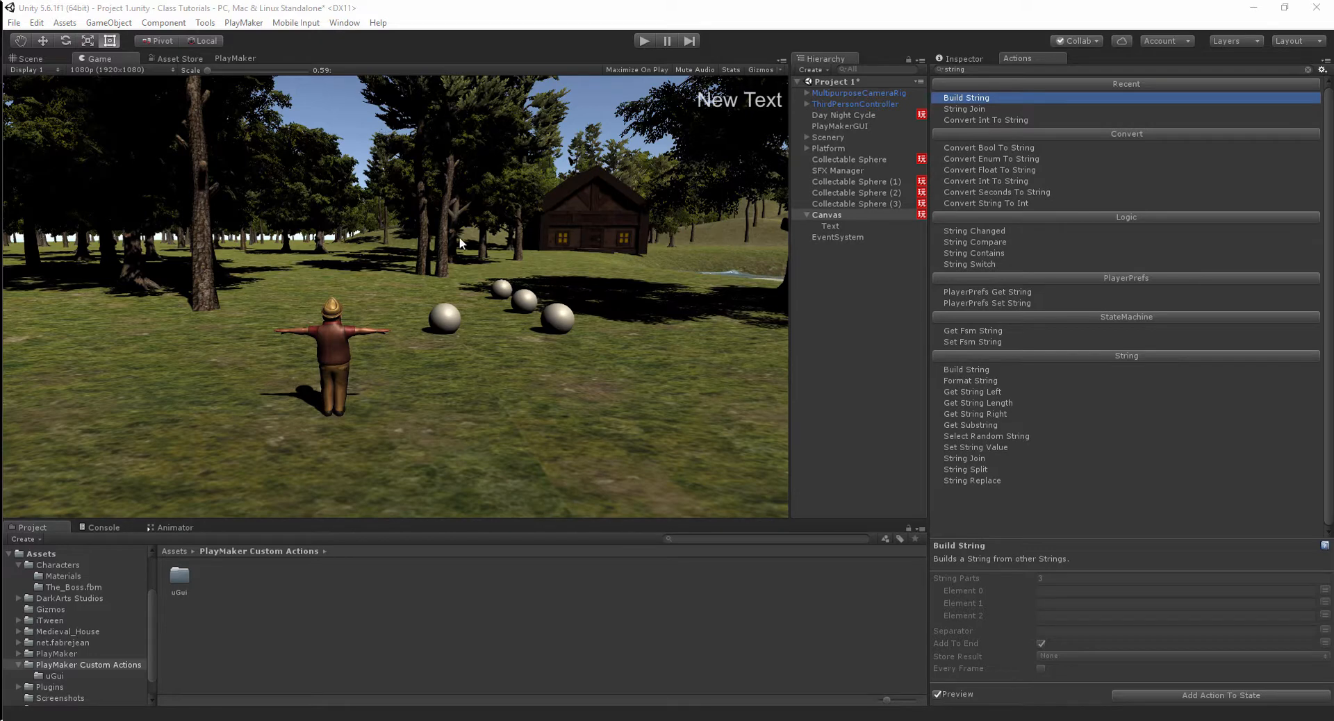
Add a UI Button as a child of the Canvas in the scene.
click(48, 58)
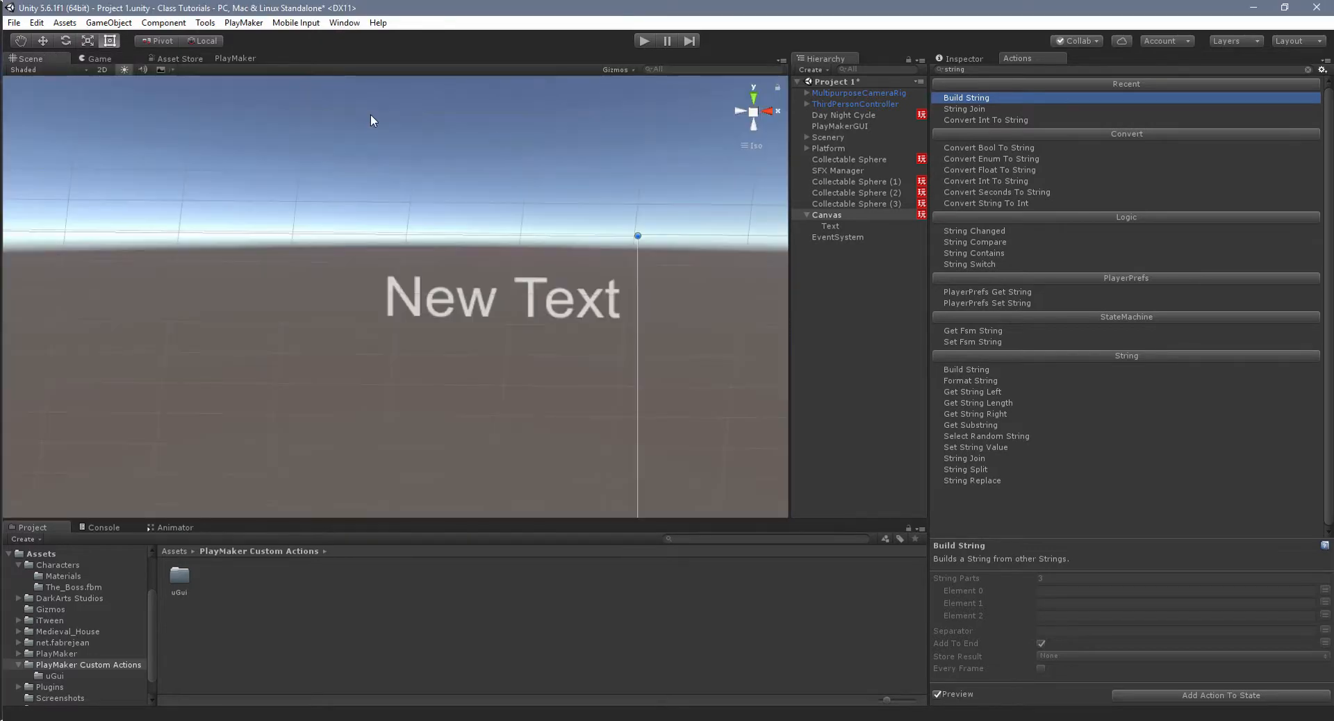
double_click(859, 214)
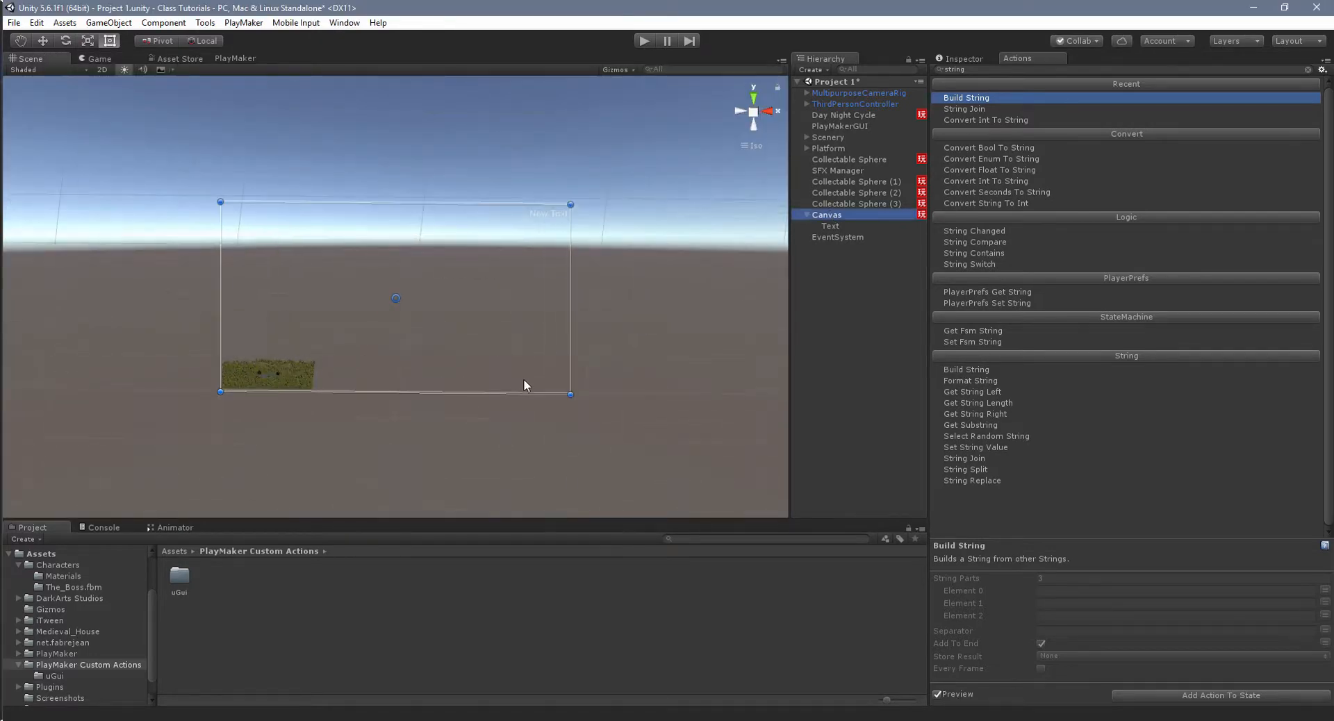
scroll(526, 349, up, 3)
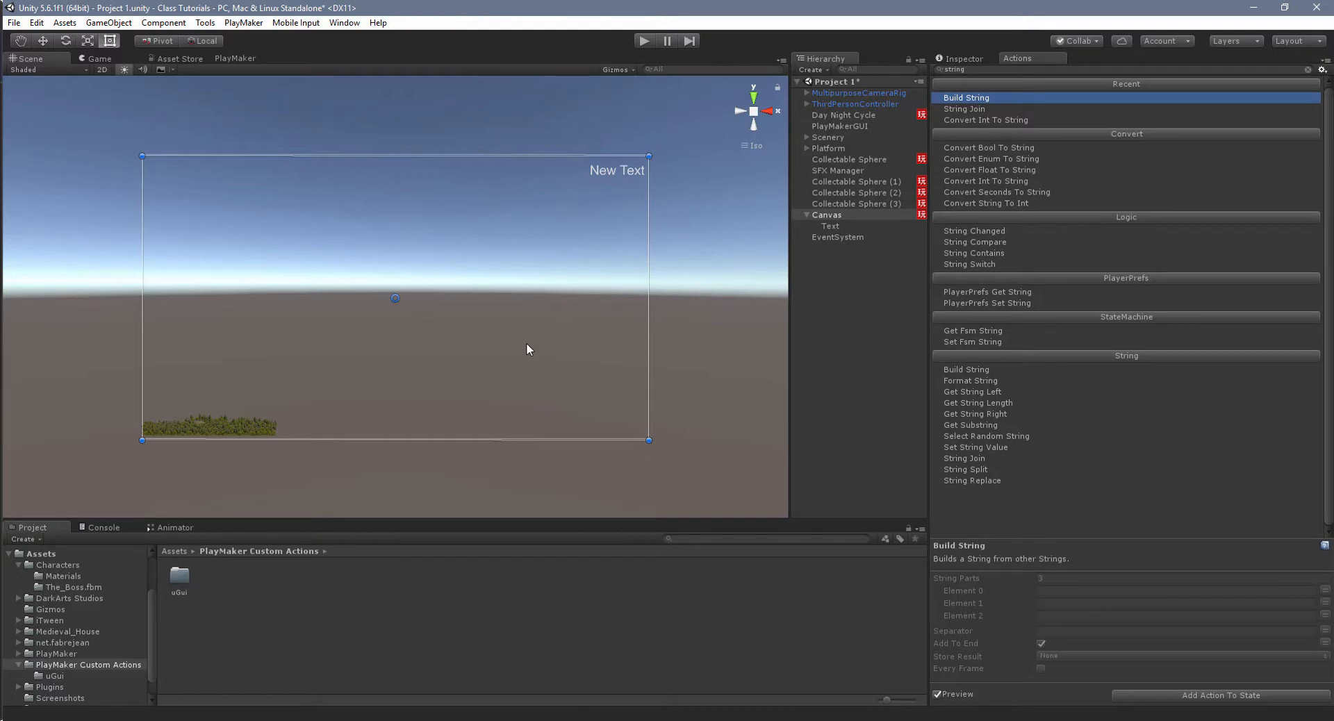
click(825, 217)
right_click(825, 217)
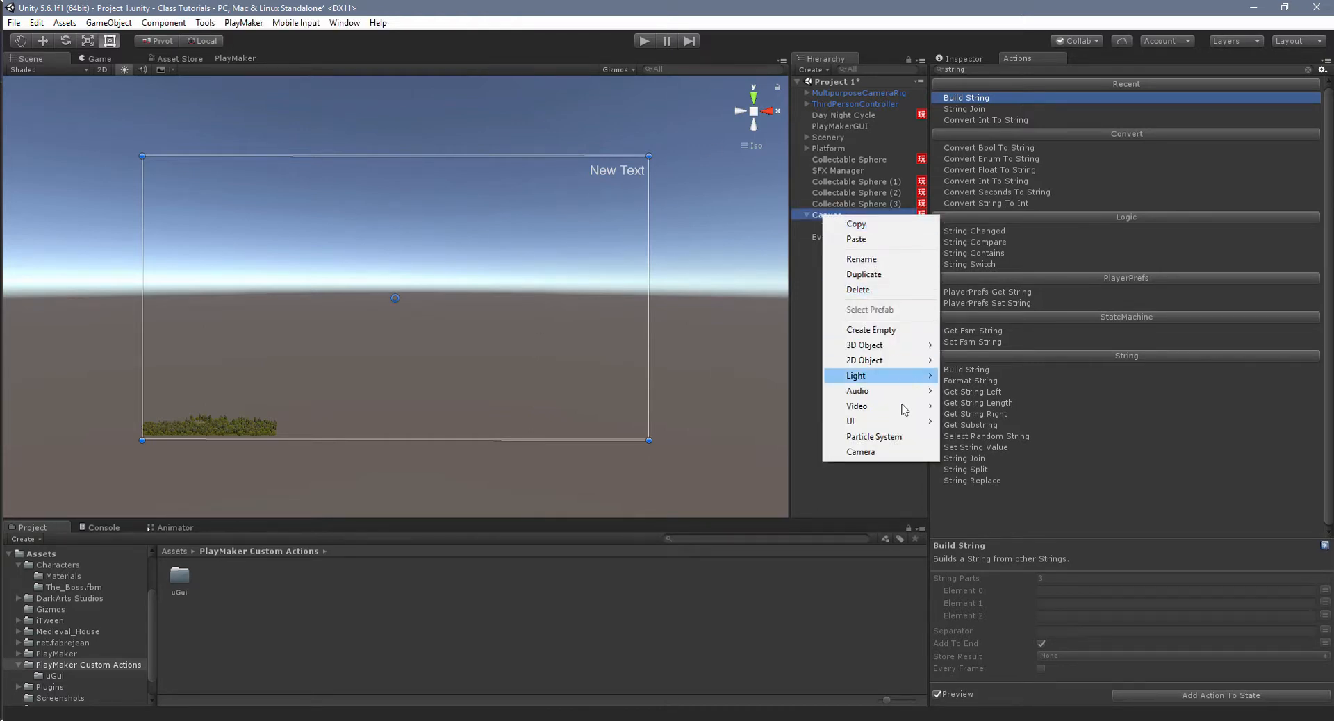
mouse_move(903, 421)
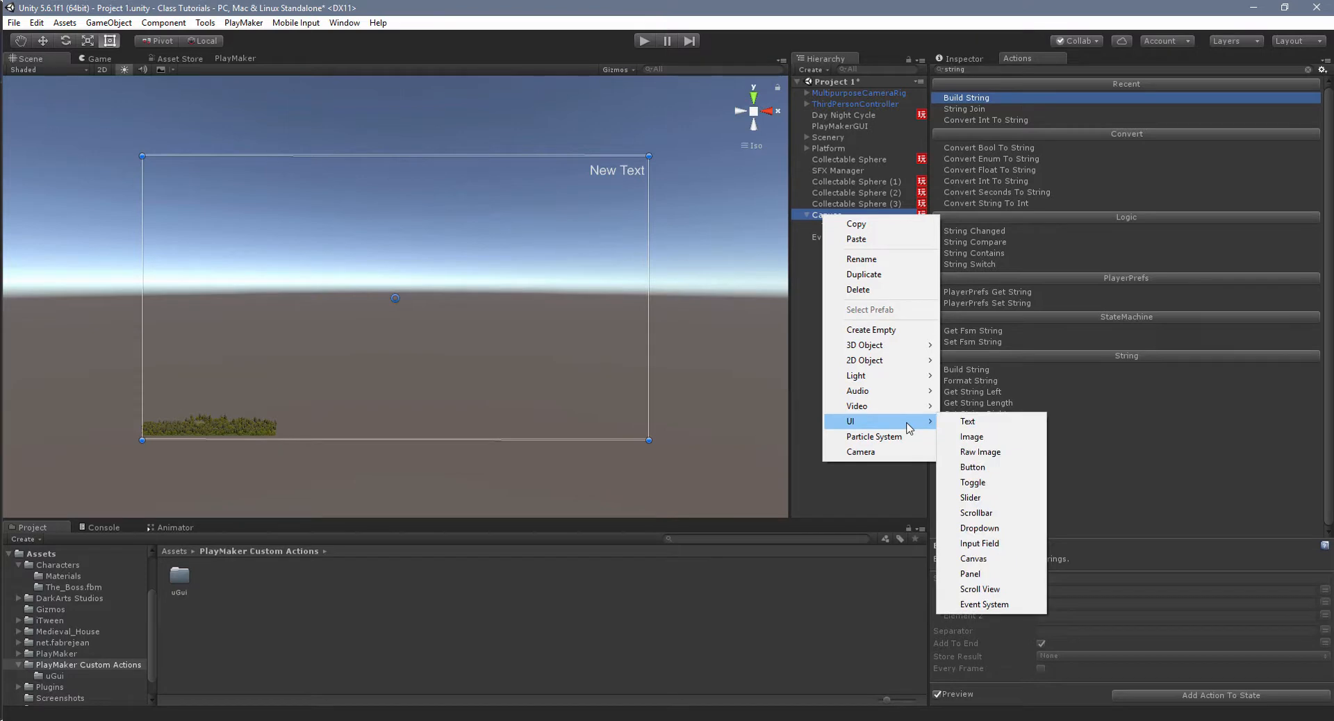
click(995, 470)
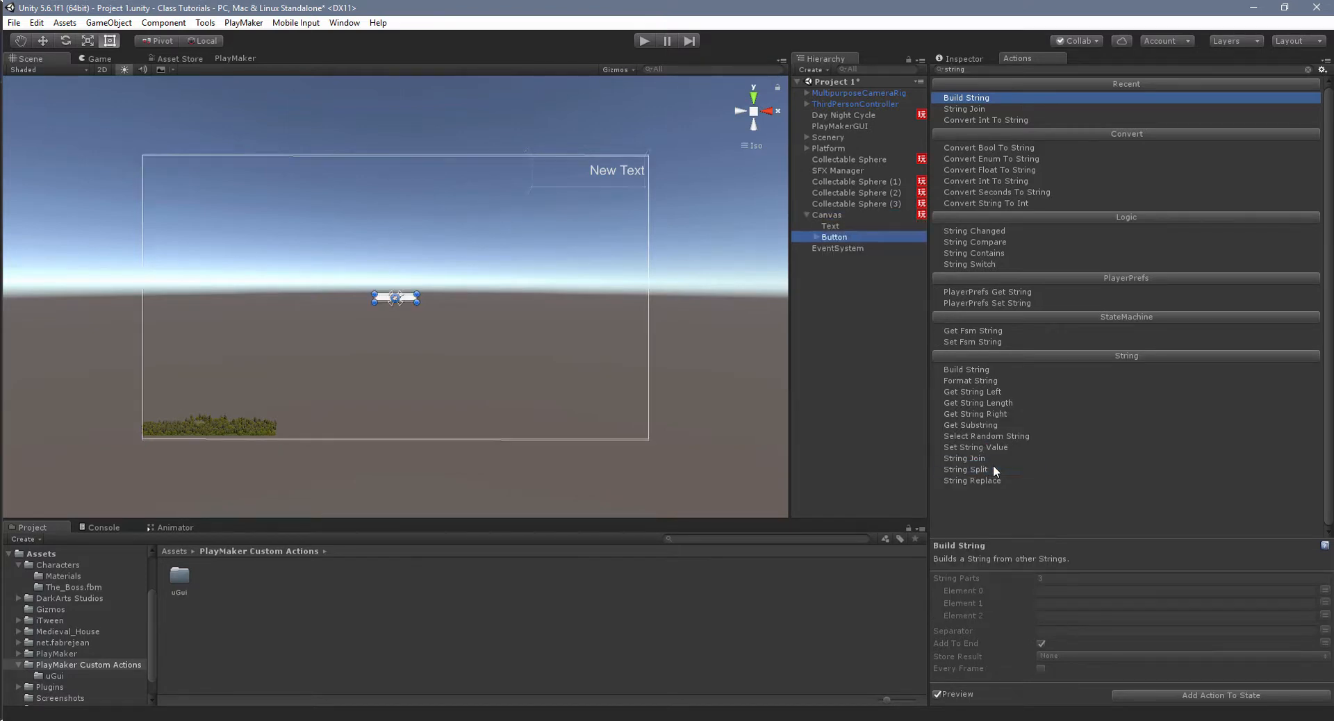
Move the new button into the upper-left corner of the Canvas, flush with its edges.
scroll(454, 345, up, 3)
scroll(455, 346, up, 8)
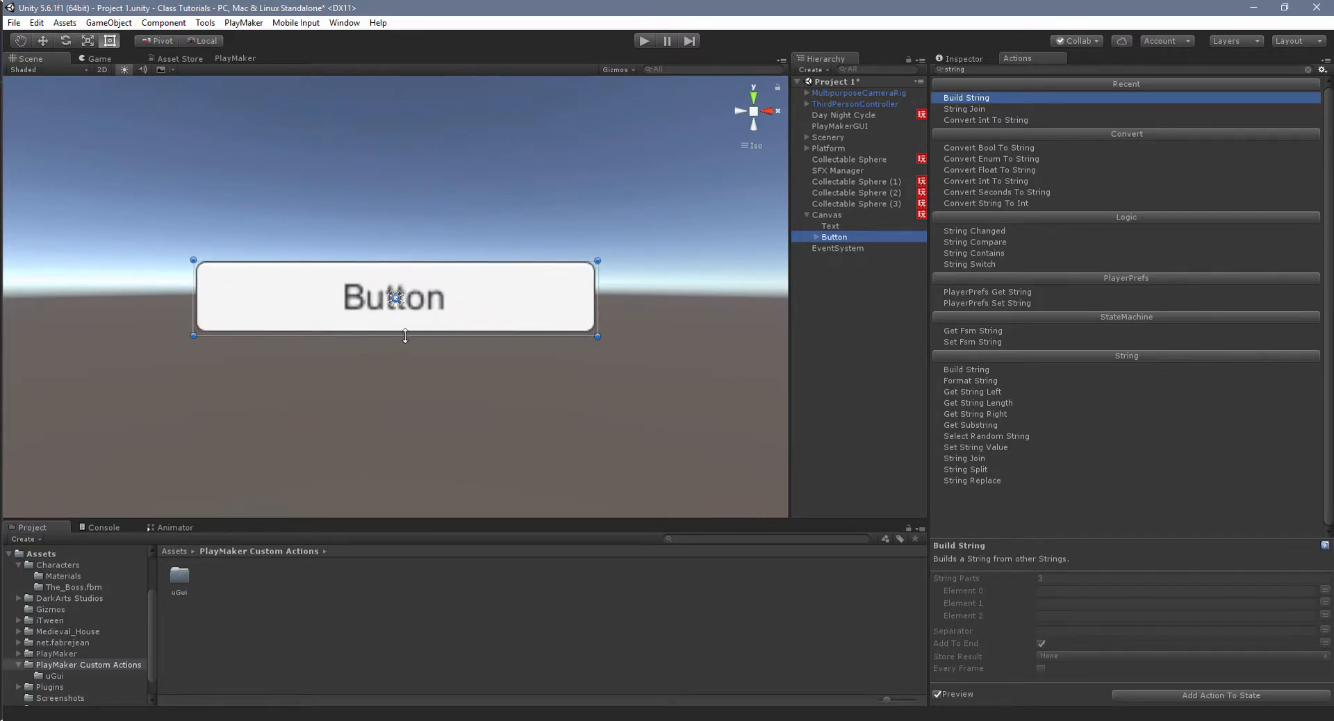
scroll(405, 337, down, 1)
scroll(234, 309, up, 1)
scroll(471, 237, down, 2)
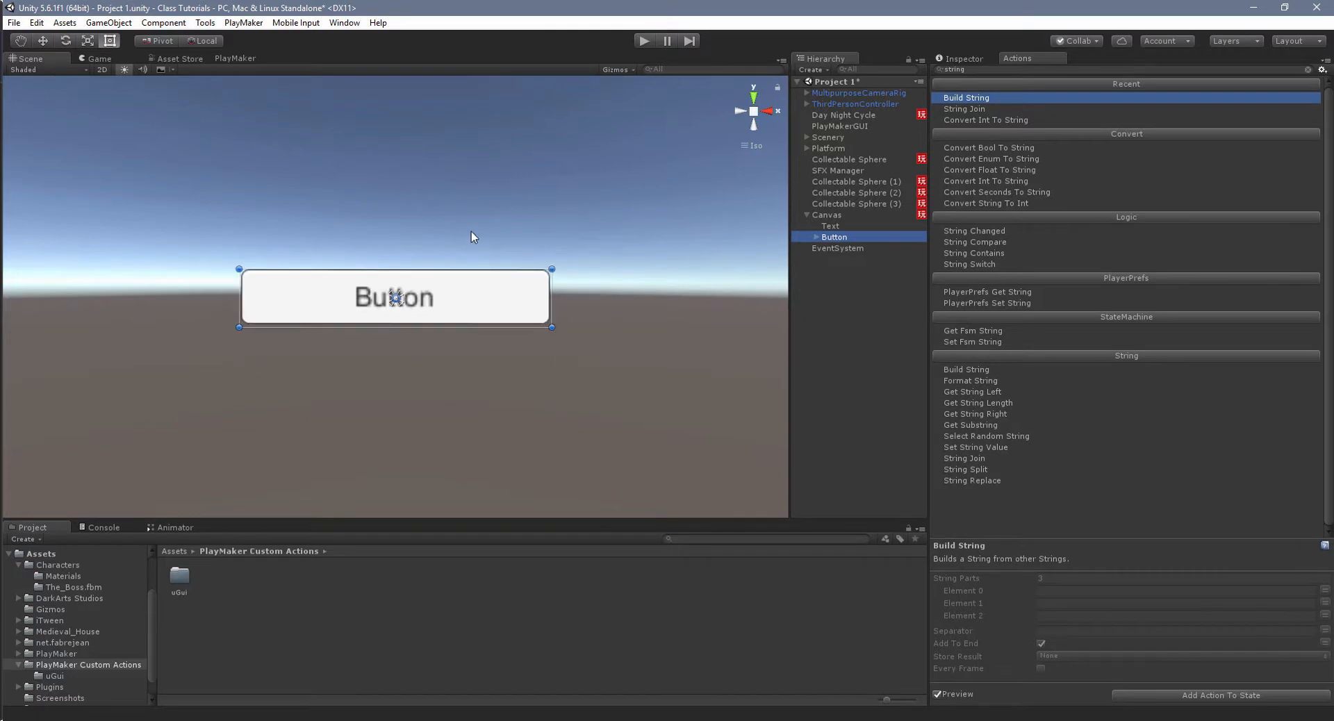
scroll(471, 237, down, 4)
scroll(470, 233, up, 1)
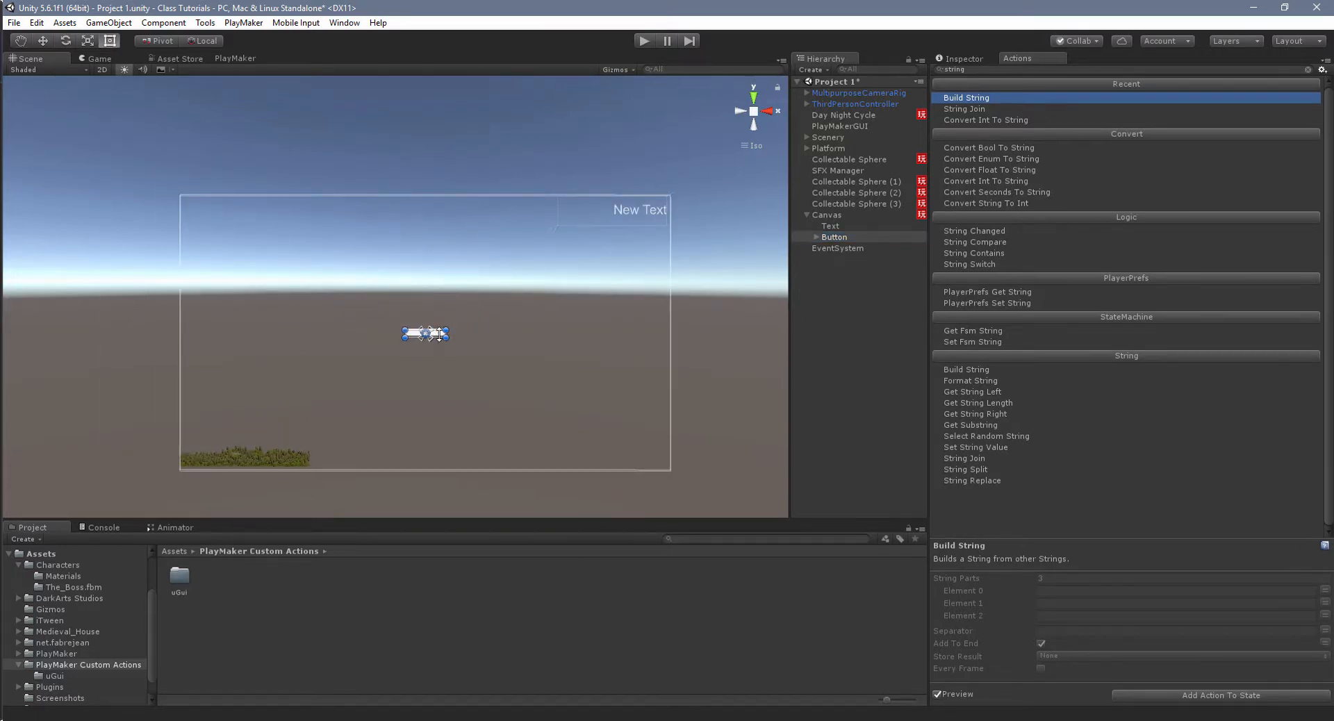
scroll(439, 334, up, 4)
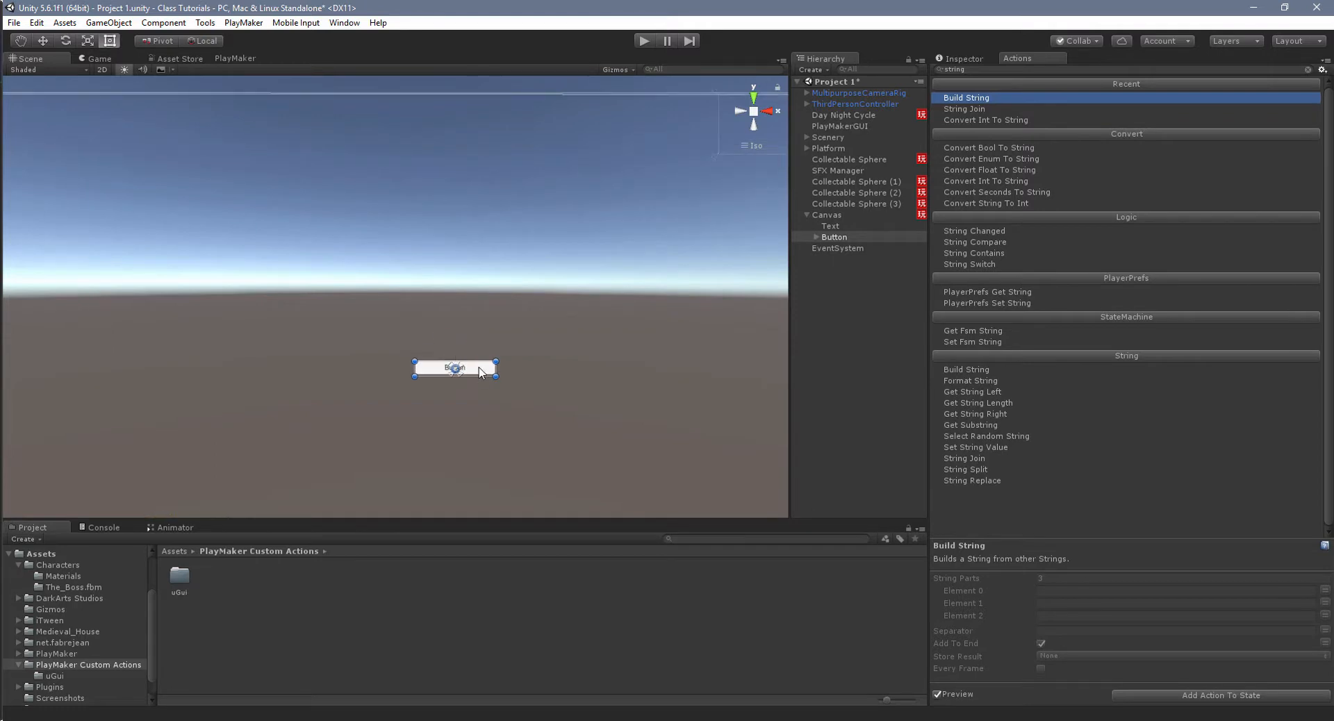
drag(479, 367, 118, 145)
middle_drag(126, 163, 436, 306)
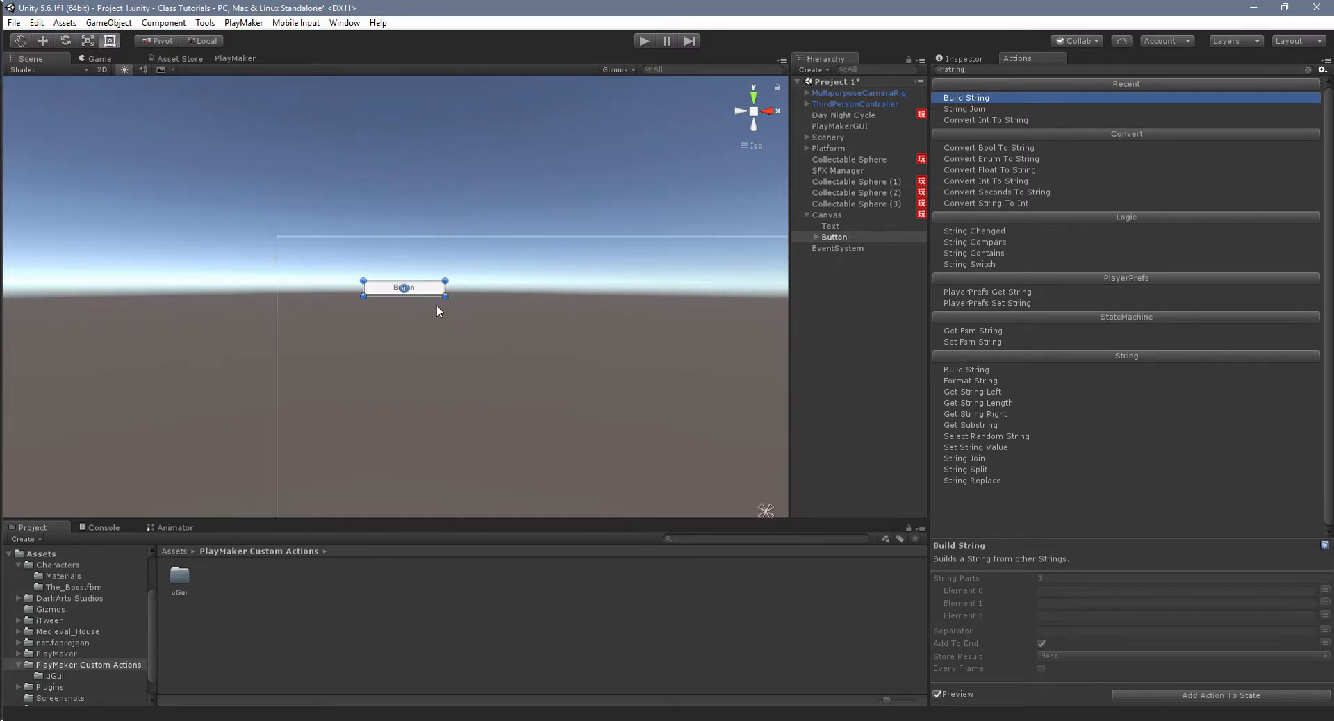
drag(427, 295, 340, 250)
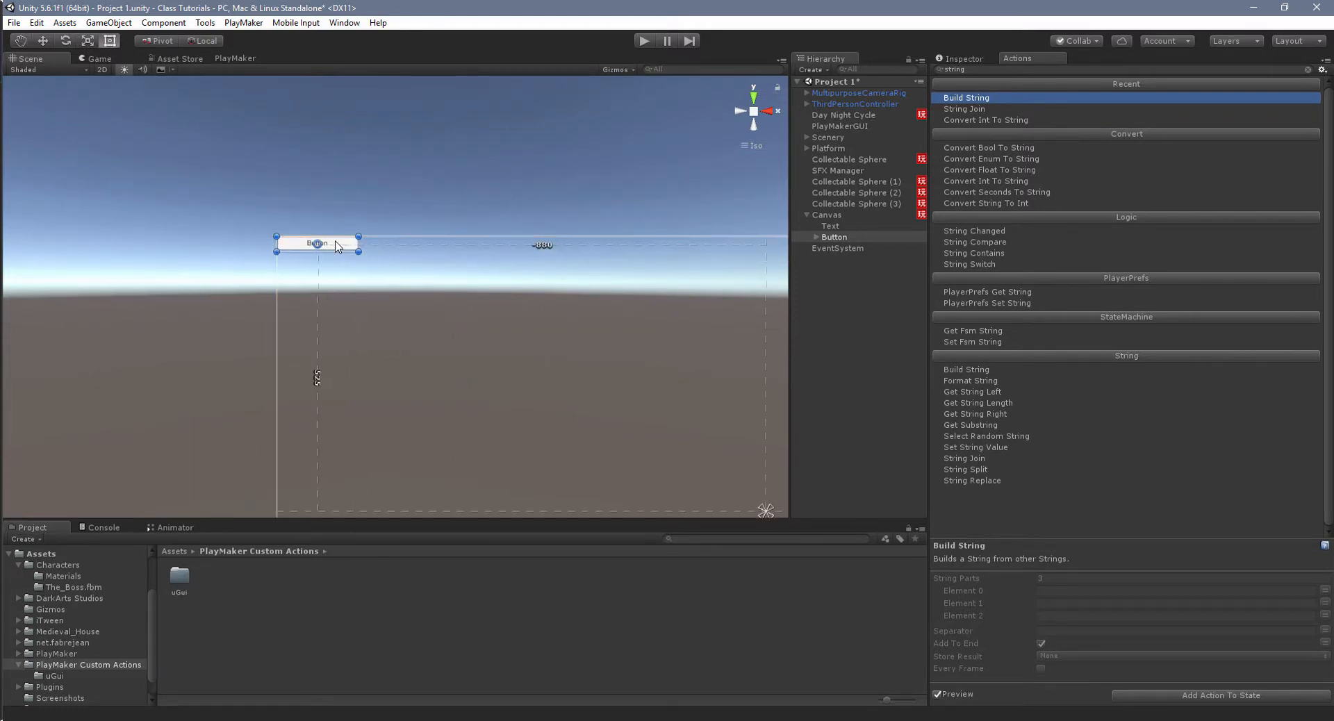
Resize the button to about 98 wide by 51 high, keeping its upper-left corner in place.
key(f)
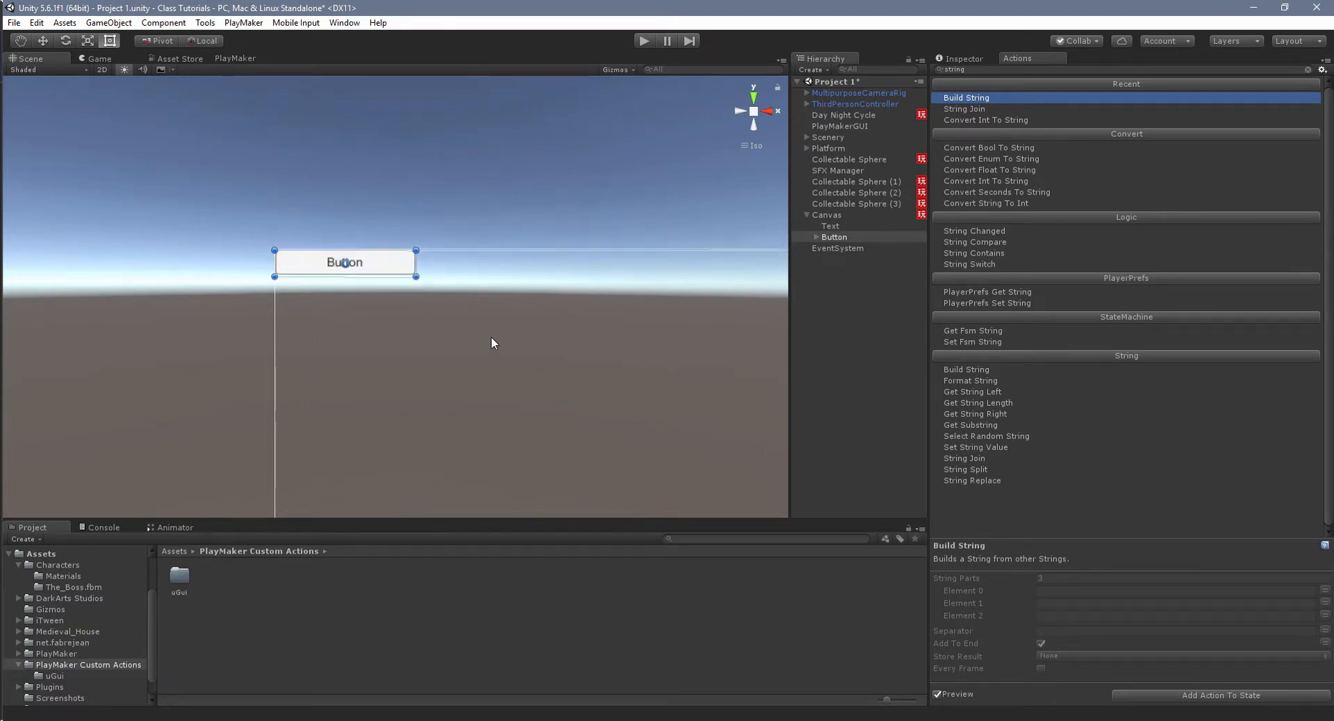
scroll(549, 364, up, 3)
scroll(644, 307, down, 2)
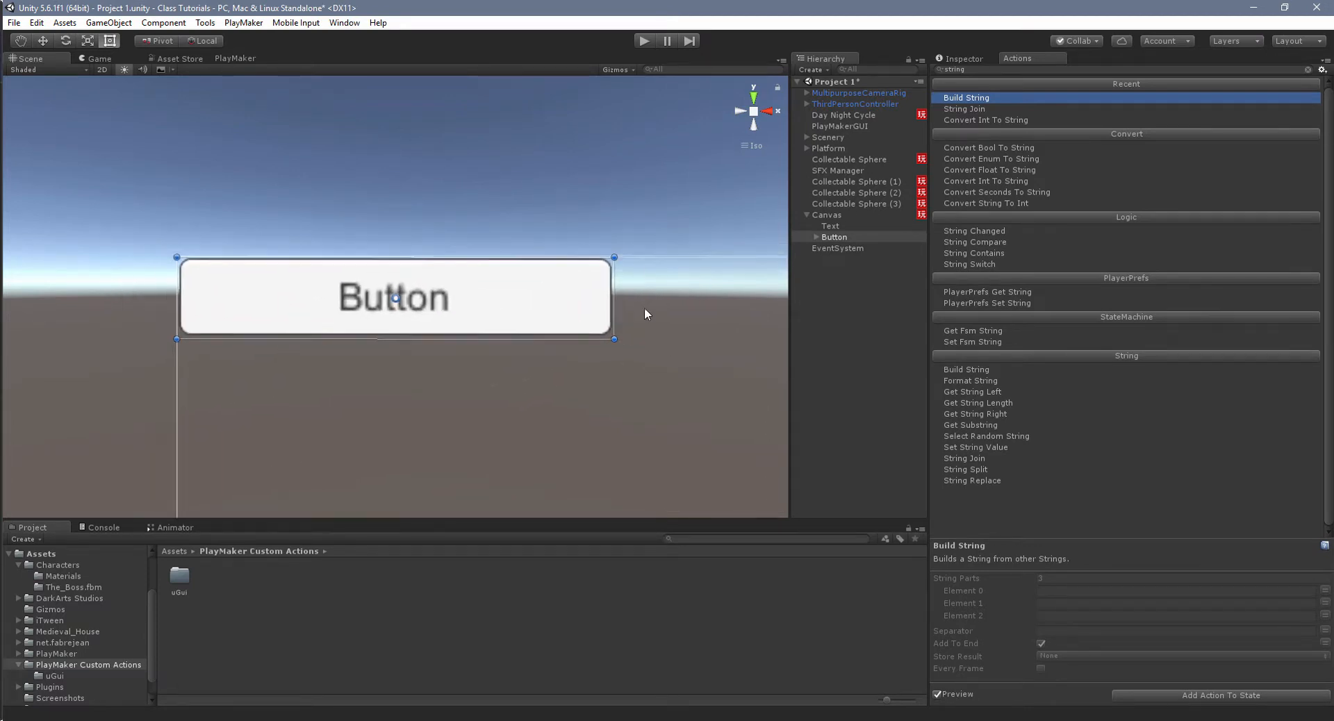
drag(614, 294, 445, 295)
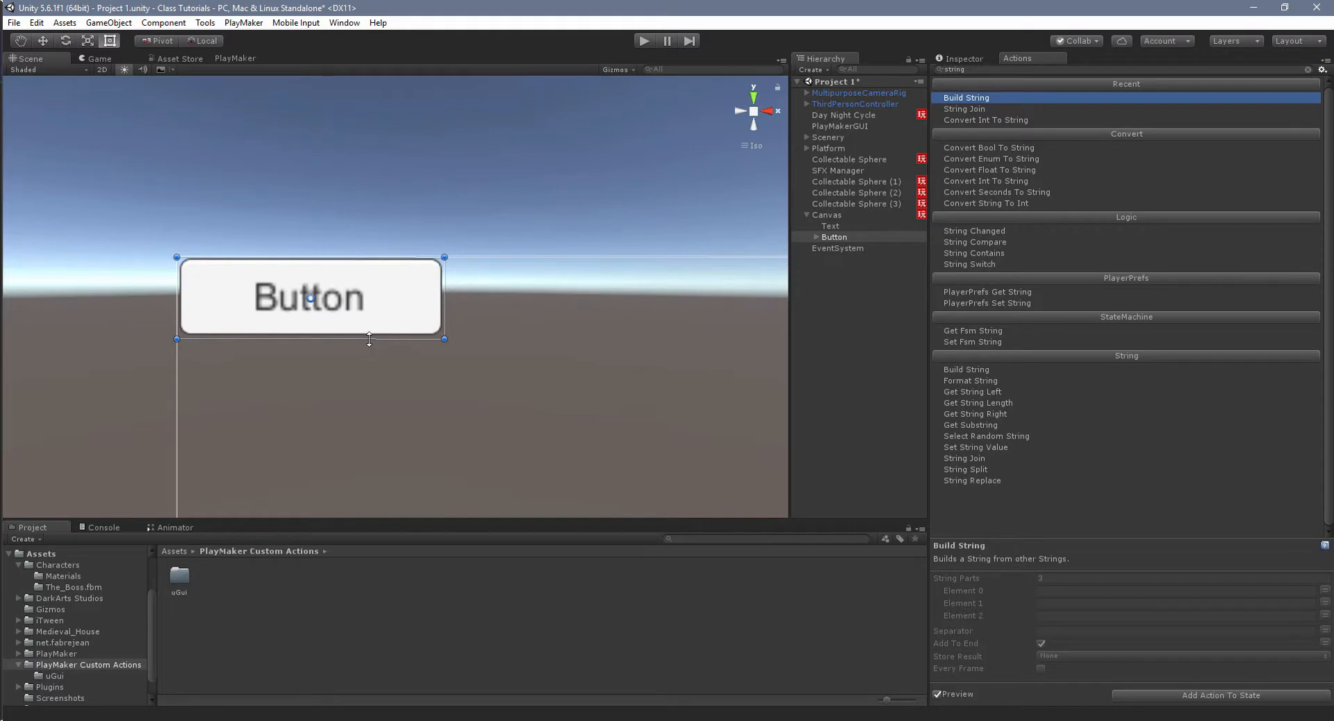
drag(362, 339, 363, 401)
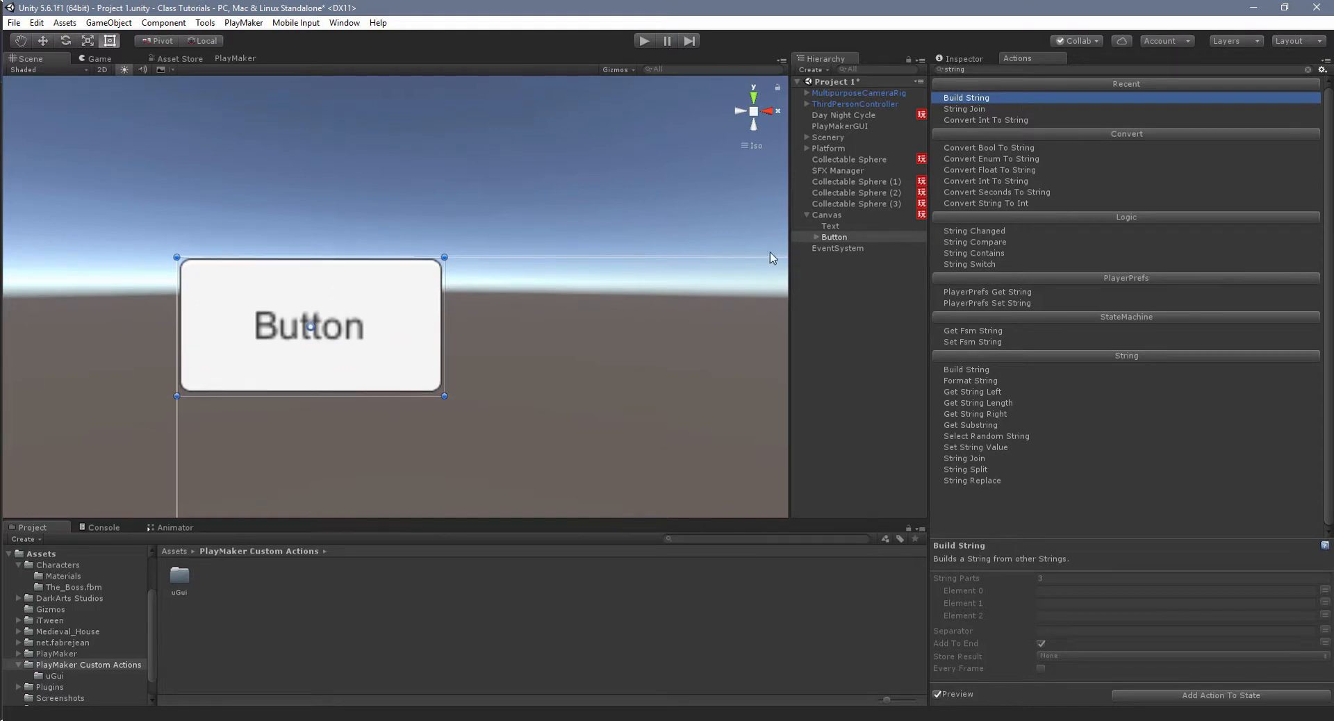
Expand the button's children in the Hierarchy and examine the button's Image and Button component settings.
click(814, 239)
click(816, 237)
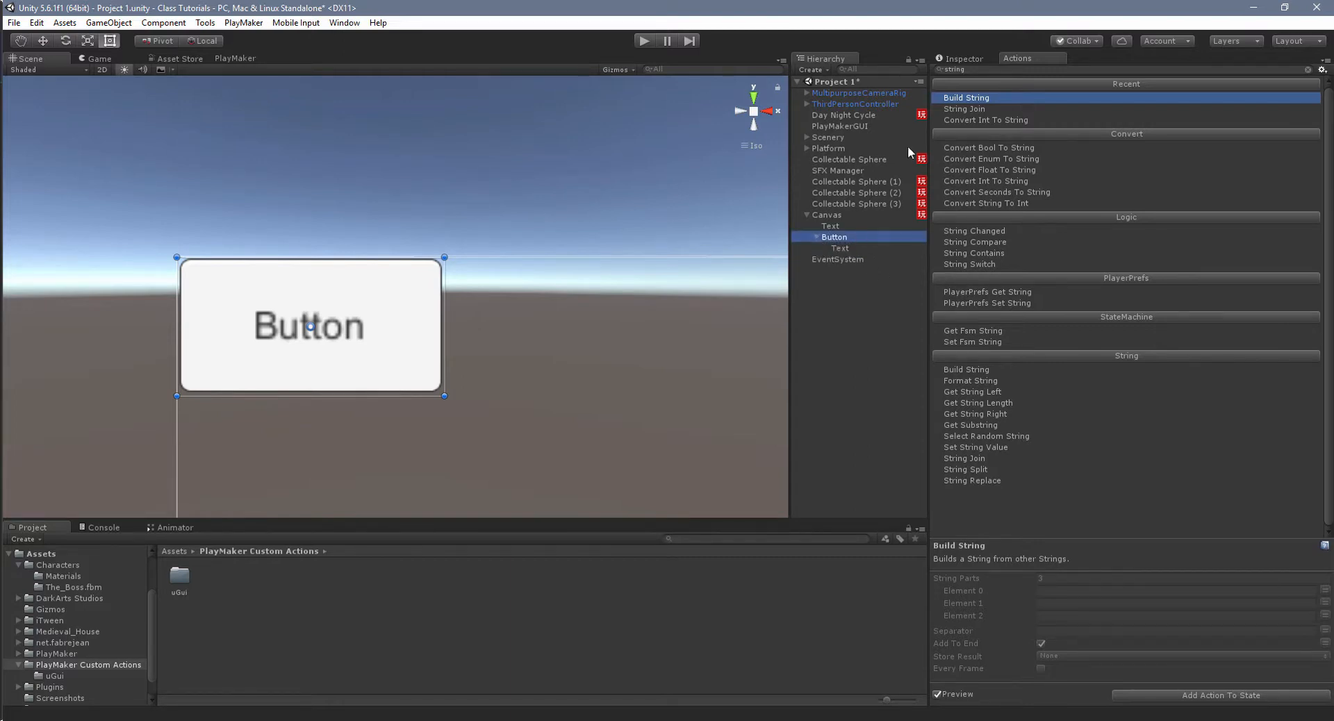
click(972, 58)
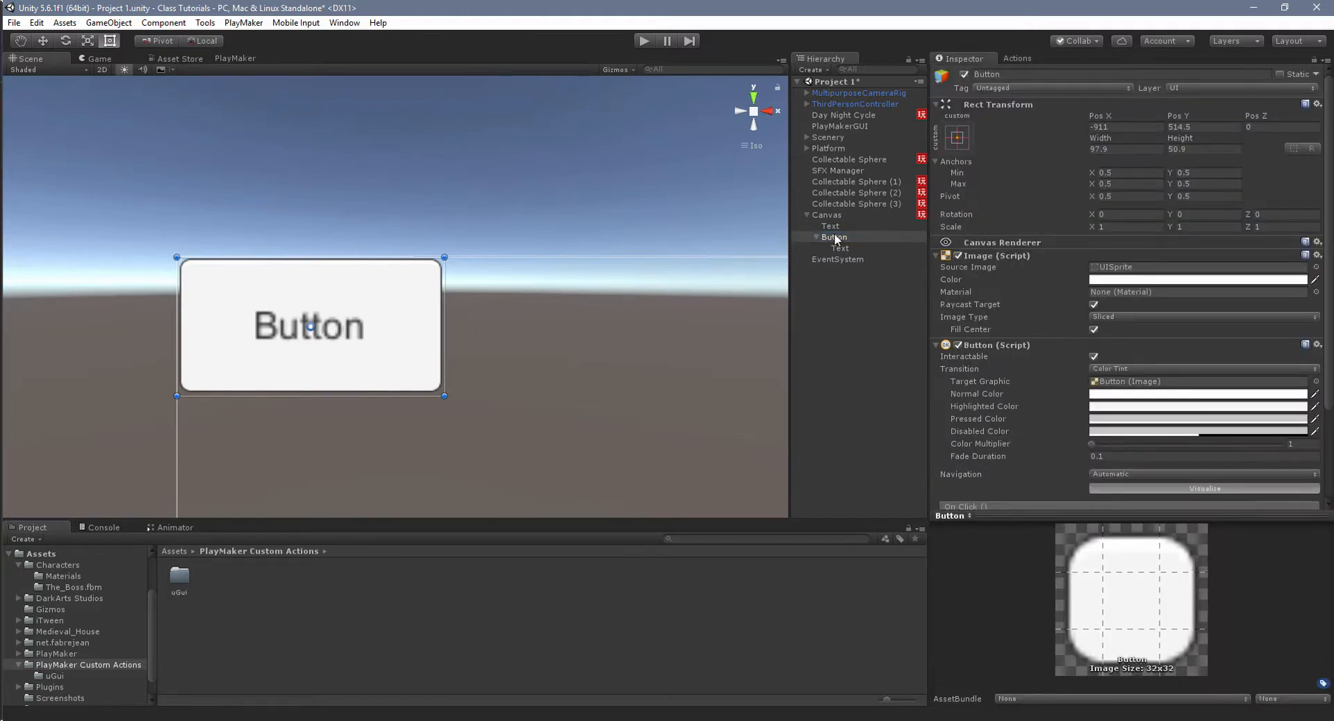
scroll(1010, 227, down, 3)
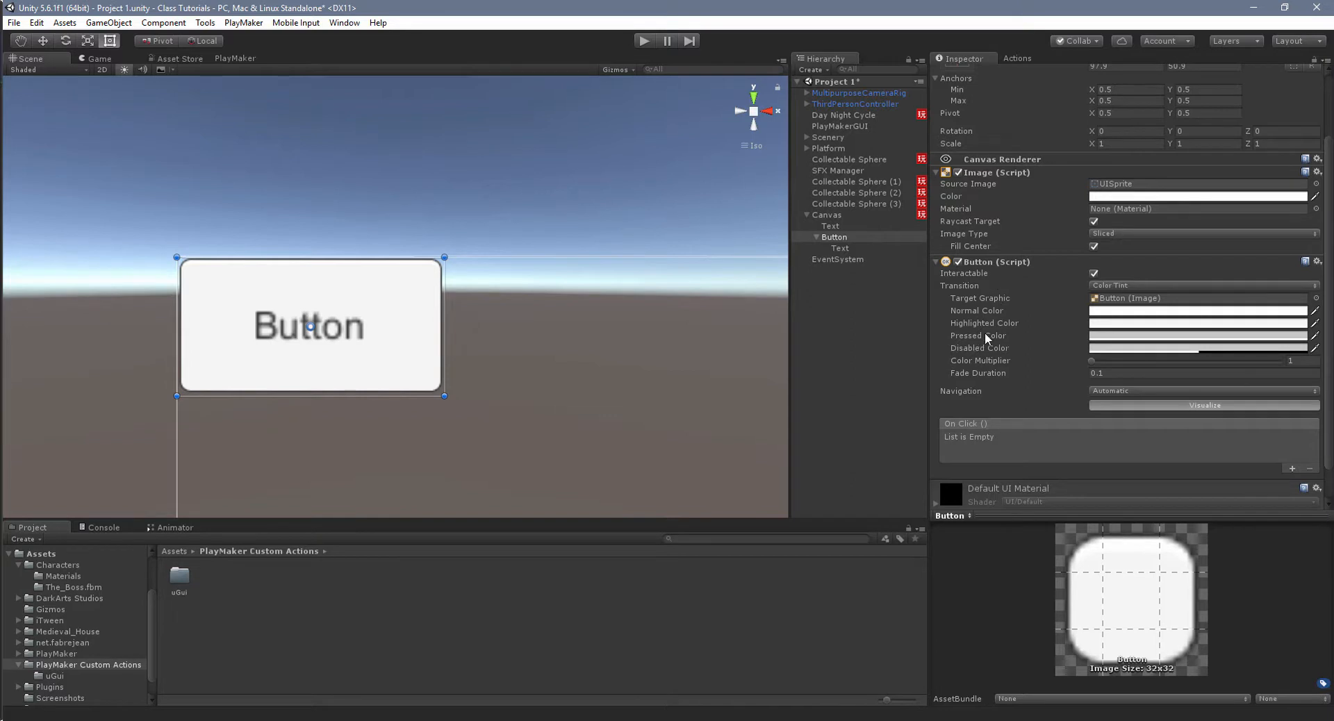
scroll(1024, 349, down, 1)
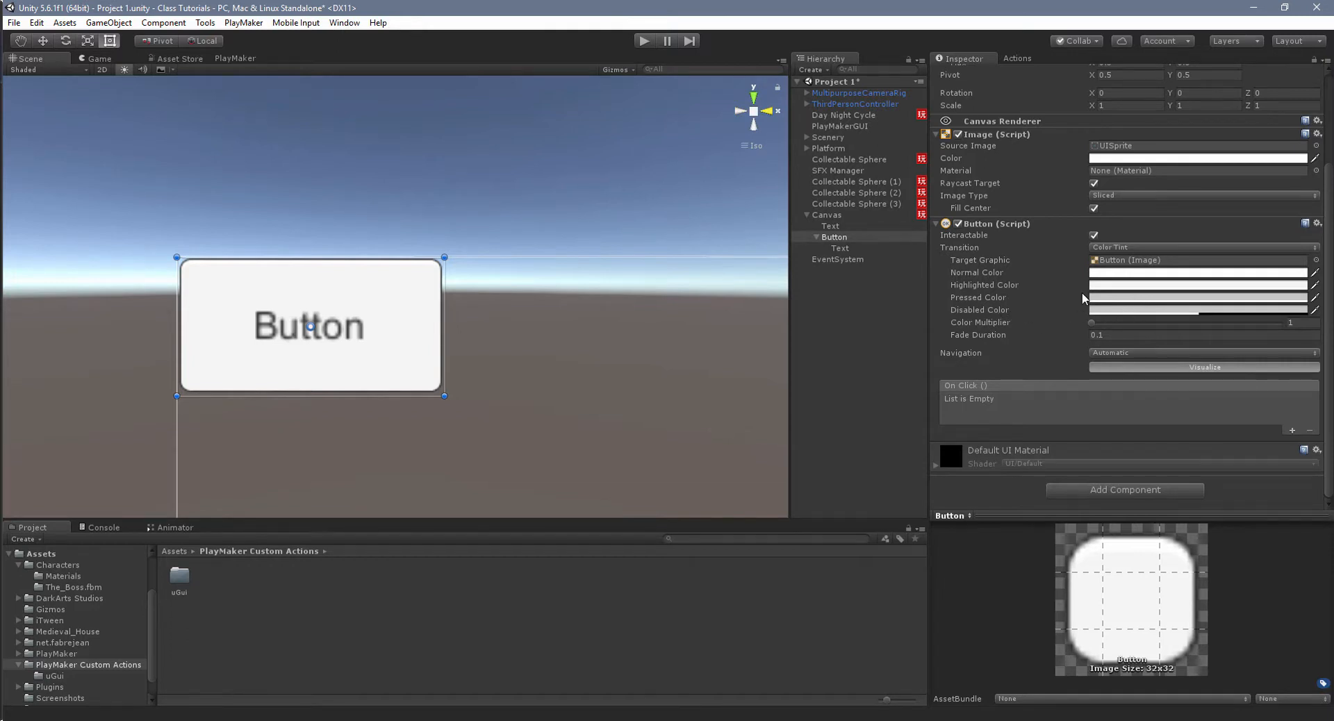
Try the button's Interactable option off and on to compare its disabled and normal appearance.
click(1094, 235)
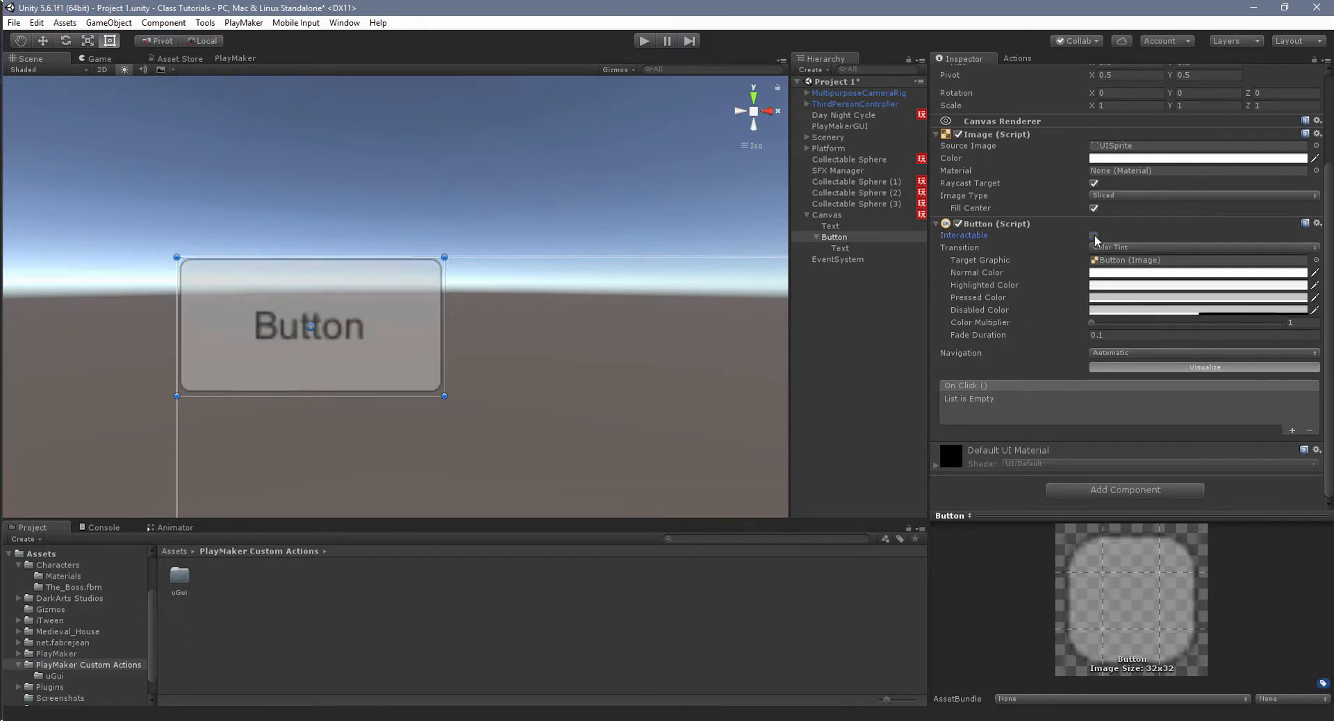
click(1094, 236)
click(1094, 236)
click(1094, 236)
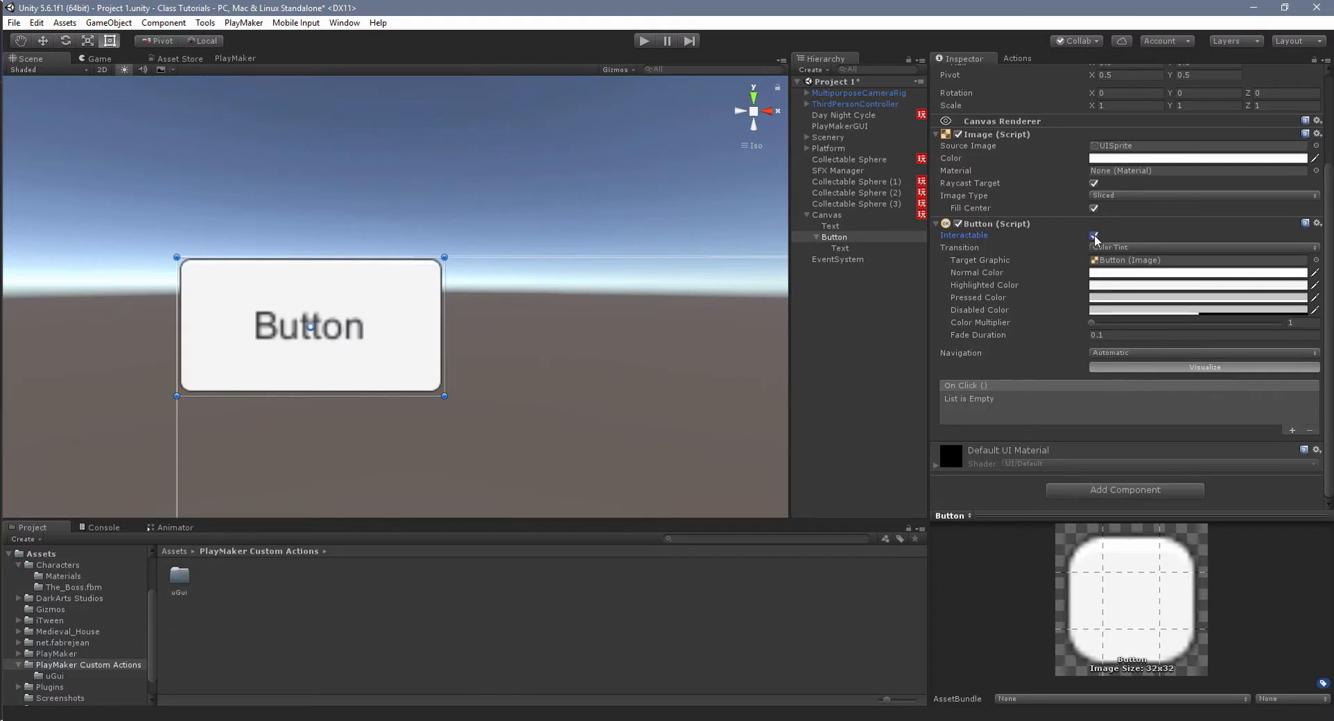
click(1094, 236)
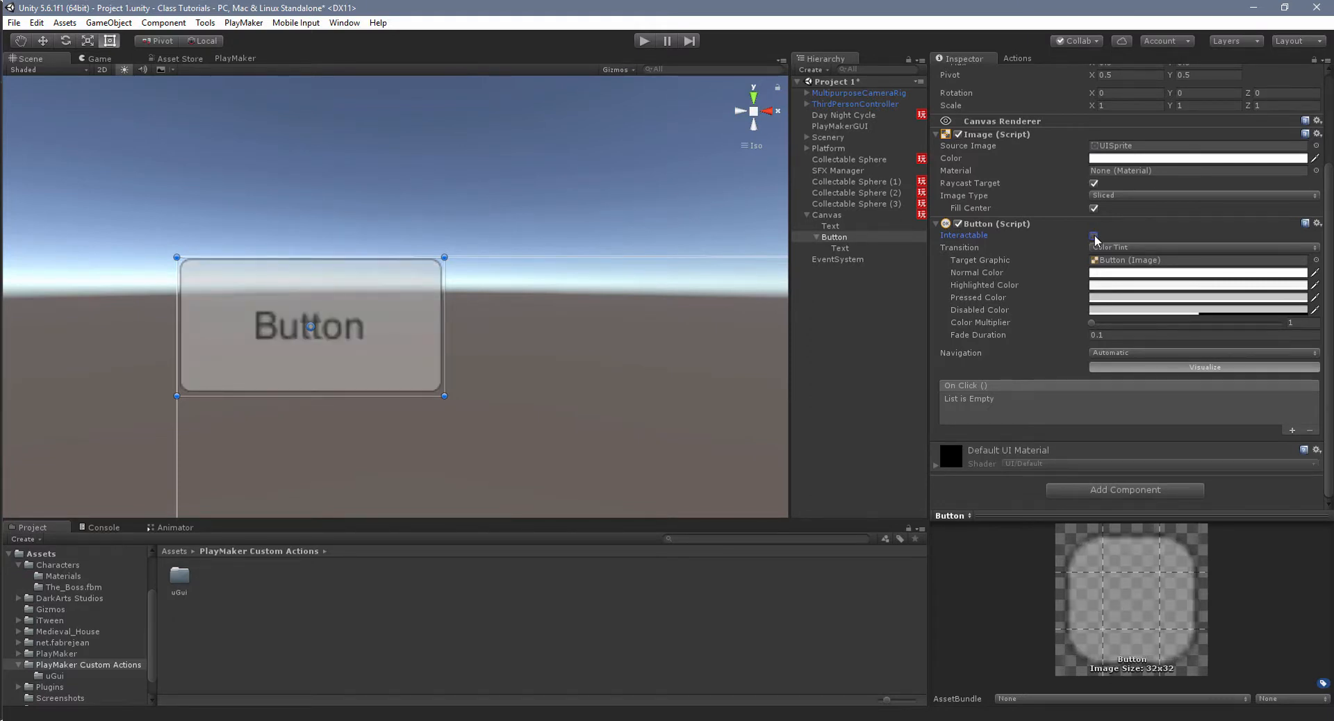
click(1094, 236)
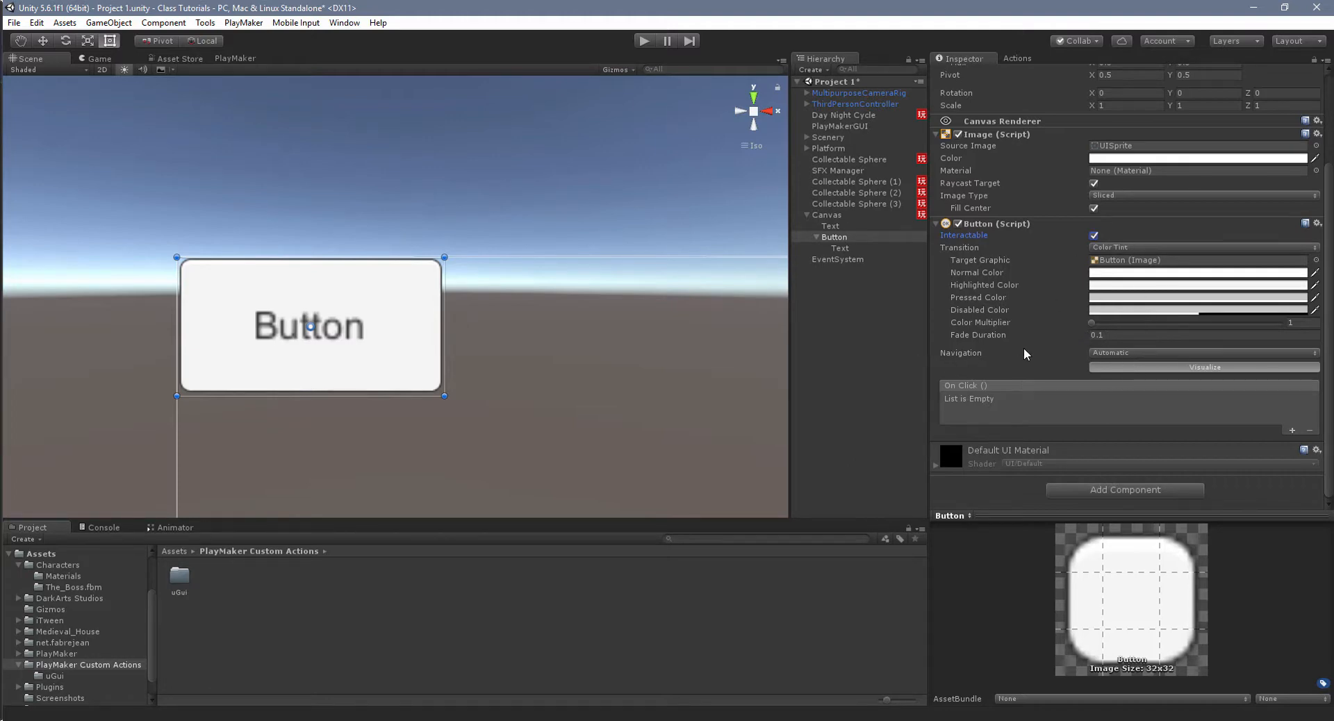
Look through the Navigation options of the Button component without choosing a different one.
click(1116, 356)
click(1117, 355)
click(1117, 355)
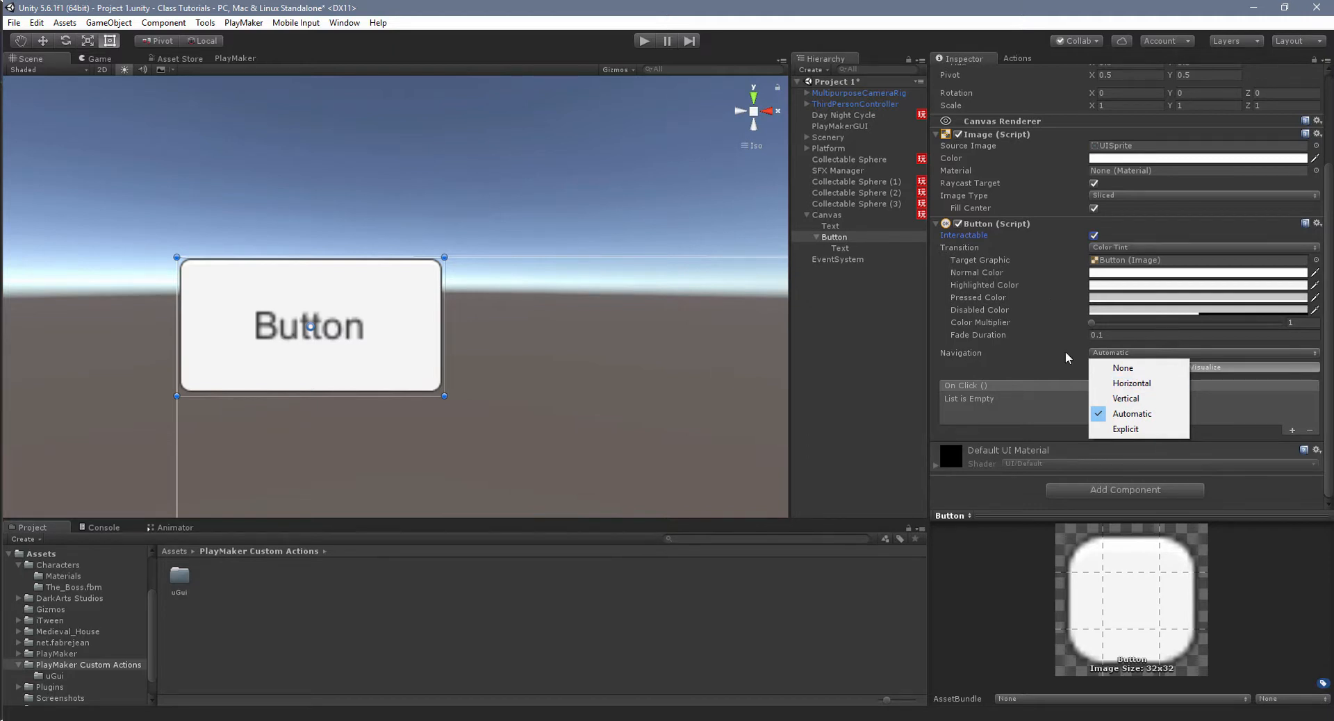
click(1038, 323)
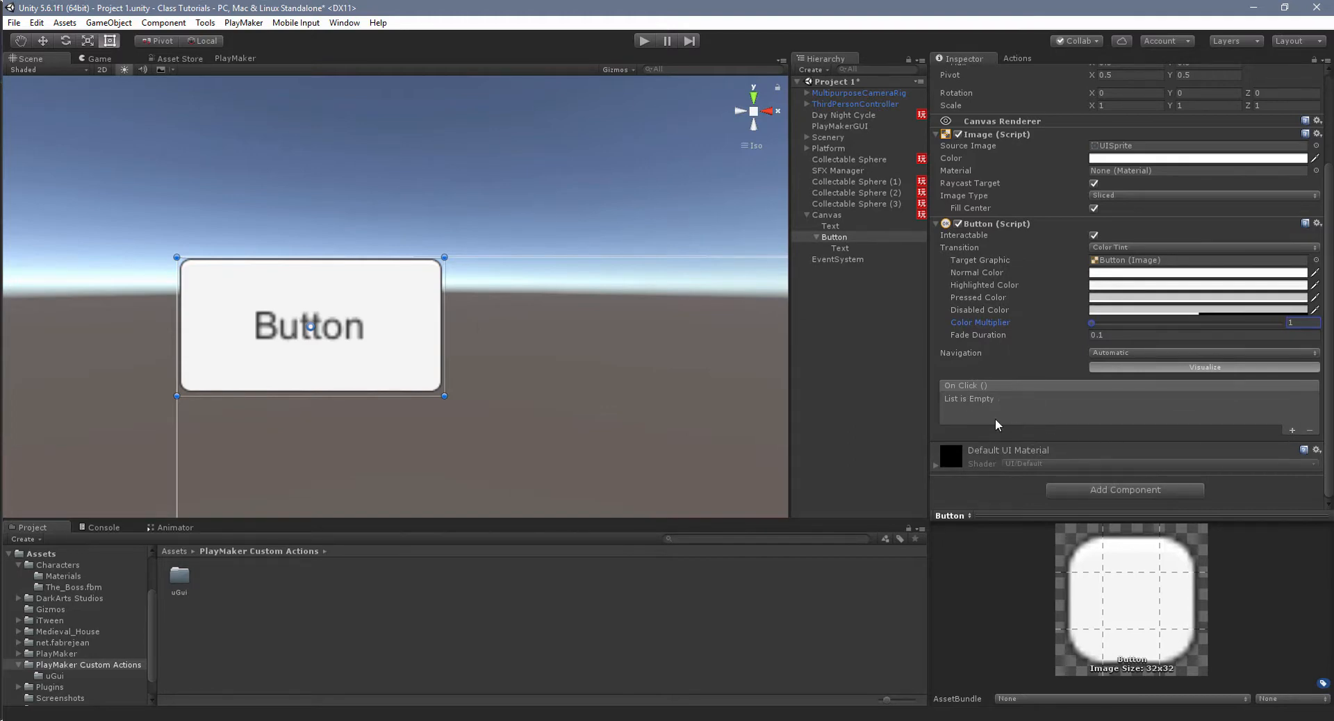
Change the button's child text to "Help" and enable Best Fit for it.
click(844, 249)
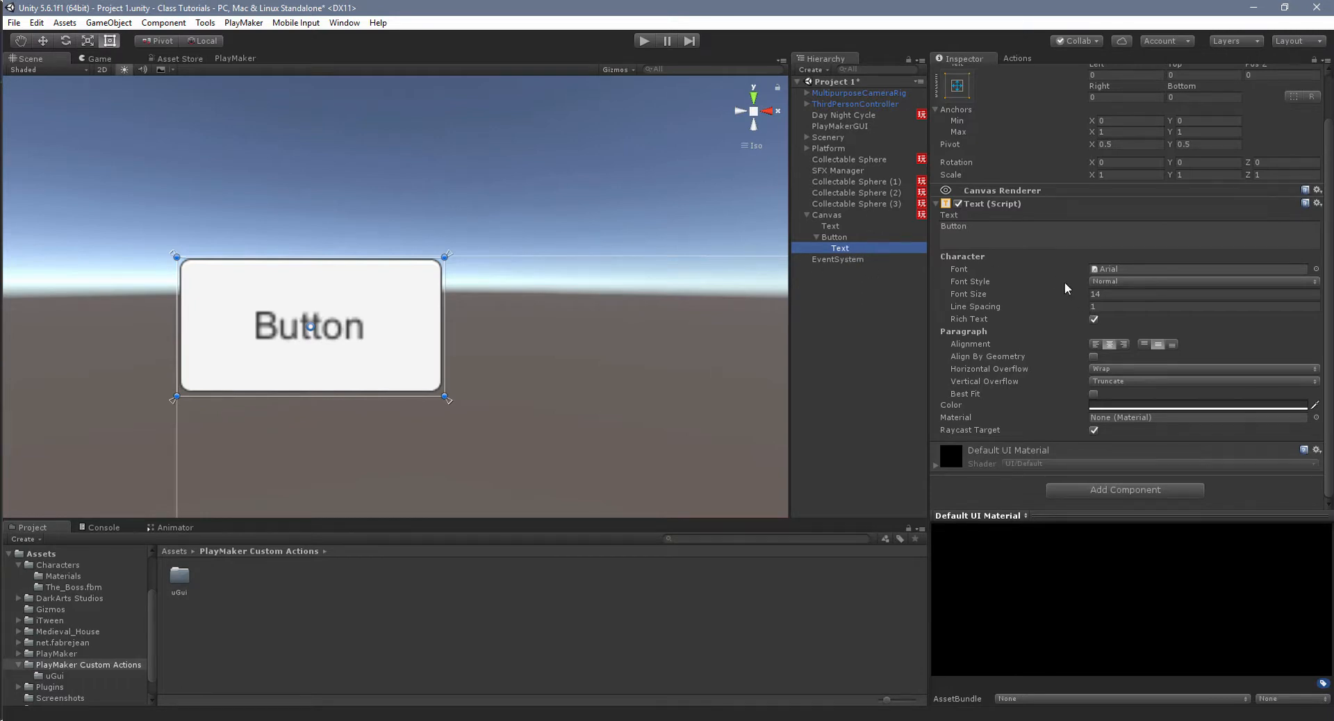
scroll(1048, 319, up, 2)
click(1012, 287)
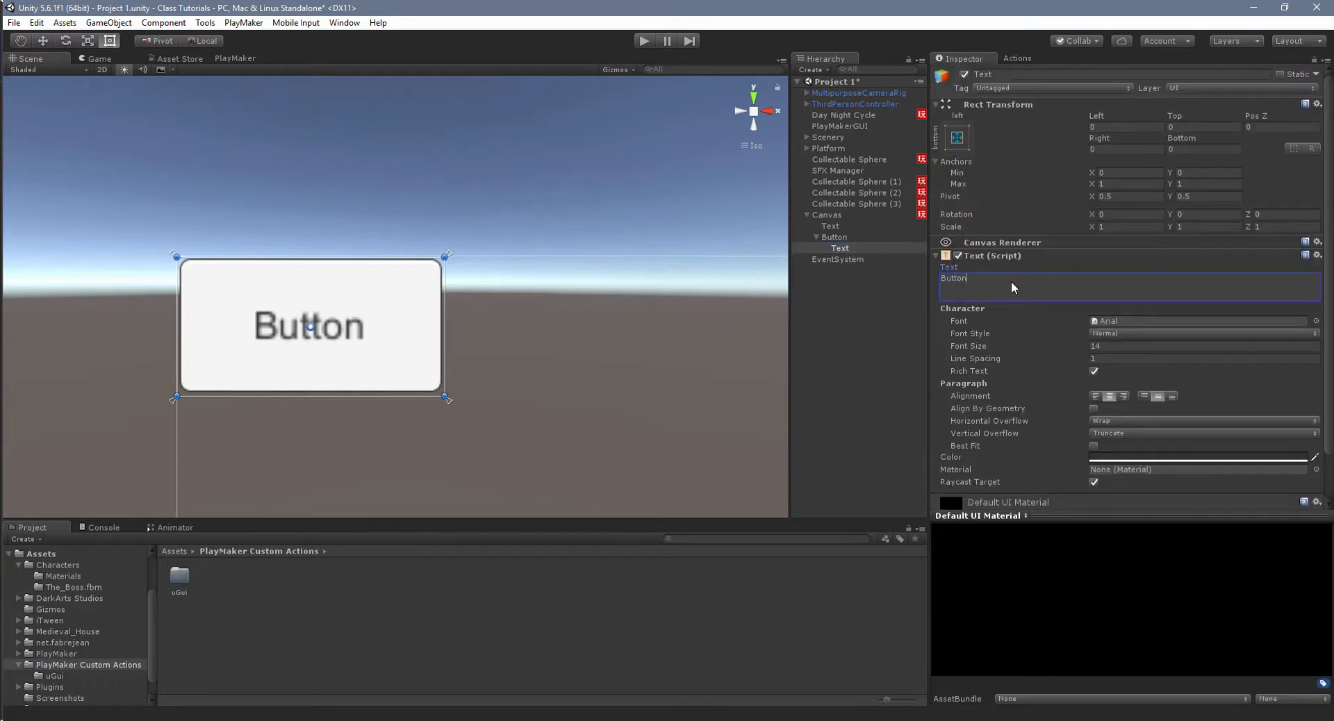
key(ctrl+a)
text(Help)
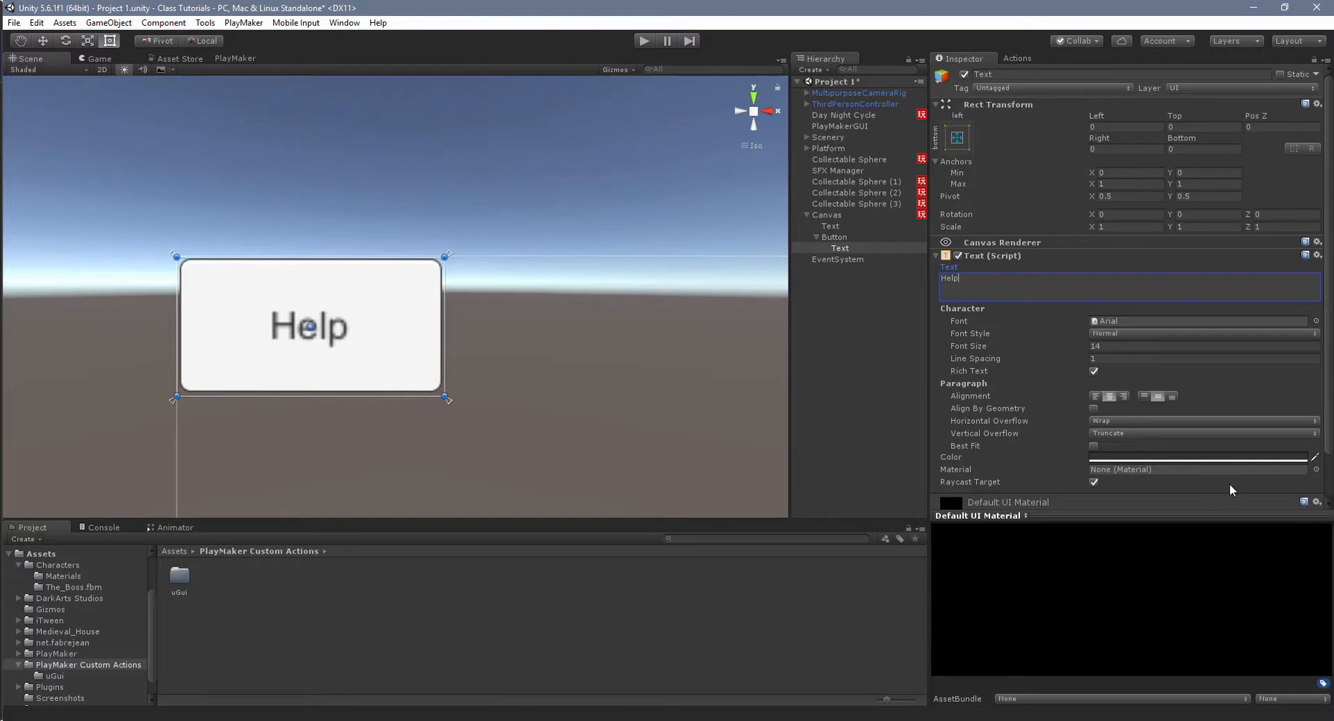
click(1093, 446)
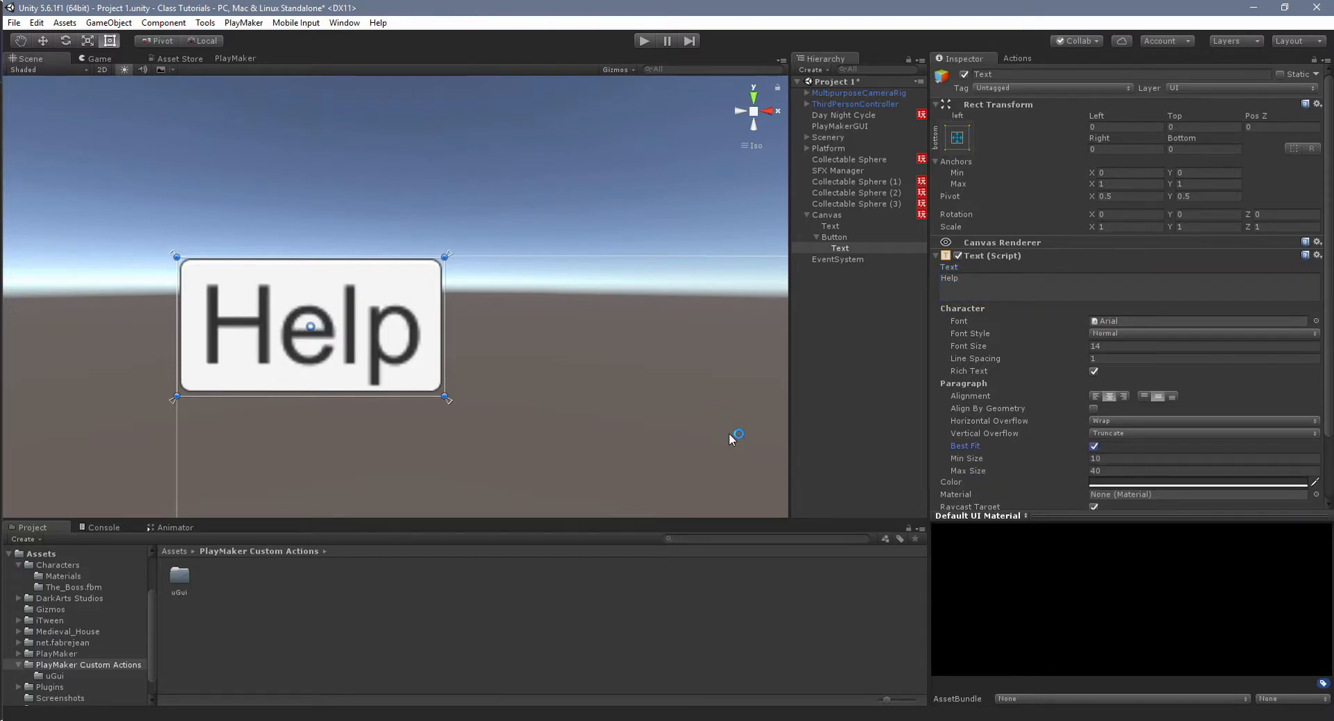
Check the Help button in the Game view, then return to the Scene view with the whole Canvas in sight.
click(102, 60)
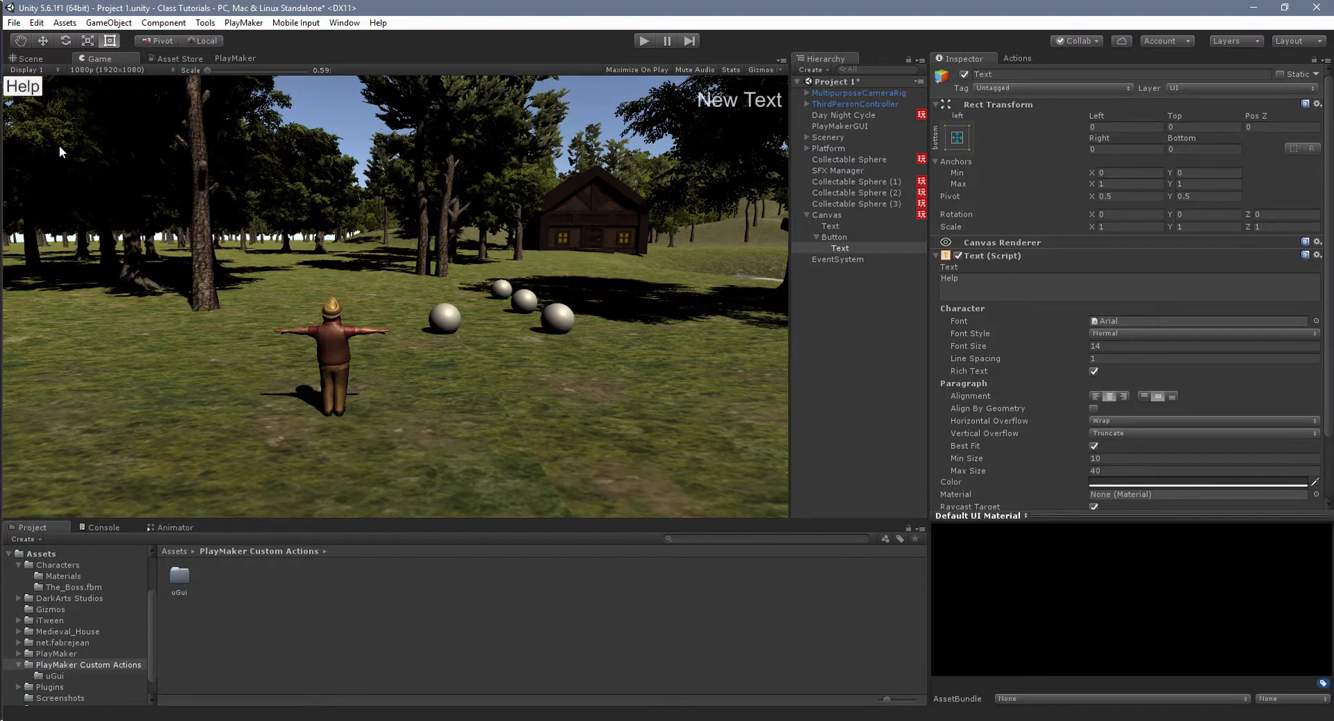
click(28, 58)
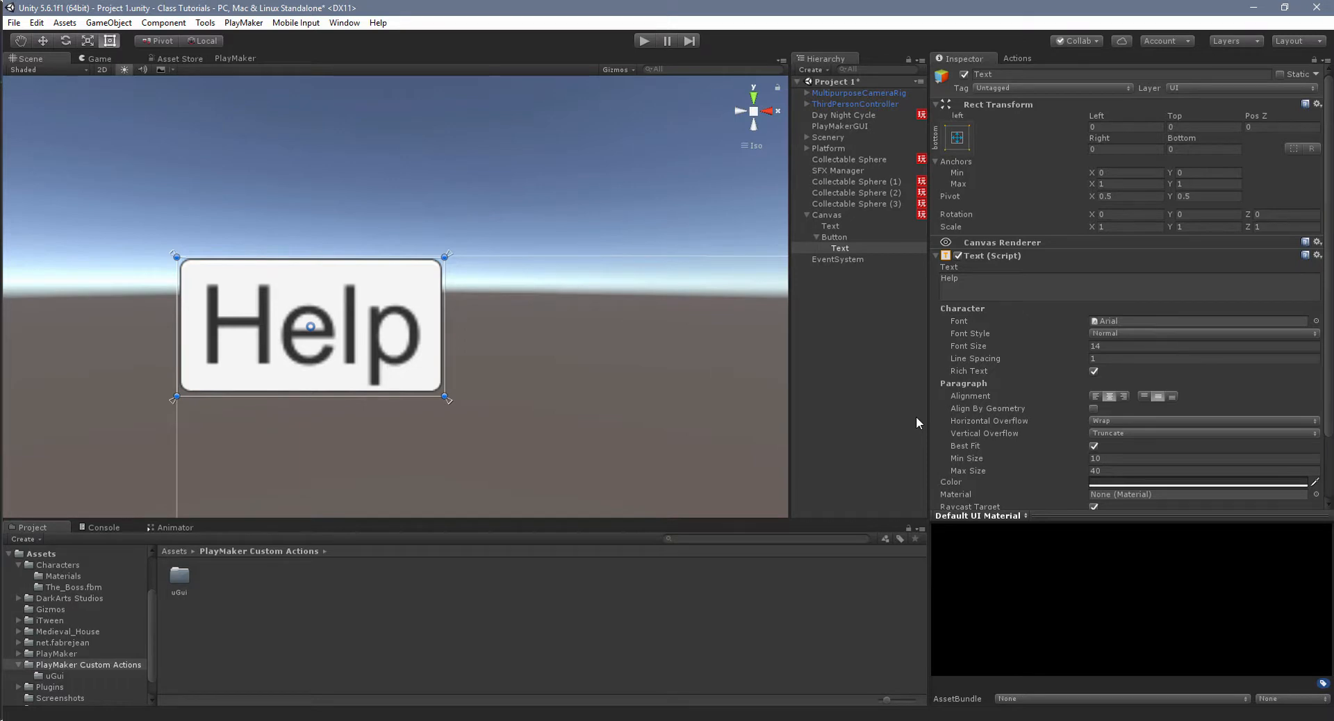
scroll(616, 372, down, 4)
middle_drag(616, 373, 382, 280)
scroll(427, 284, down, 3)
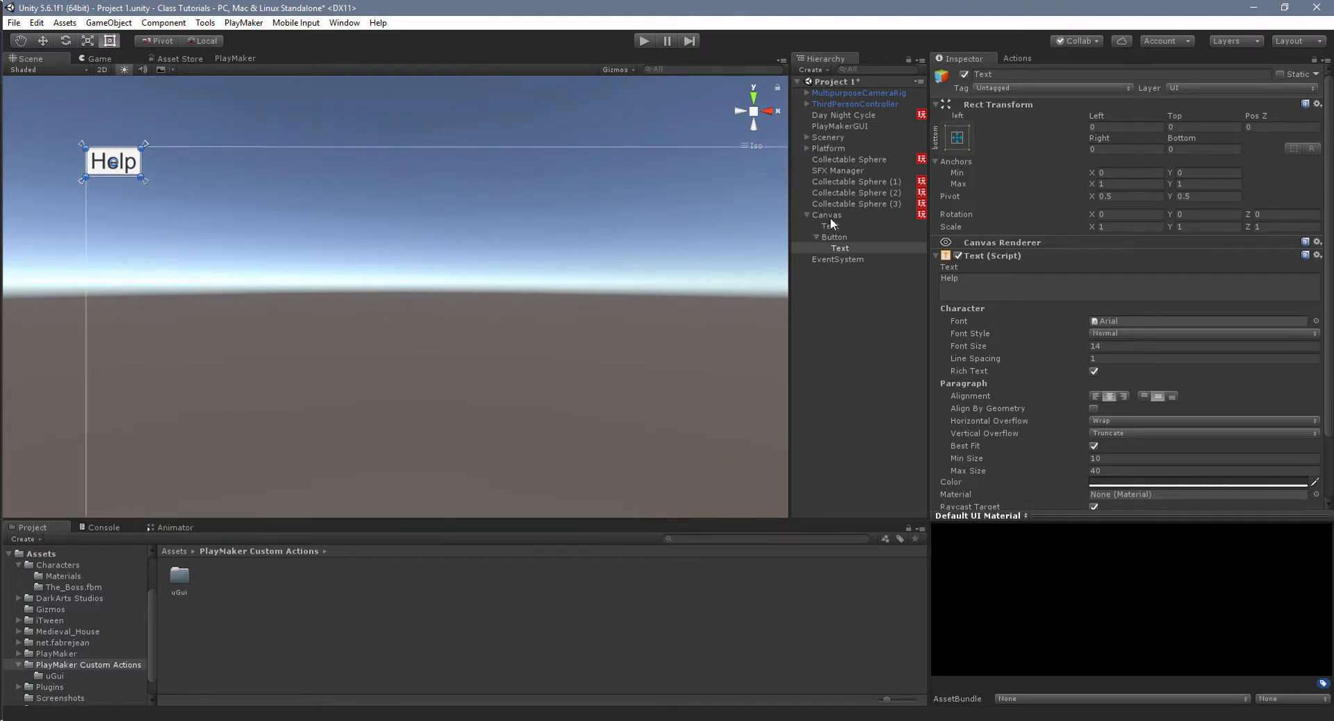
scroll(577, 342, down, 3)
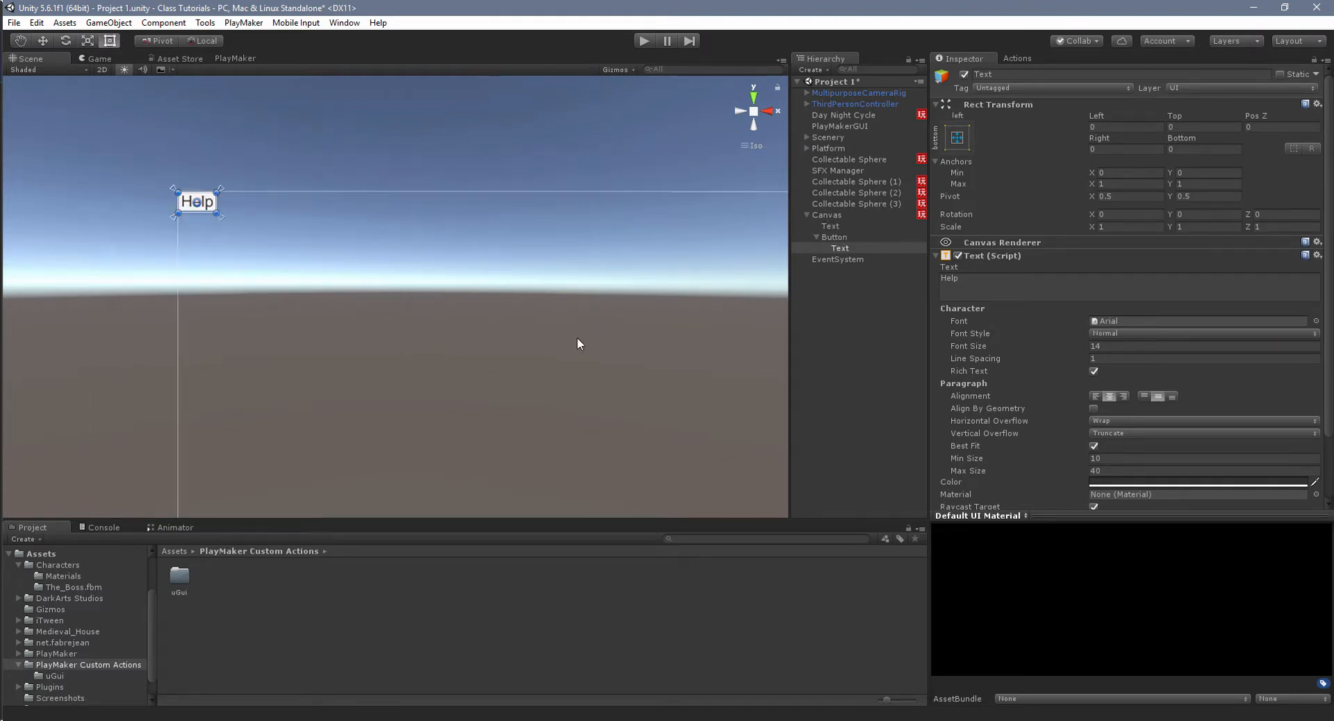
middle_drag(589, 369, 447, 289)
scroll(446, 298, up, 2)
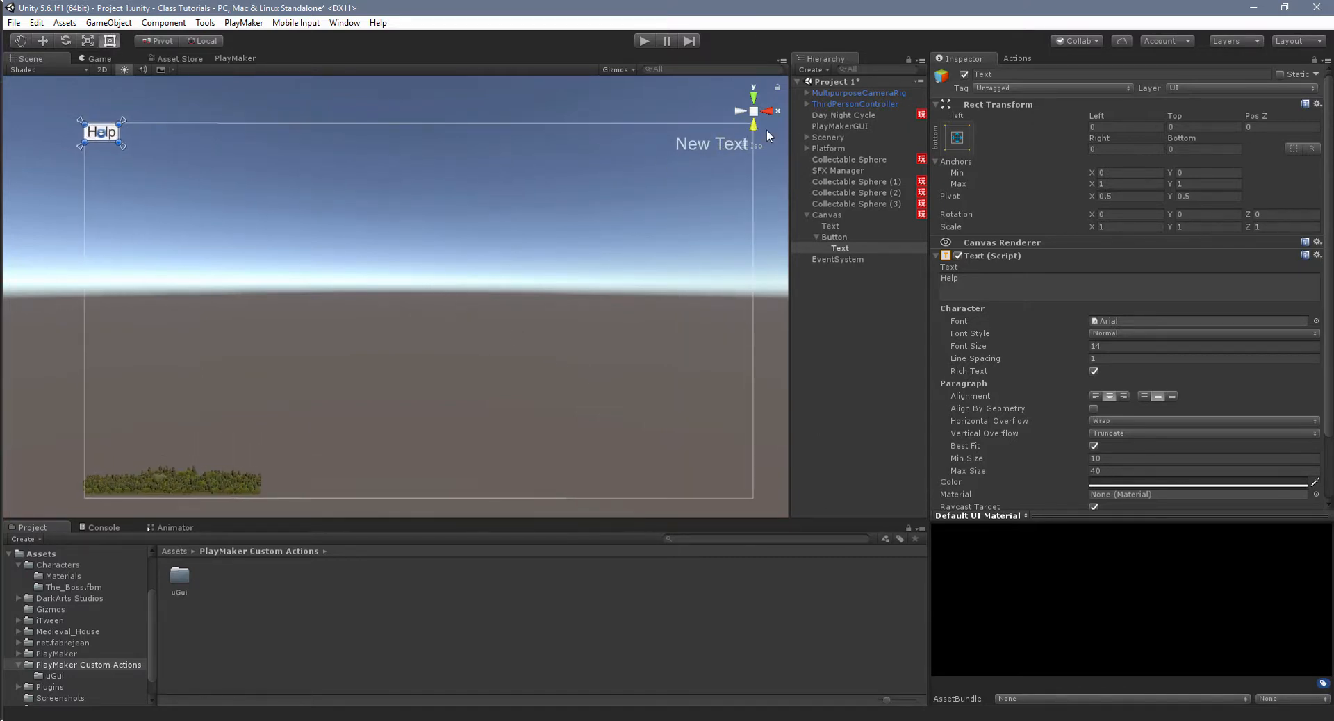
Add a UI Panel as a child of the Canvas.
click(826, 213)
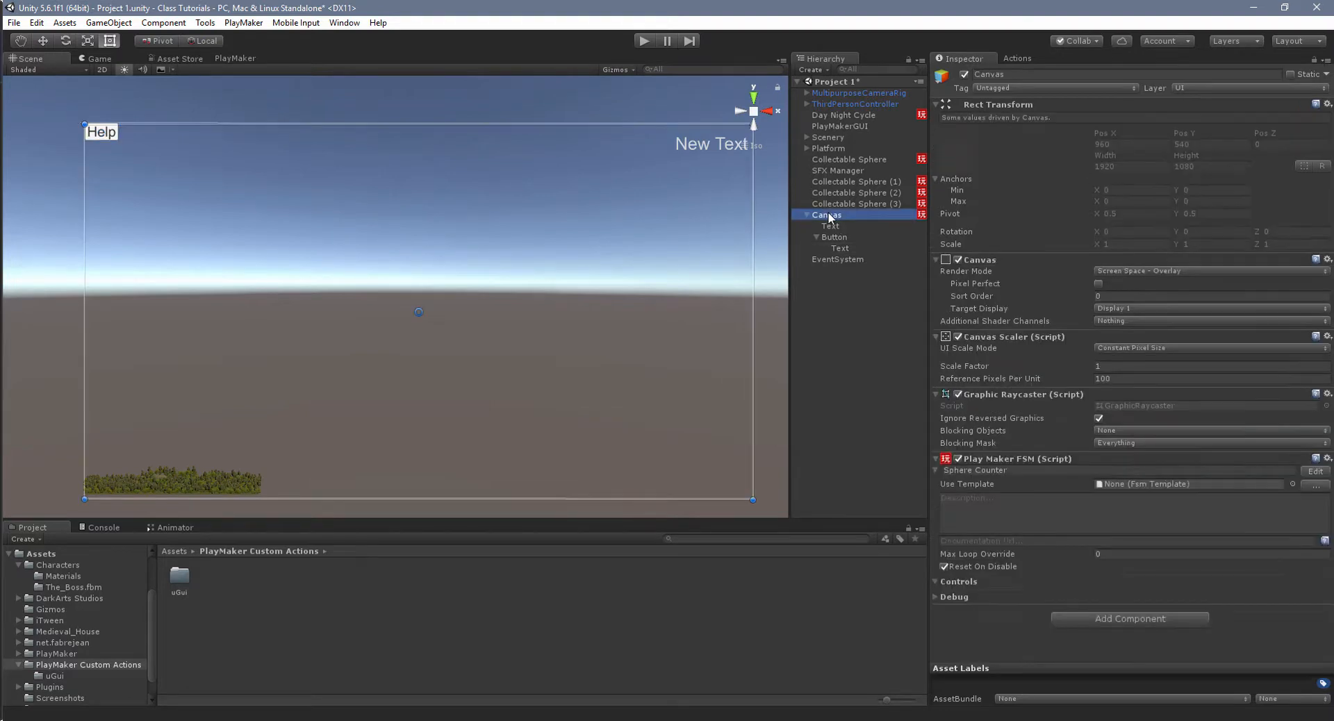
right_click(829, 218)
mouse_move(912, 420)
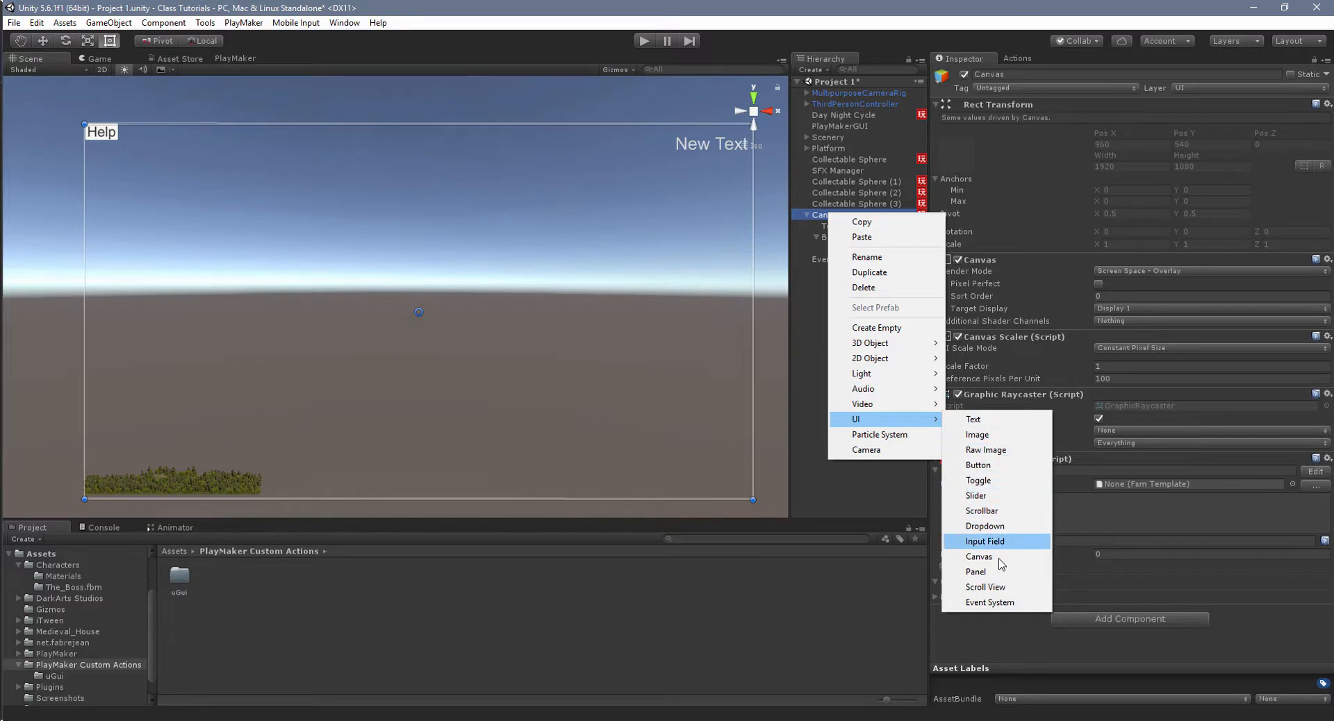
click(999, 576)
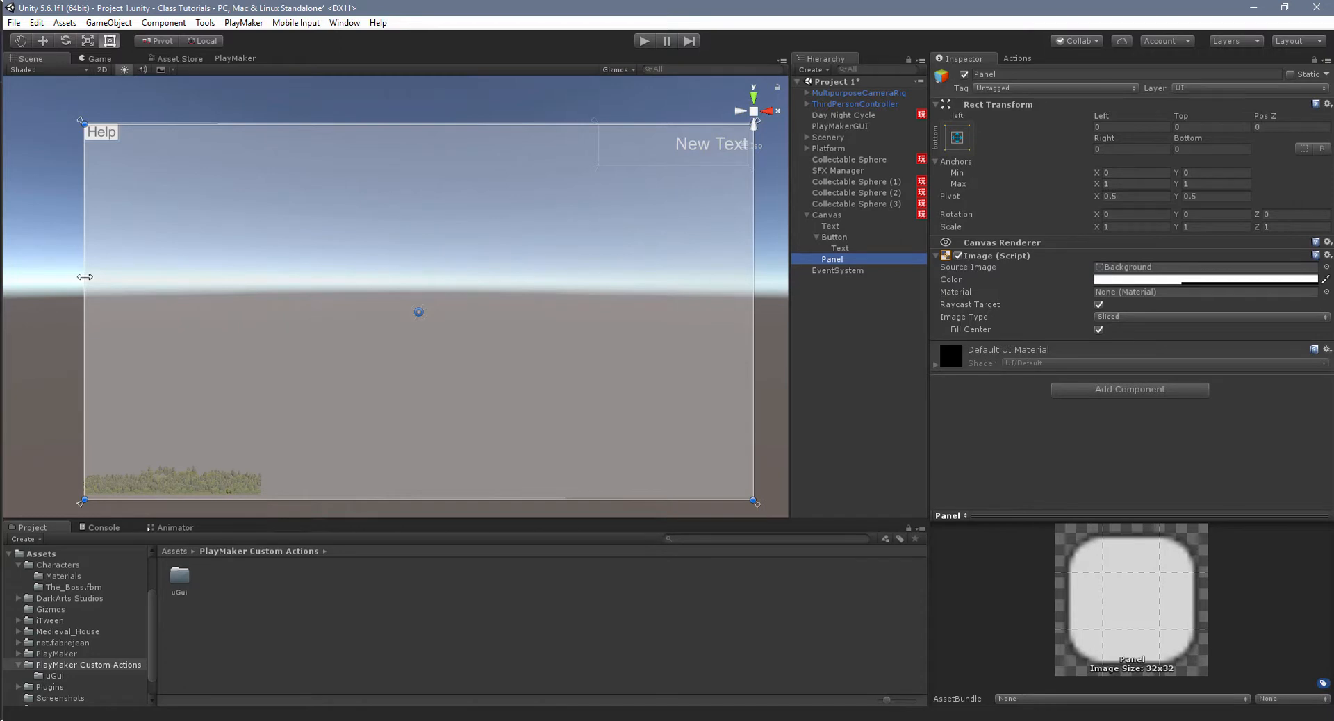
Shrink the panel to a portrait rectangle centred on the Canvas, with margins of about 756 at the sides and 248 above and below.
click(84, 277)
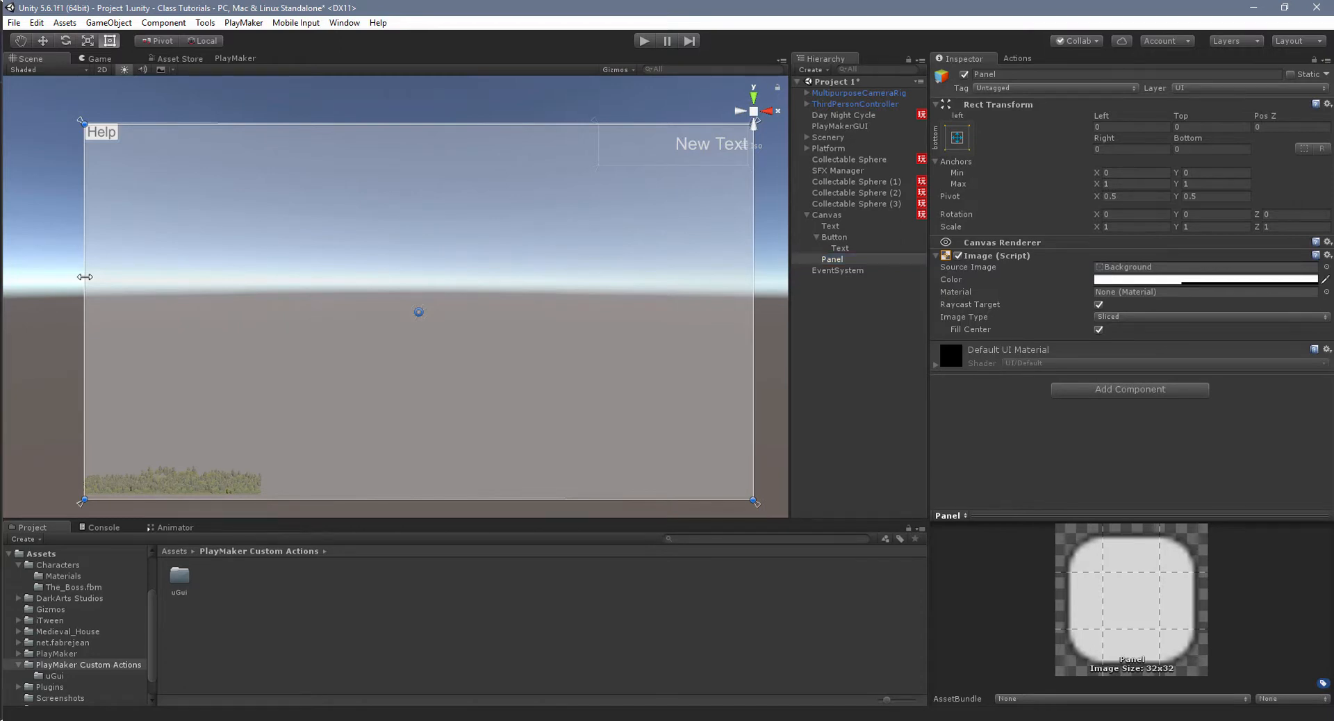
drag(84, 276, 244, 276)
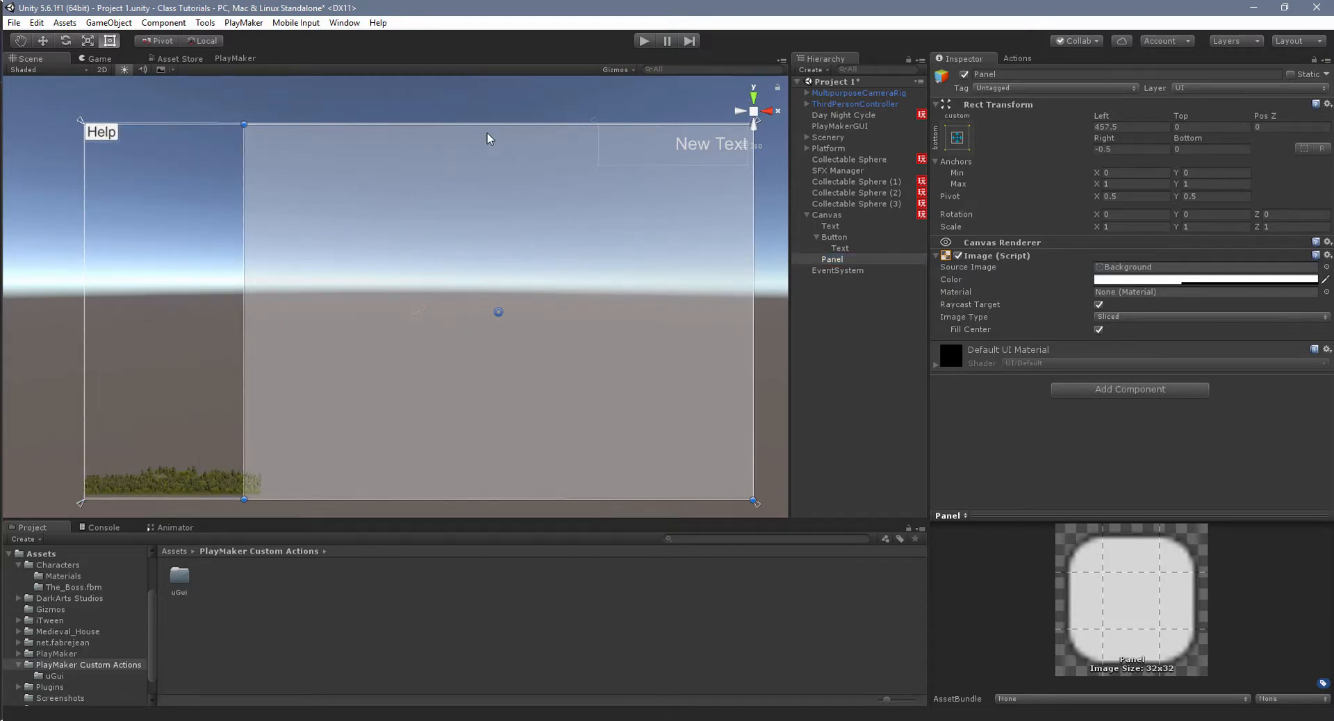
drag(486, 124, 480, 191)
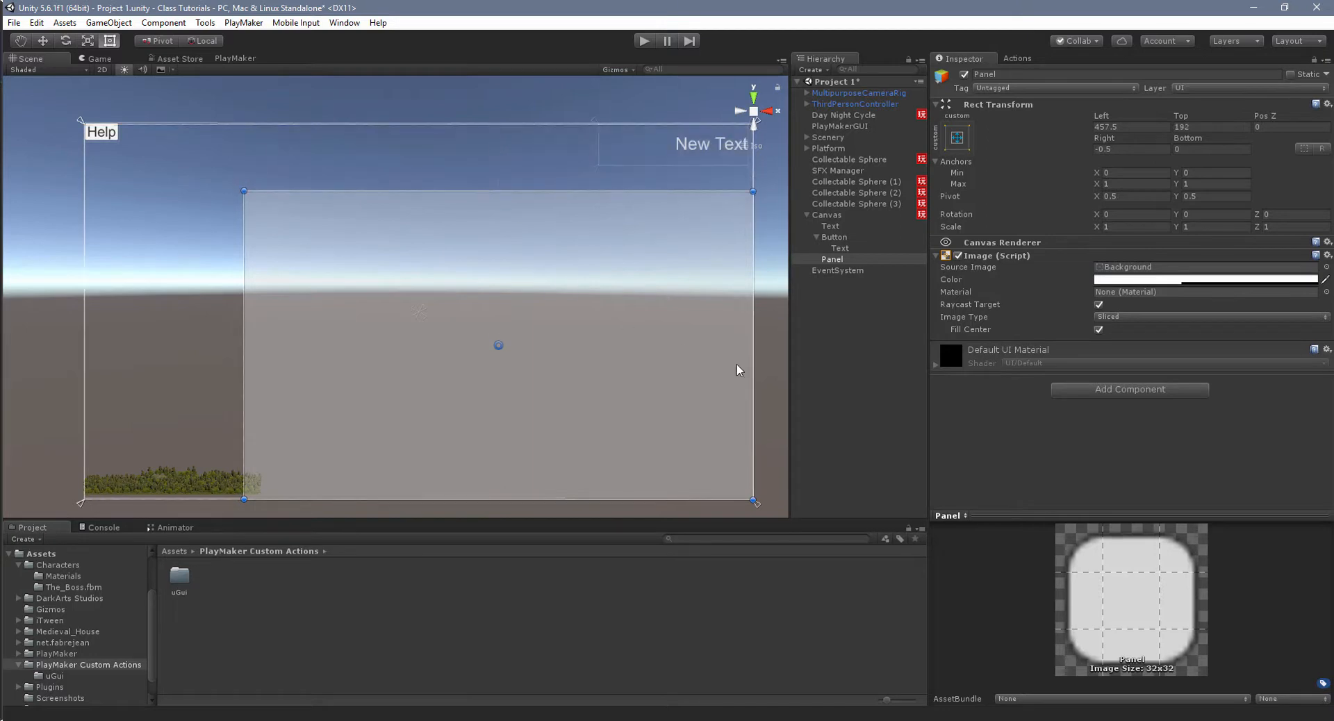
click(695, 362)
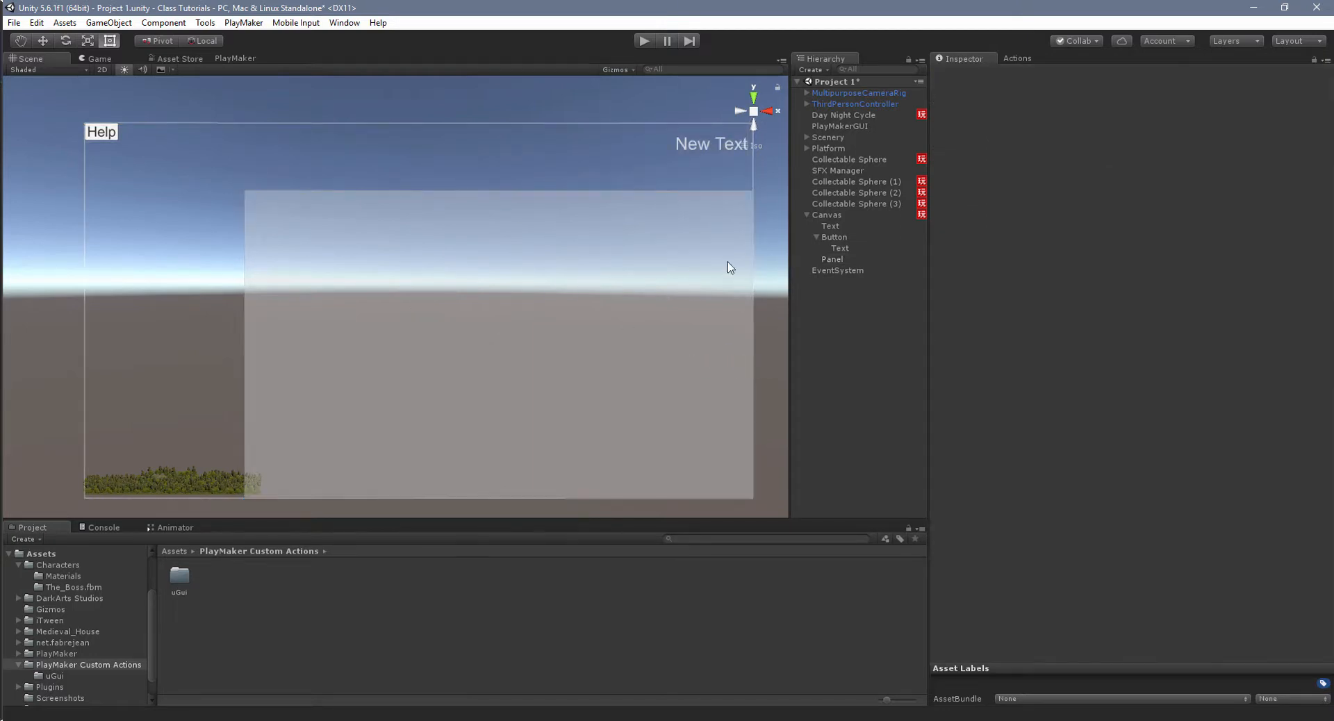
click(840, 260)
drag(753, 323, 473, 323)
drag(348, 500, 358, 394)
drag(243, 330, 329, 331)
drag(399, 370, 414, 384)
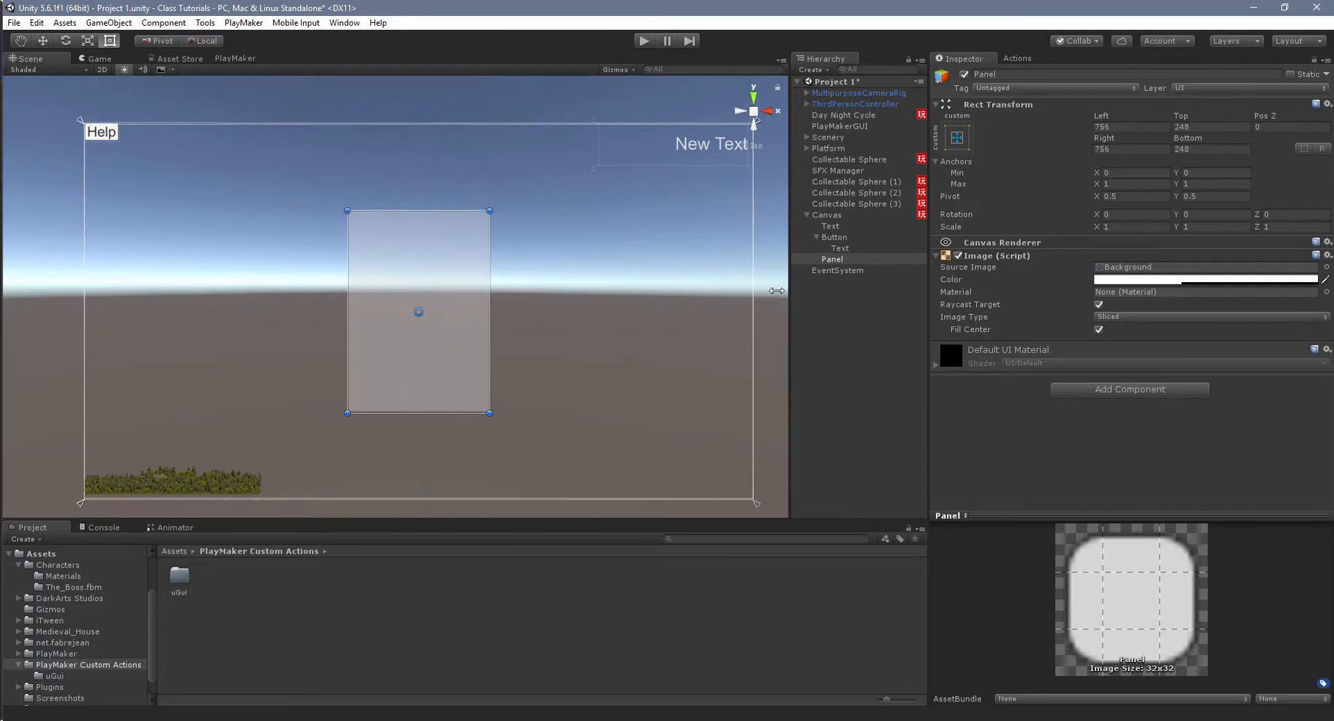
Rename the panel object to "Help Text".
click(834, 259)
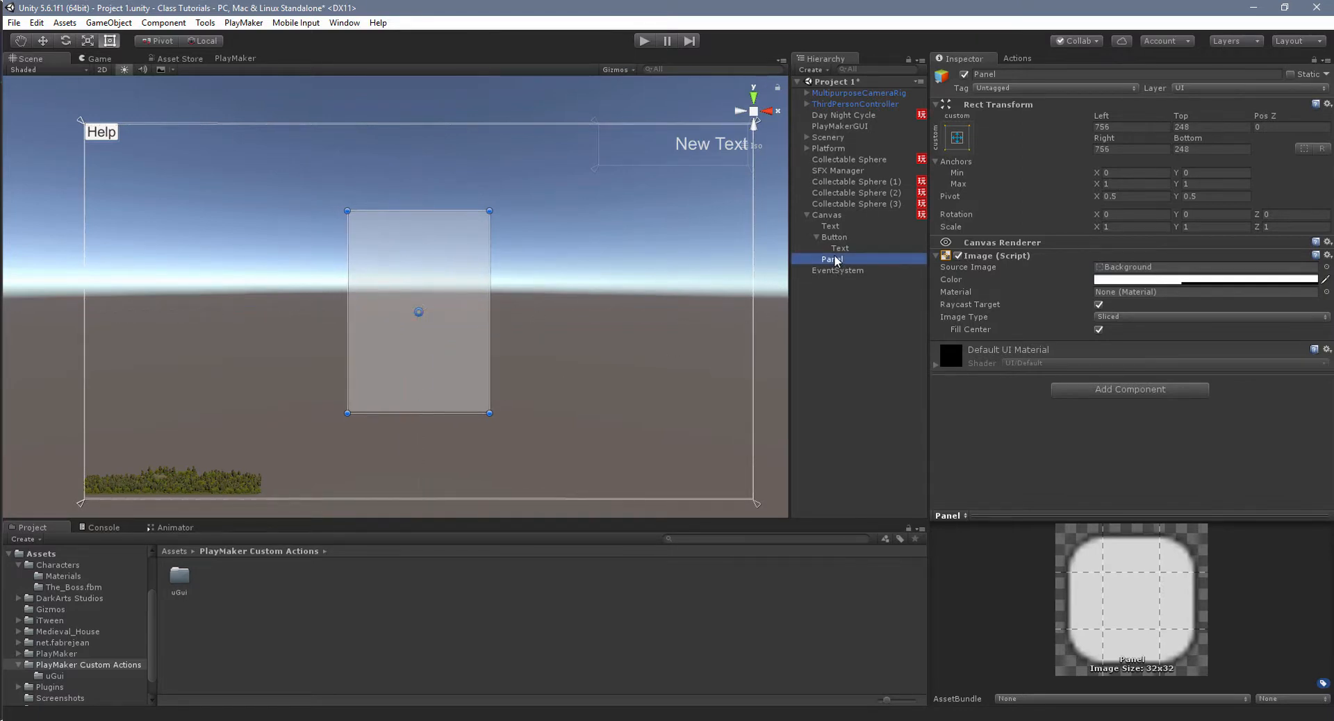
text(Hel)
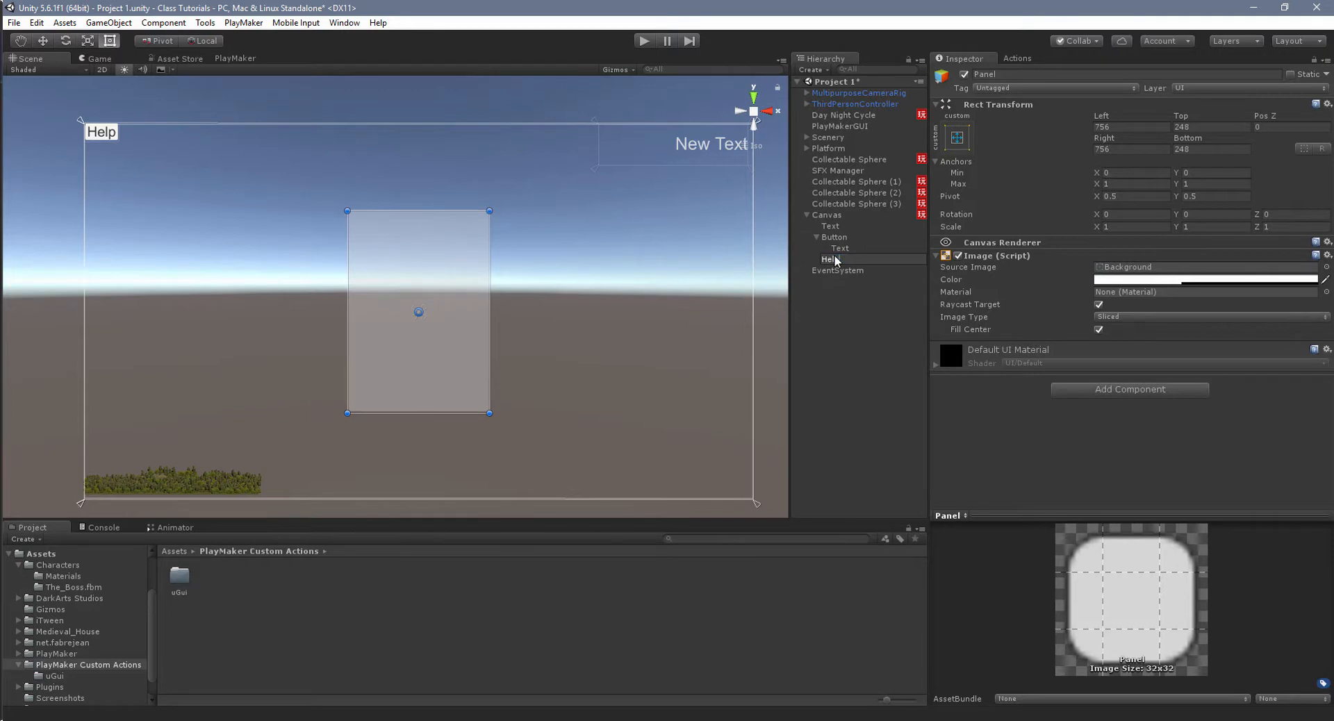
text(p Text)
key(Return)
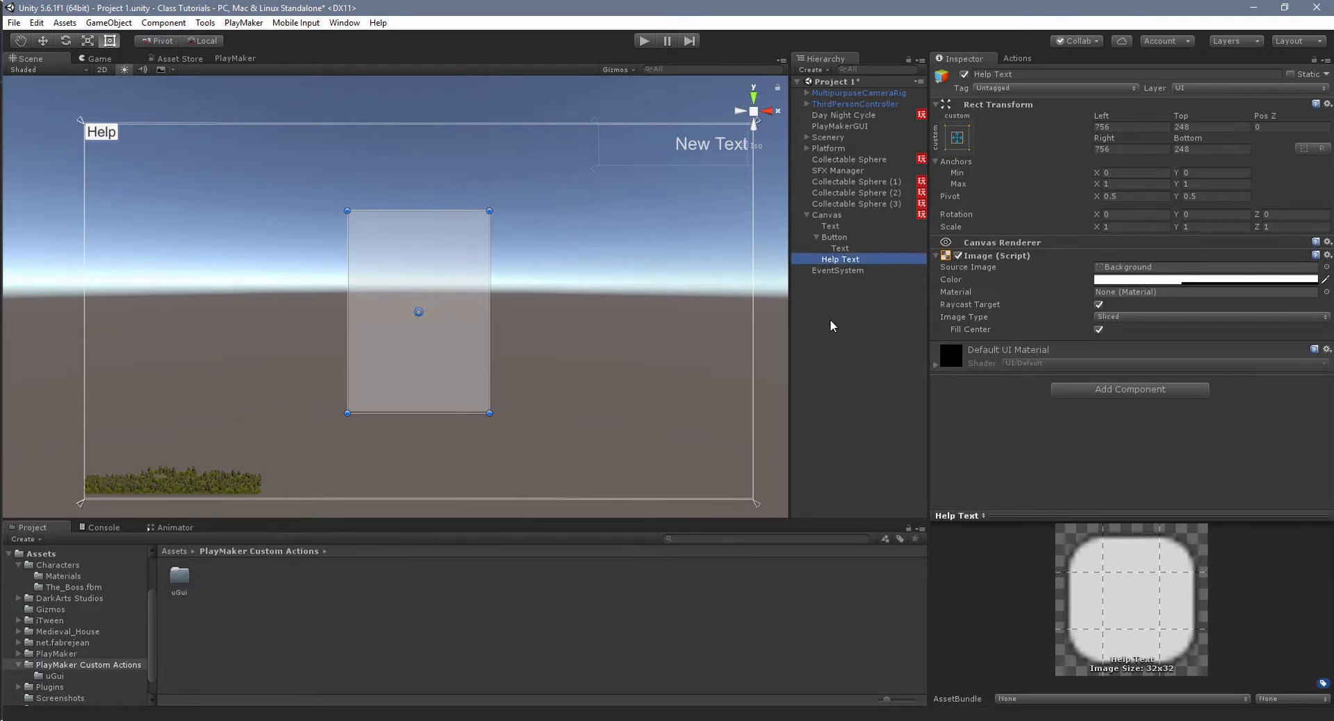
Add a UI Text child to the Help Text panel and stretch it to about 408 by 487 over the panel's lower part.
scroll(605, 372, up, 3)
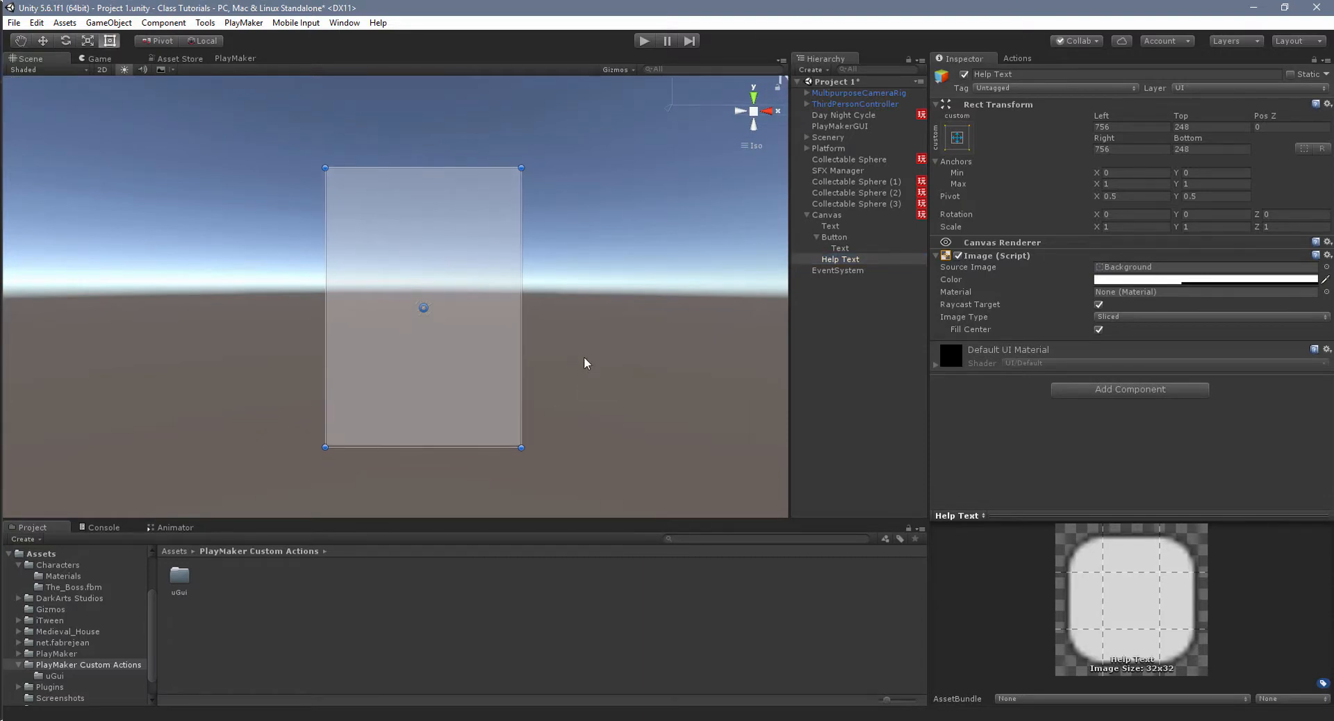
right_click(835, 260)
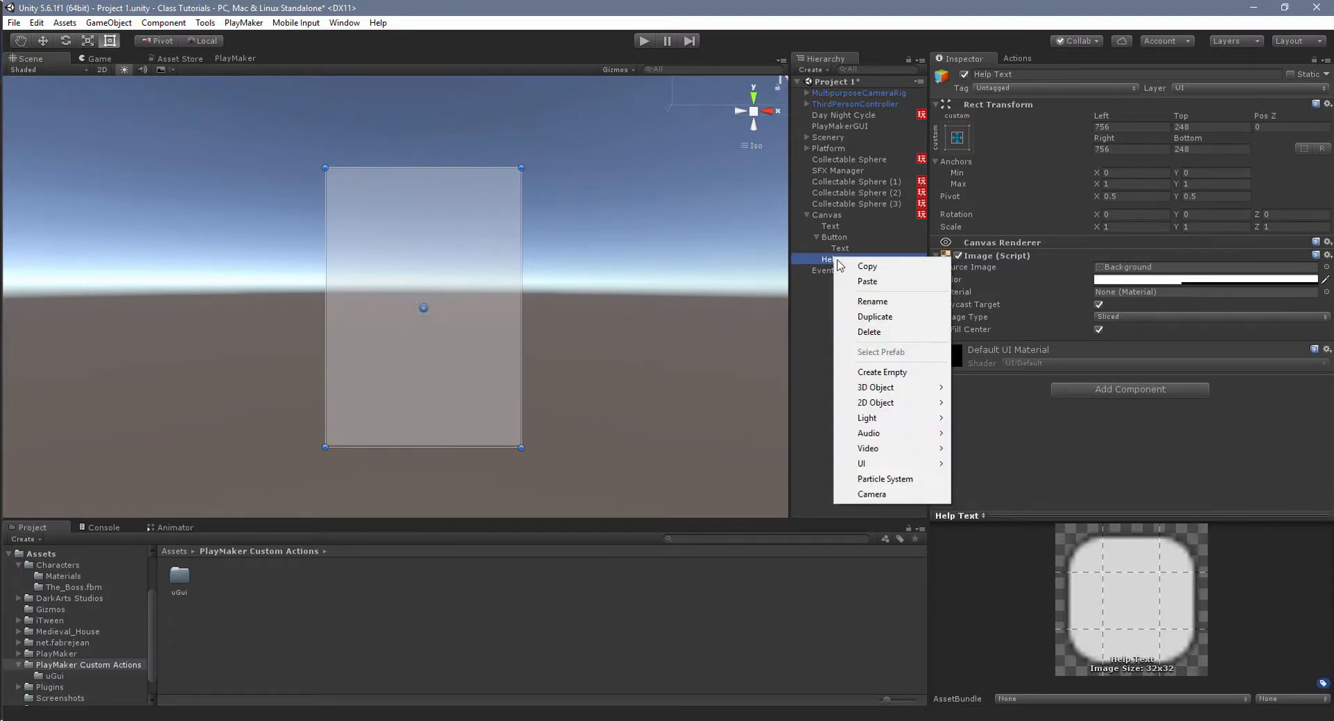
mouse_move(896, 469)
click(988, 464)
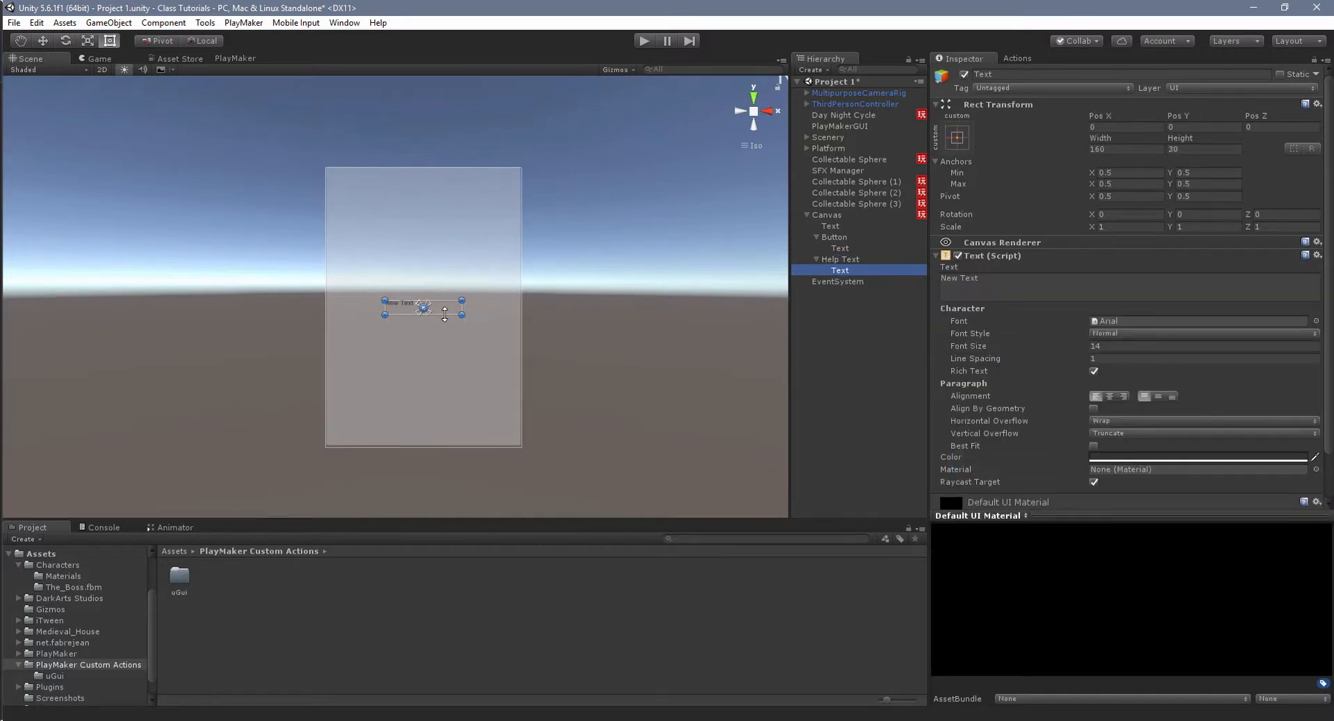
click(446, 313)
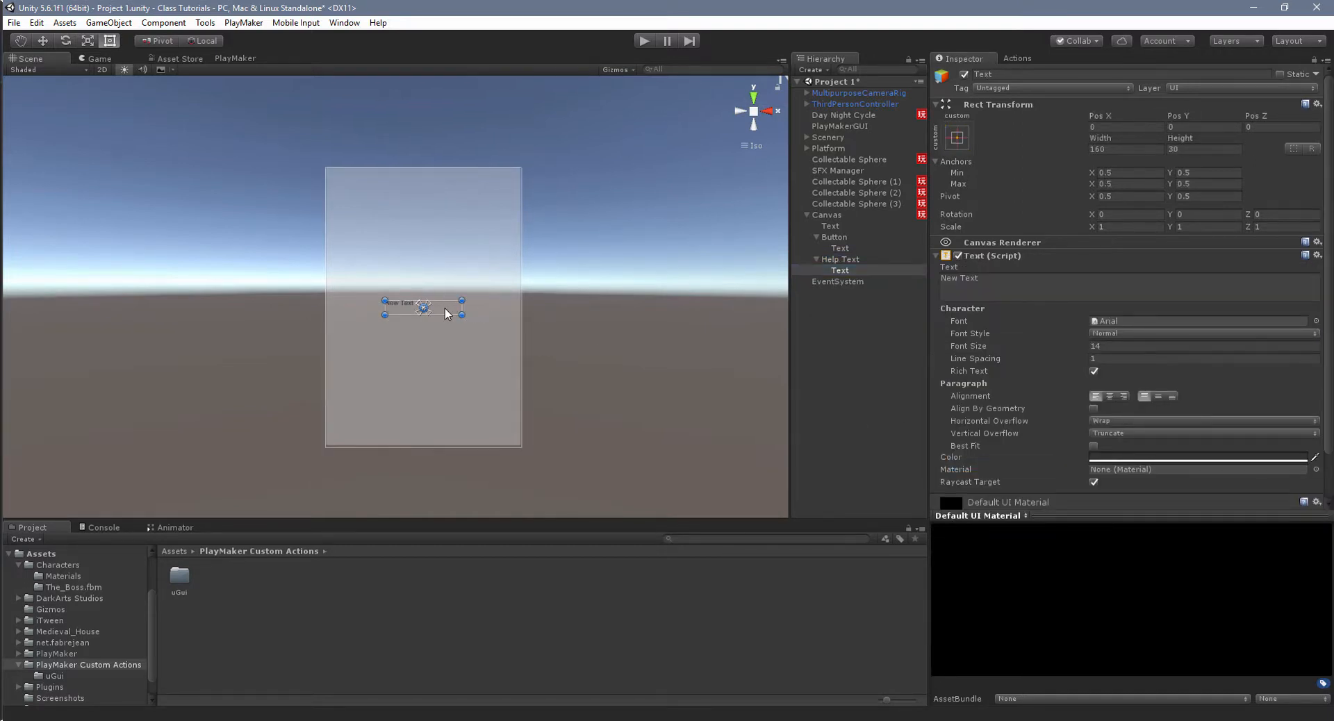
drag(447, 313, 523, 448)
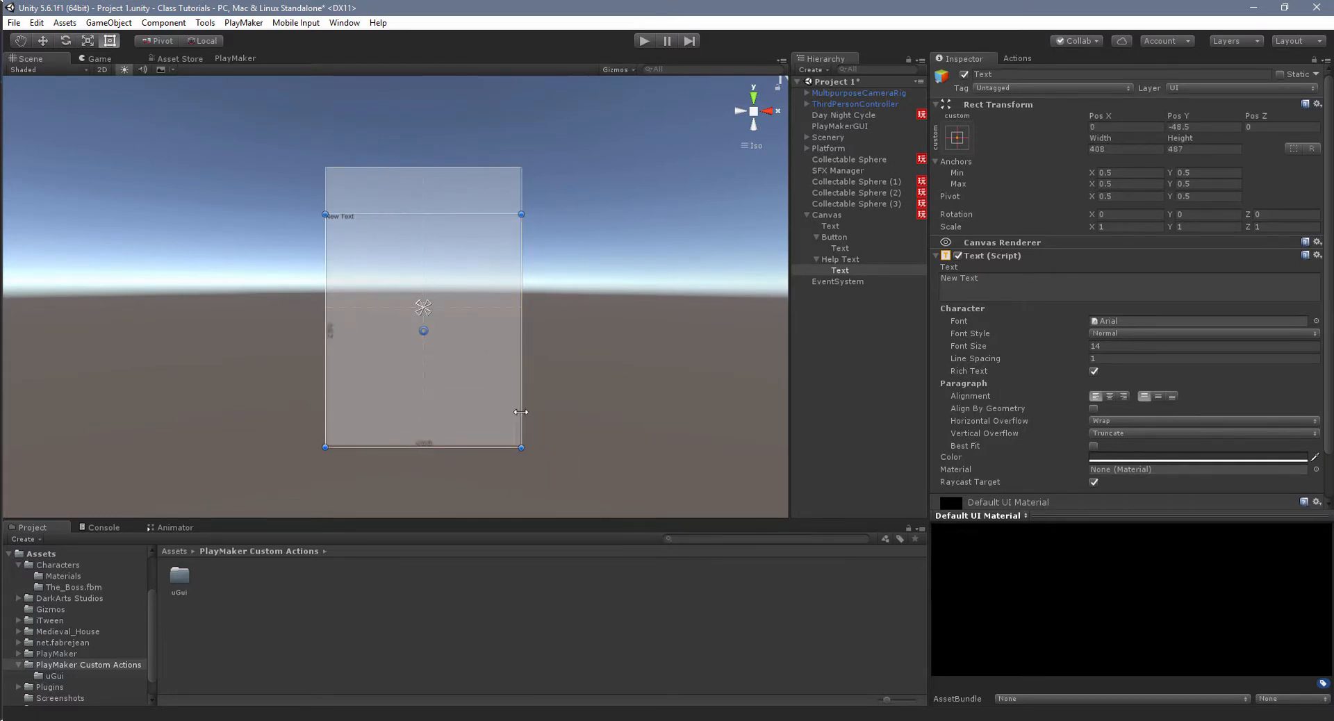
Enter "Help Text:", a blank line and "Press WASD to move. Space to Jump. Collect Spheres to make anoying noises." as the text content.
click(1019, 277)
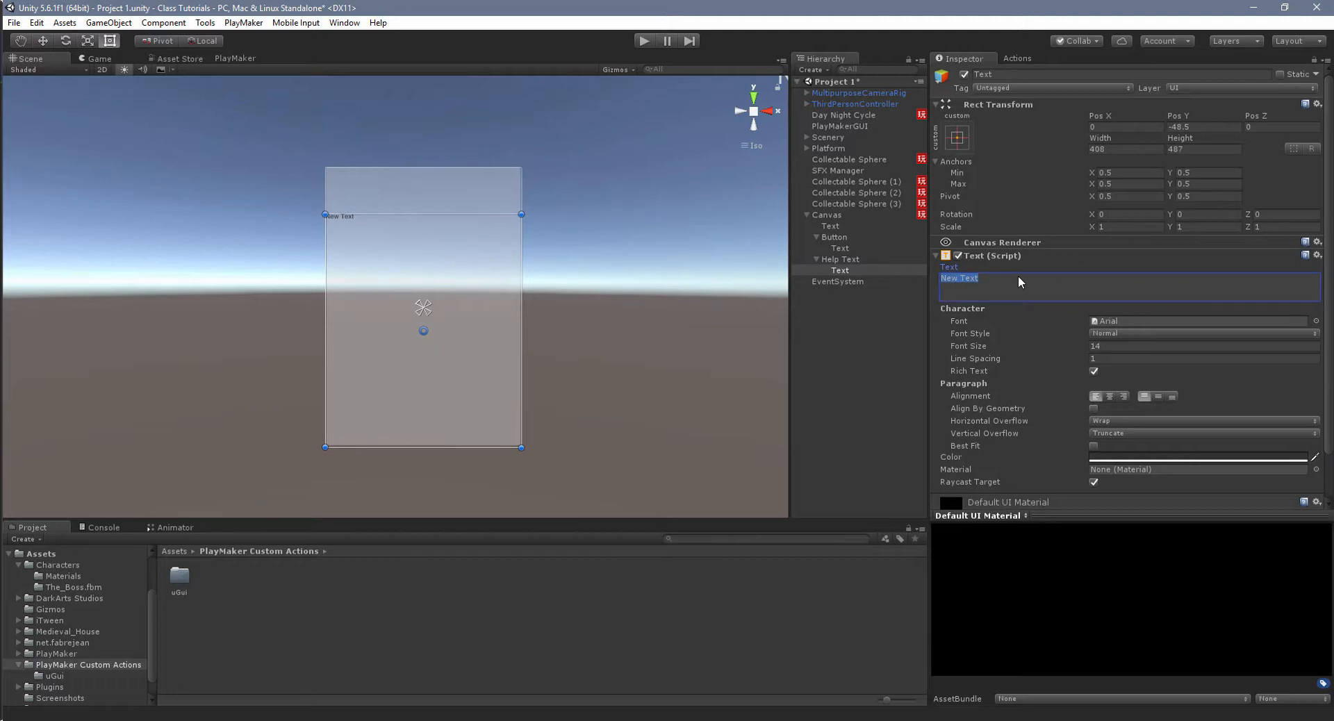
text(Help Te)
key(Return)
text(Pr)
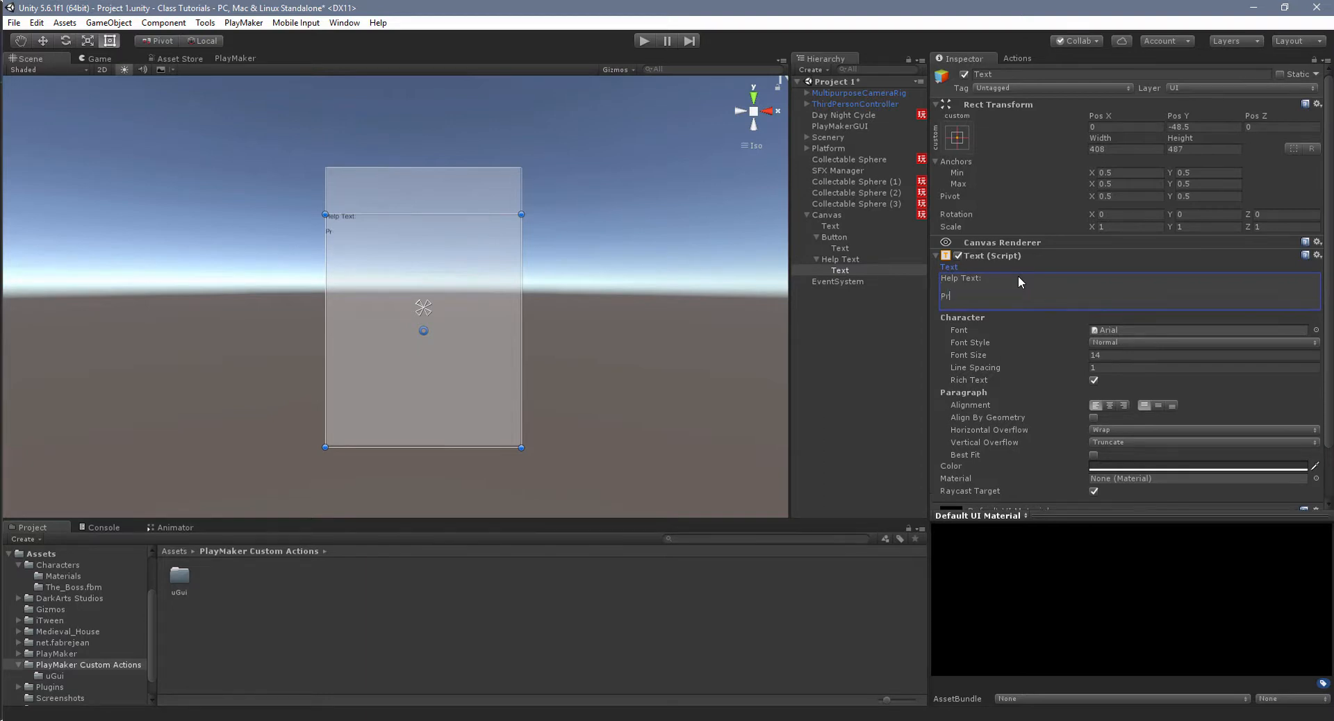
text(ess WASD to move. Space to Jump.)
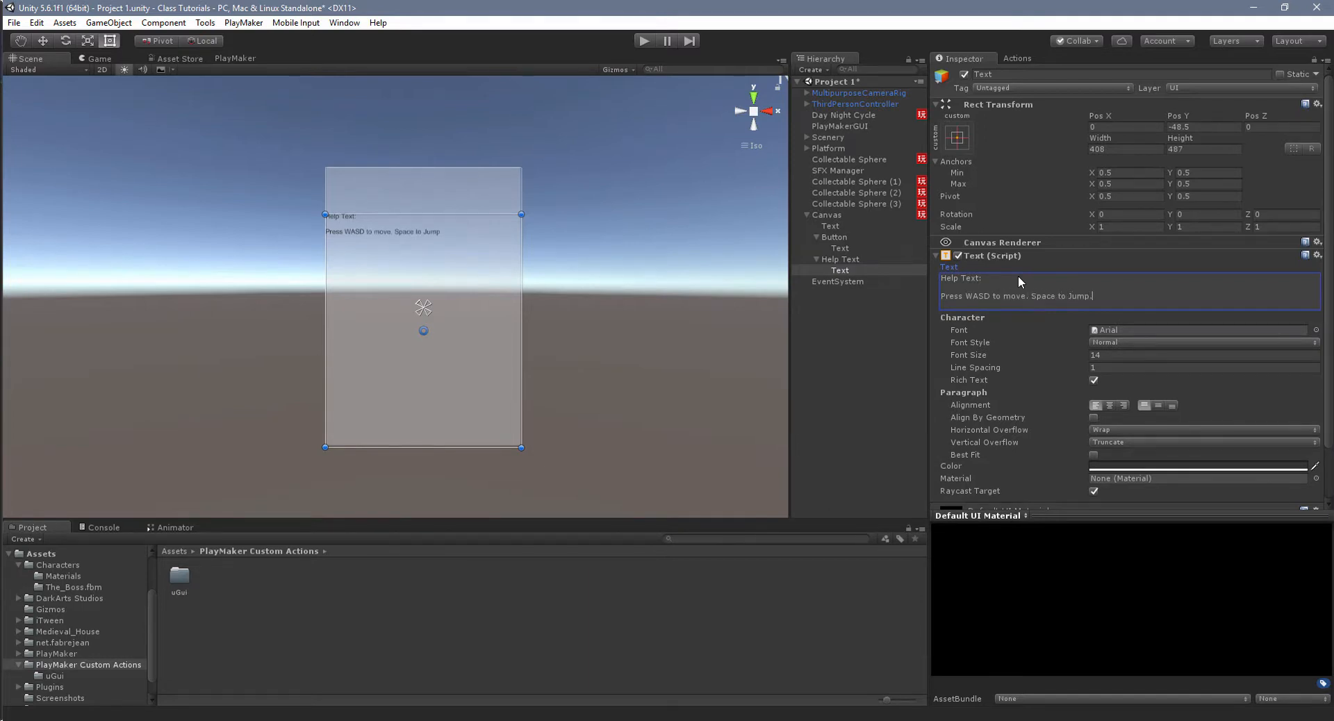
text( Colle)
text(ct Sphere )
text(tos)
key(BackSpace)
key(BackSpace)
text(make)
key(Left)
text(s to m)
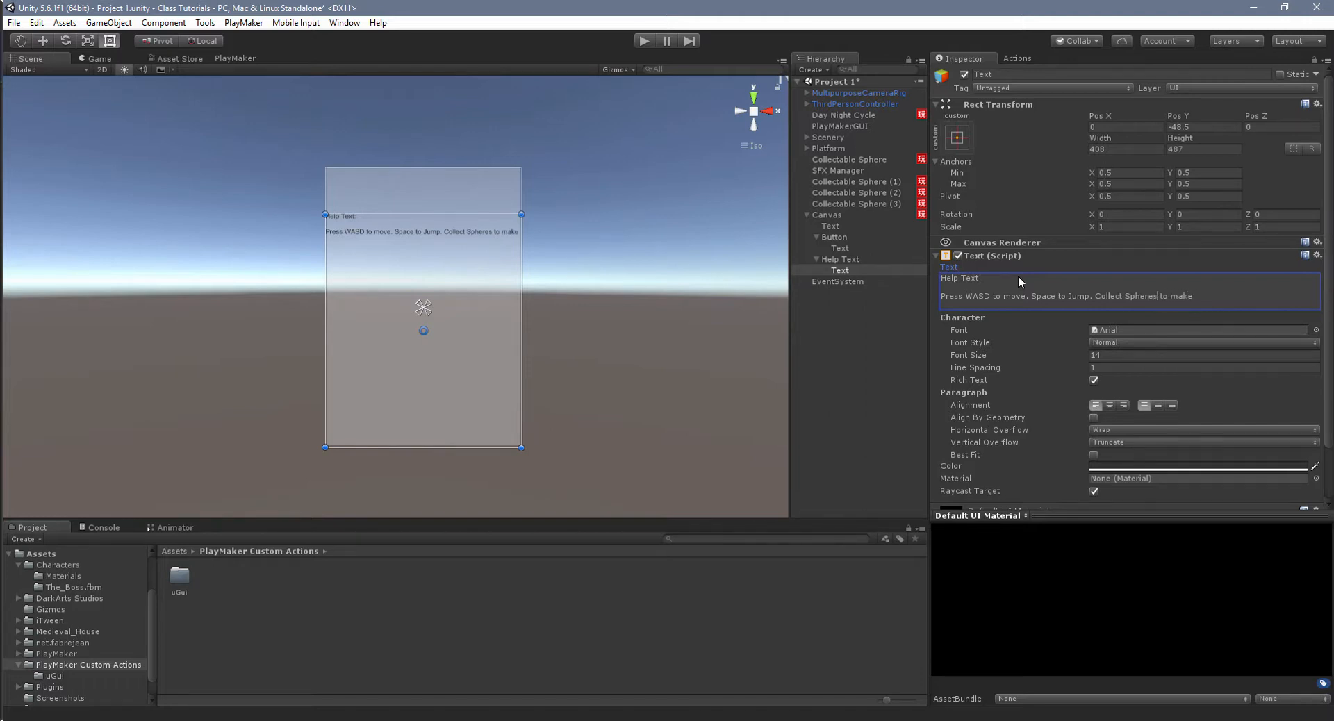
text(ake anyoing noises.)
Set the instruction text's font size to 50 and centre it horizontally and vertically.
click(1116, 355)
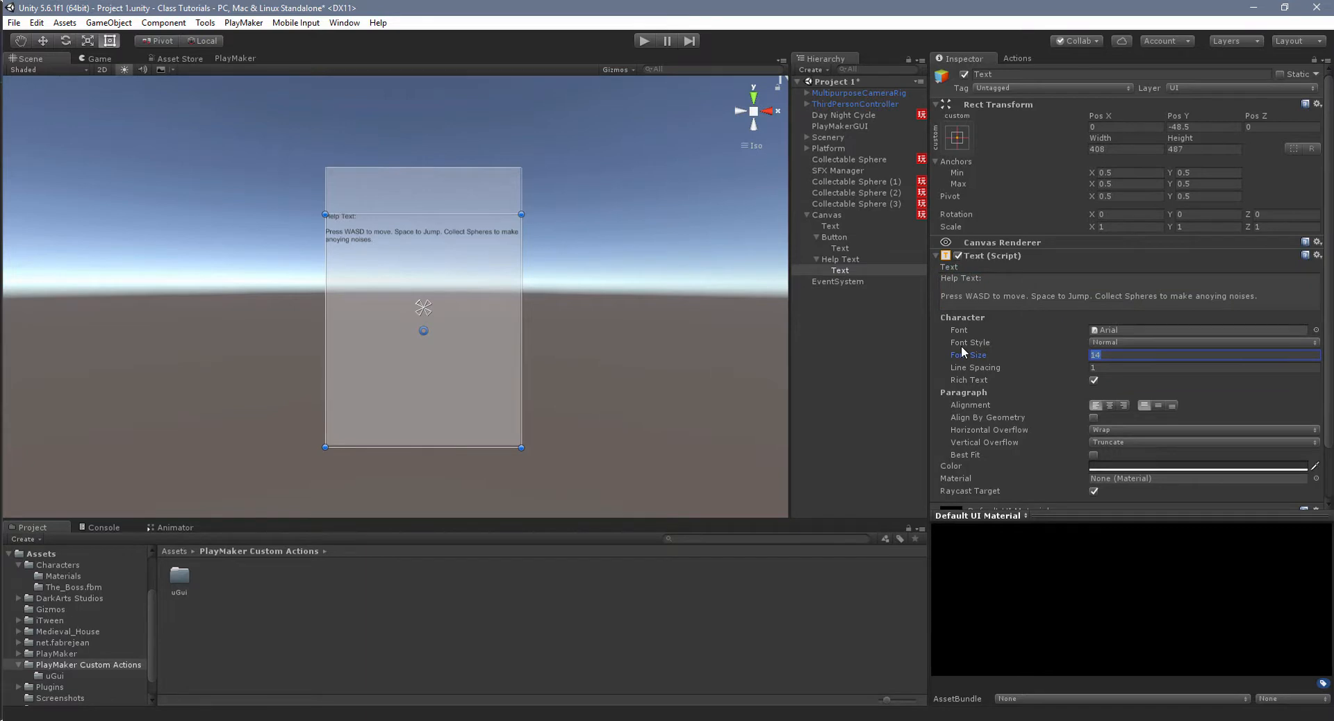
text(50)
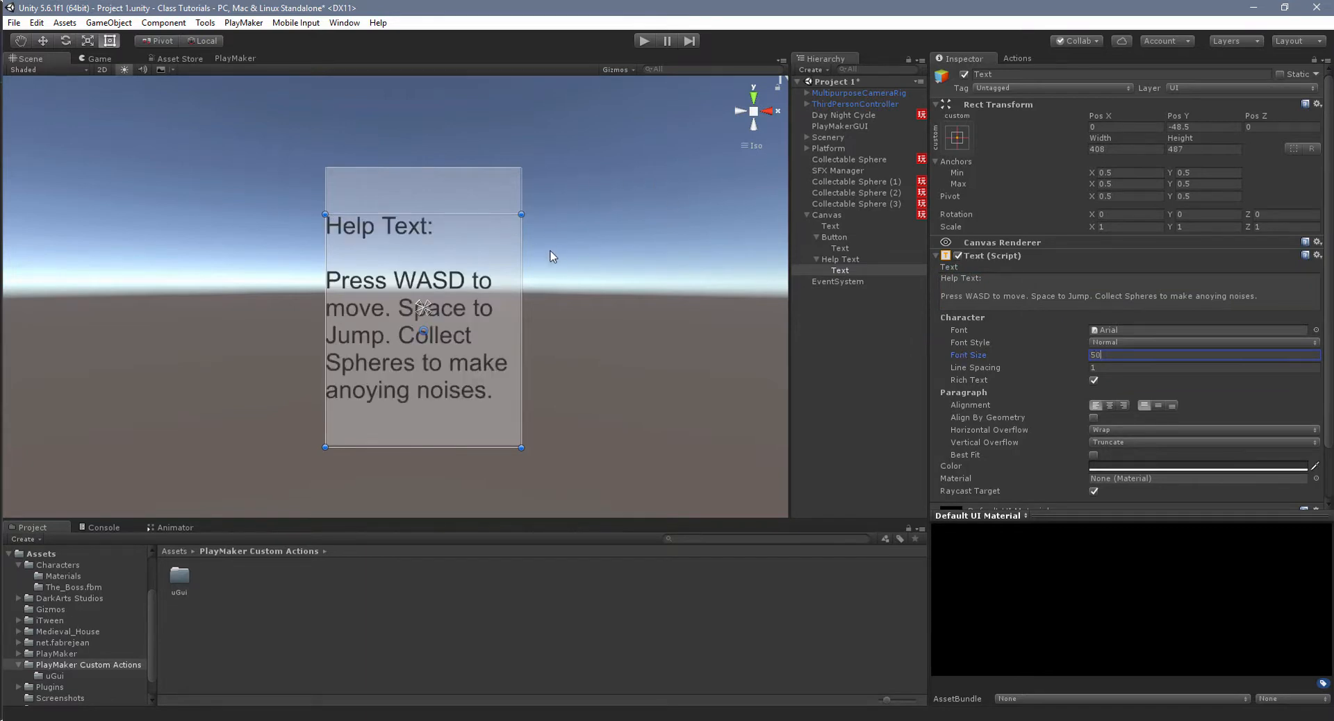
click(1110, 405)
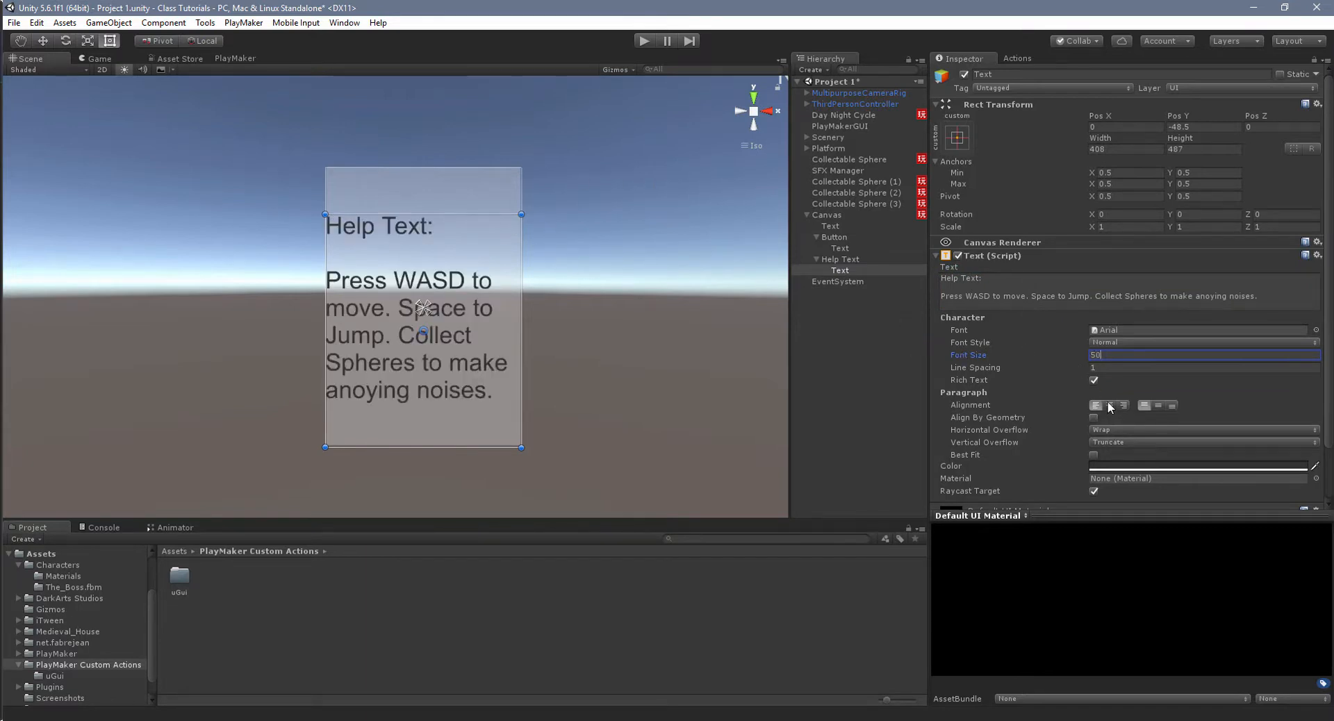
click(1157, 405)
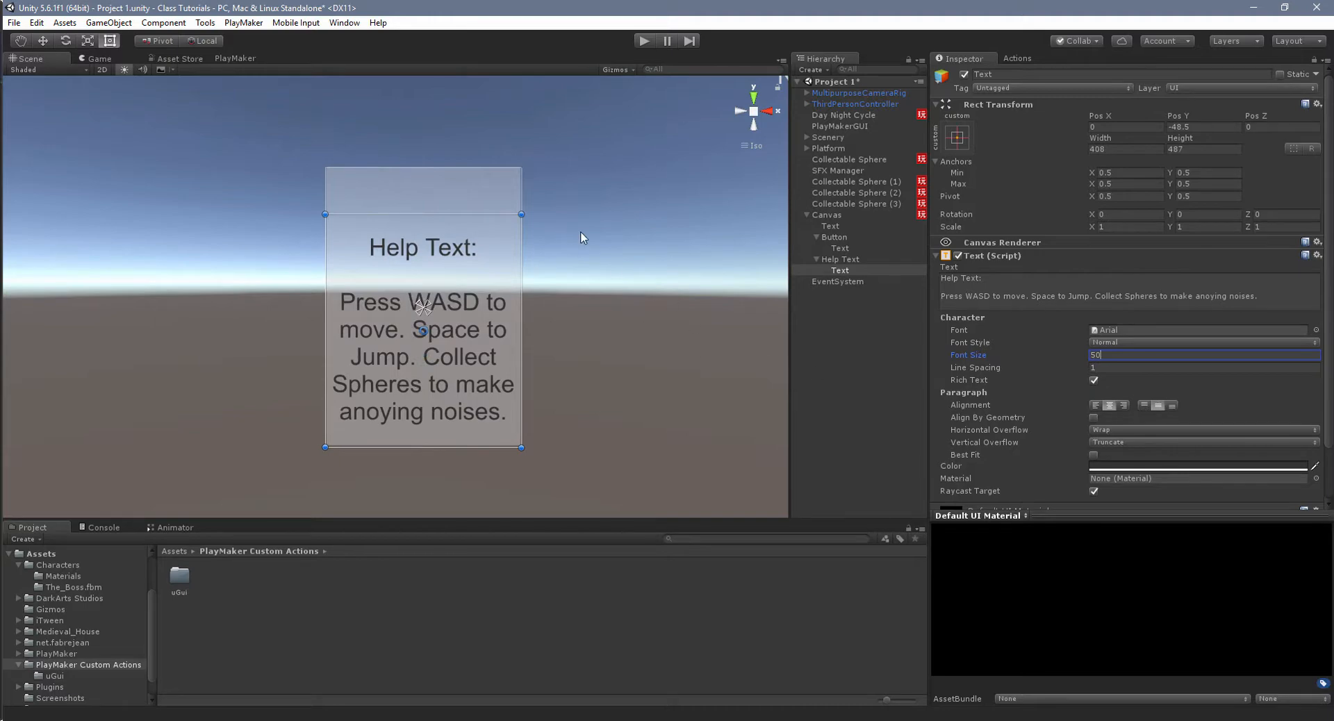
click(587, 287)
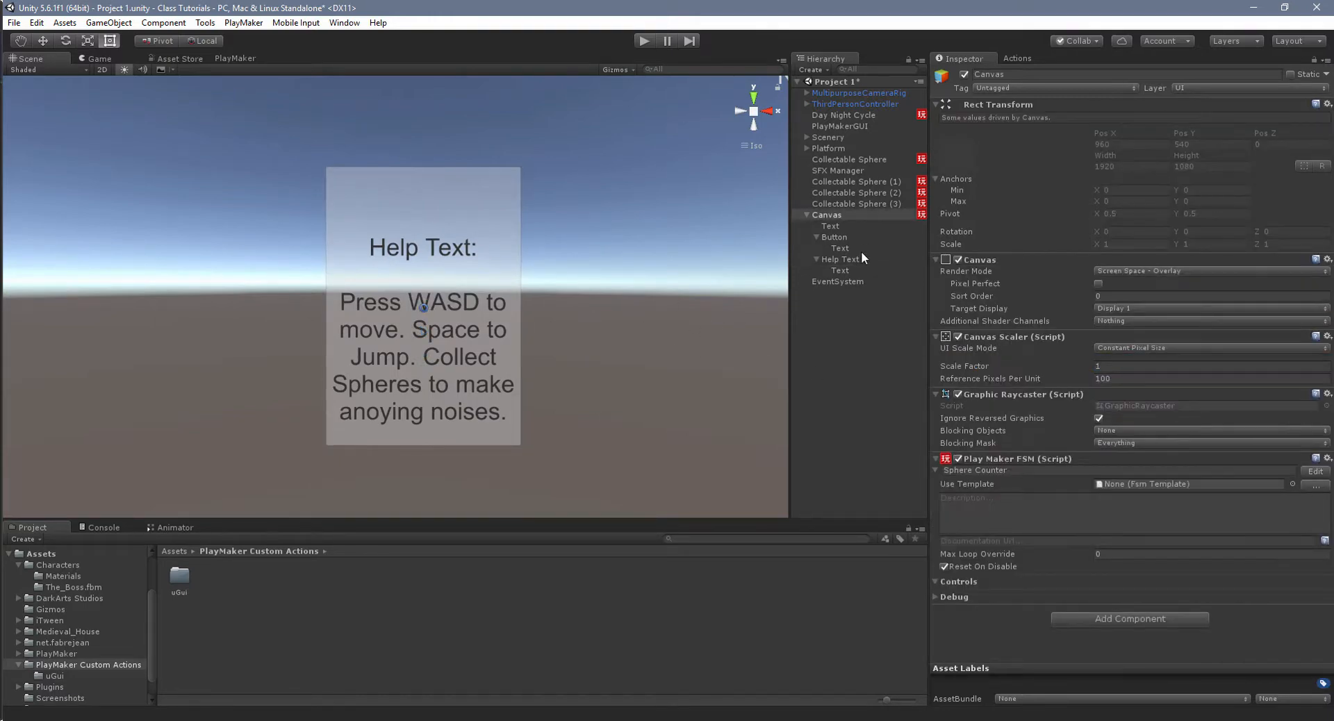
Try a font size of 40 on the instruction text, then set it back to 50.
click(848, 270)
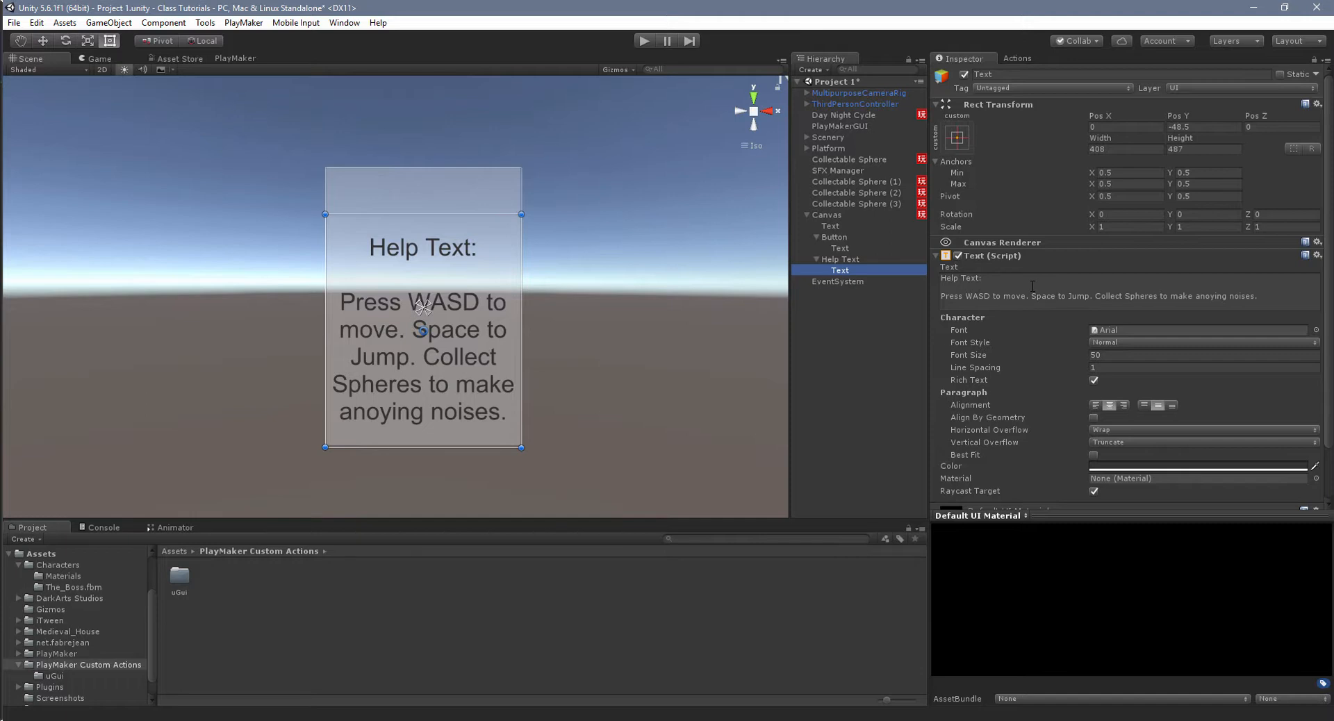
triple_click(985, 280)
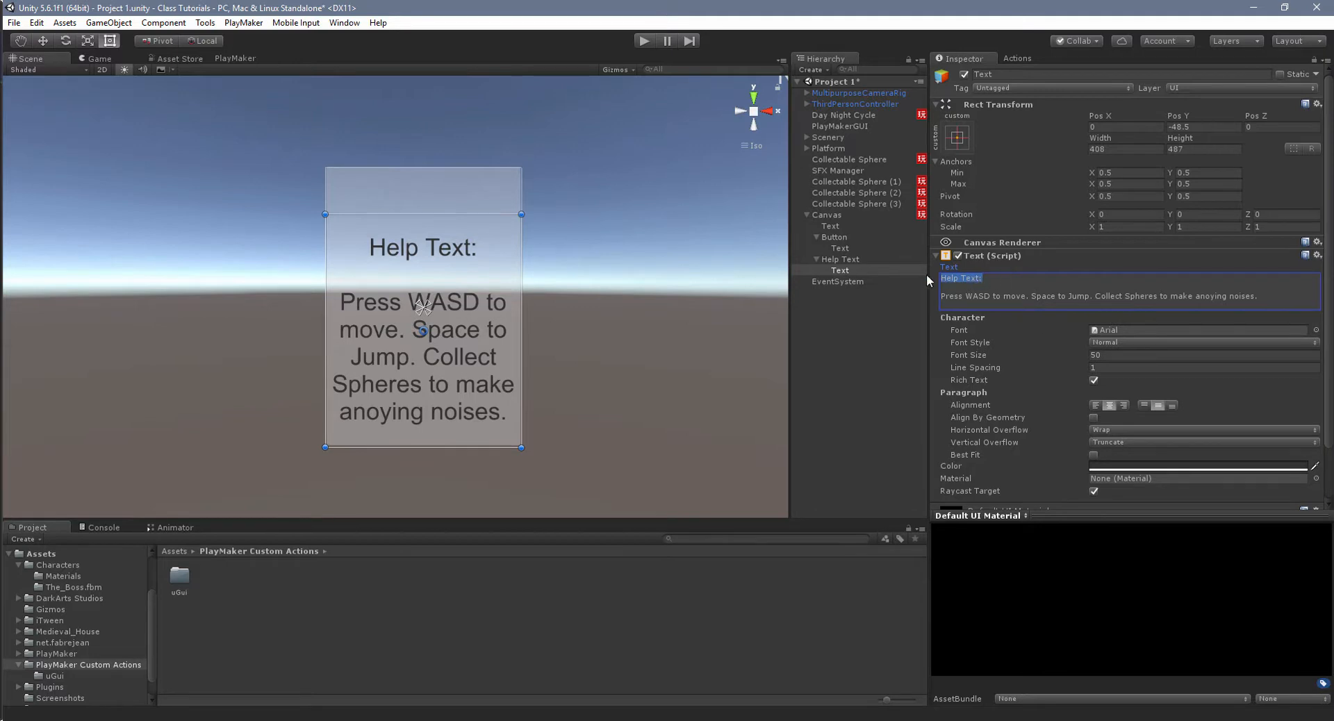
click(1113, 355)
text(40)
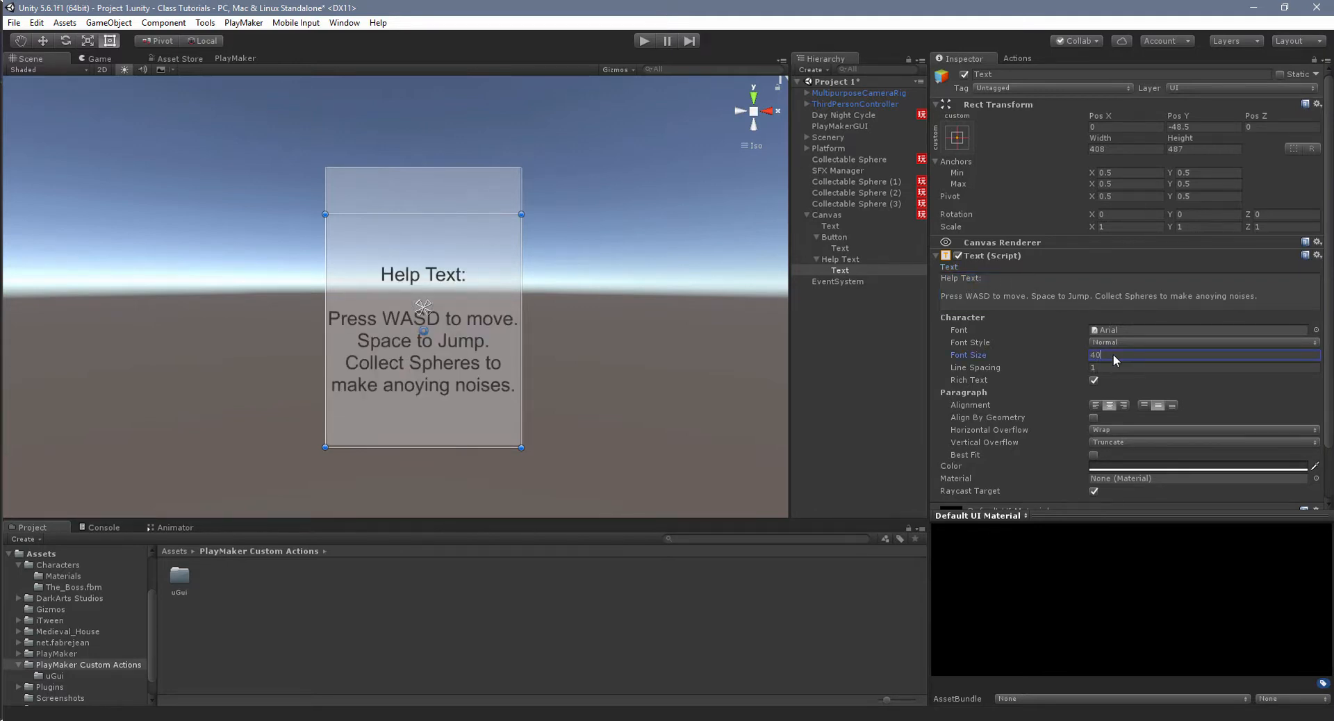
key(BackSpace)
key(BackSpace)
text(50)
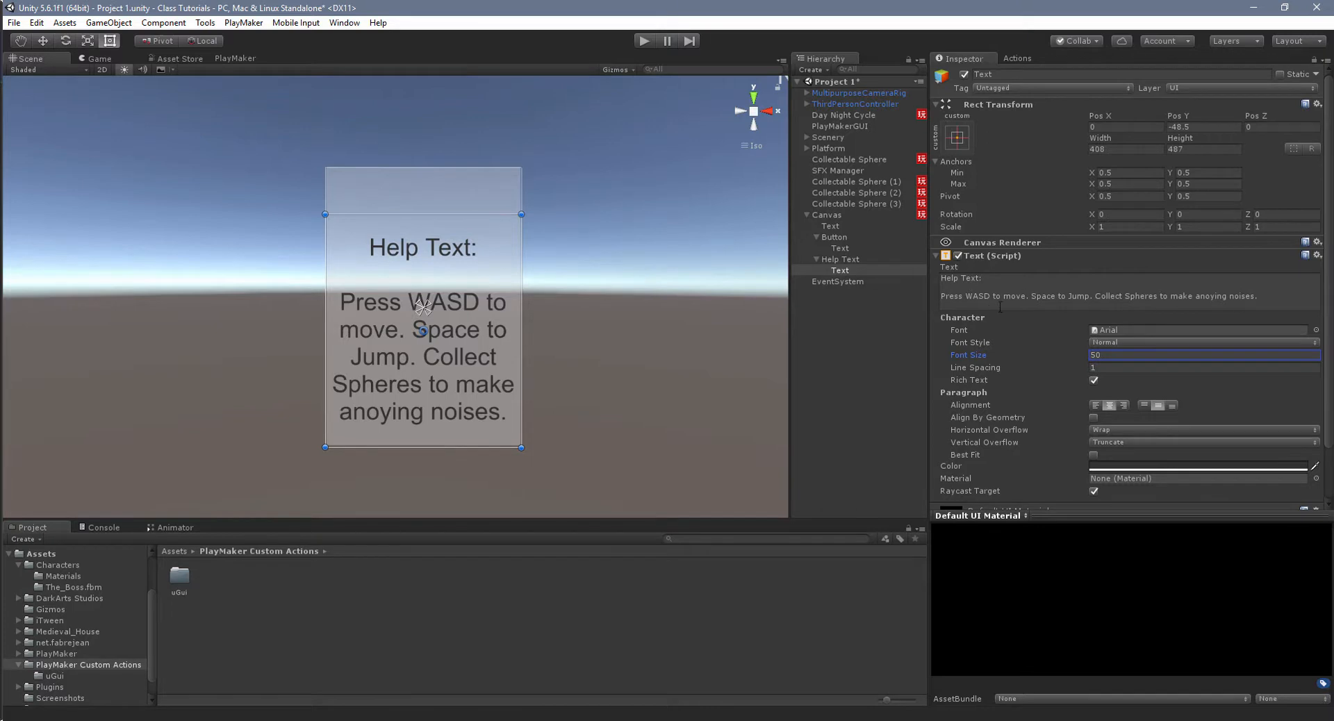
Add a second UI Text to the Help Text panel and fit it to about 408 by 97 across the panel's empty upper strip.
right_click(842, 261)
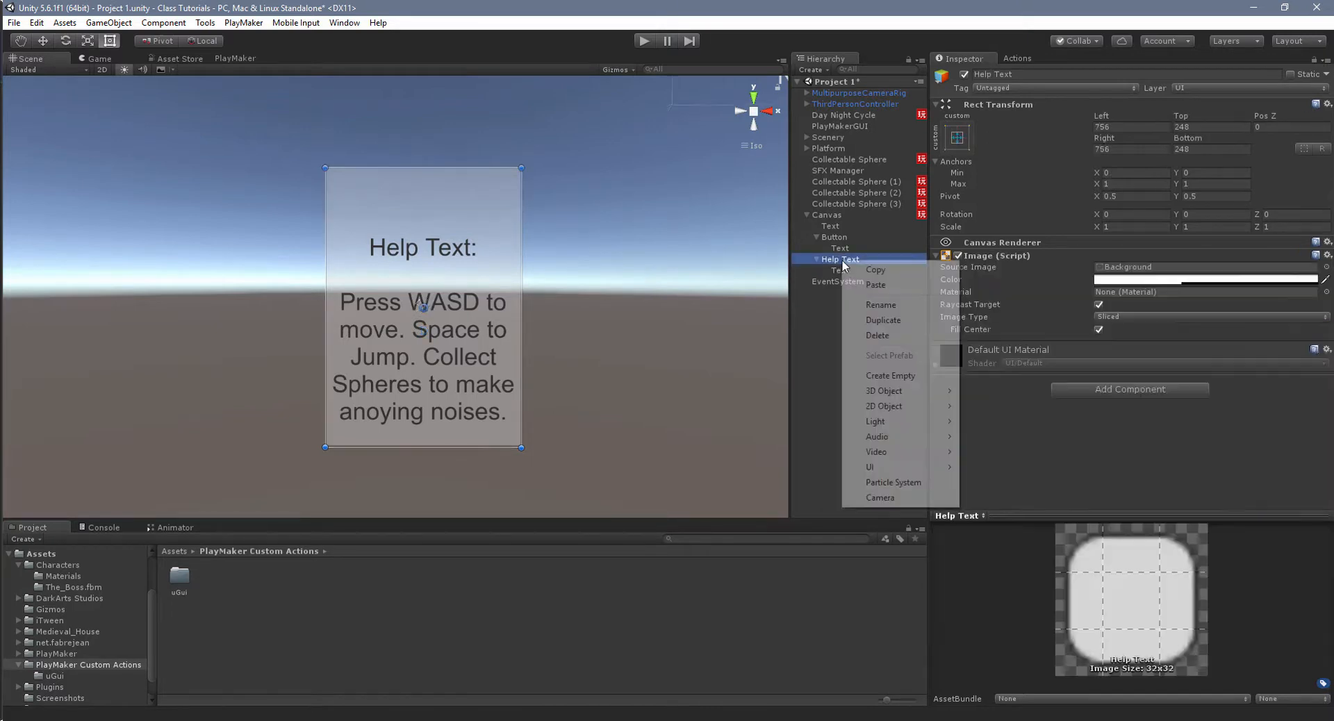
mouse_move(906, 469)
click(997, 466)
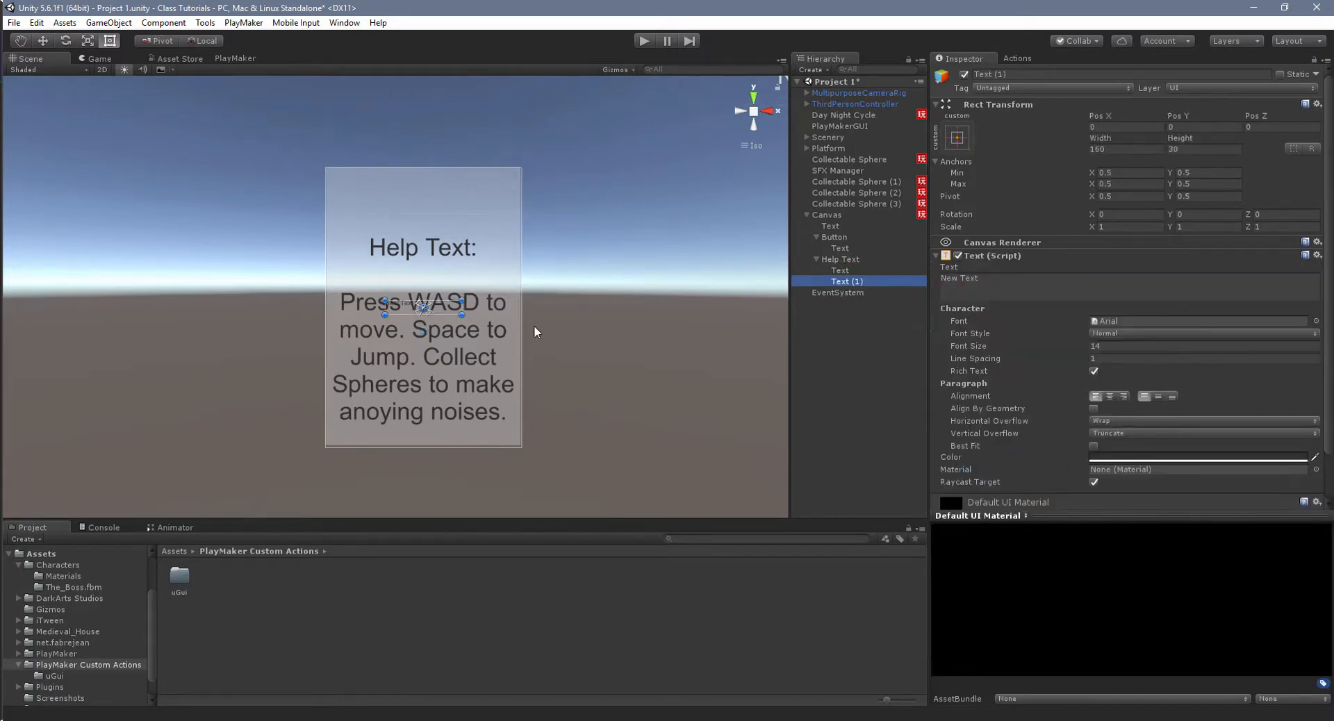
drag(444, 308, 519, 216)
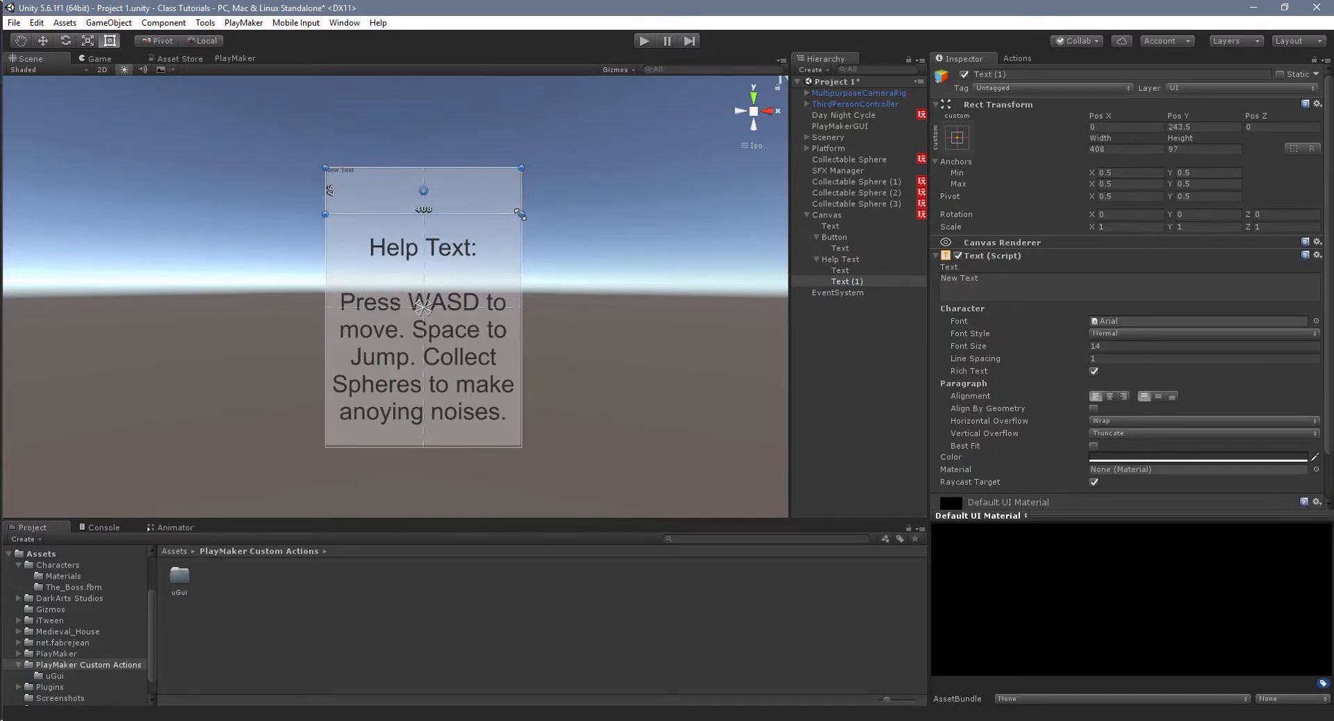
Set the heading text to "Help Text" and enable Best Fit with a Max Size of 150.
click(991, 287)
text(Hel)
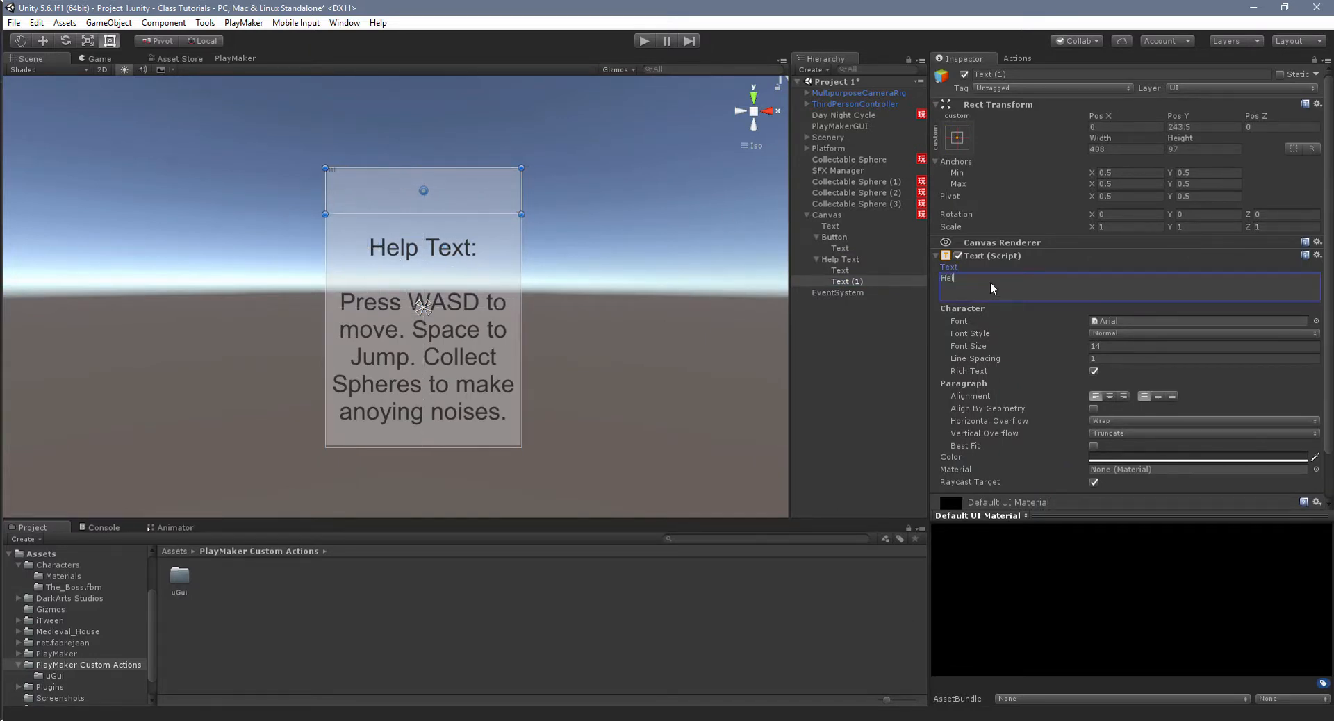
text(p Text)
click(1094, 446)
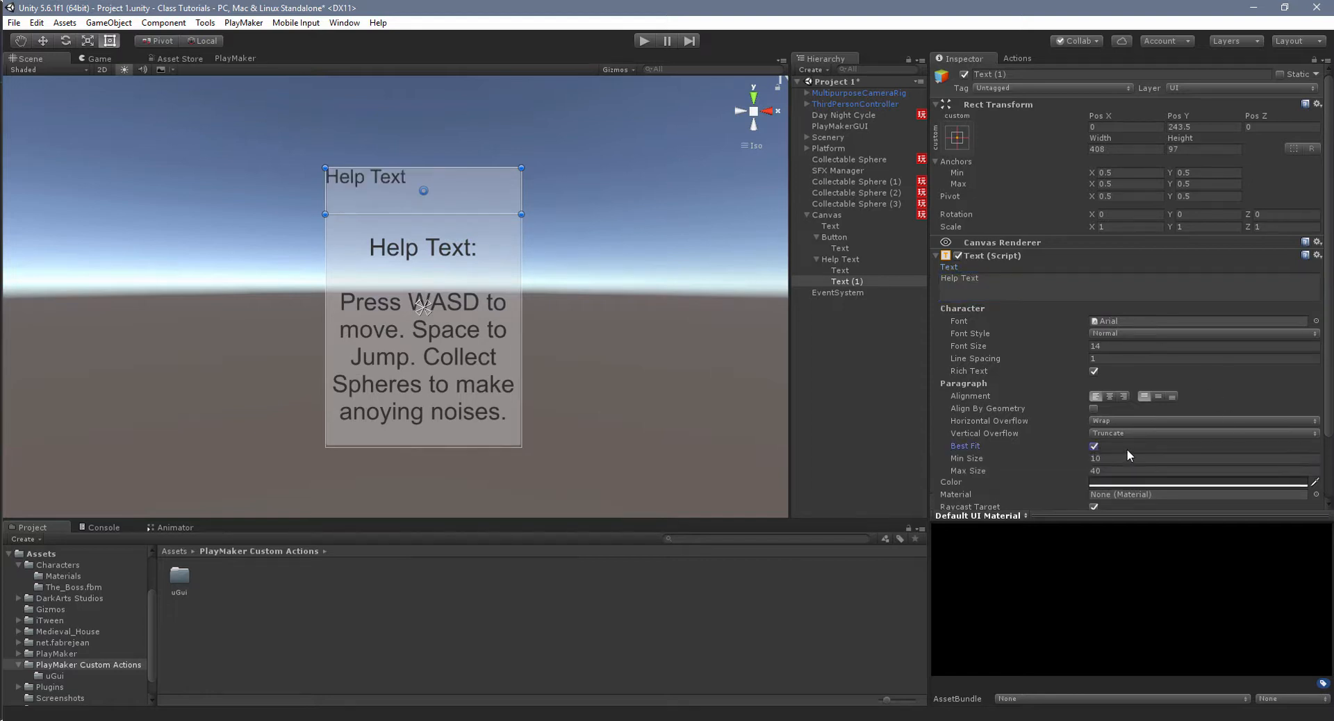
click(1118, 471)
text(50)
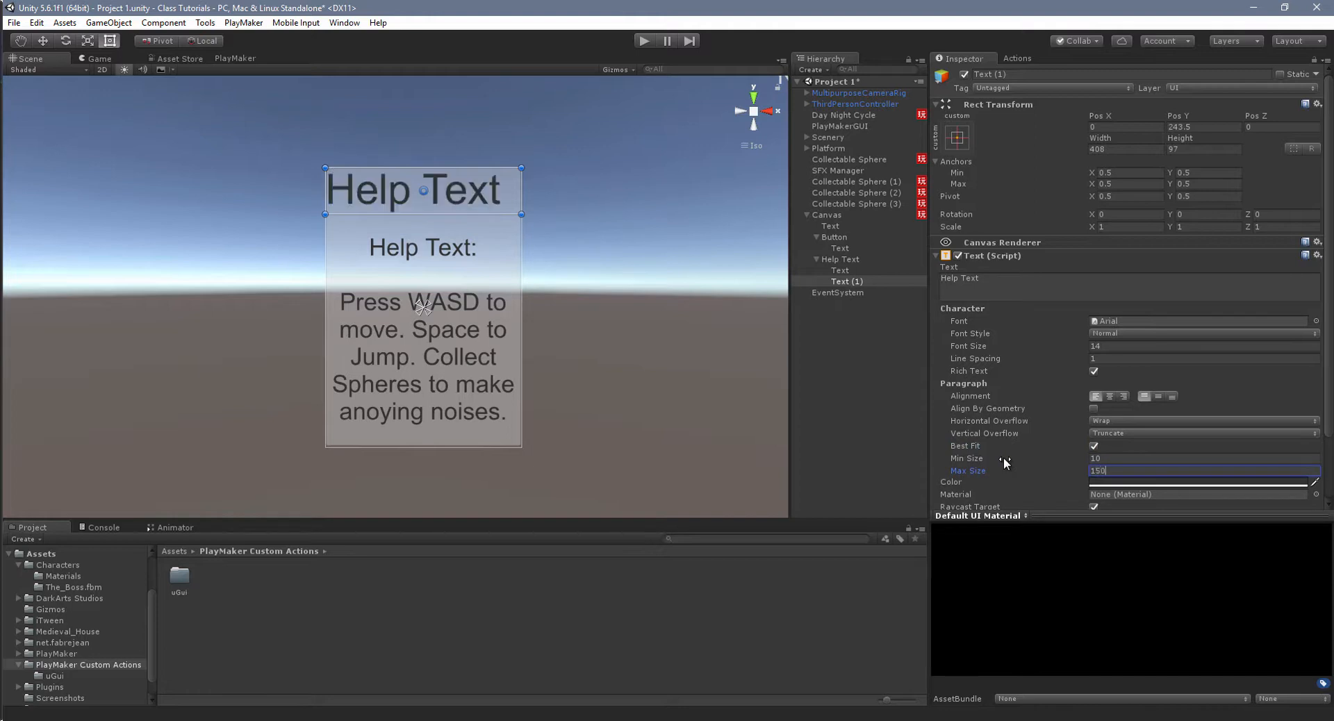
Centre the heading horizontally and vertically, and remove the "Help Text:" line and blank line from the instruction text.
click(1110, 395)
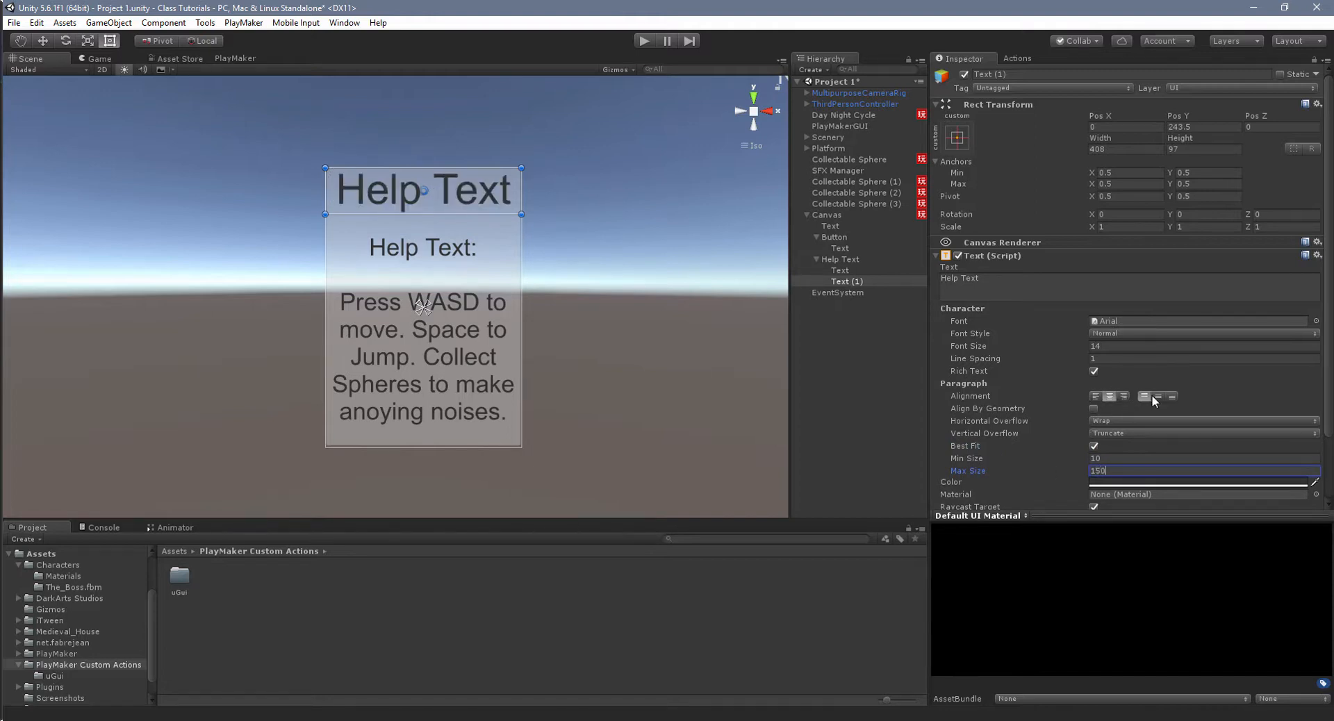
click(1156, 396)
click(897, 270)
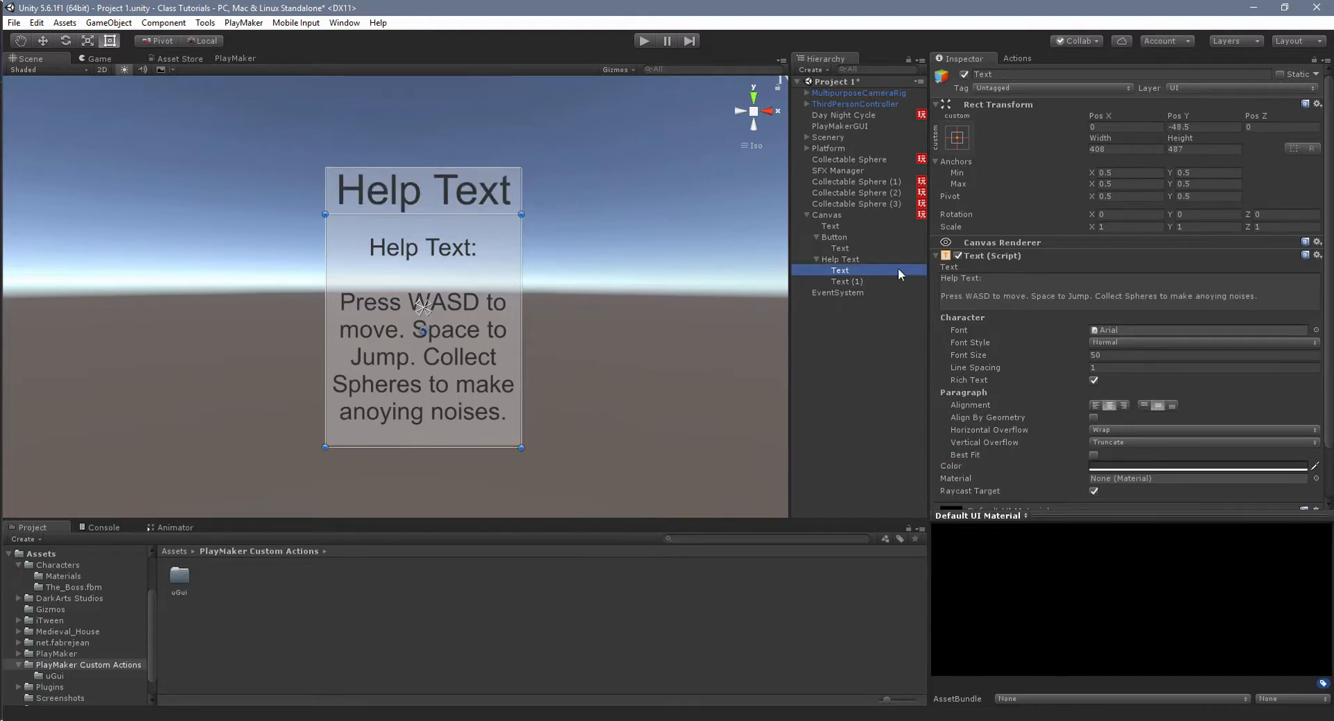
drag(941, 296, 932, 278)
key(BackSpace)
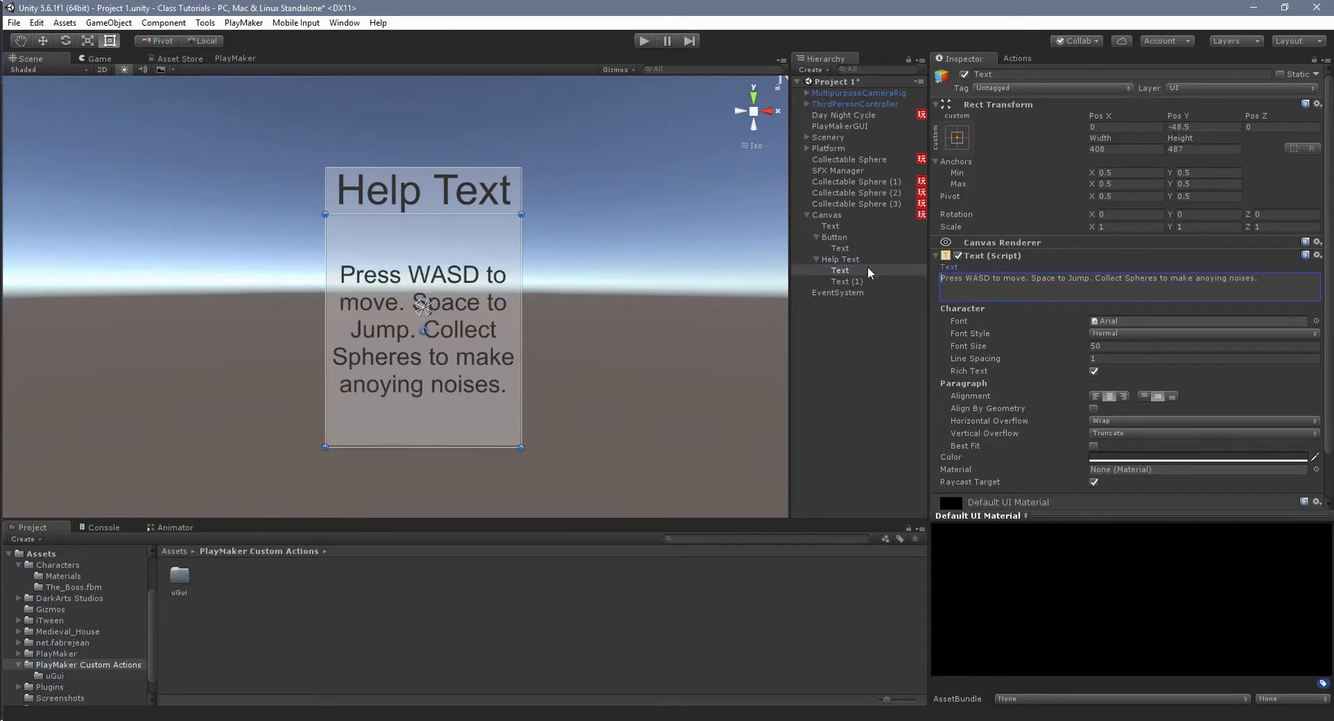
Set the heading text's colour to the blue 4A57AEFF.
click(854, 281)
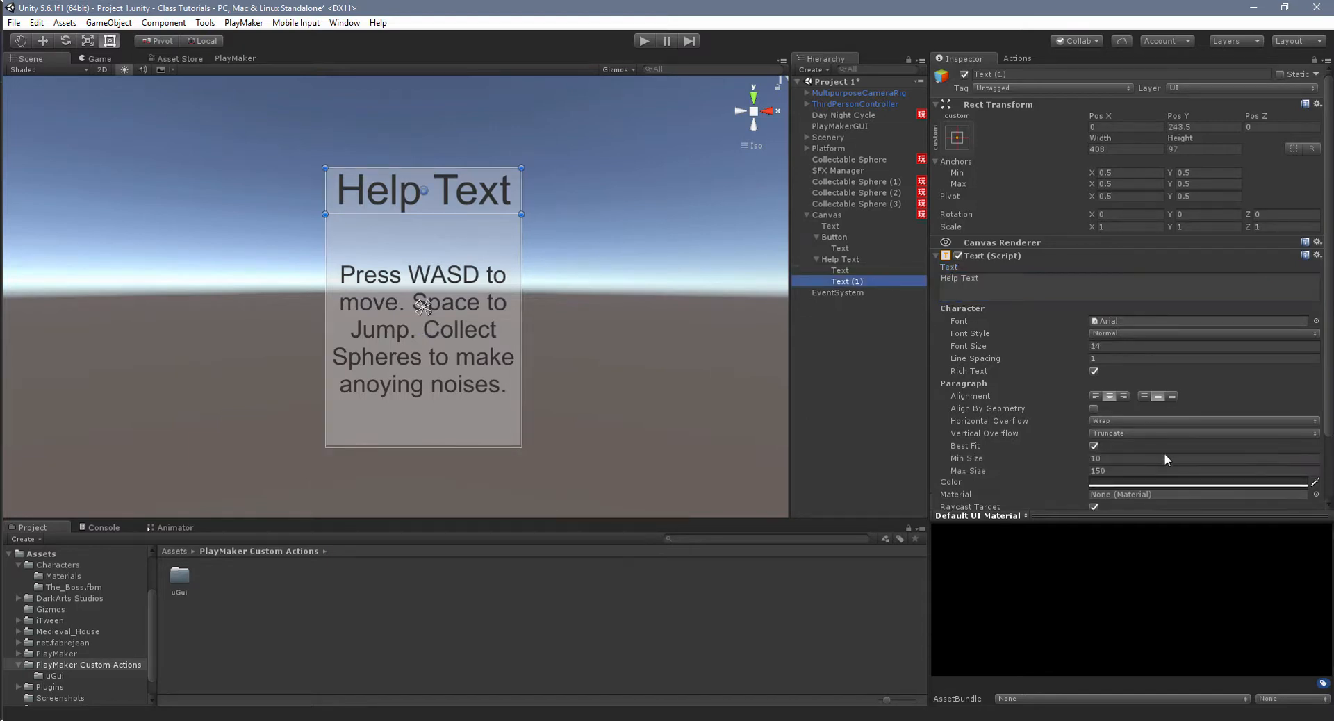
click(1149, 484)
drag(381, 351, 423, 326)
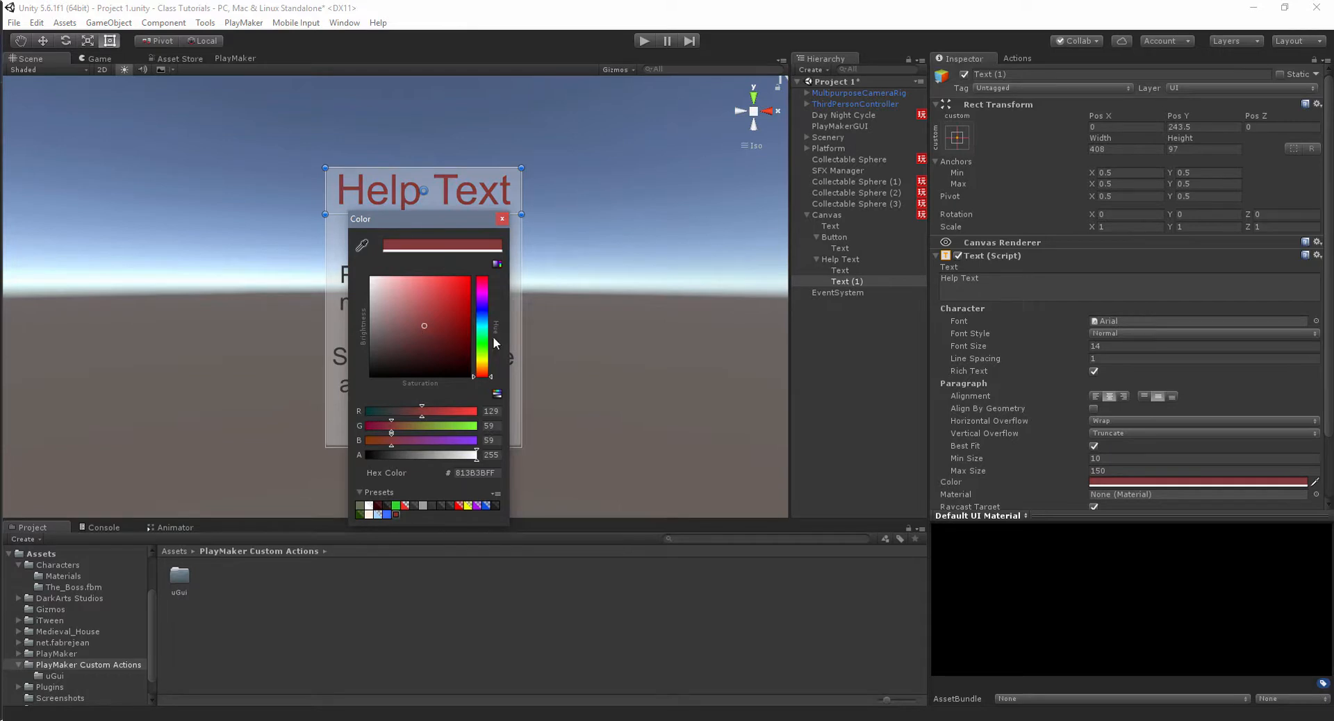
drag(482, 377, 427, 310)
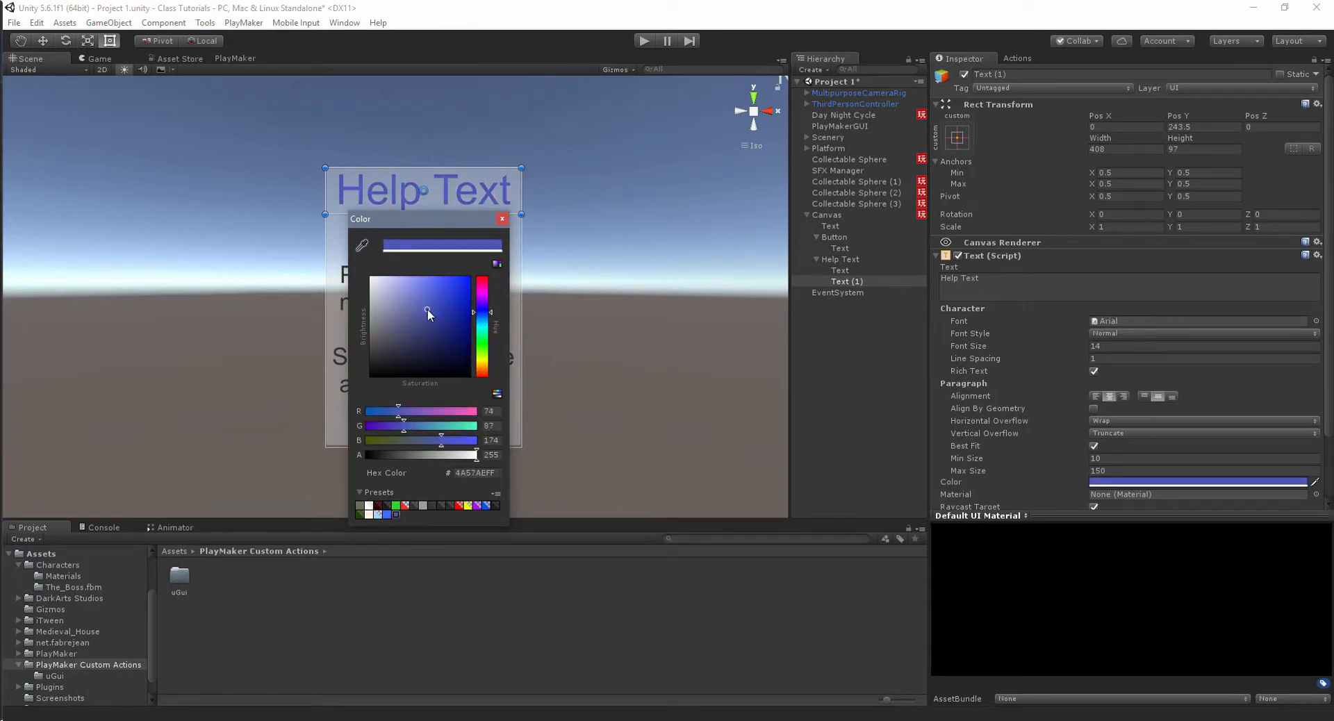
click(502, 219)
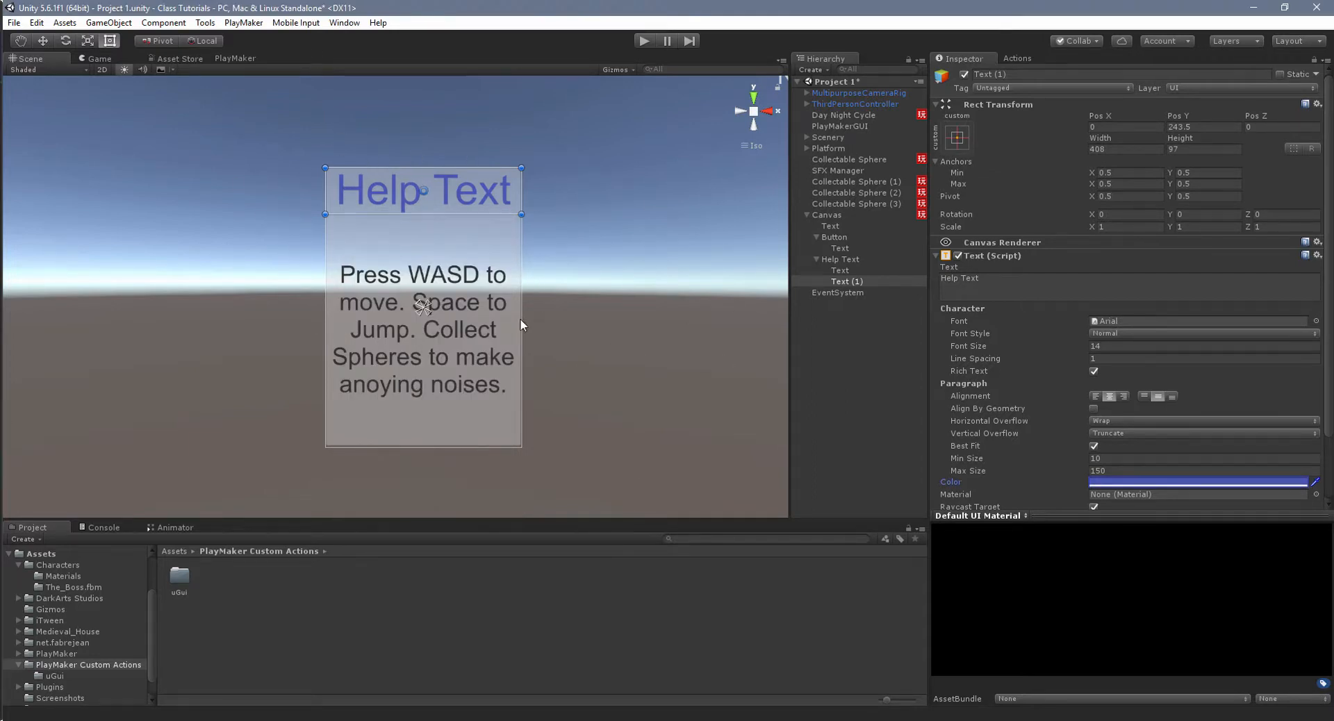
Select the Help button object and collapse its Image, Button and Rect Transform components.
click(839, 259)
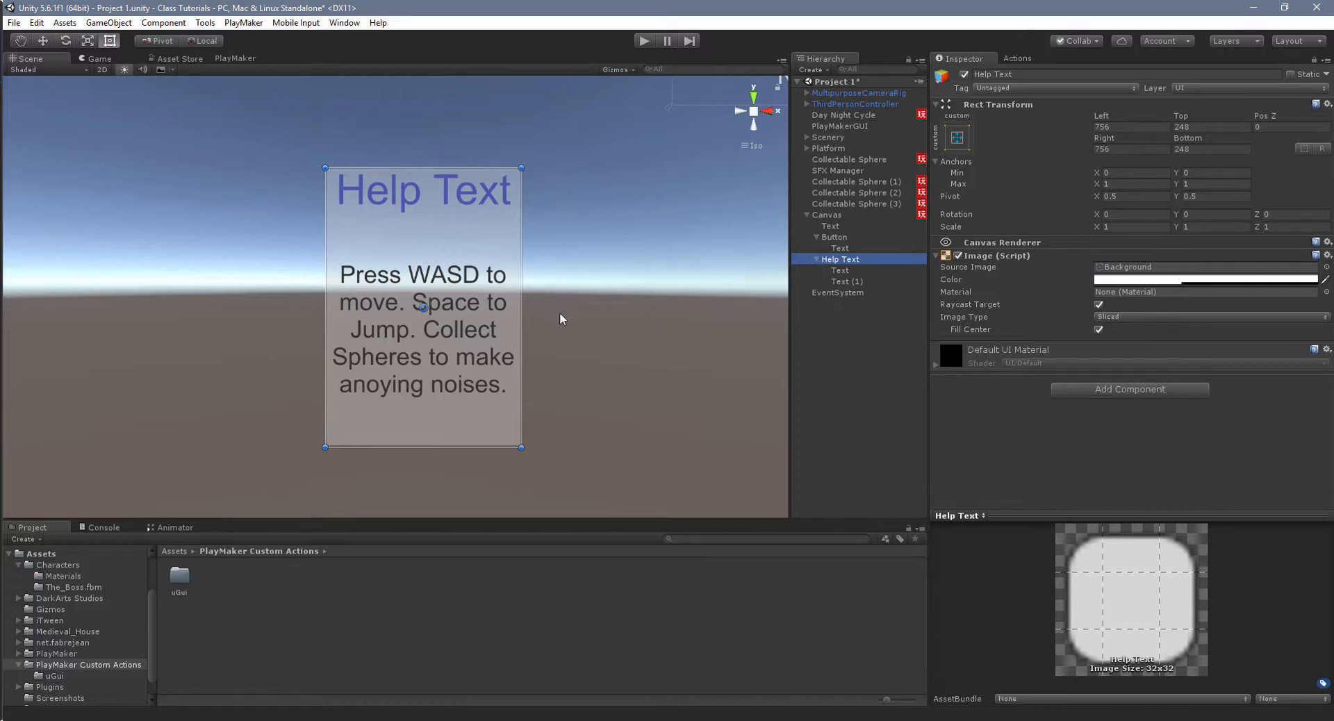
scroll(560, 317, down, 3)
scroll(559, 316, down, 2)
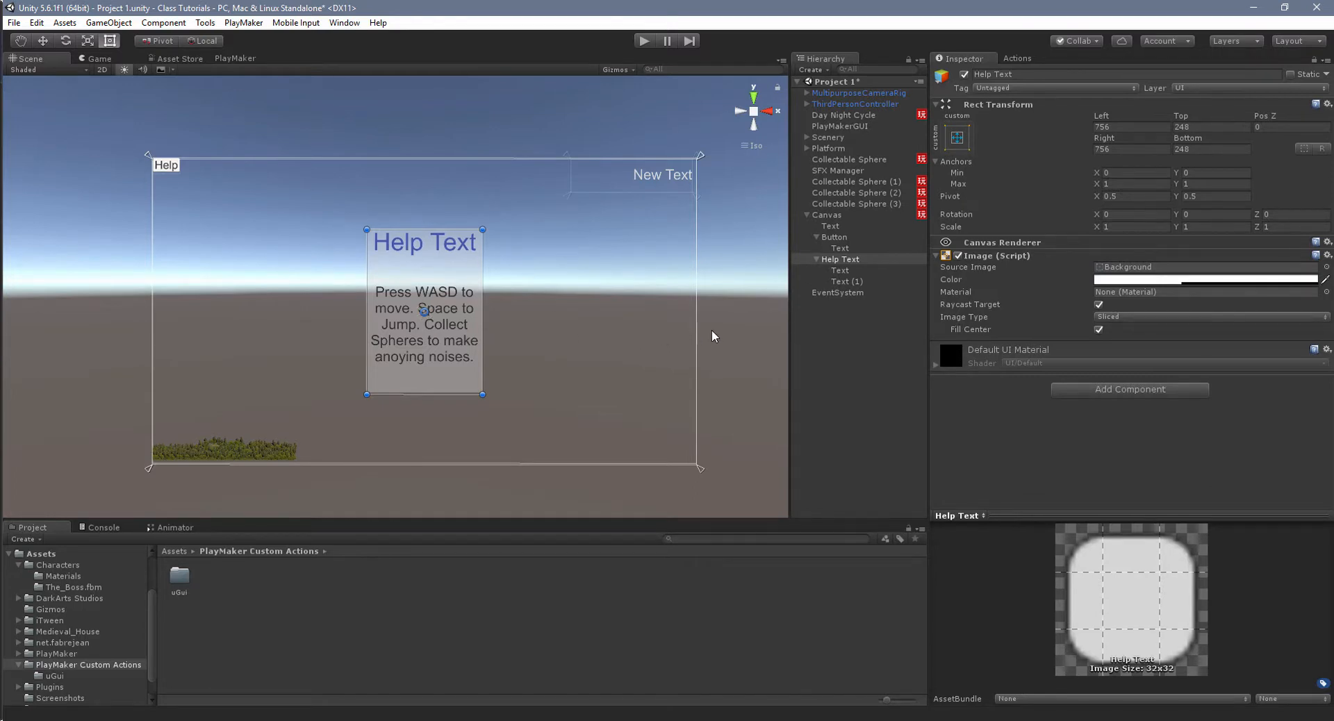
click(837, 238)
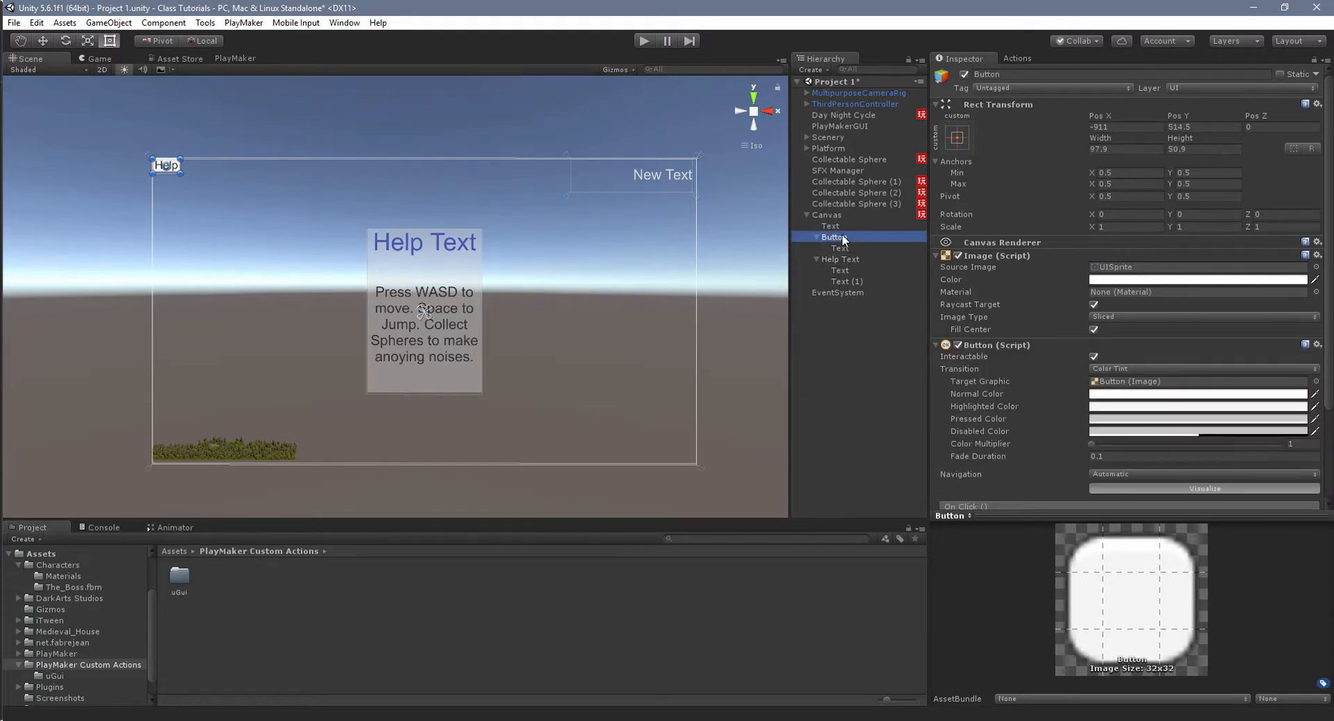
click(935, 255)
click(936, 270)
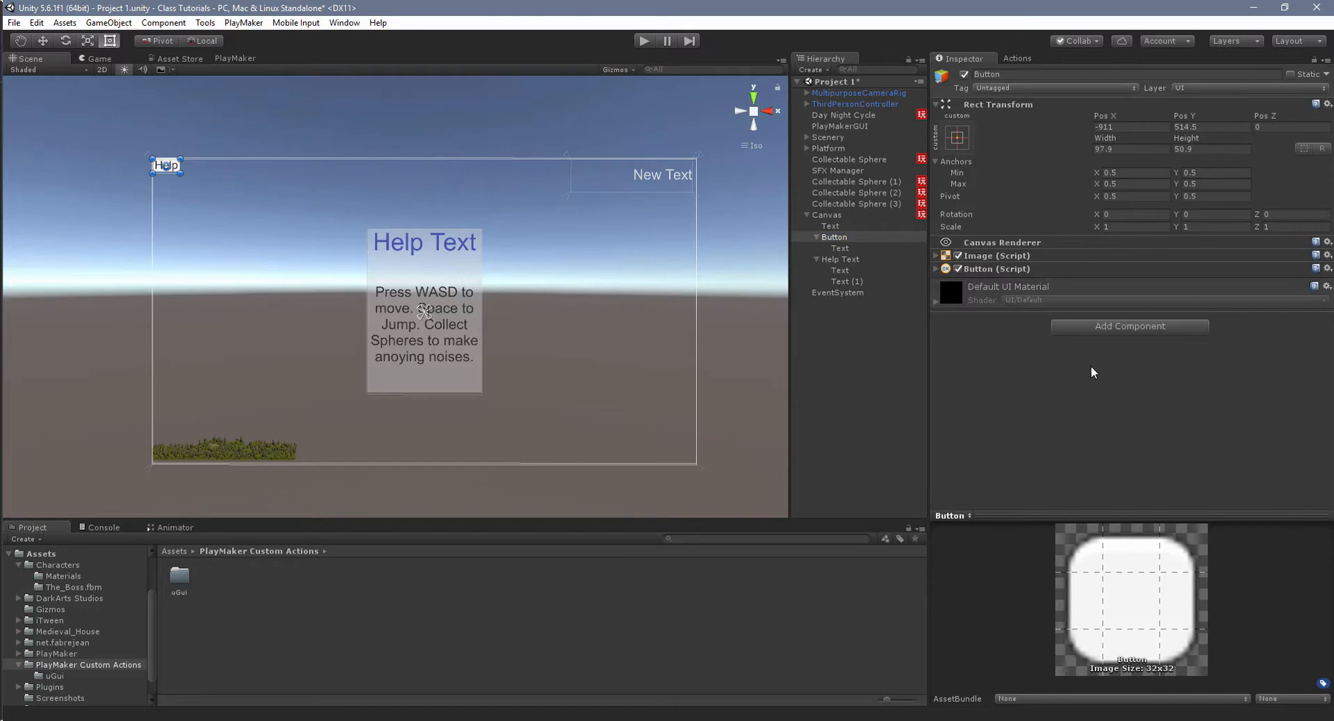
click(936, 104)
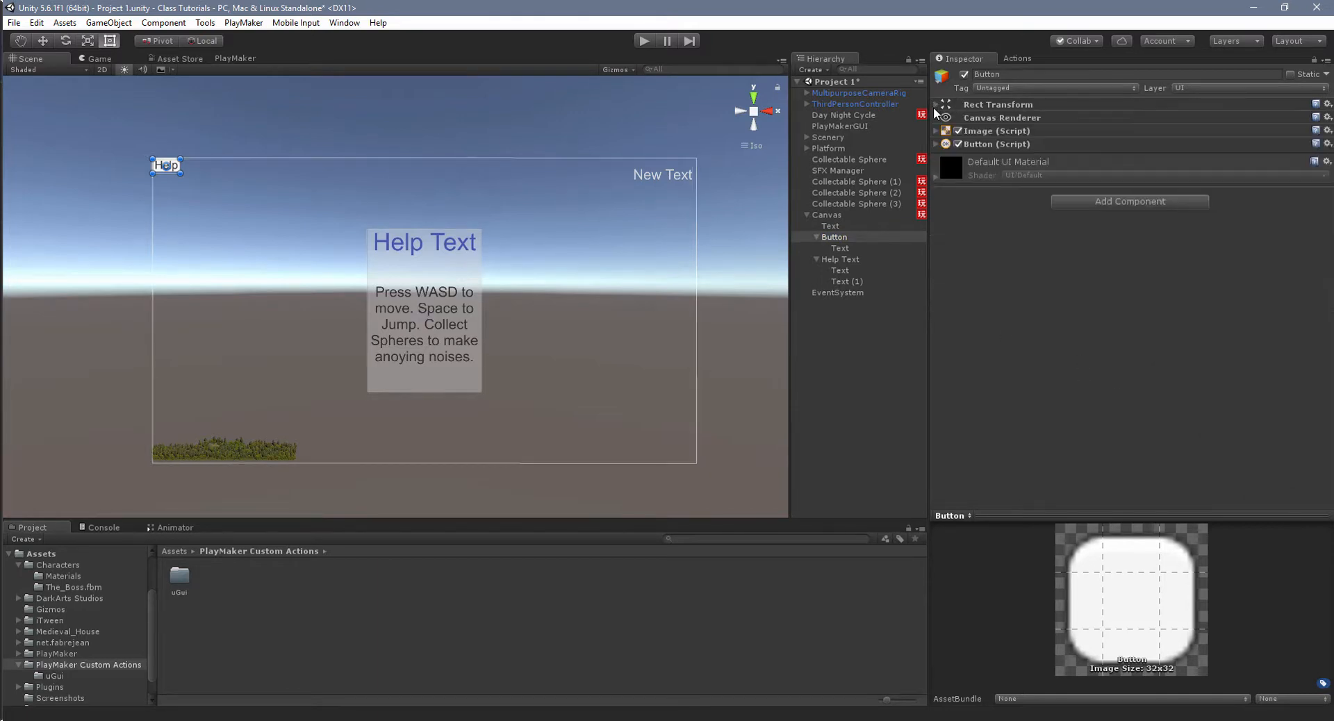
Add a PlayMakerFSM component to the Help button.
click(1123, 202)
text(fasm===)
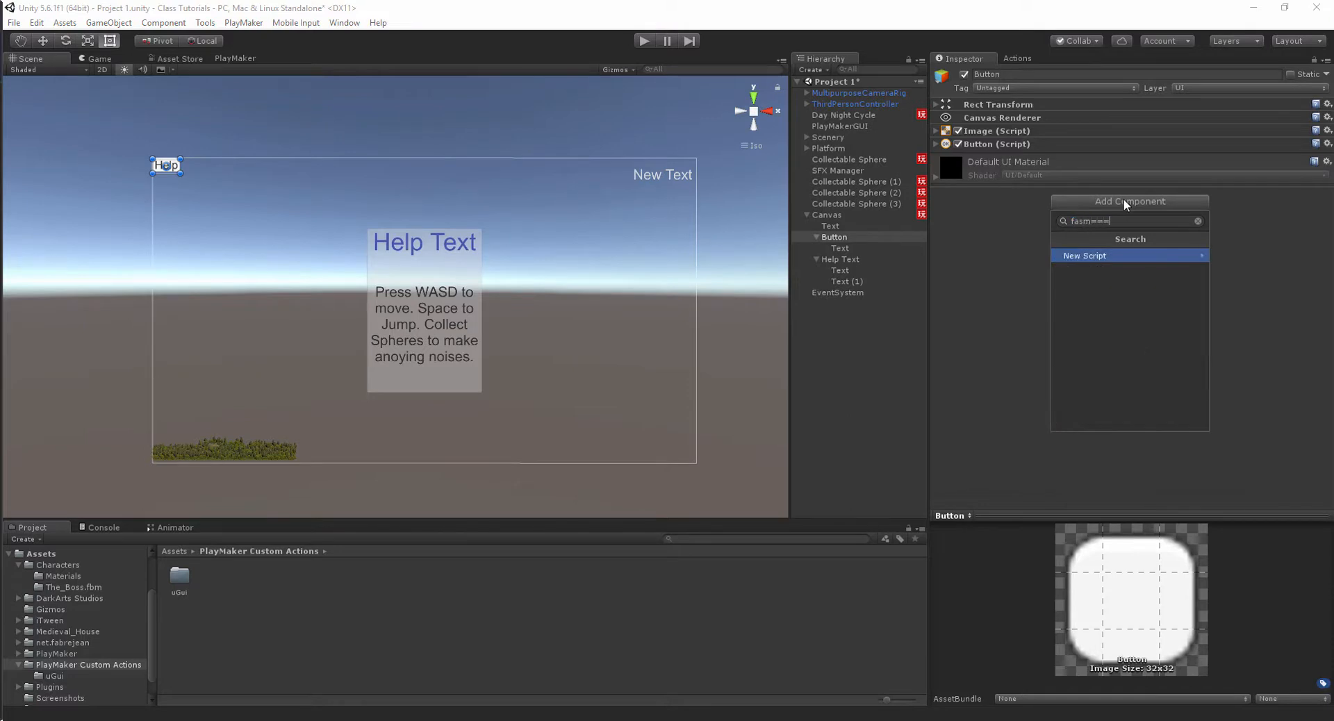
text(m)
key(BackSpace)
key(BackSpace)
key(BackSpace)
text(s)
key(Down)
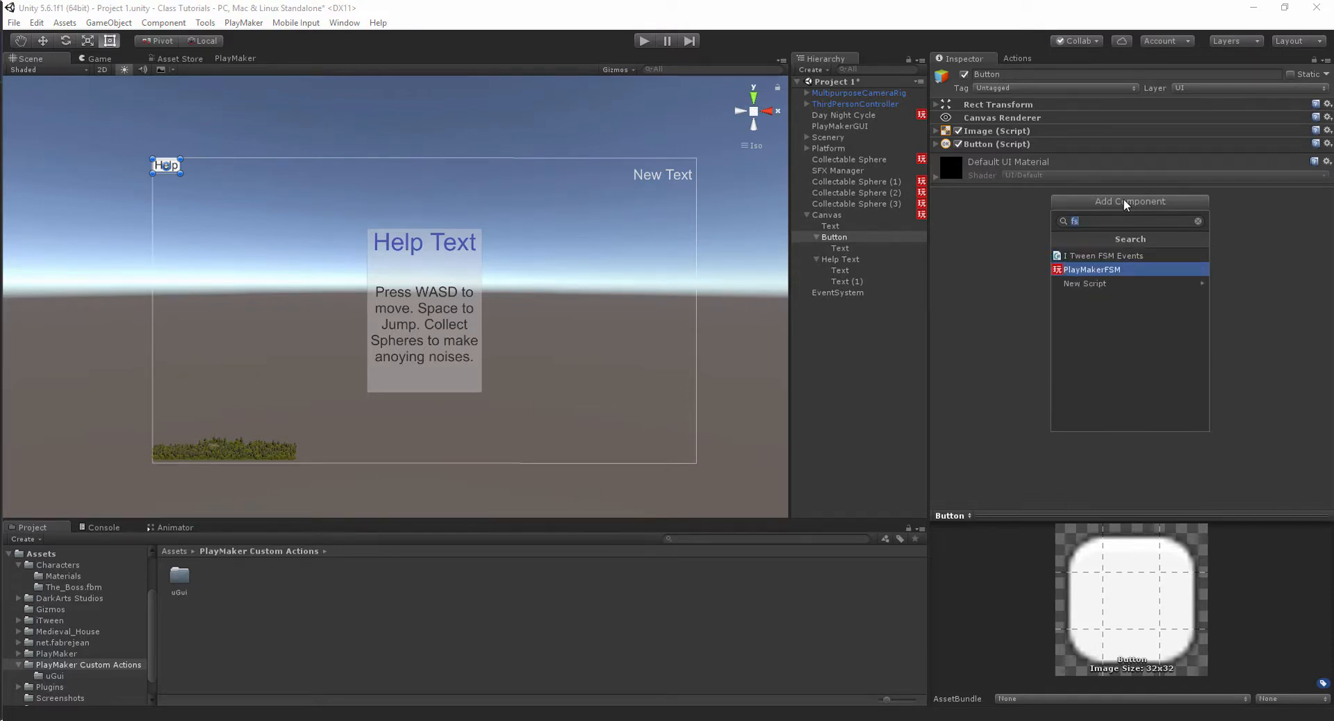
key(Return)
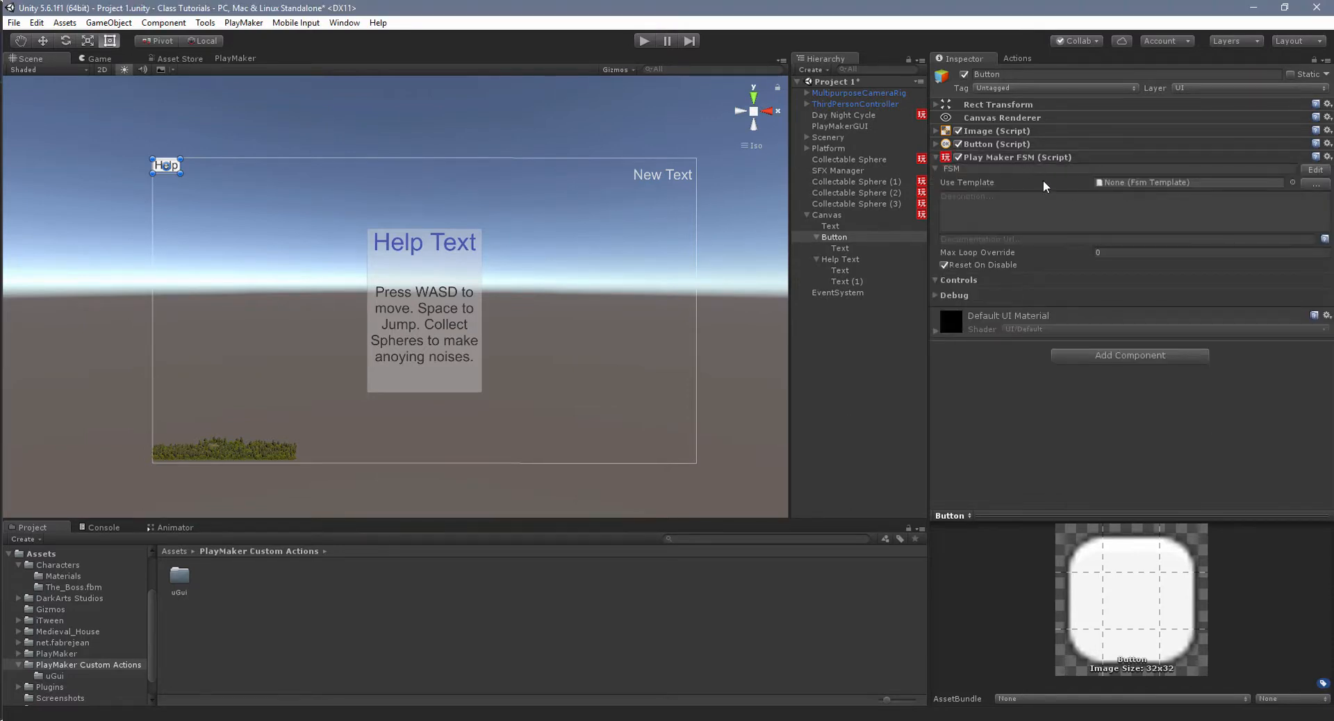
Name the button's FSM "Help Toggle" and open it for editing in PlayMaker.
click(1164, 169)
text(H)
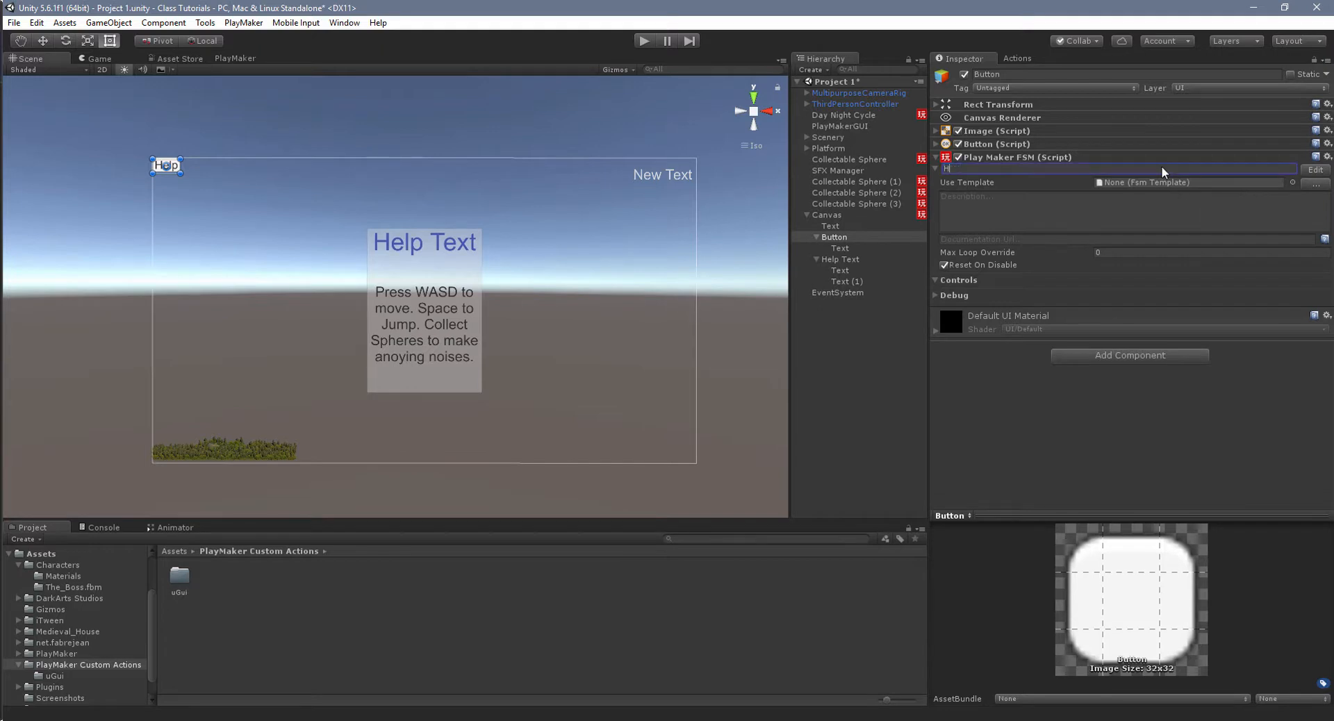
text(elp Toggle)
click(1328, 169)
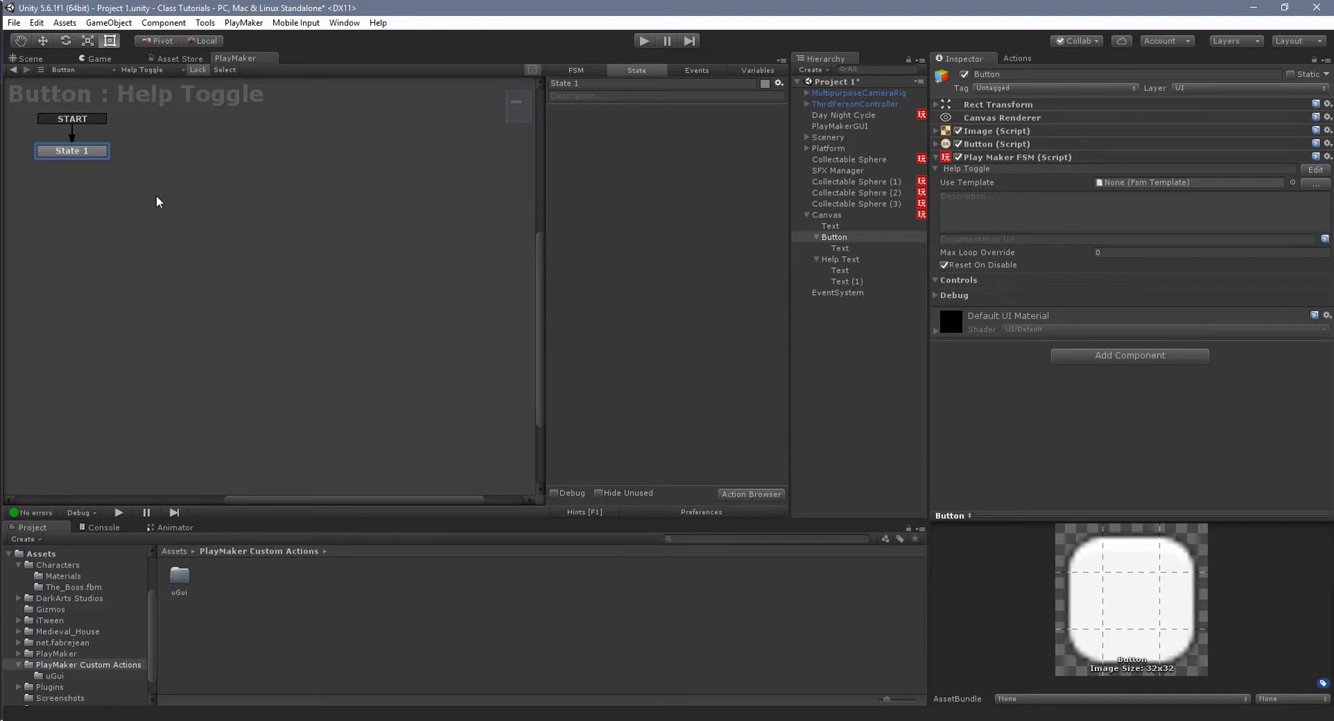
Search the PlayMaker Ecosystem for "ugui button onclick" and download the u Gui Button On Click Event action.
click(247, 23)
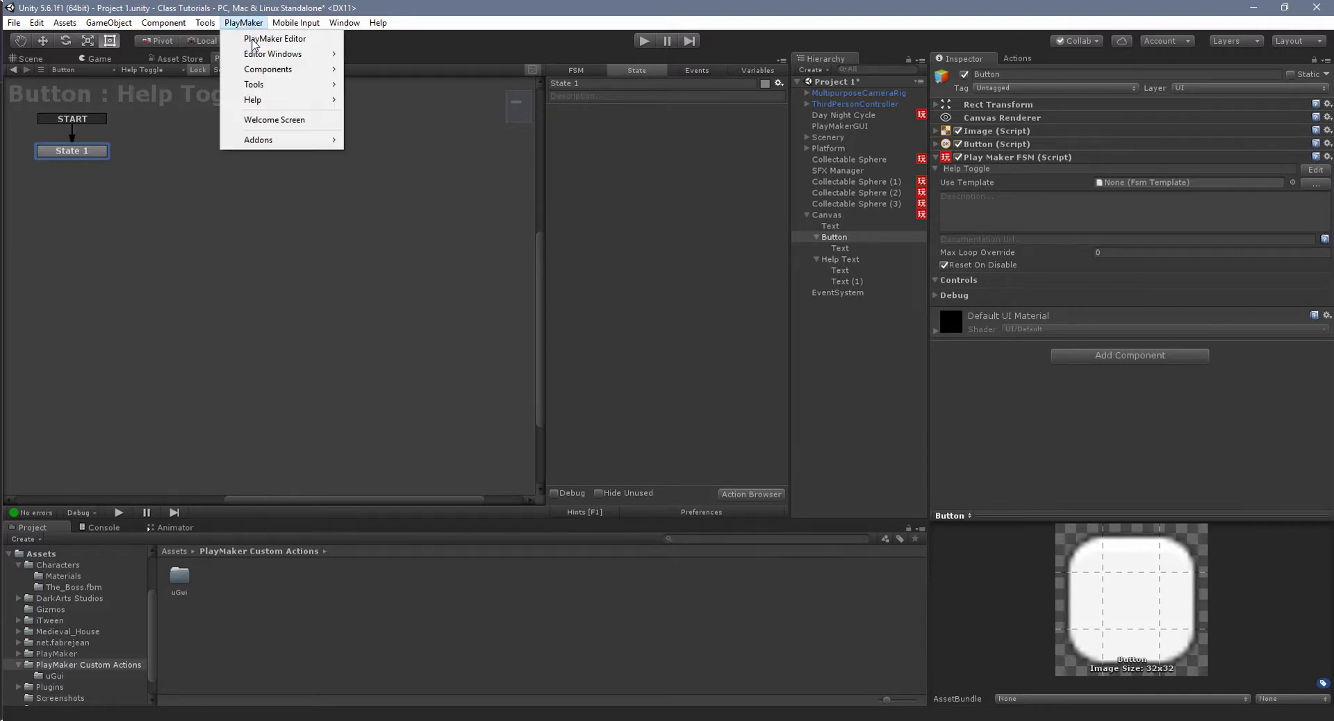
mouse_move(266, 143)
mouse_move(384, 141)
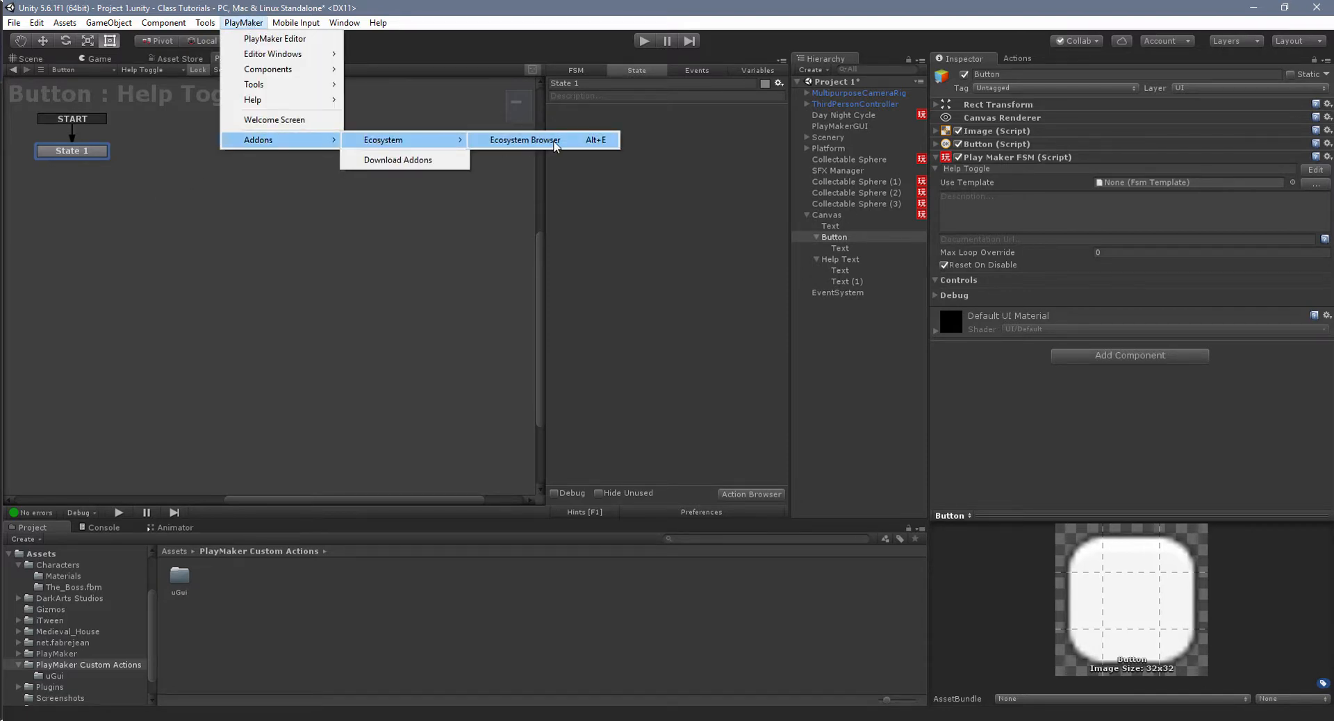
click(524, 139)
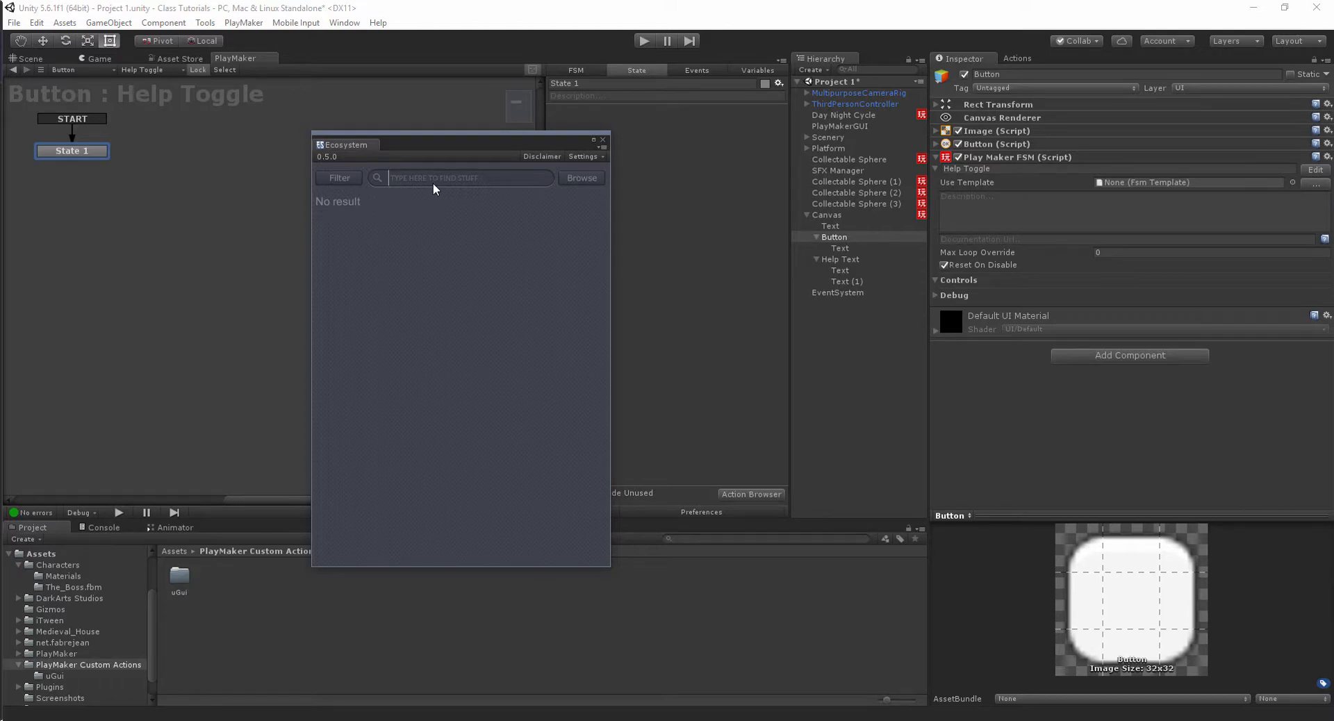
text(ugui button)
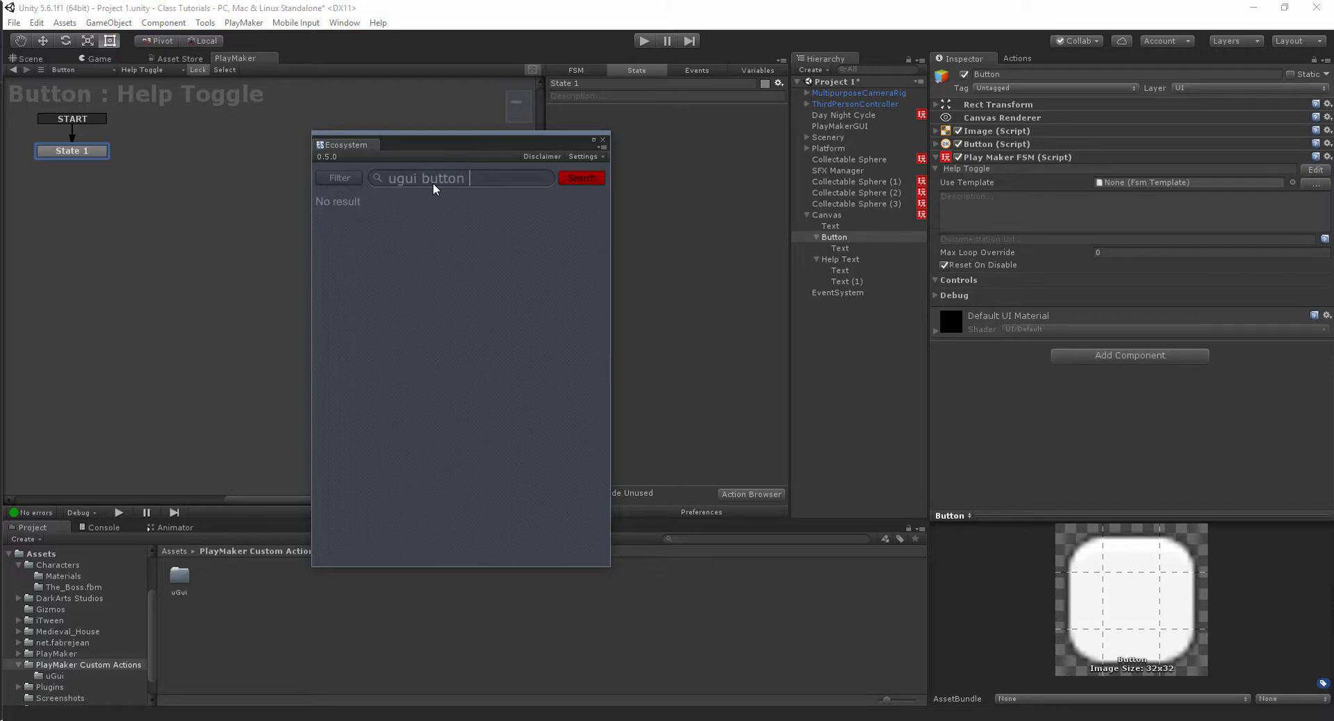
text( onclick)
key(Return)
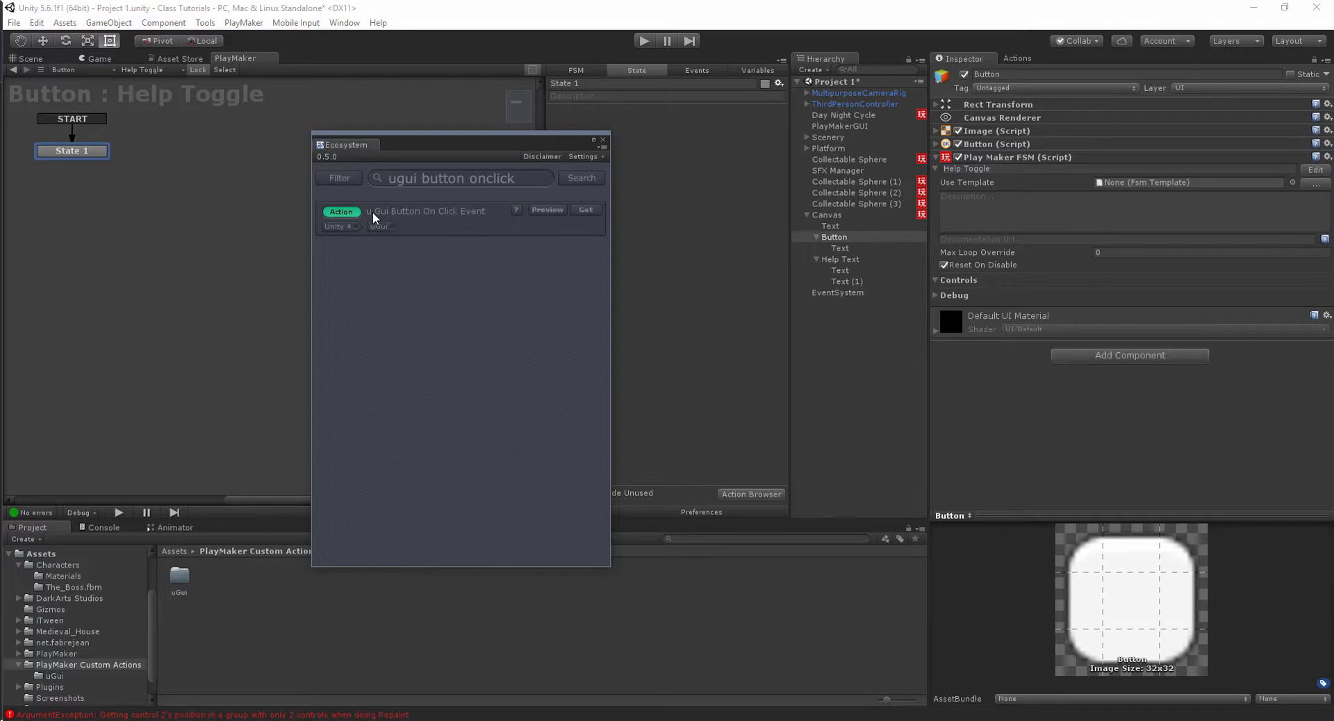
click(586, 210)
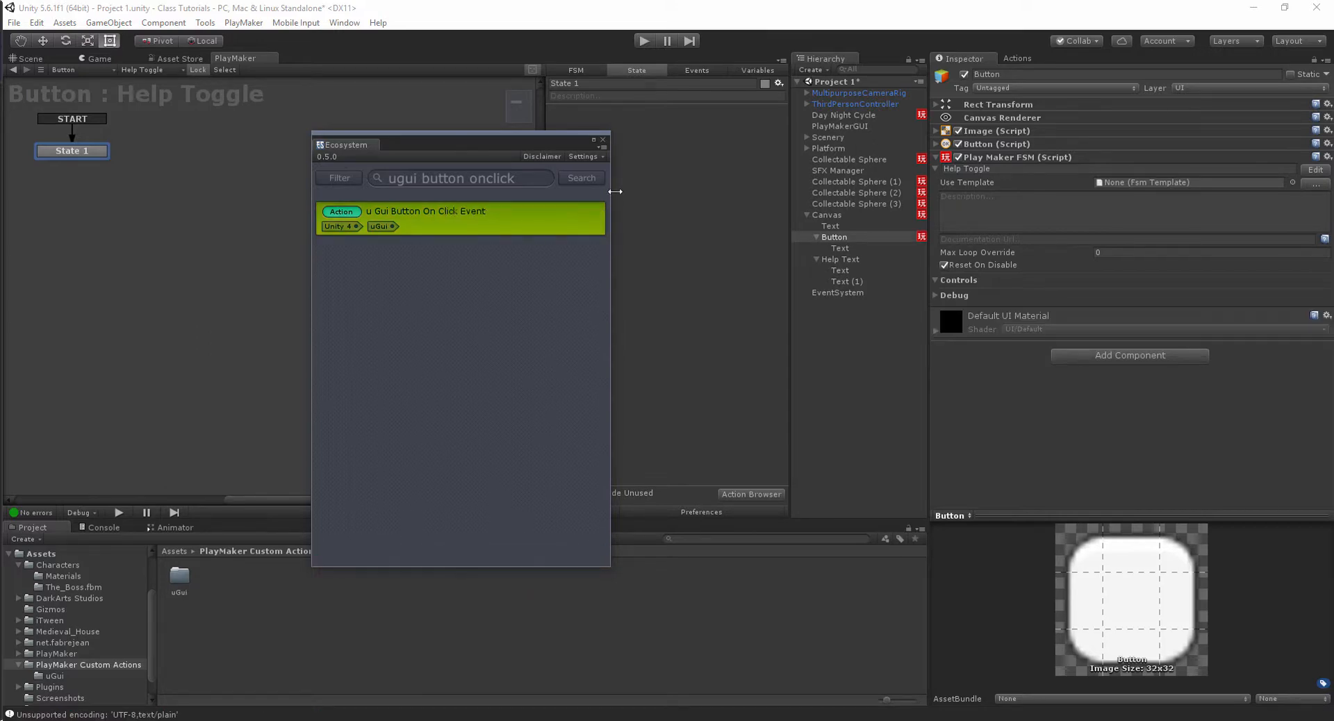
click(602, 139)
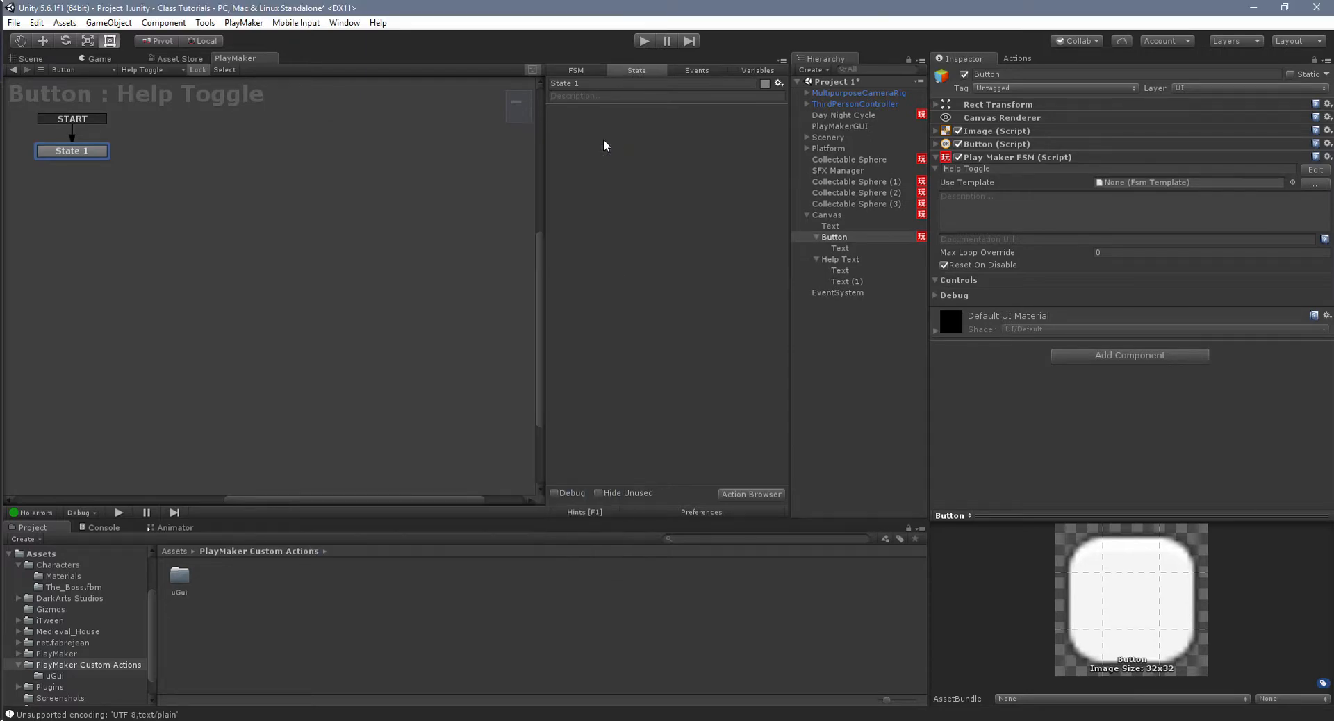
Search the PlayMaker actions for "ugui" and select U Gui Button On Click Event.
click(1016, 59)
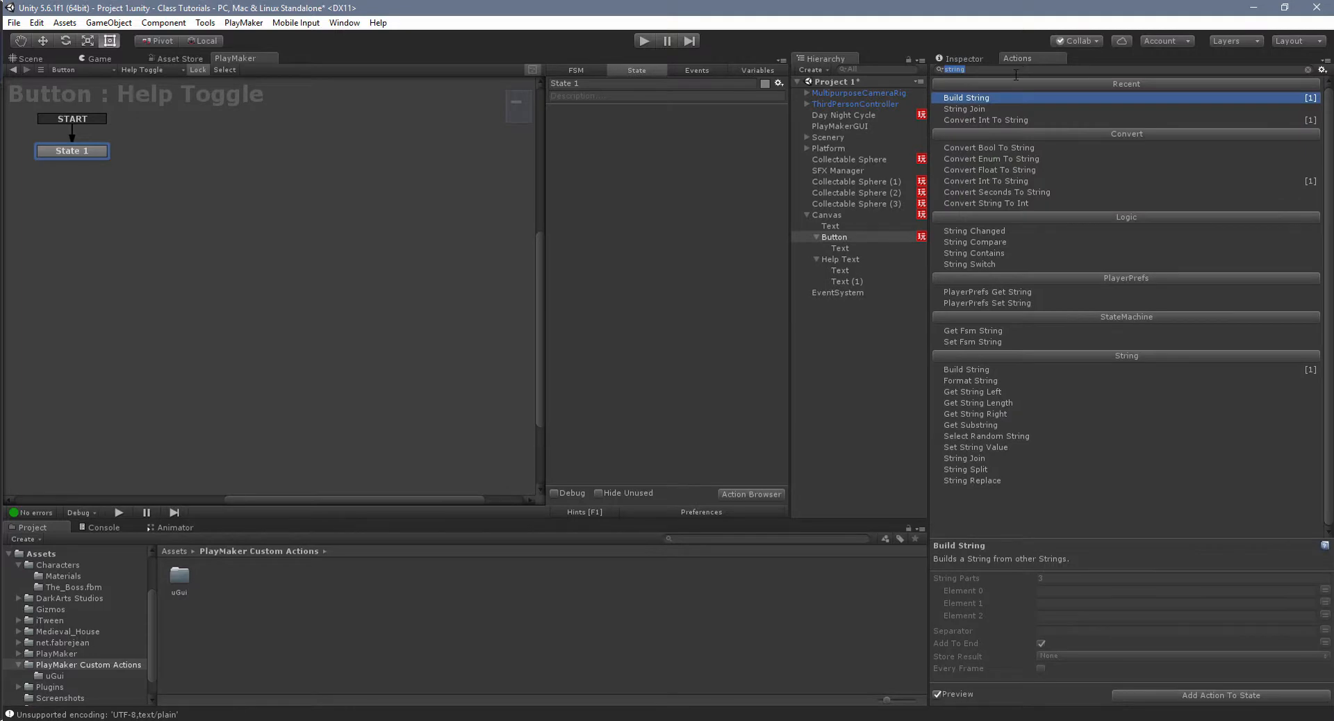
text(ugui)
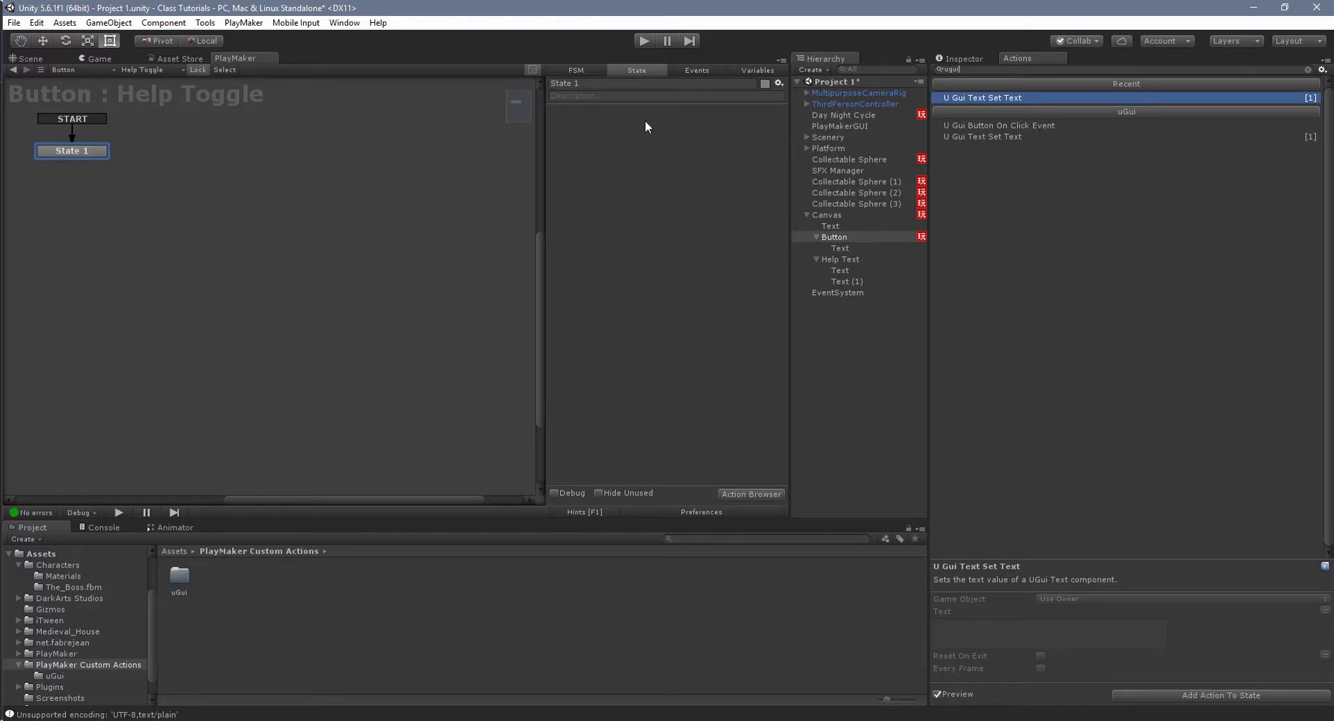
click(980, 125)
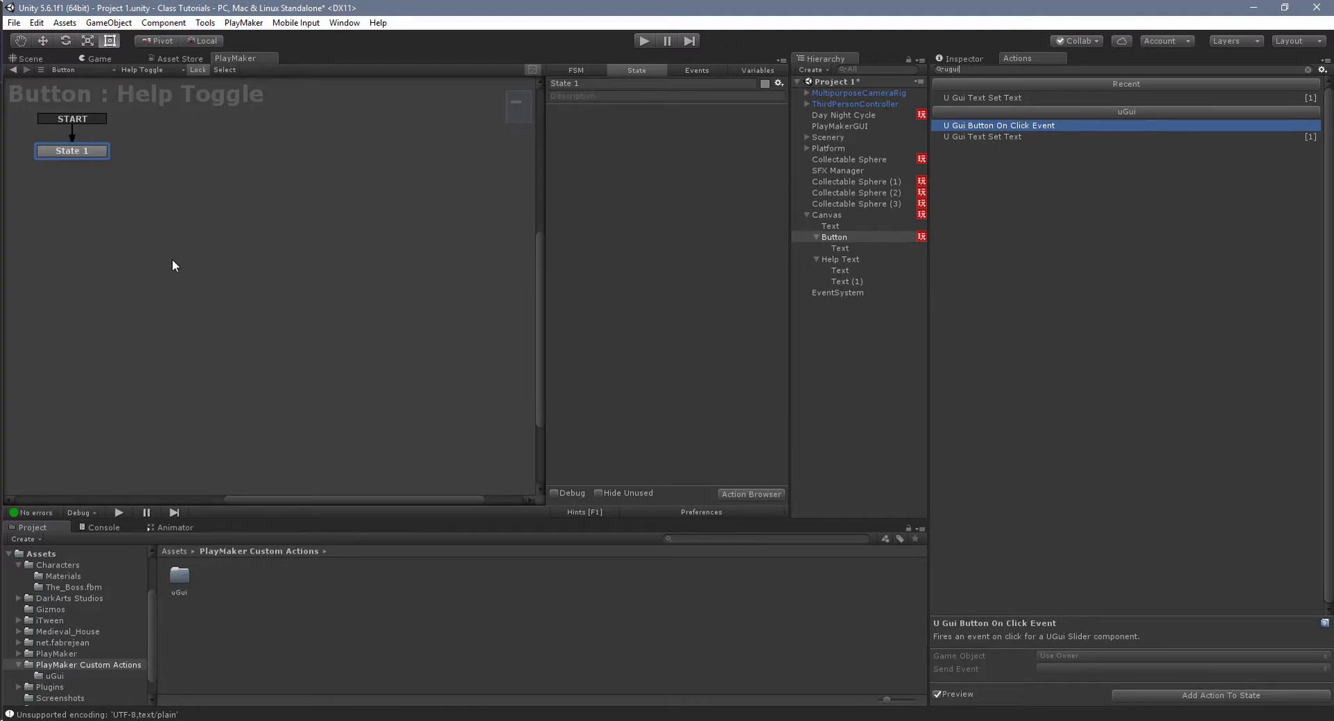
Add a second state below State 1 in the Help Toggle FSM and name it "Toggle Help Window".
right_click(125, 223)
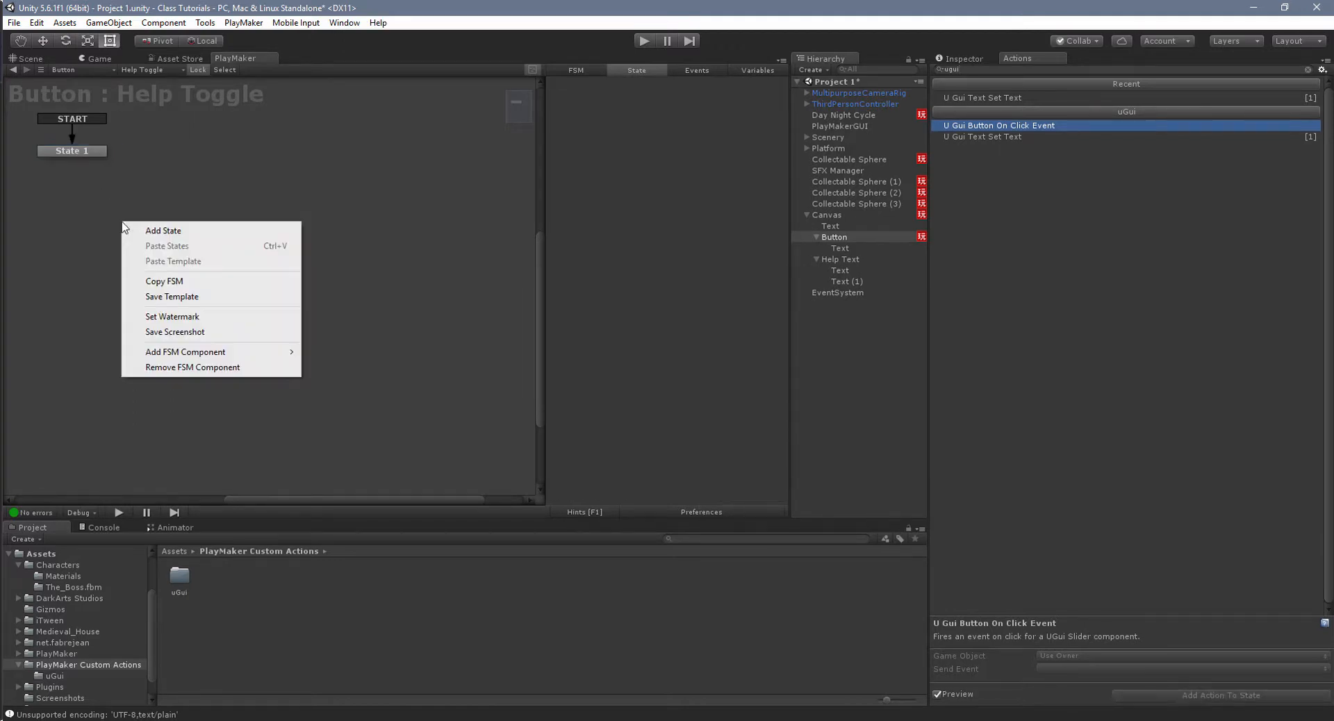
click(154, 229)
drag(157, 229, 147, 226)
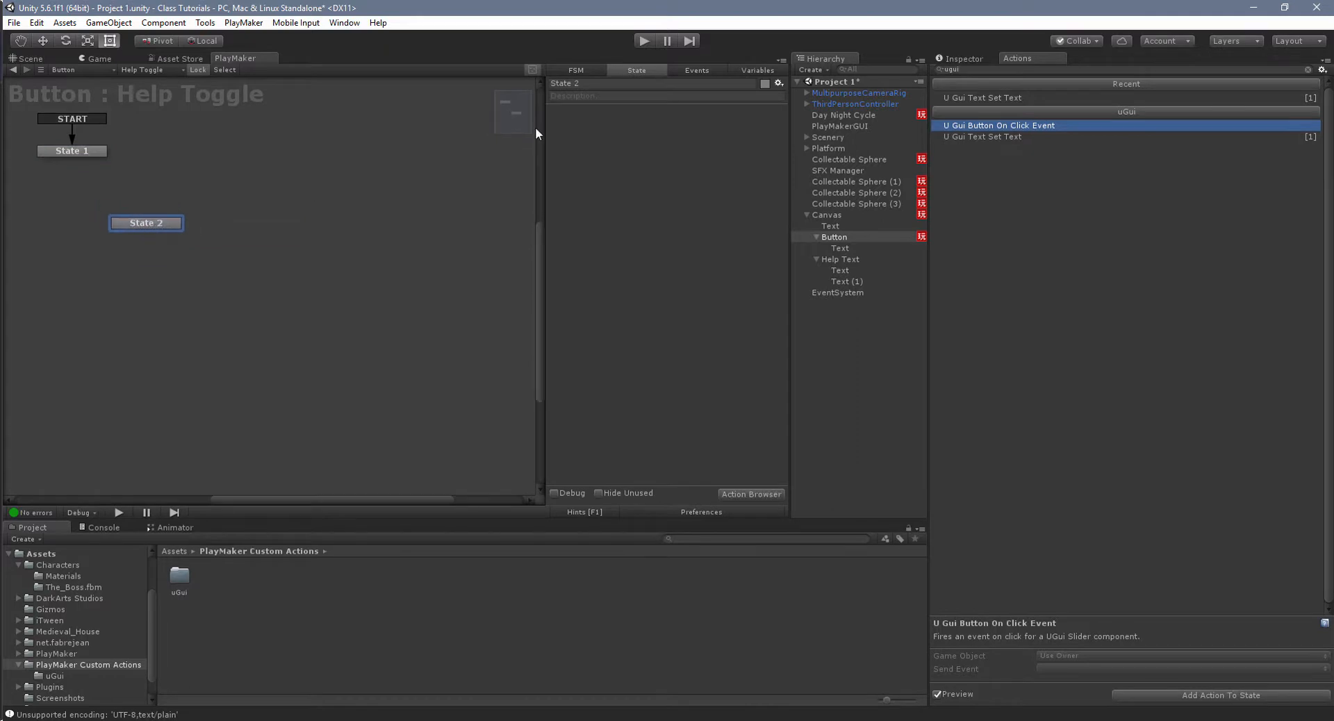
click(600, 85)
text(Toggl)
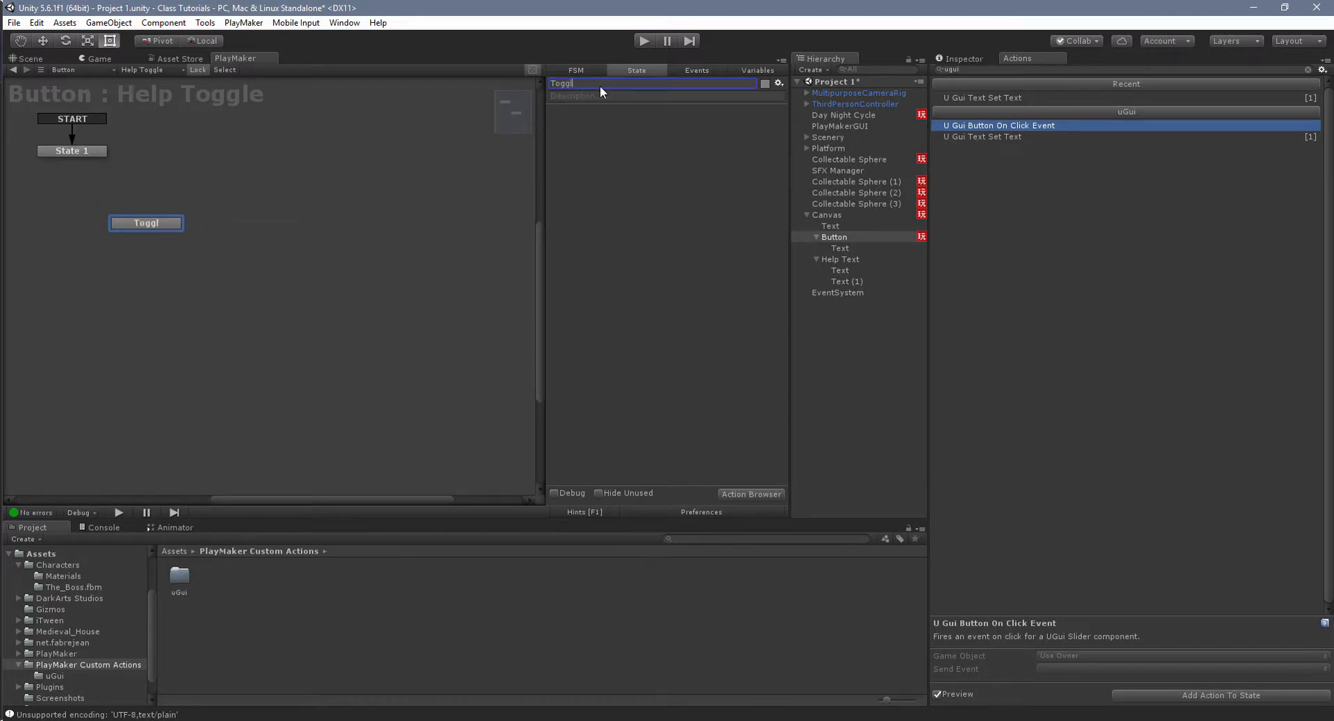
text(e Help  Window)
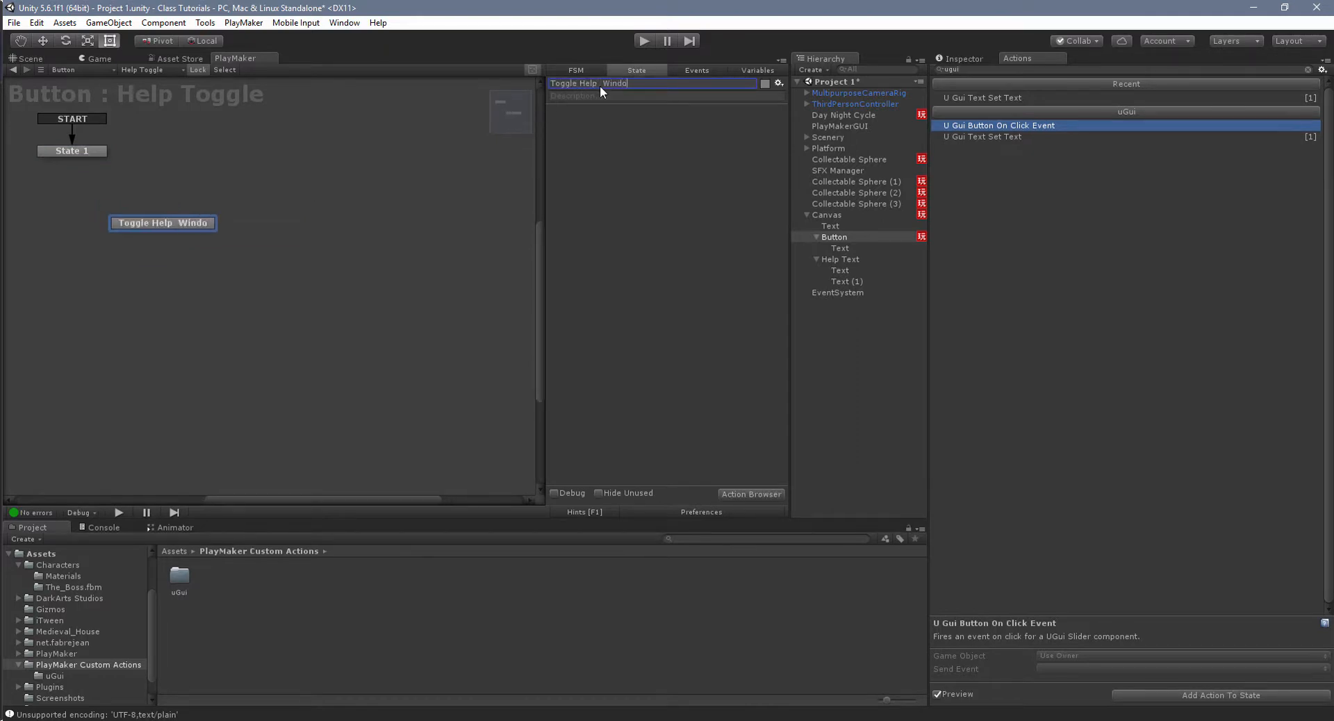
Rename State 1 as "Listen for Click" and shift the Toggle Help Window state slightly down and right.
click(78, 152)
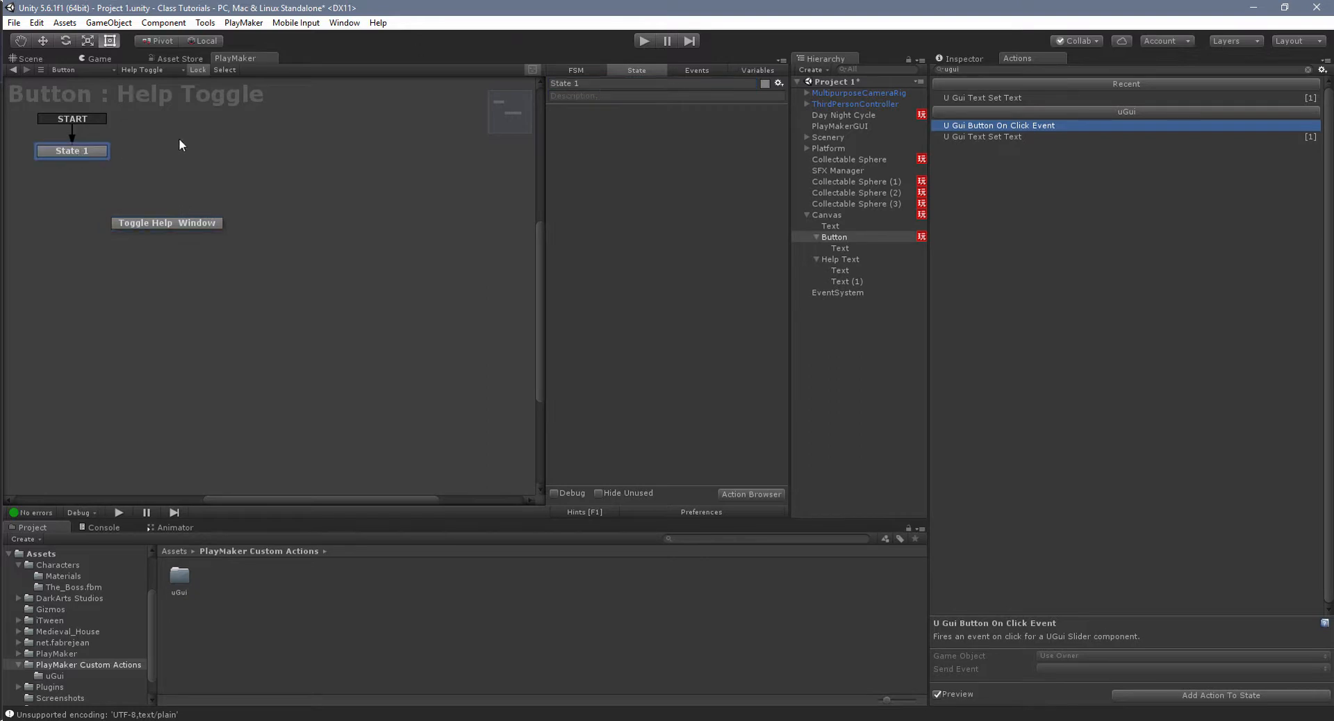
click(595, 82)
text(Lisn)
key(BackSpace)
text(ten for Click)
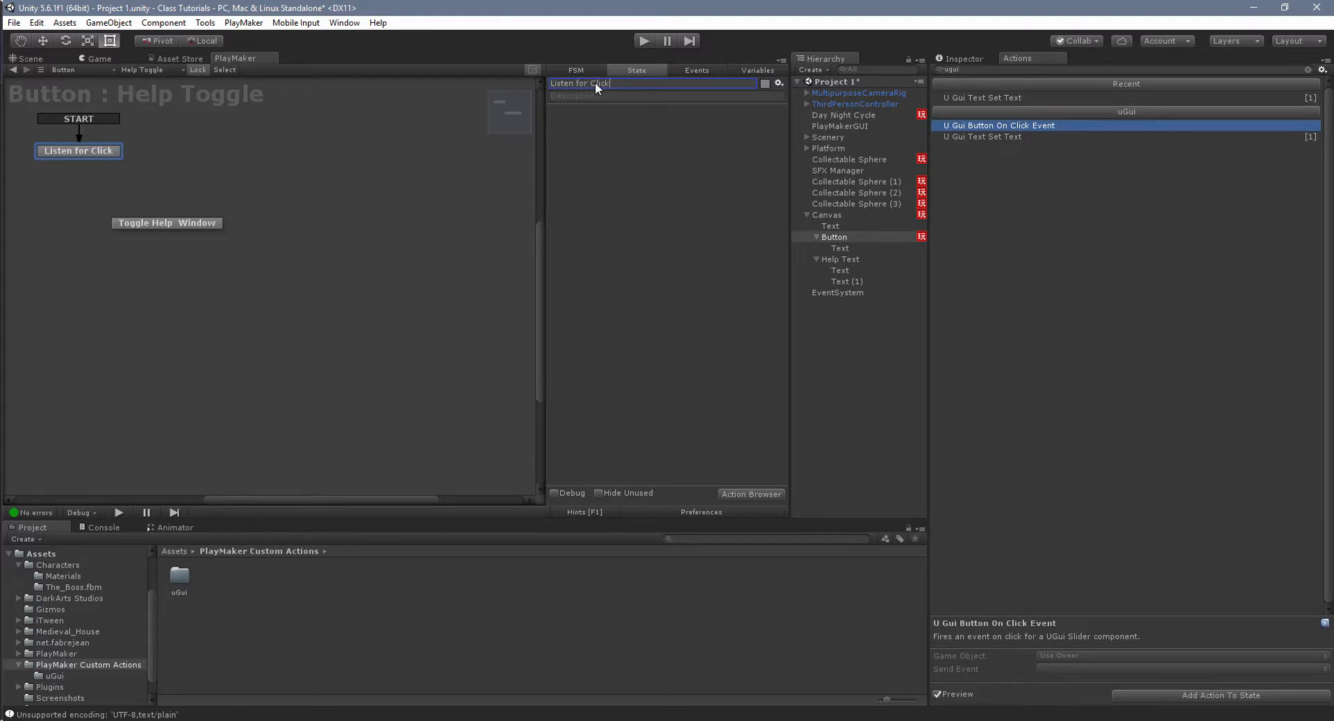
drag(176, 223, 187, 233)
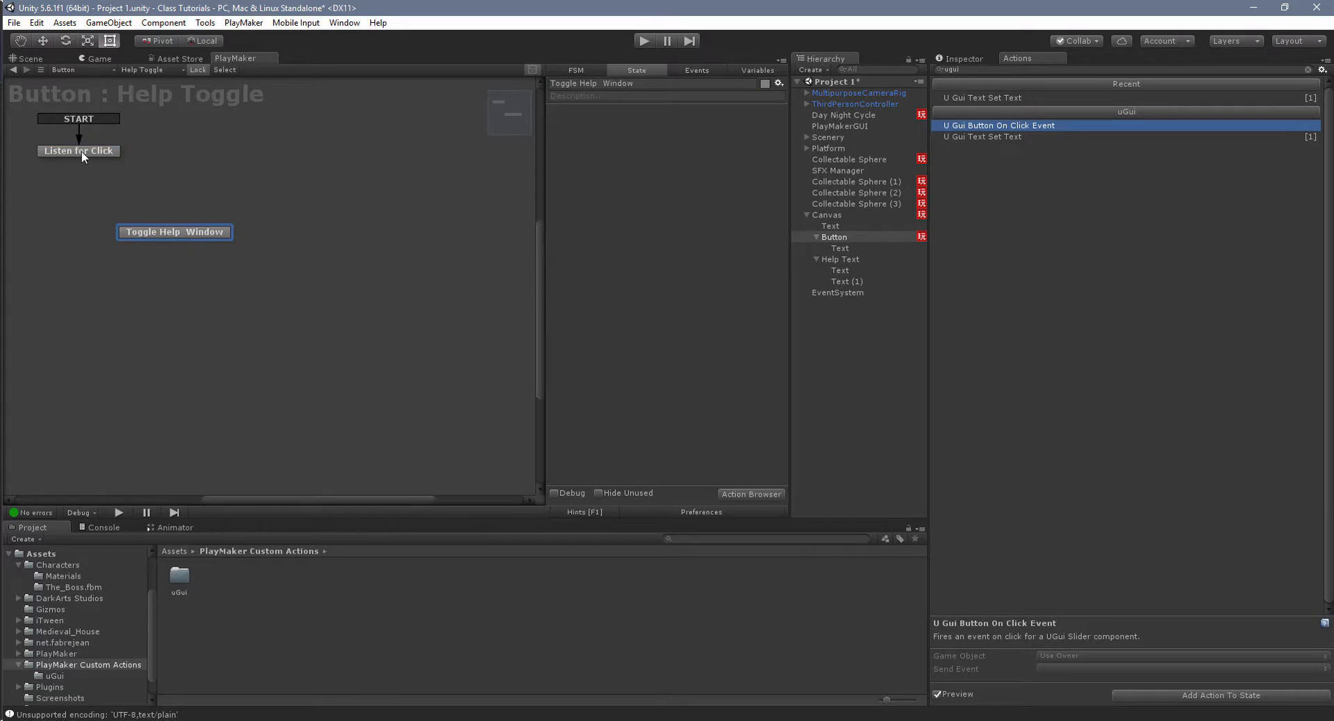
Add a "Clicked" event to the Help Toggle FSM and assign it as a transition on the Listen for Click state.
click(696, 71)
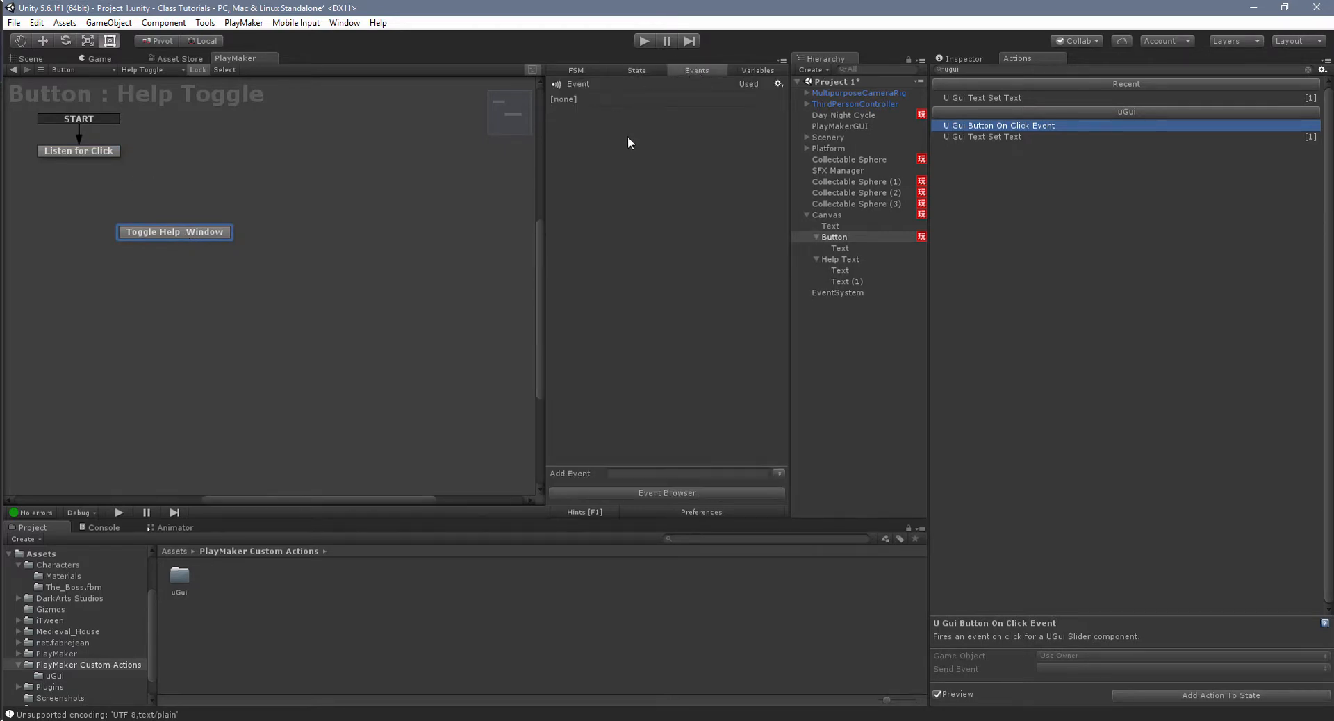
click(652, 474)
text(Clicked)
key(Return)
click(652, 474)
right_click(94, 152)
mouse_move(173, 160)
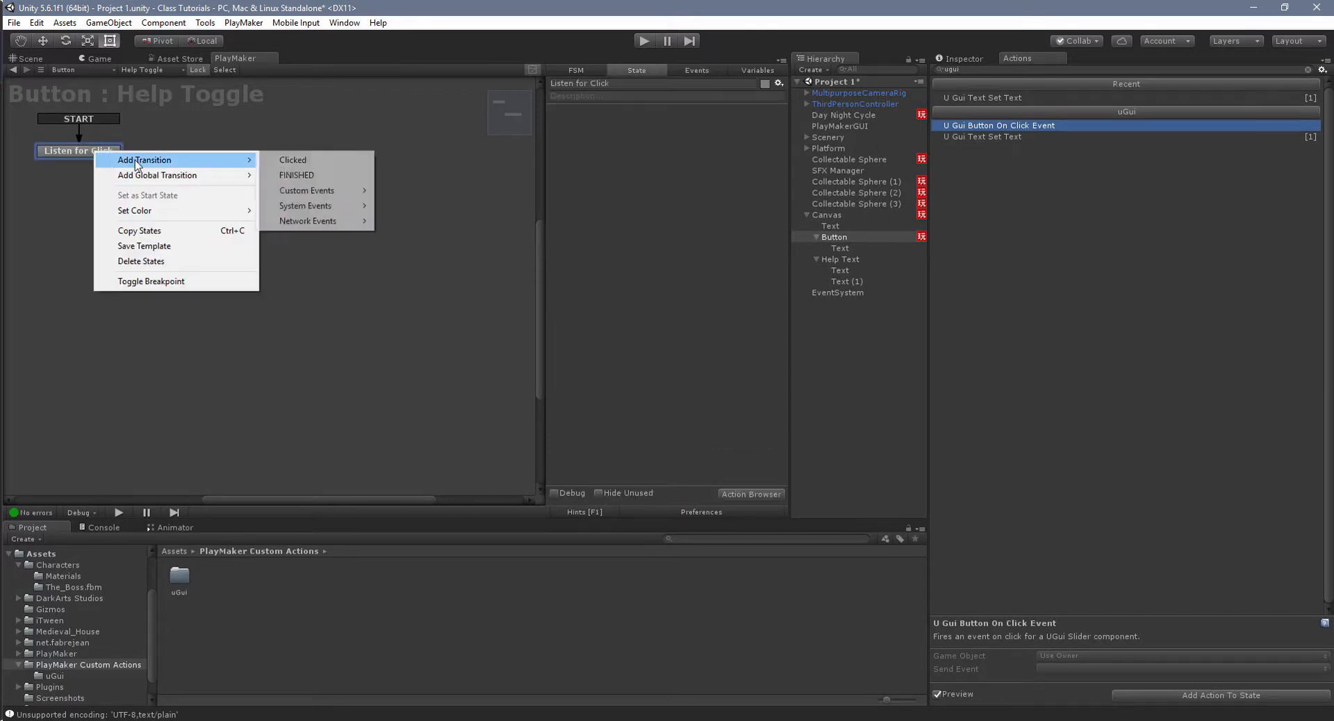
click(284, 167)
Give Toggle Help Window a FINISHED transition back to Listen for Click, link Clicked to Toggle Help Window, and align it below.
drag(205, 227, 263, 227)
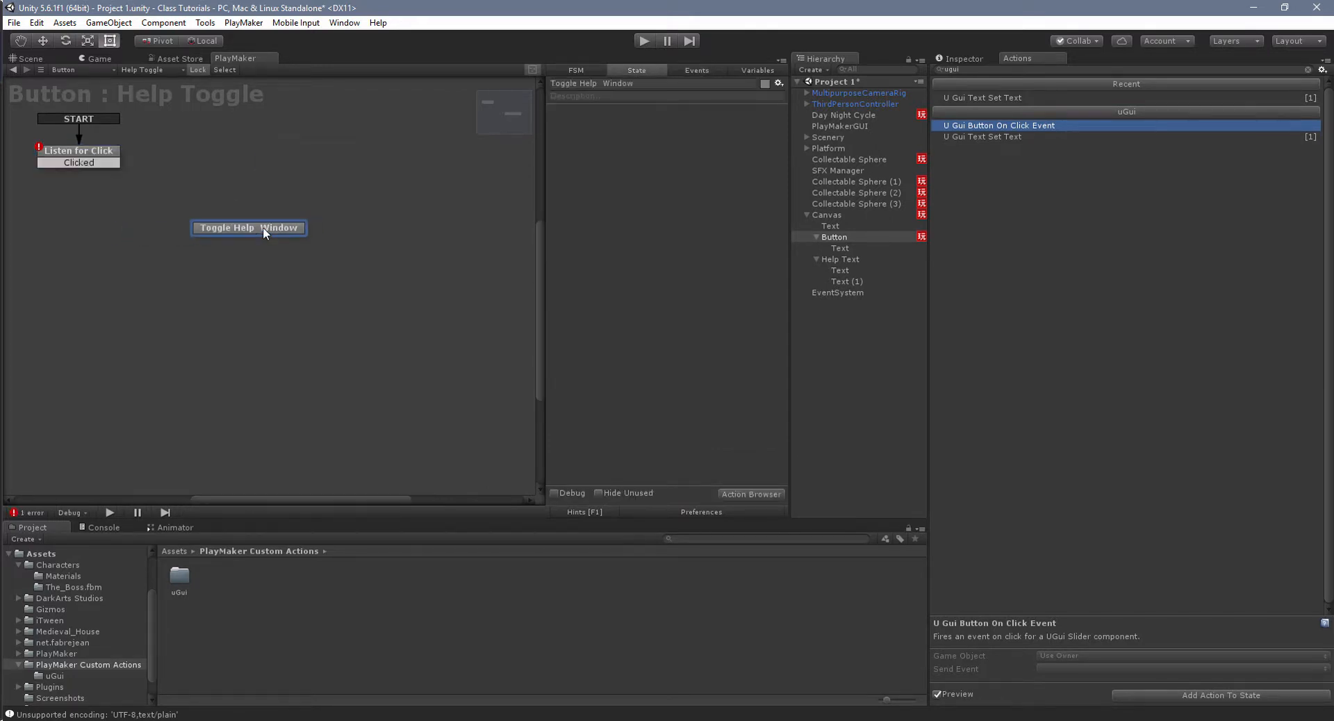
right_click(263, 227)
mouse_move(340, 243)
click(518, 252)
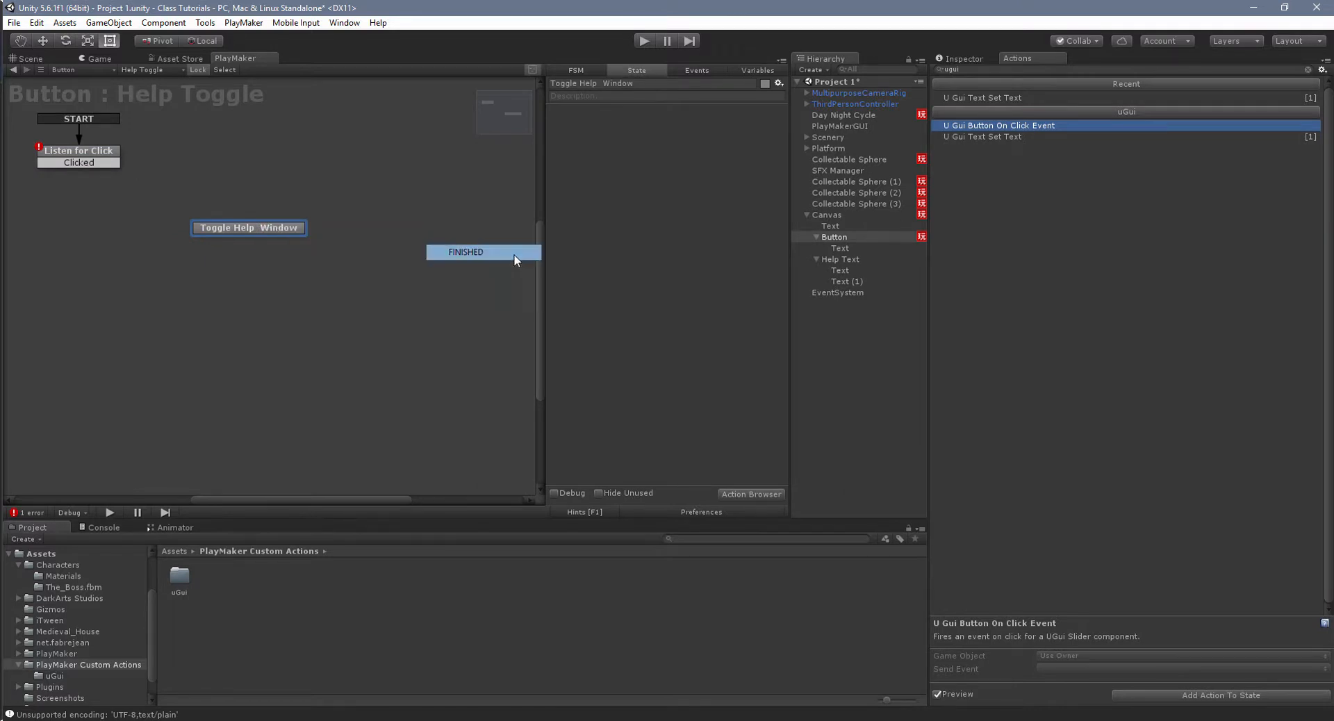
drag(264, 227, 120, 160)
drag(299, 182, 85, 236)
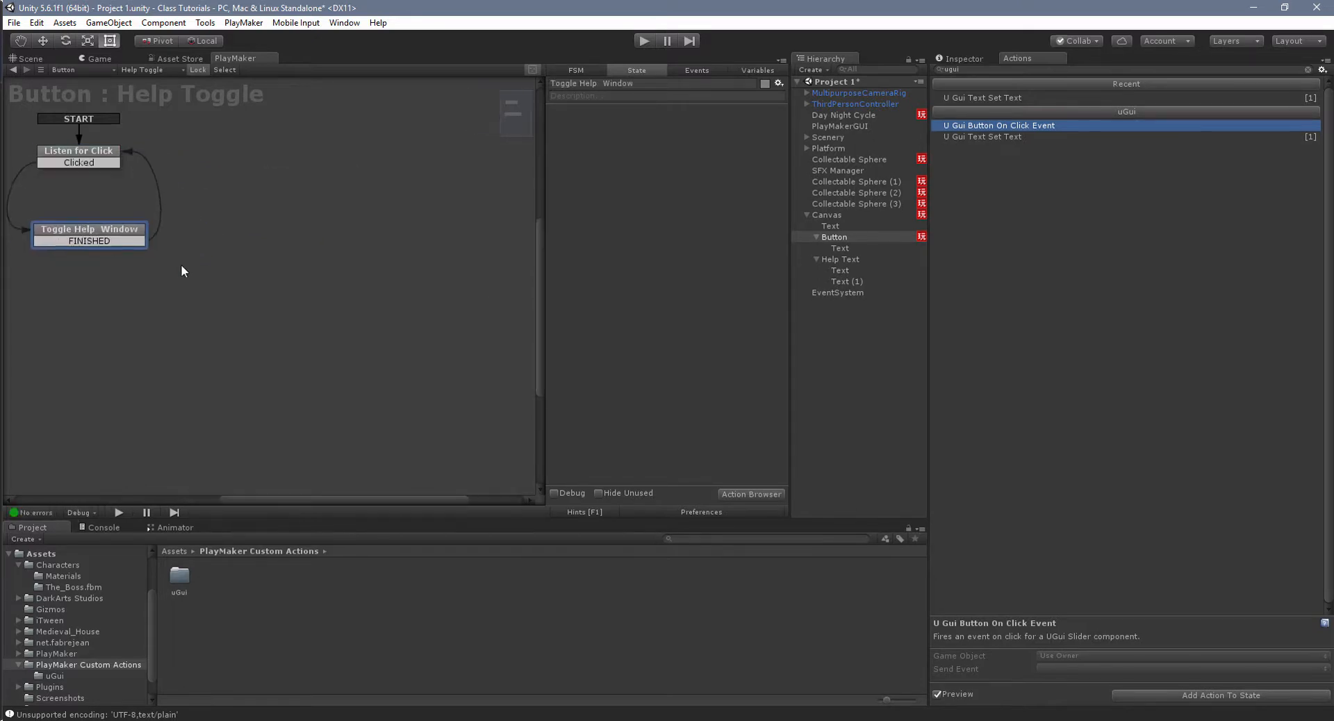
middle_drag(237, 265, 415, 345)
drag(298, 307, 297, 301)
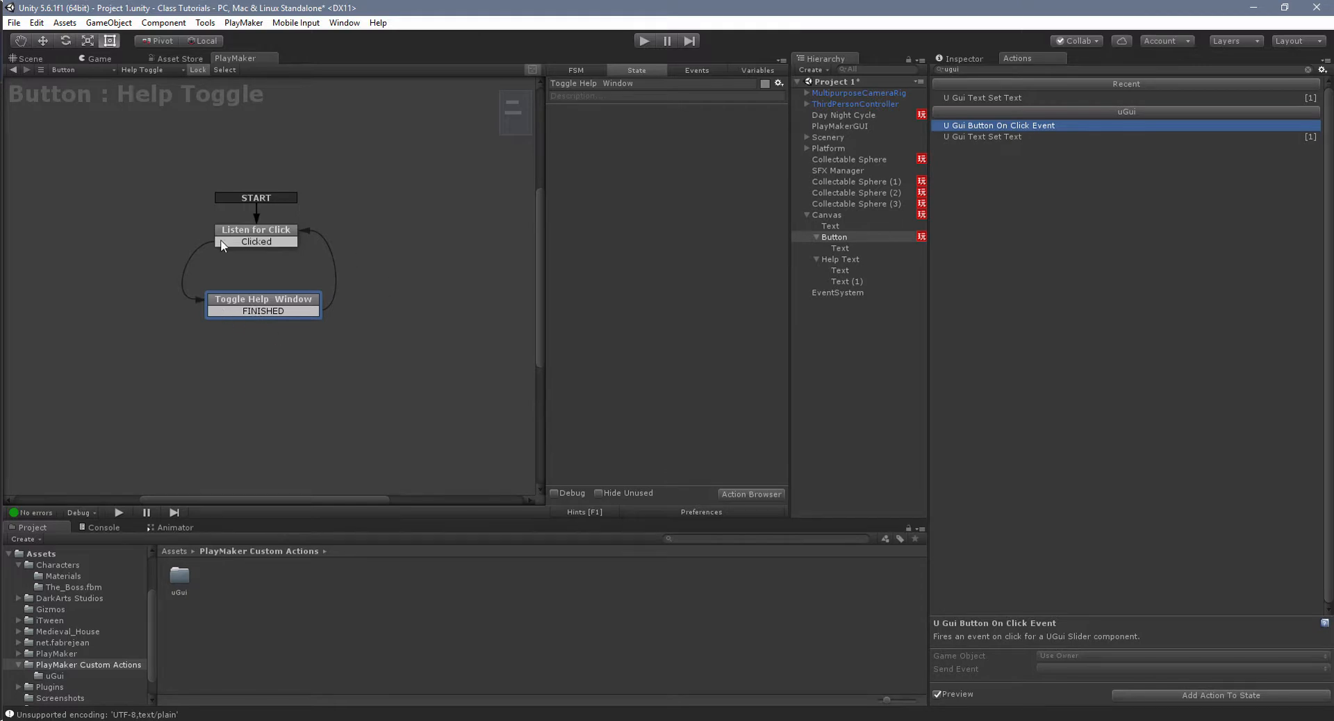
Add U Gui Button On Click Event to Listen for Click, specifying the Button object and sending the Clicked event.
click(269, 240)
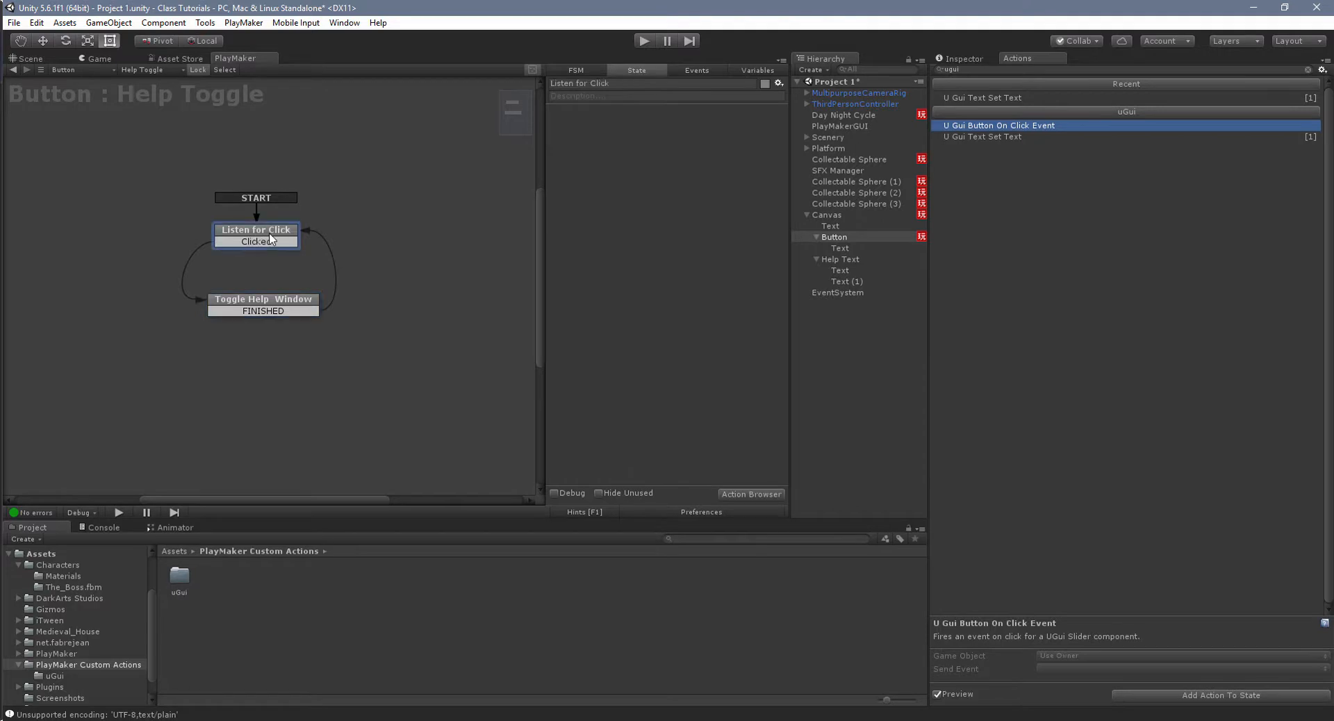
double_click(1011, 126)
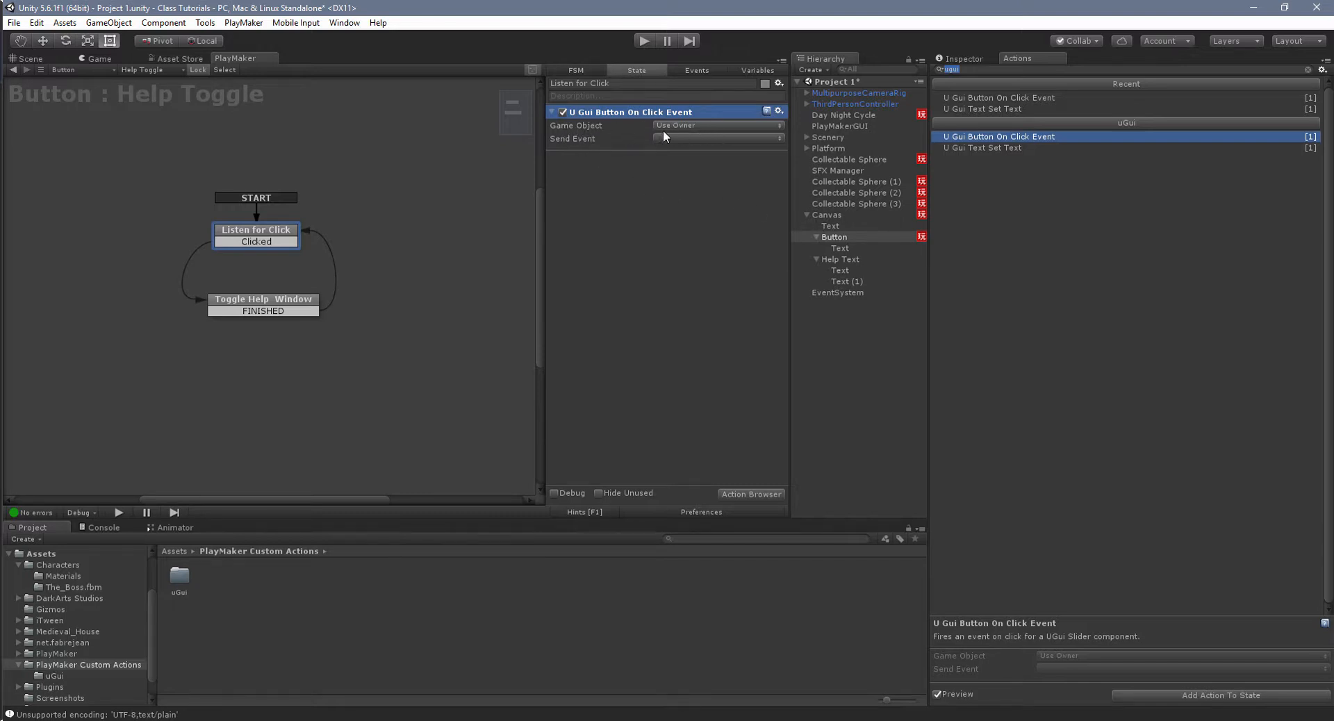
click(723, 126)
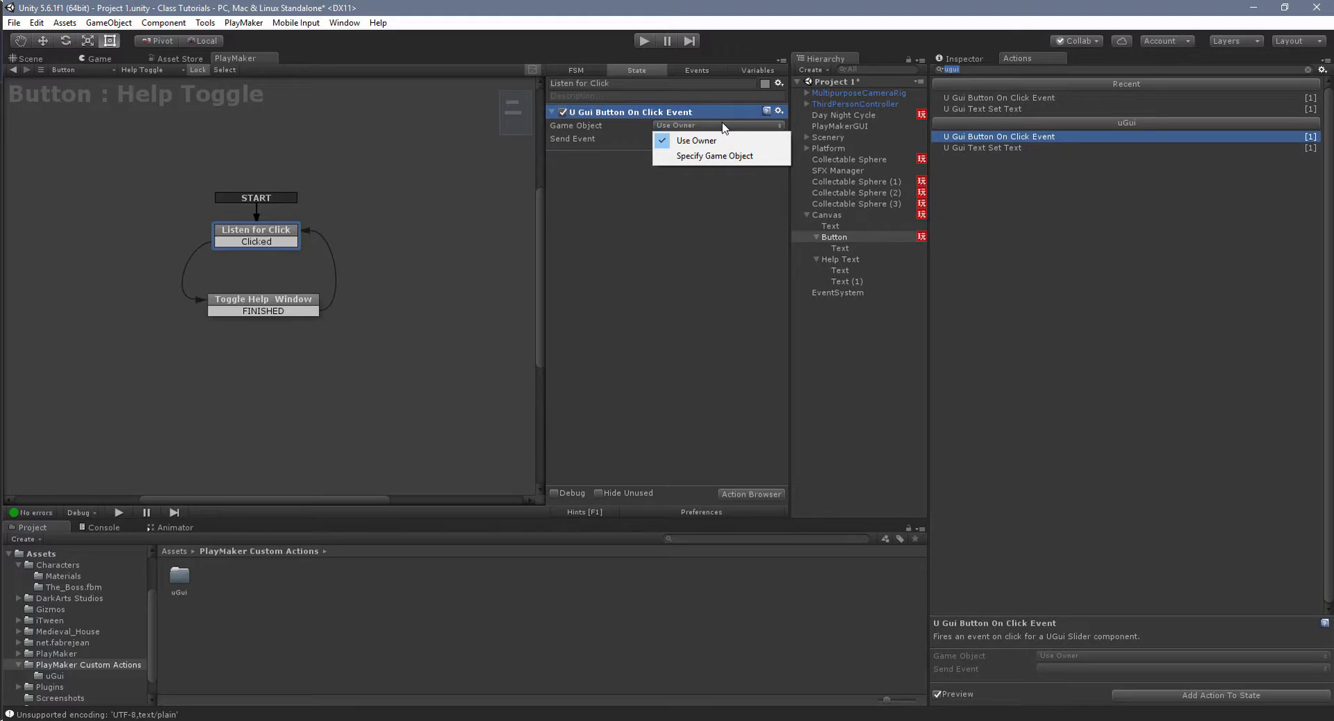
click(715, 161)
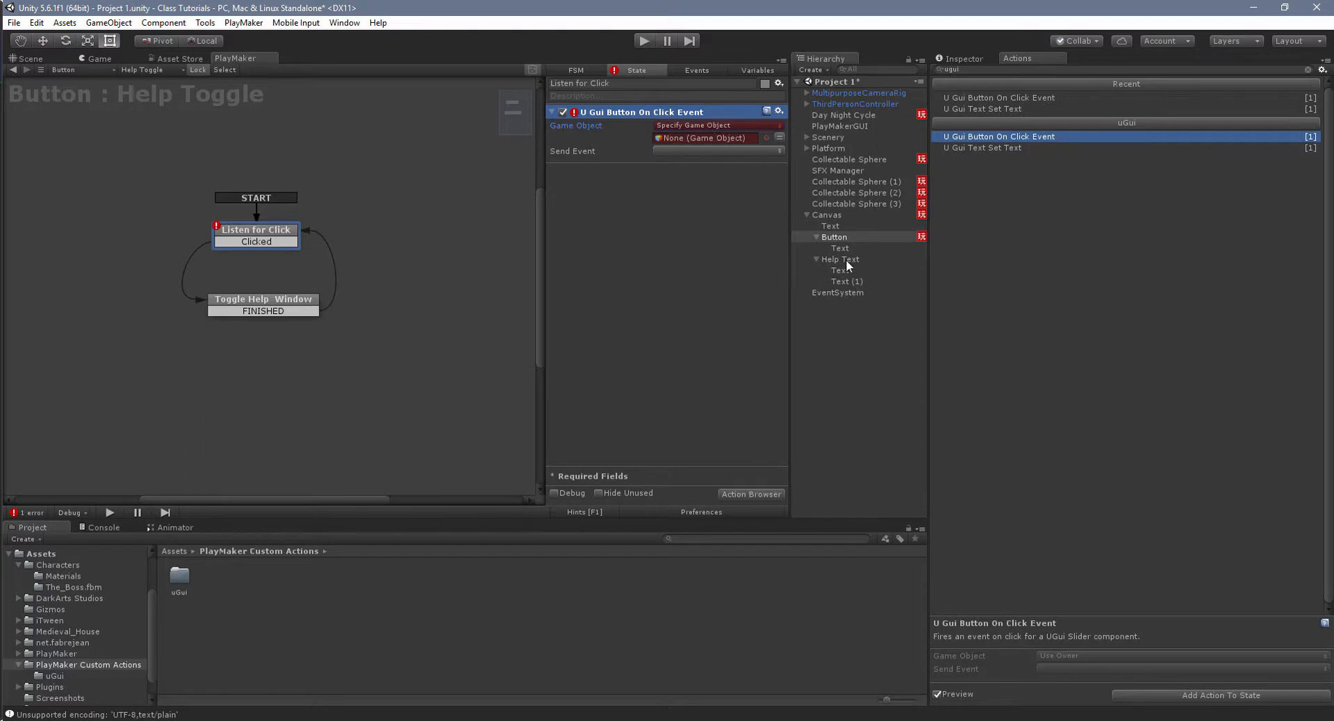
drag(834, 238, 705, 137)
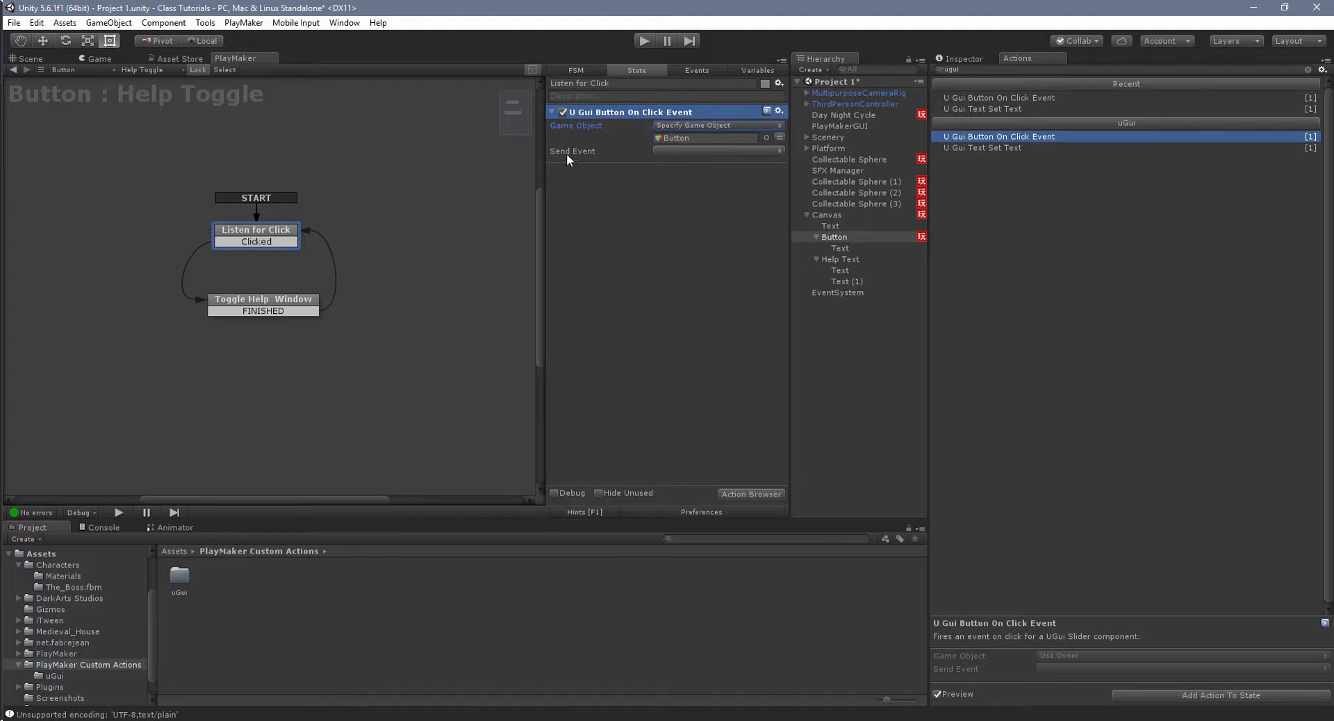
click(688, 151)
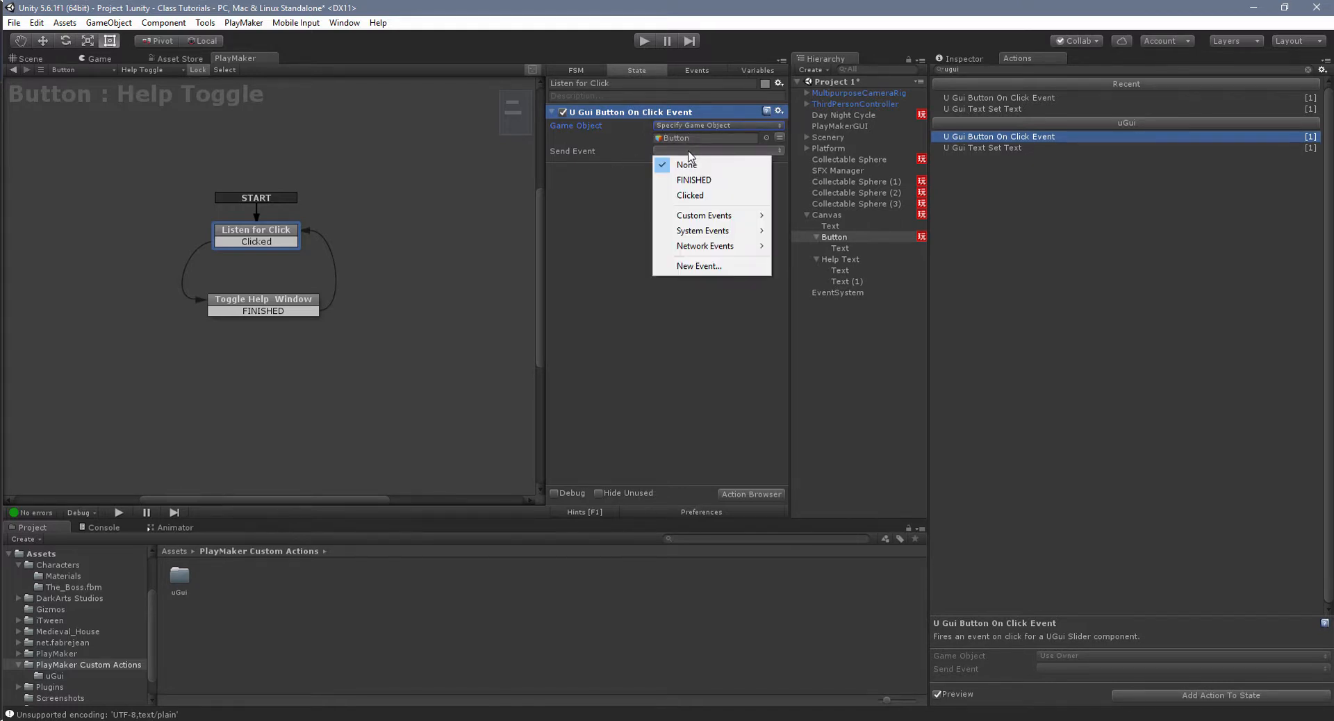
click(705, 197)
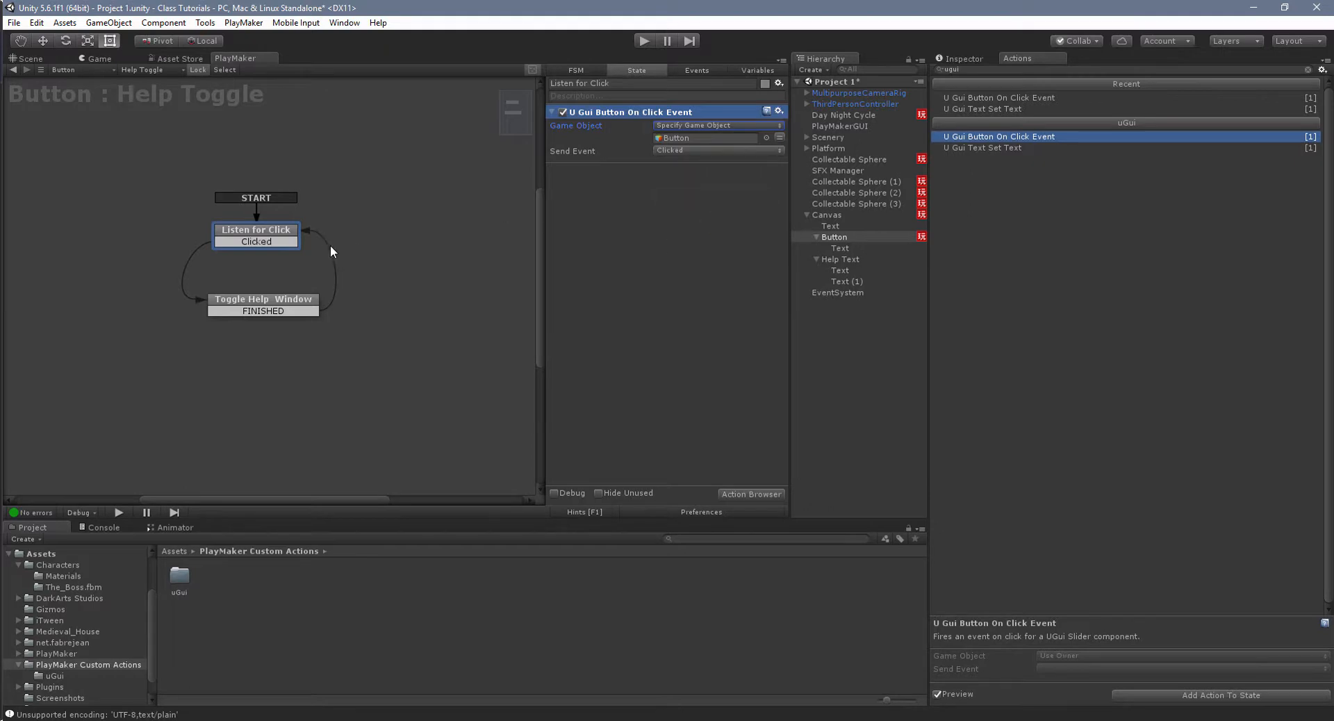
Create a Bool variable named "HelpTextIsOn" in the Help Toggle FSM.
click(280, 300)
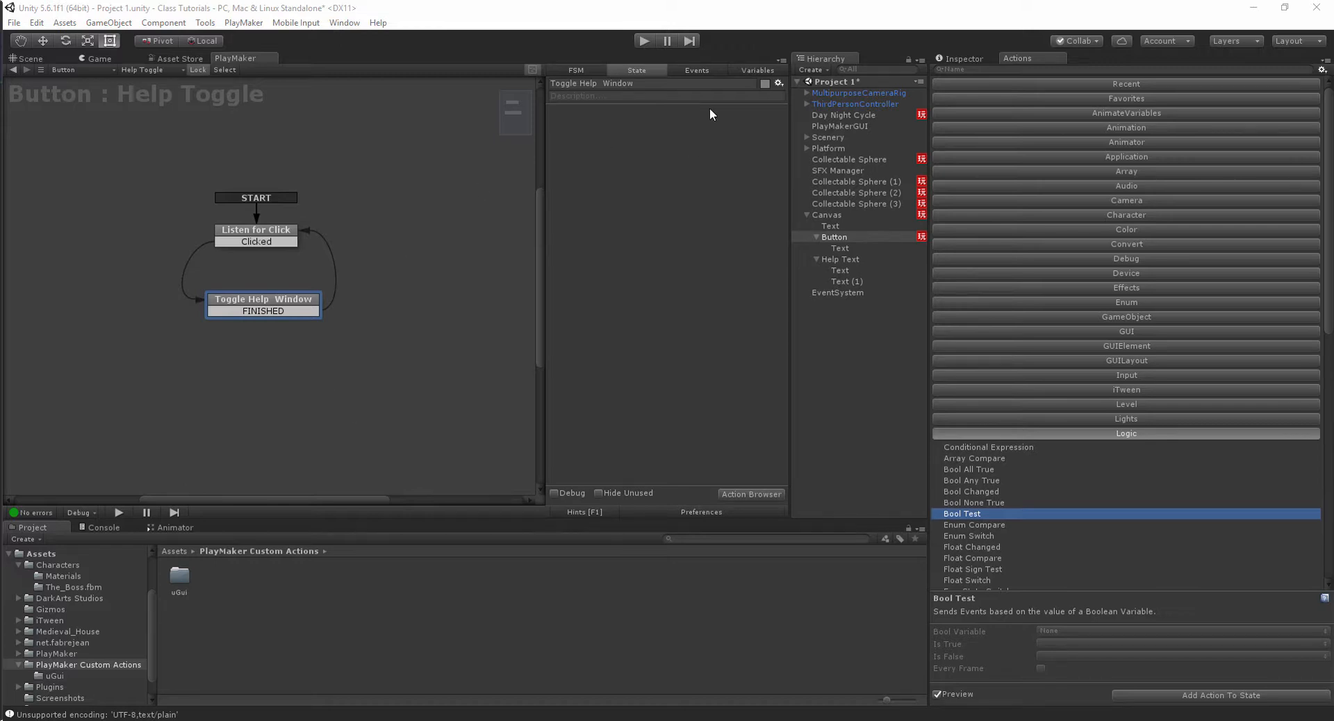
click(745, 72)
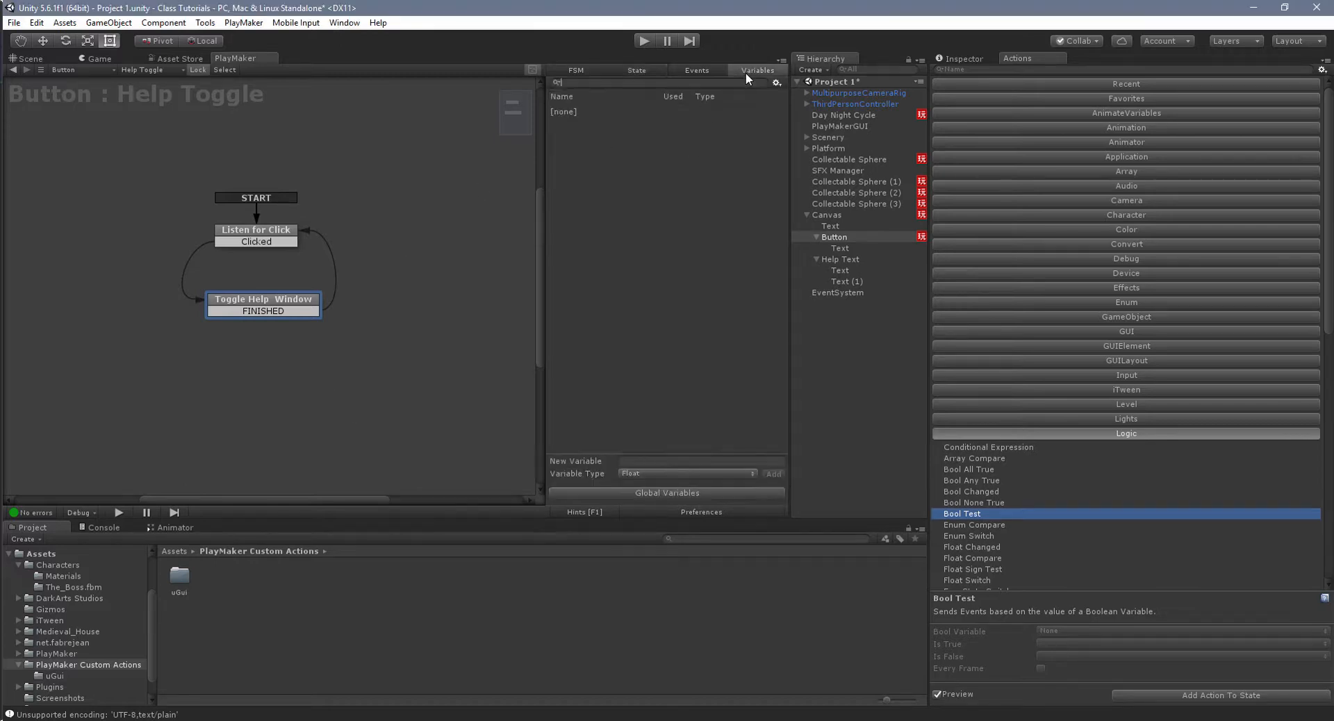
click(656, 460)
text(HelpTextIsOn)
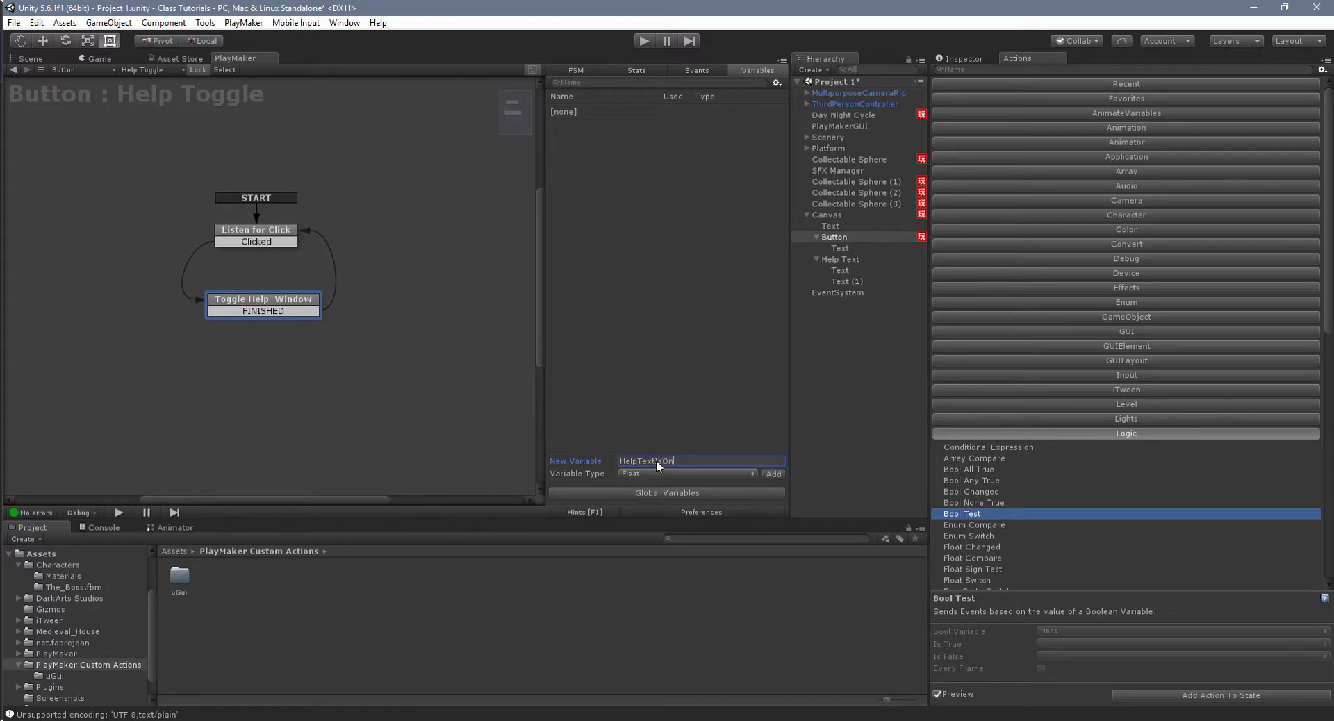
click(644, 473)
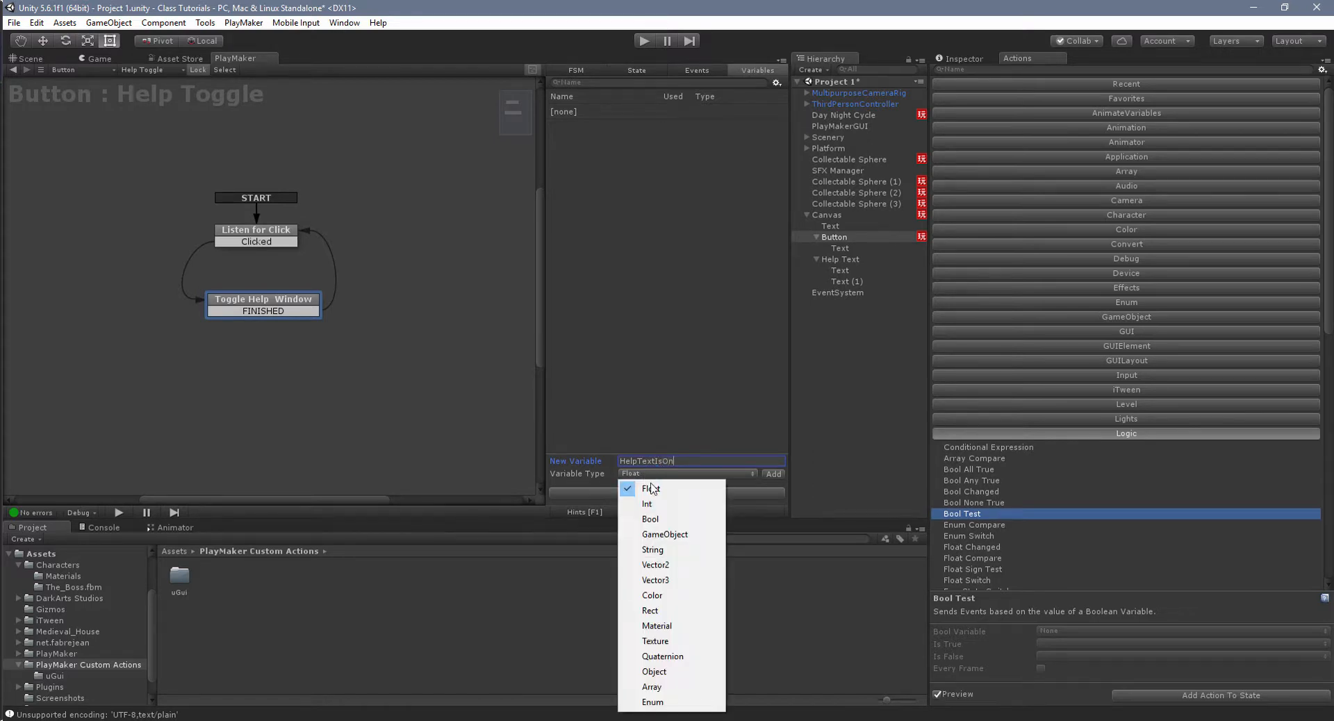
click(675, 521)
click(772, 473)
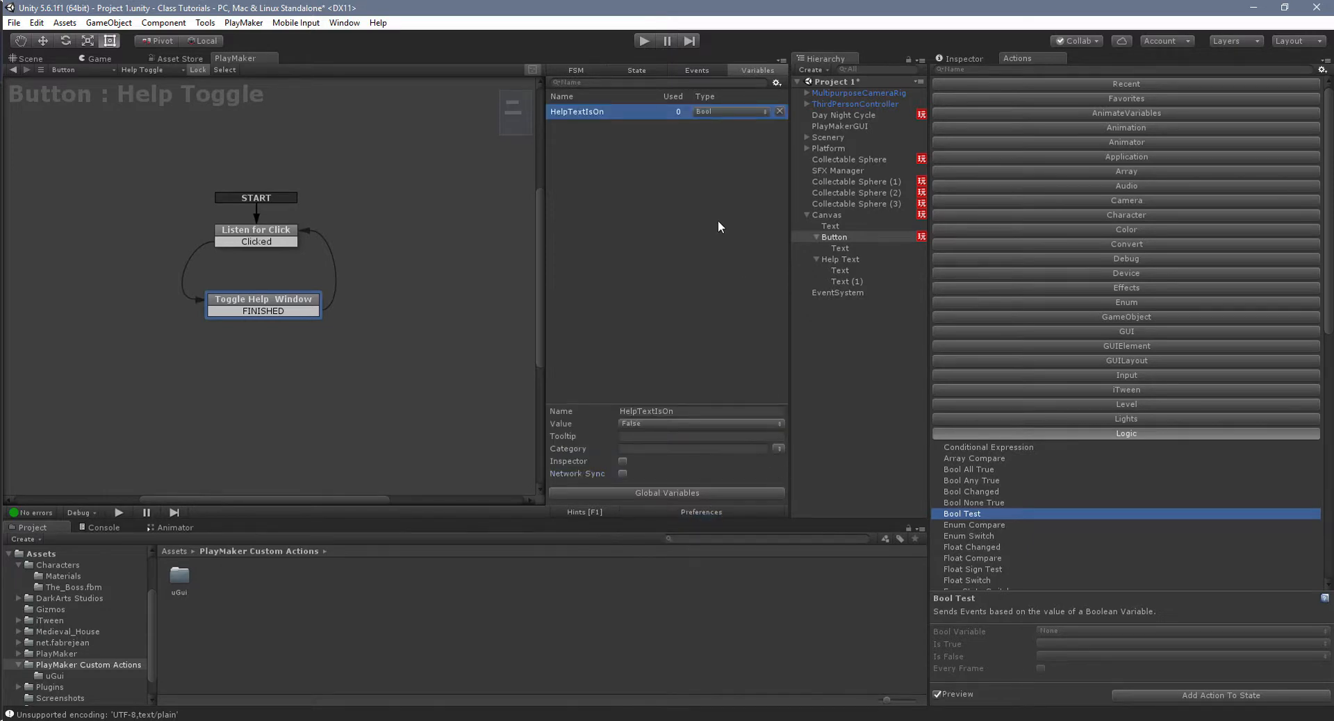
Find the Bool Flip action with the search "bool", add it to Toggle Help Window, and set its variable to HelpTextIsOn.
click(292, 305)
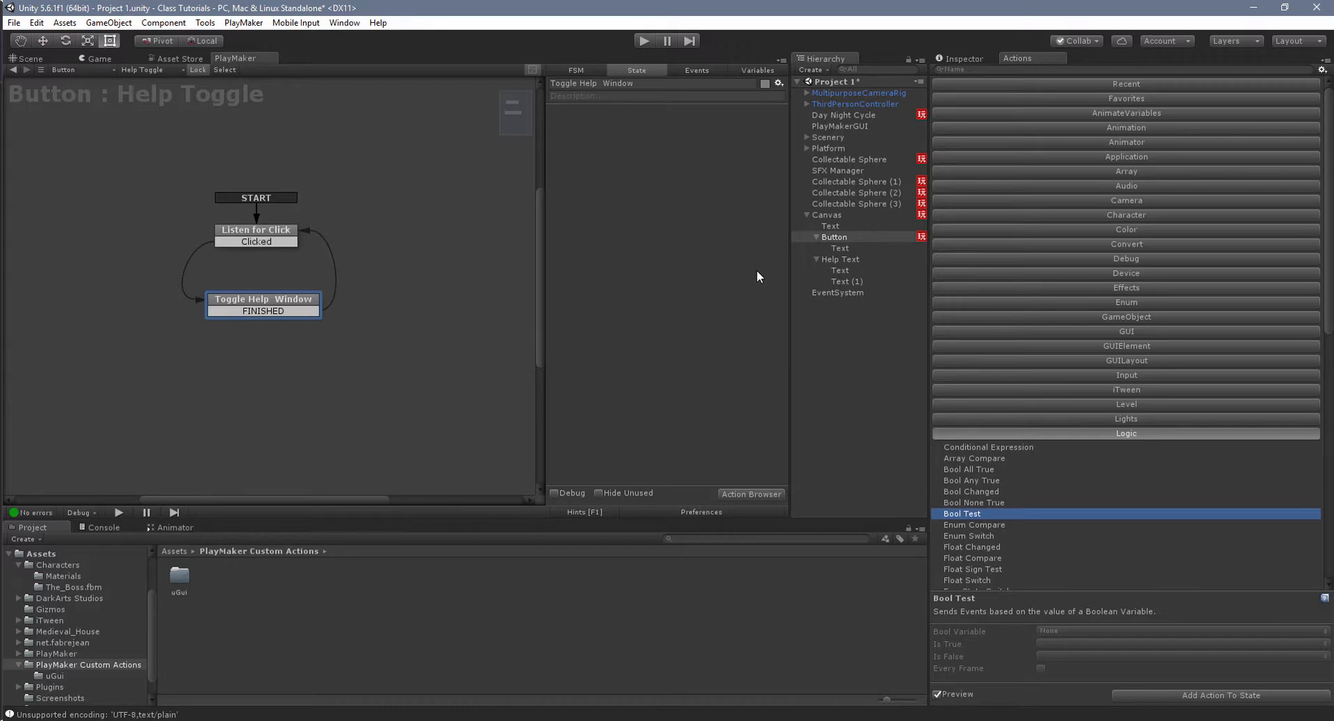
click(752, 70)
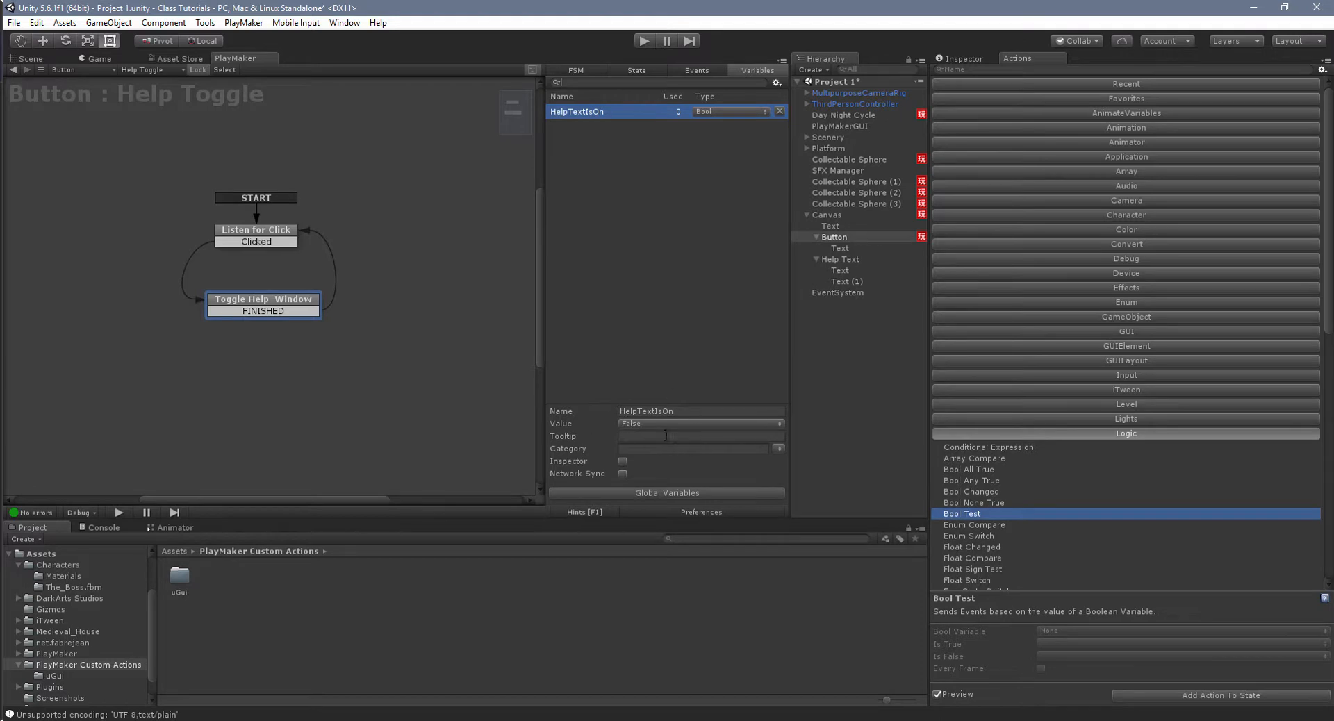
click(699, 71)
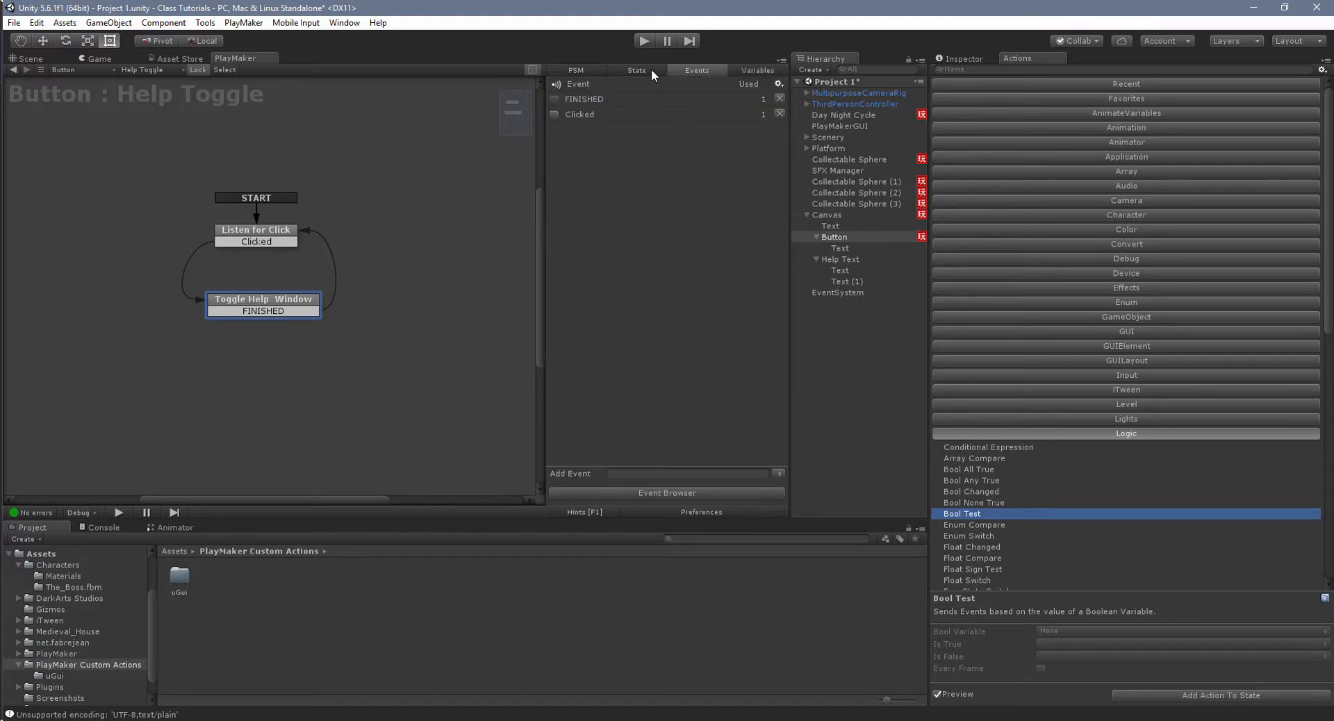
click(650, 71)
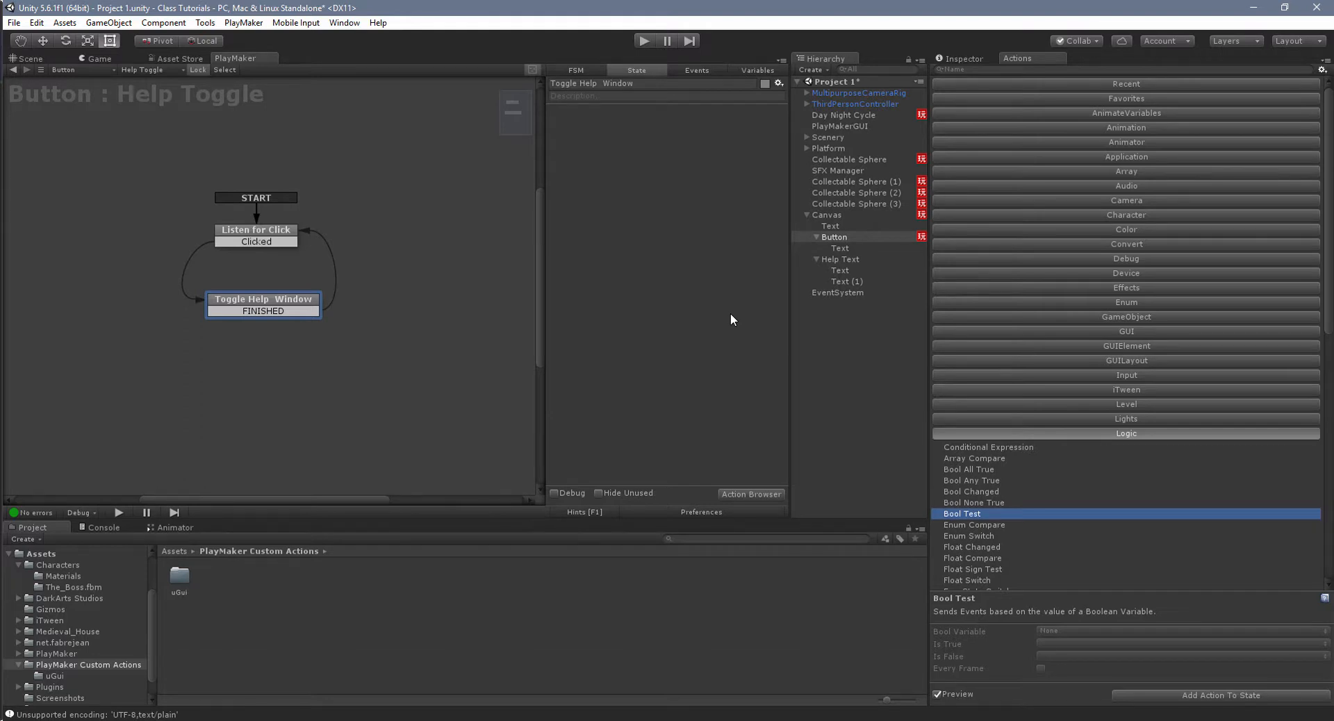
click(1043, 65)
text(bool)
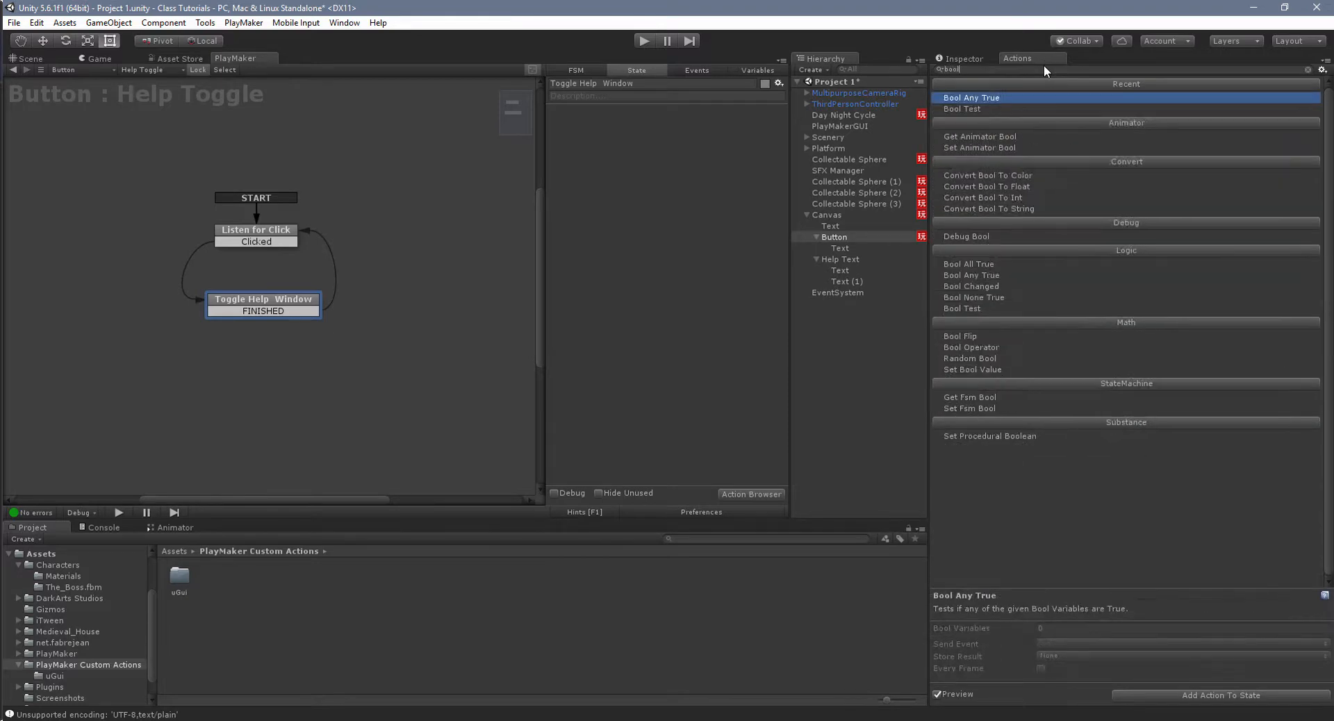
double_click(967, 336)
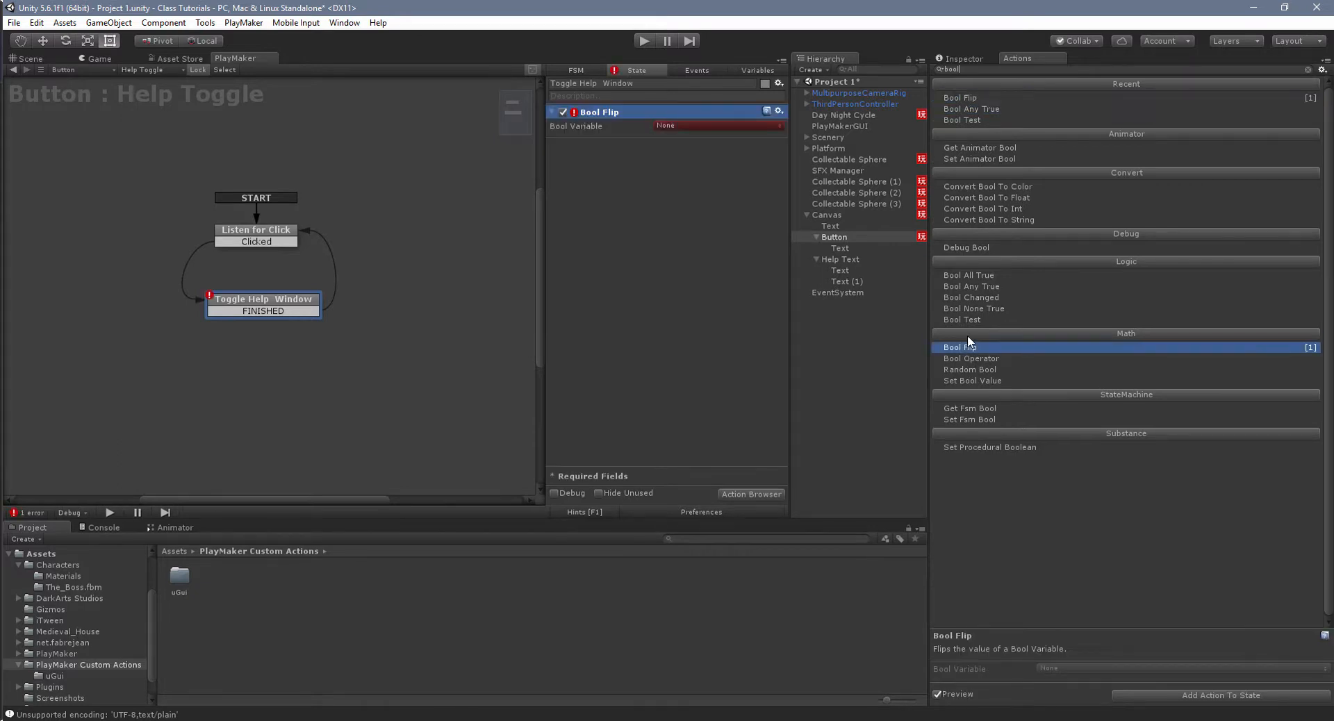
click(712, 127)
click(713, 156)
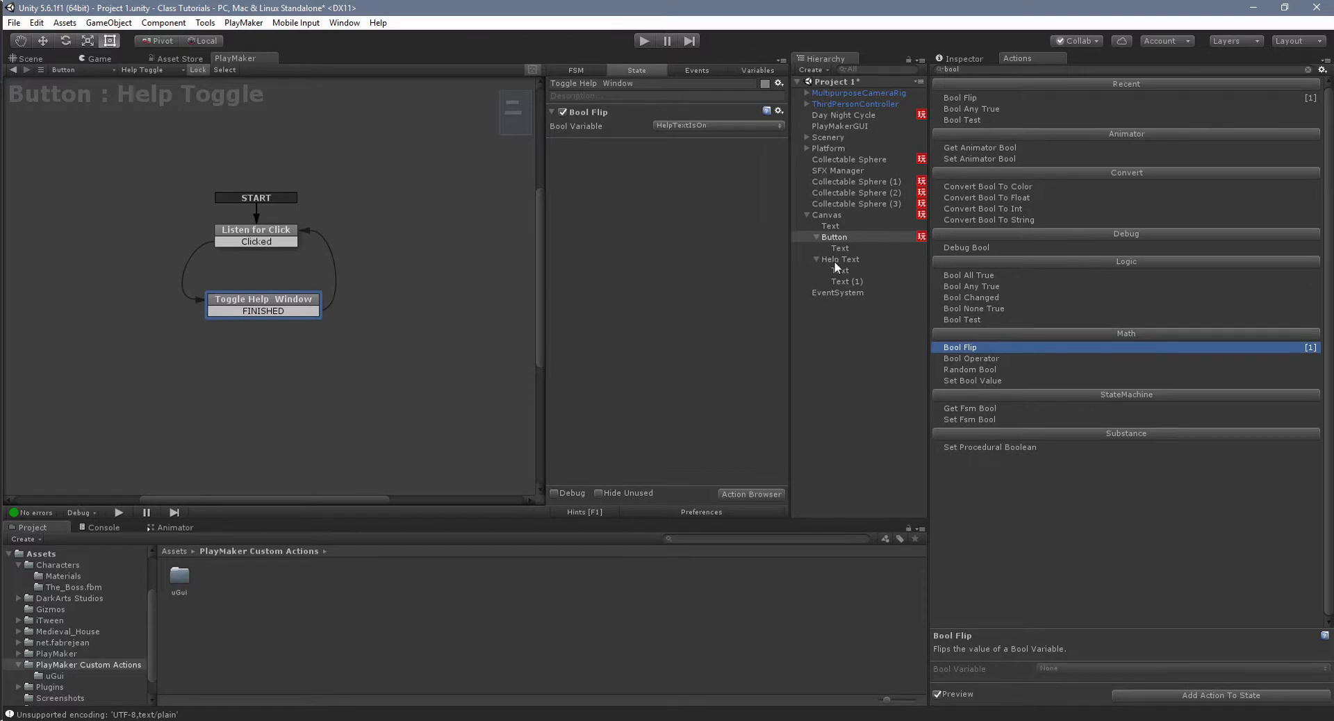
Add an Activate Game Object action for Help Text to Toggle Help Window, with Activate driven by the HelpTextIsOn variable.
drag(840, 257, 663, 199)
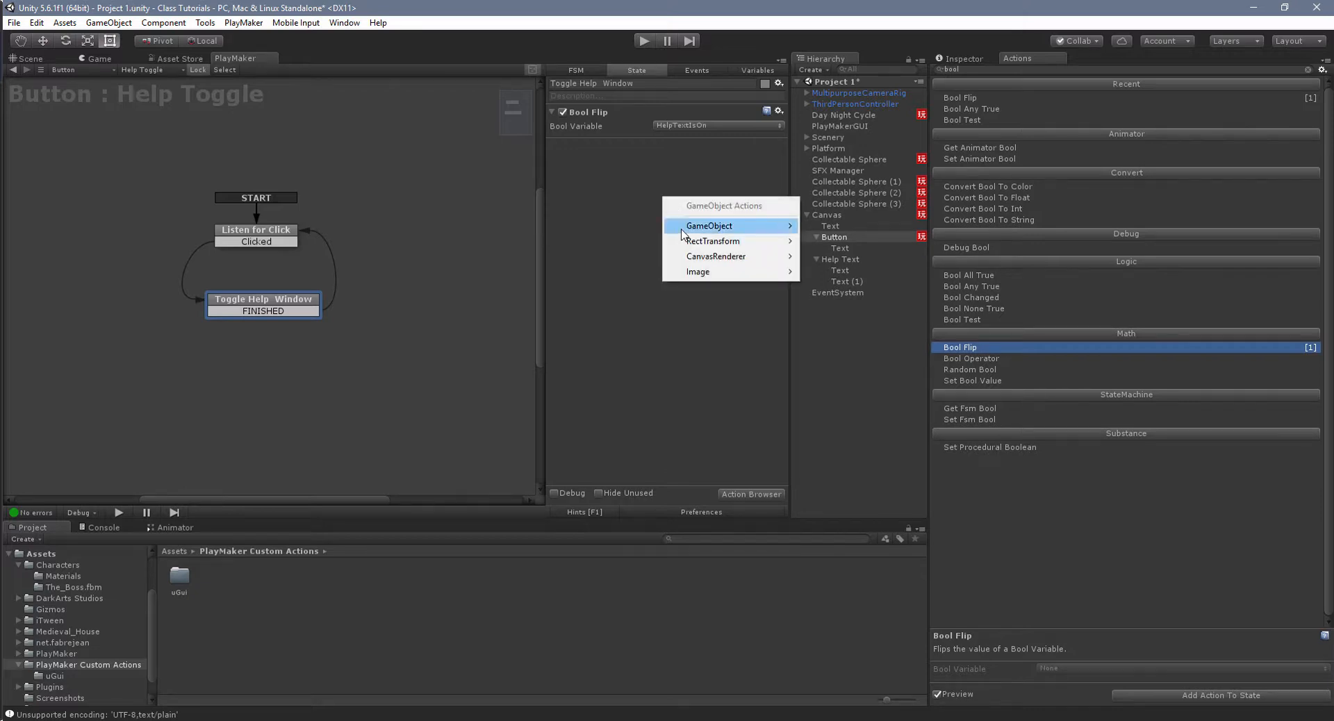
mouse_move(681, 233)
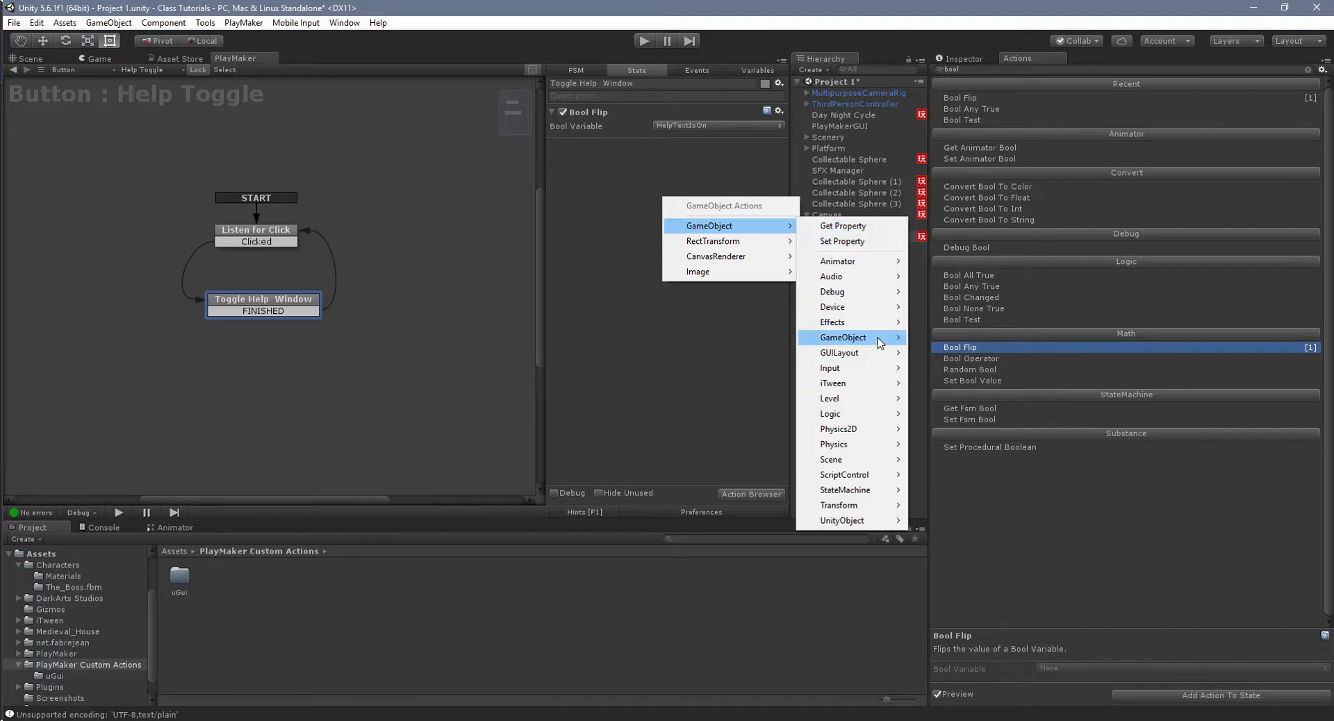
mouse_move(879, 342)
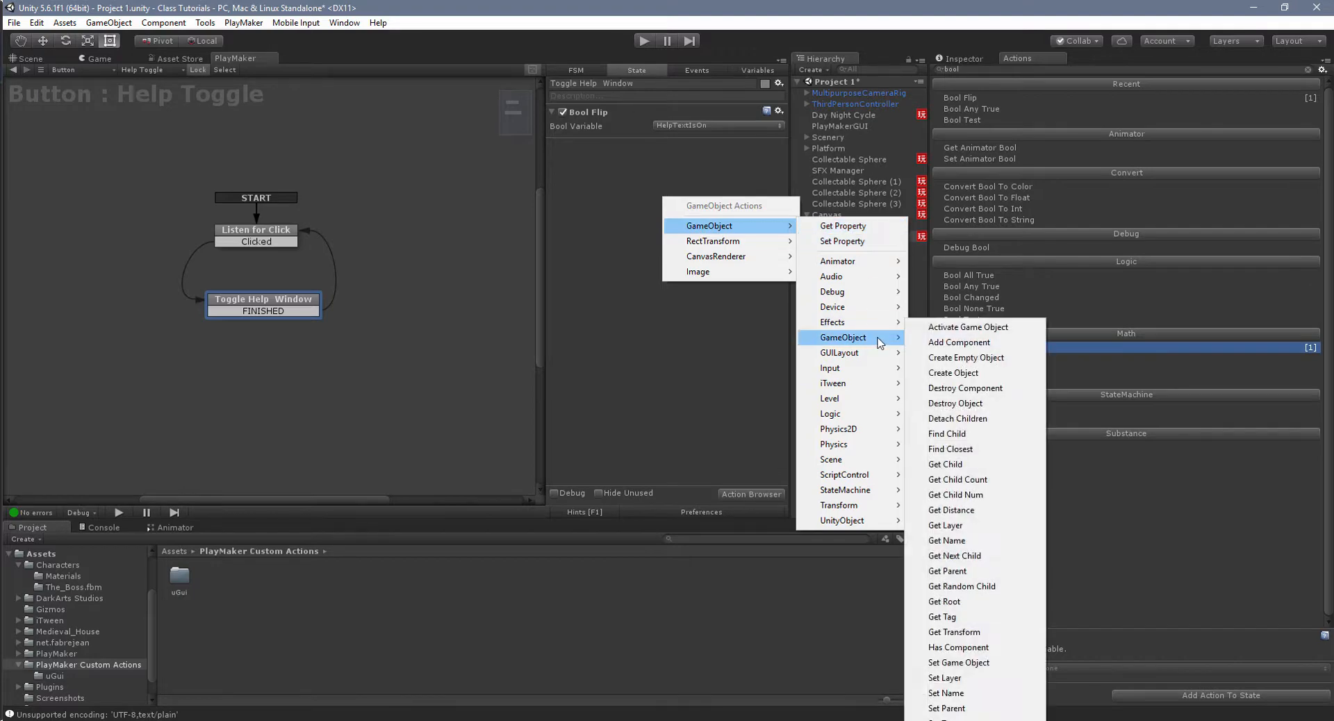
click(956, 328)
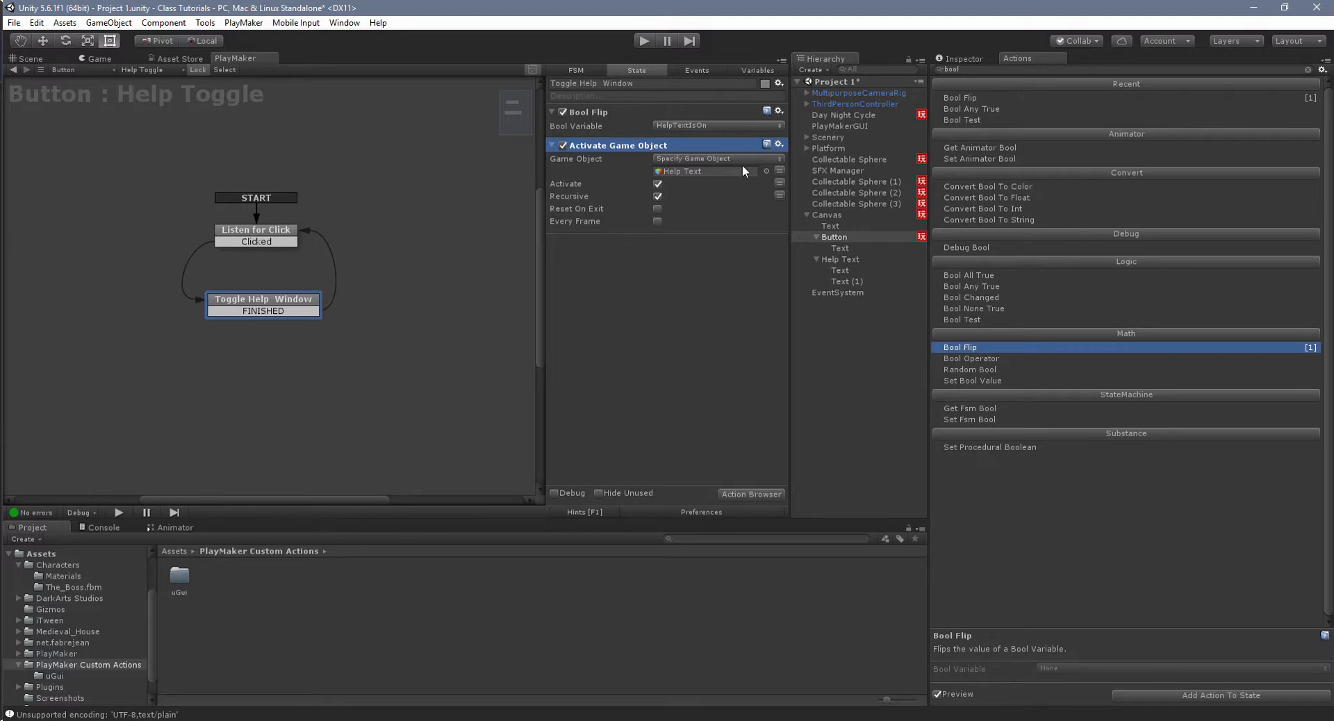
click(779, 182)
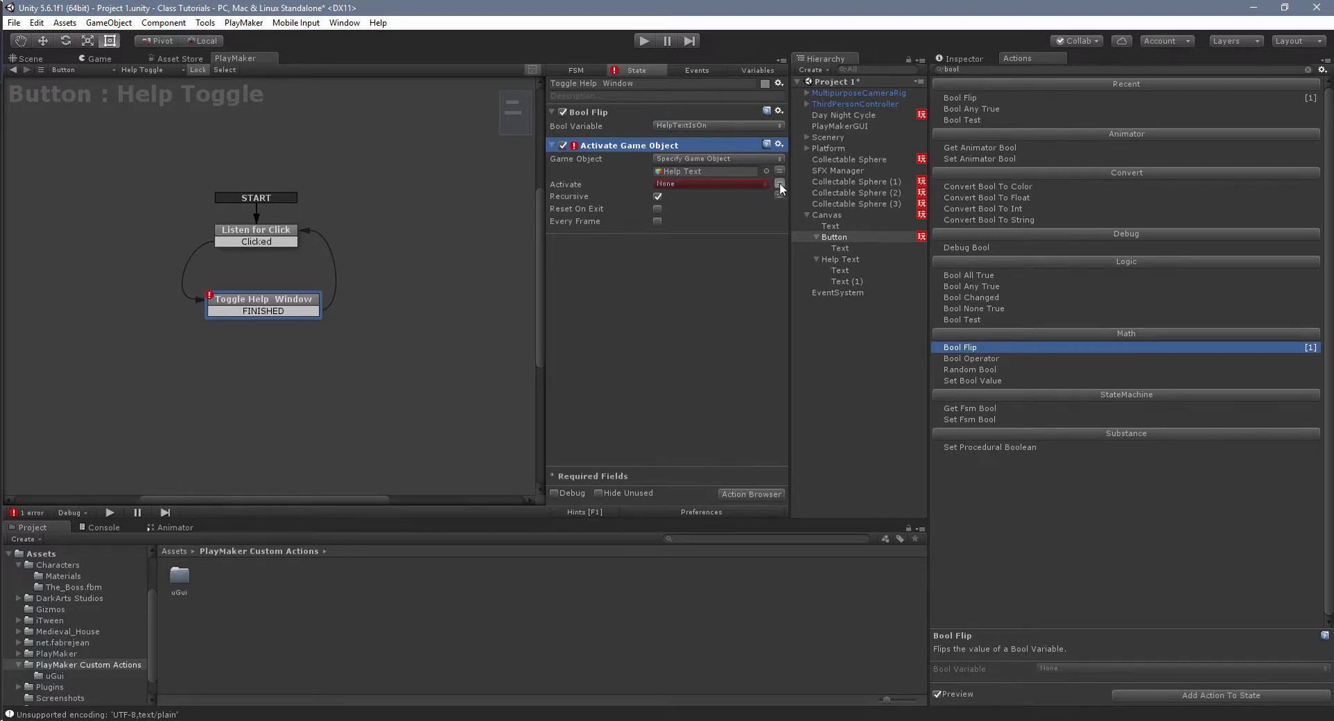
click(706, 184)
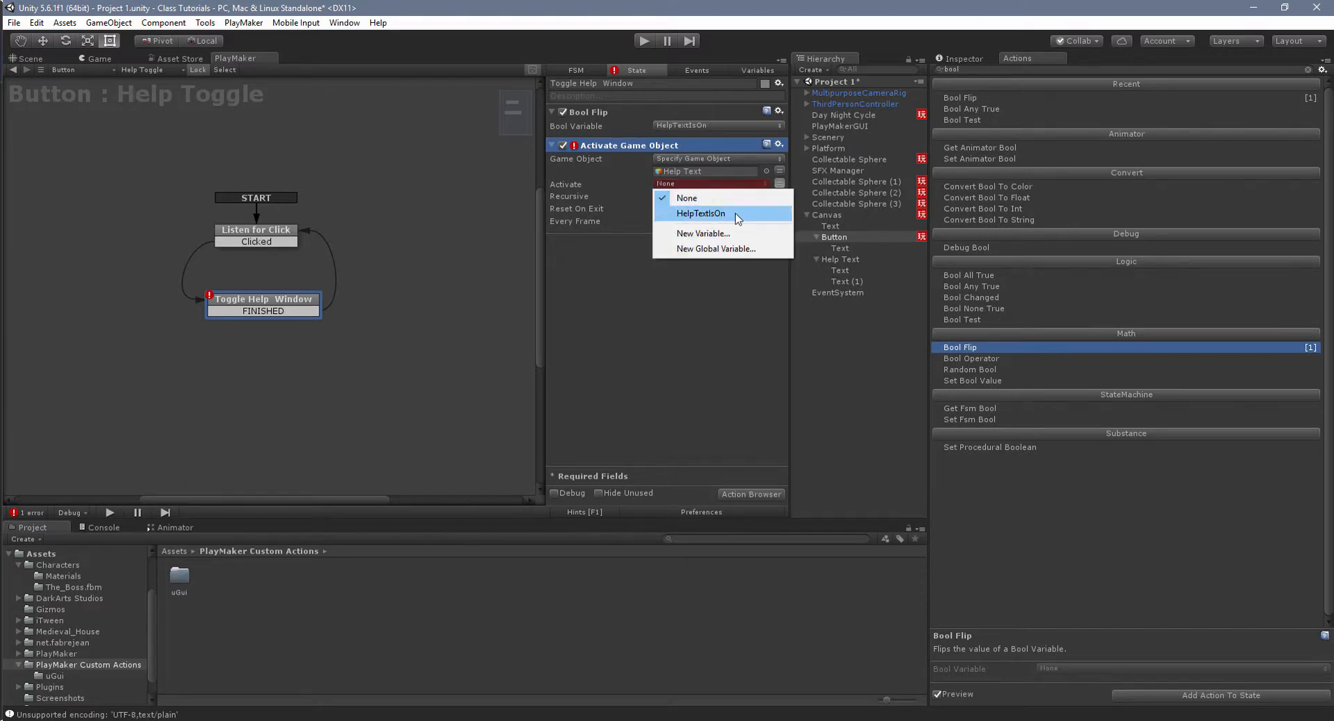
click(737, 218)
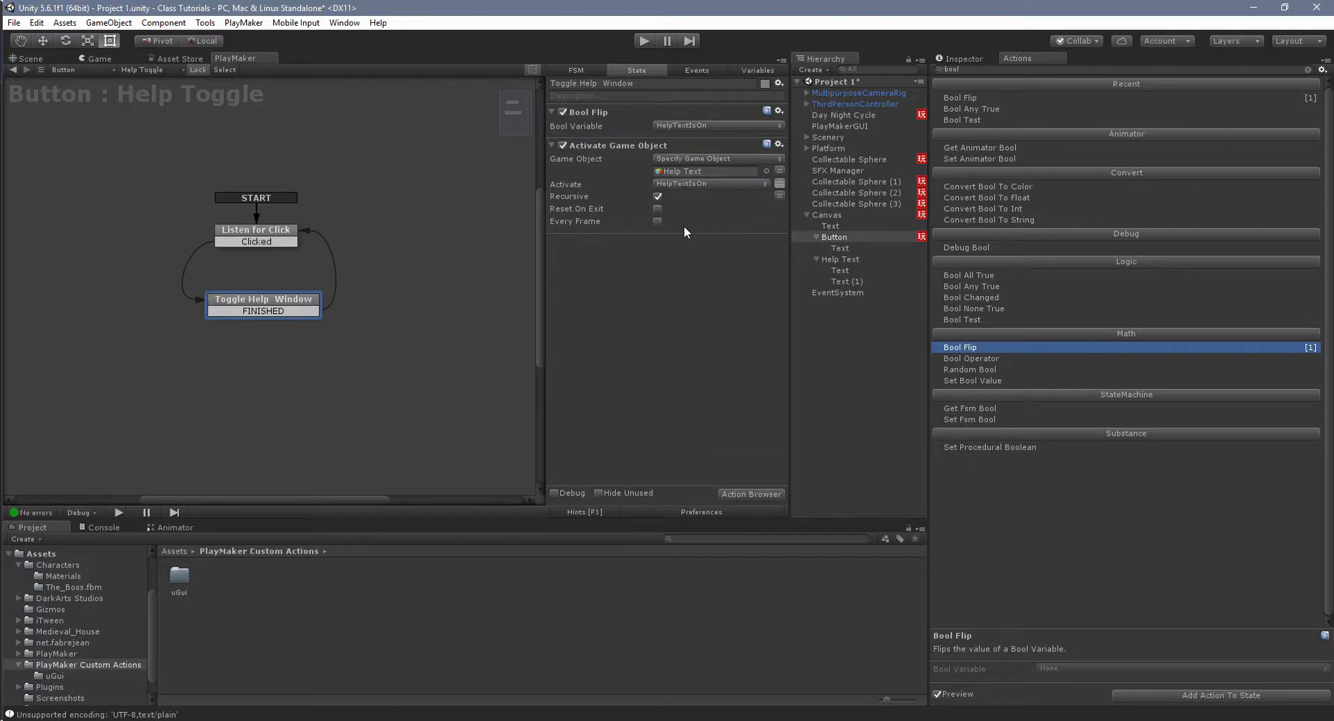
Deactivate the Help Text object under the Canvas so it starts hidden.
click(843, 260)
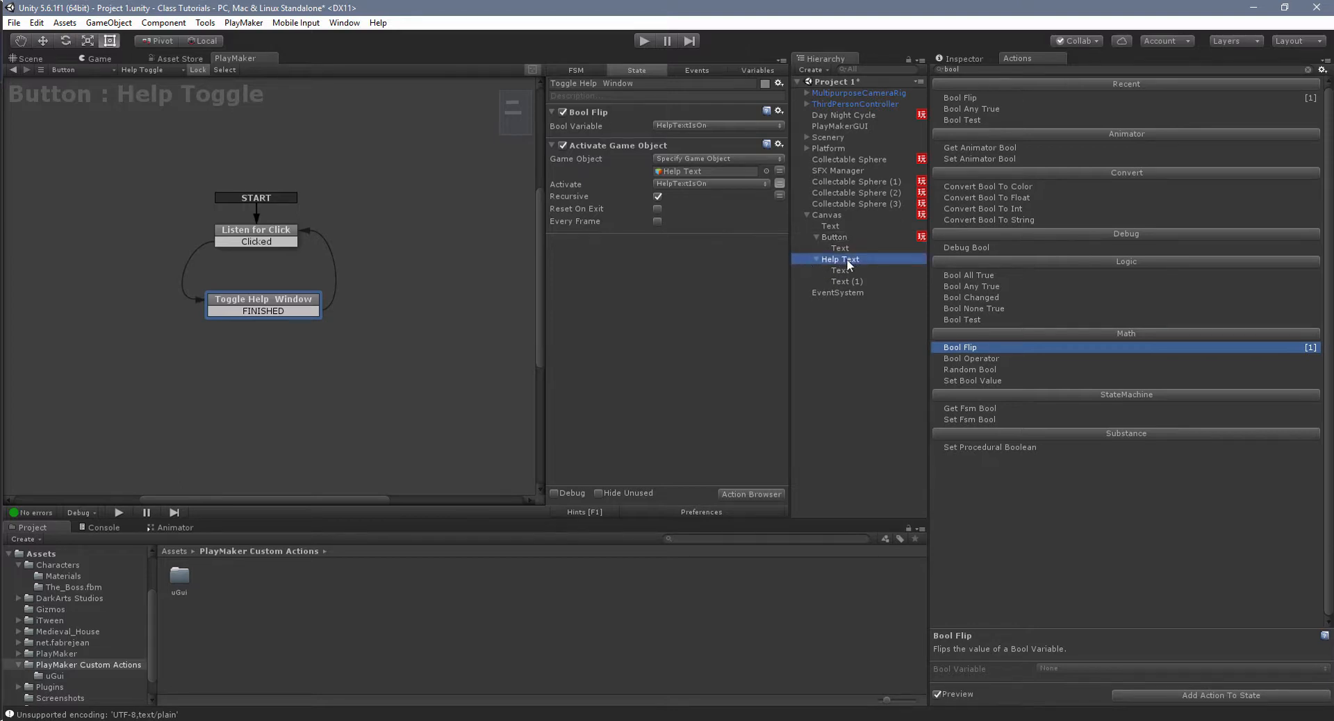
click(966, 57)
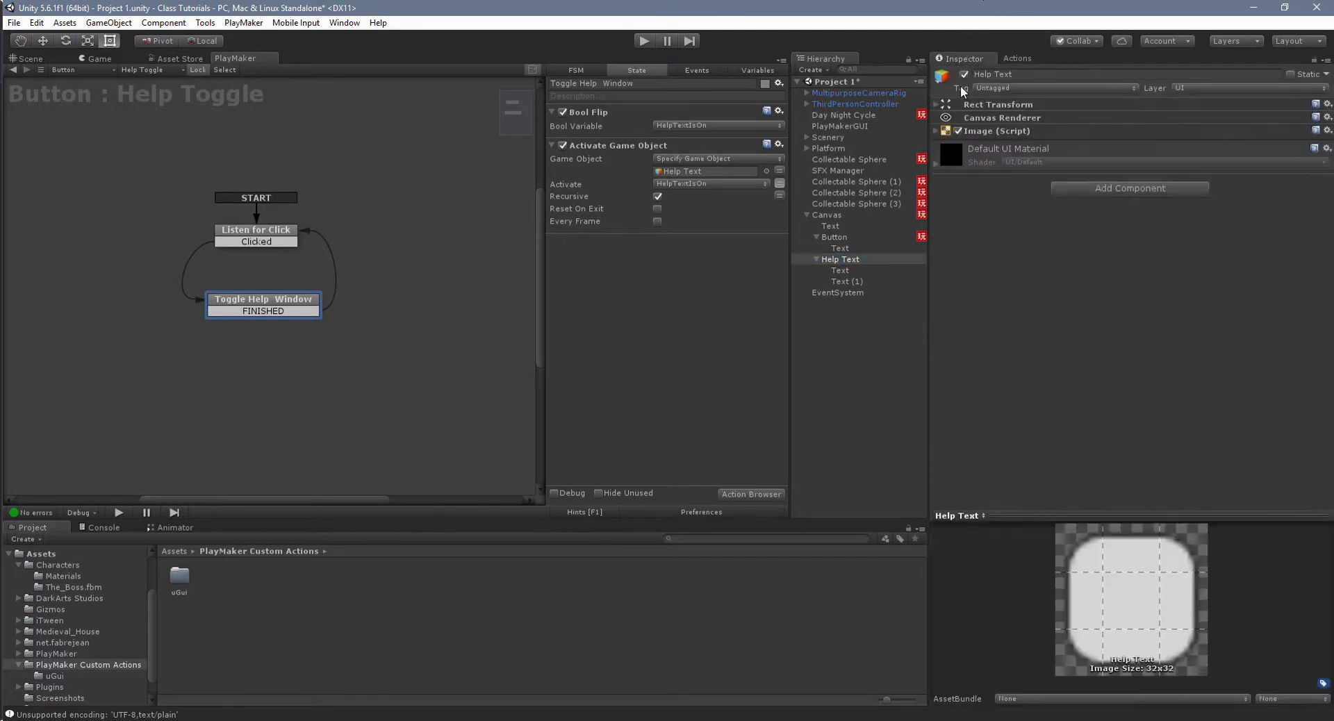
click(964, 74)
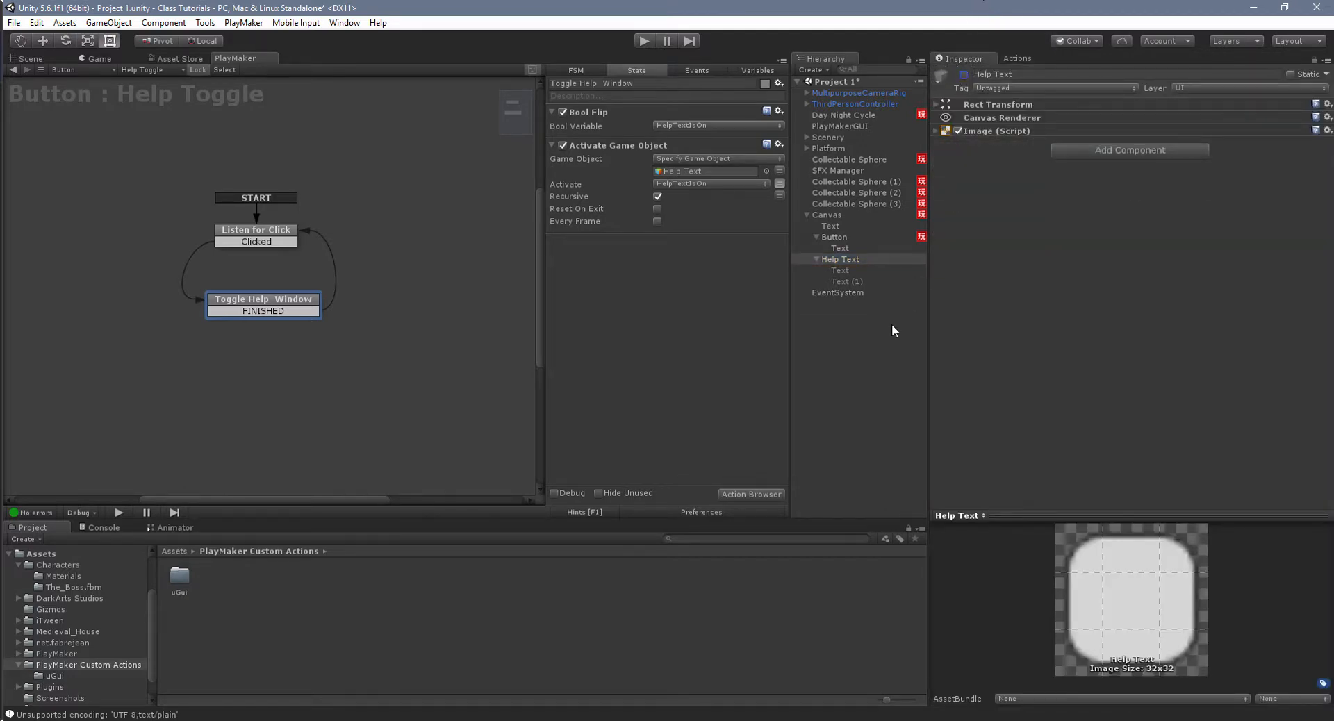
Play-test the scene by toggling the Help Text panel on and off with the Help button, and stop play mode.
click(643, 40)
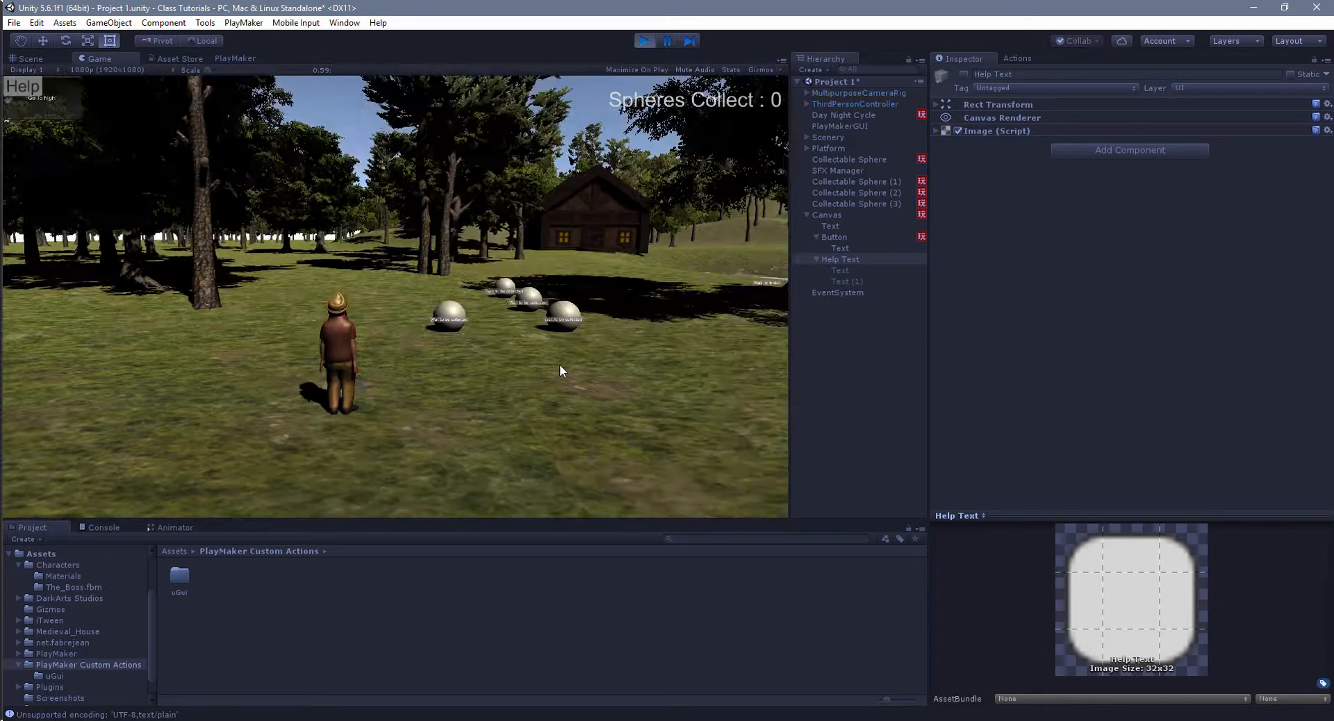
click(31, 85)
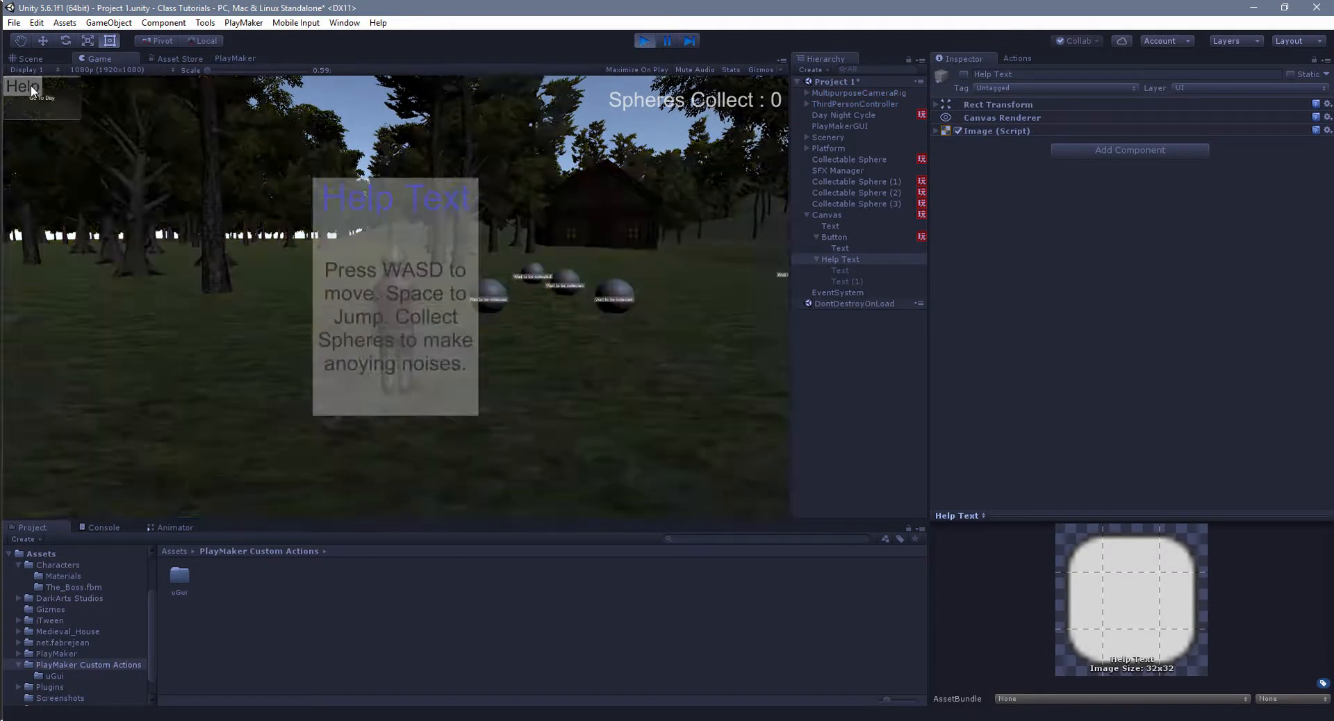
click(31, 85)
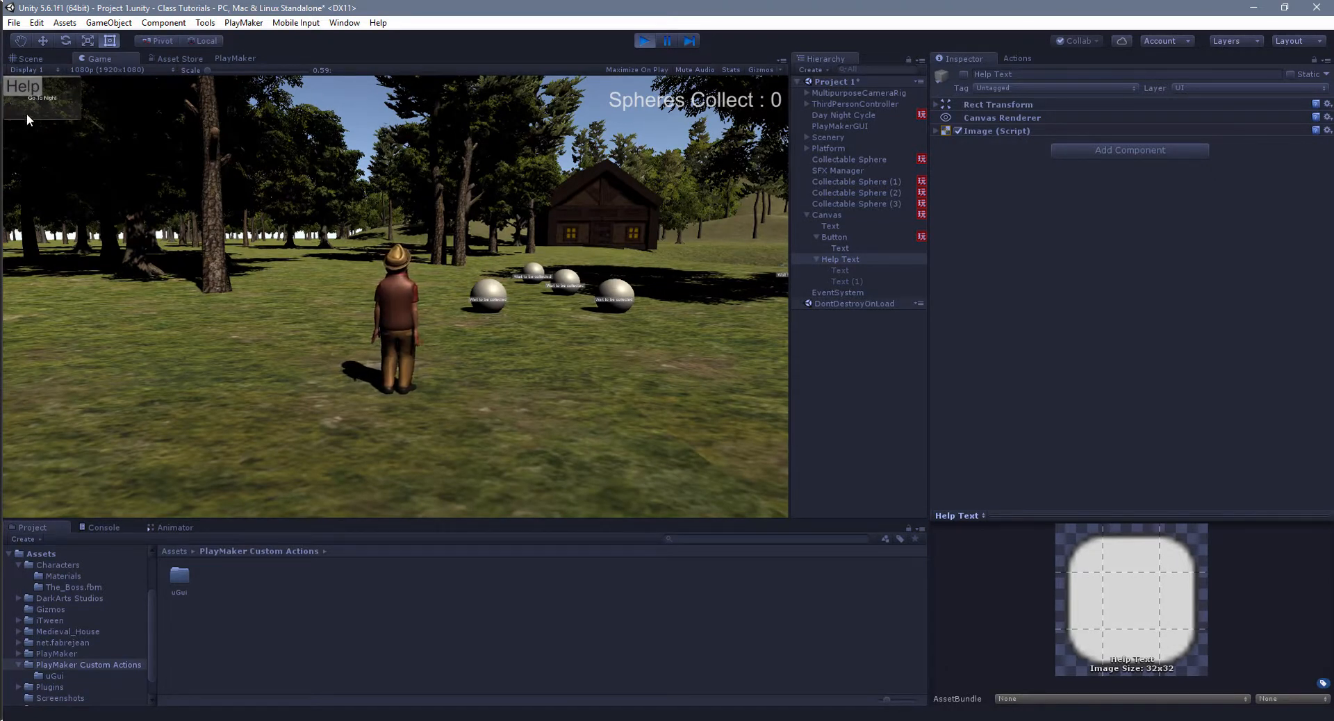
click(20, 86)
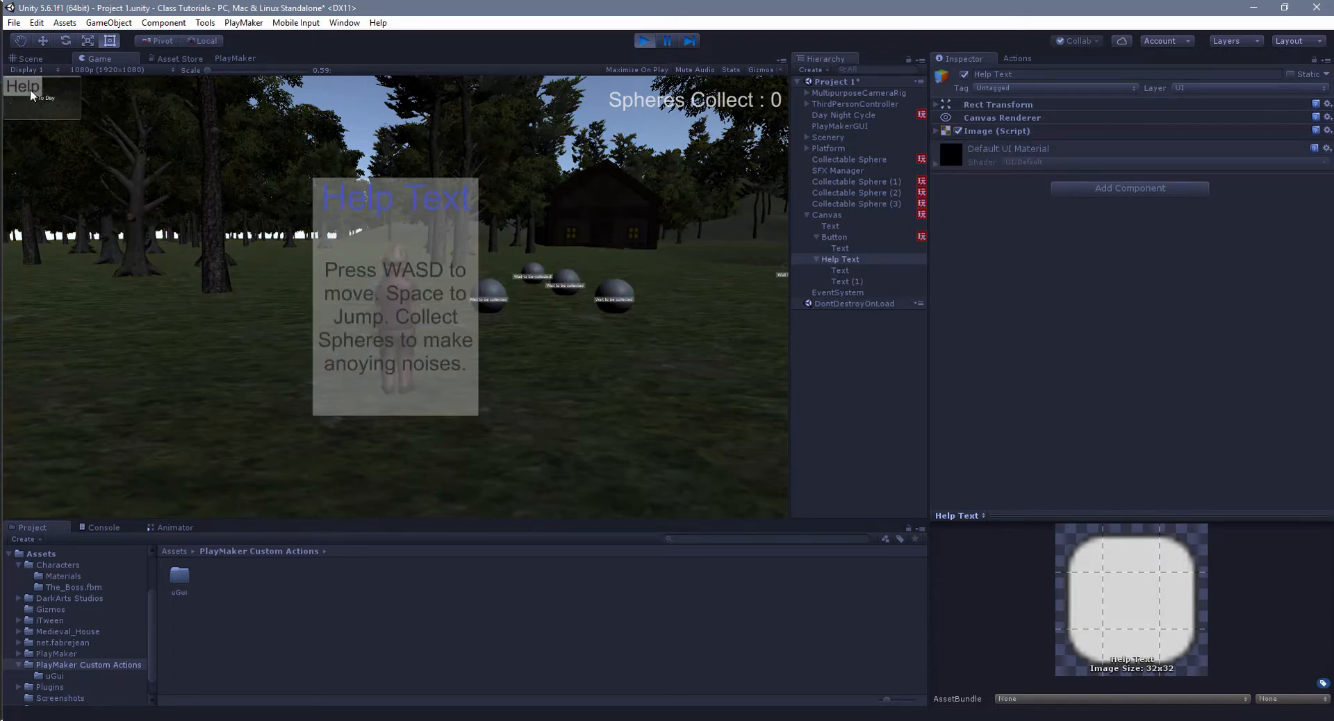
click(26, 85)
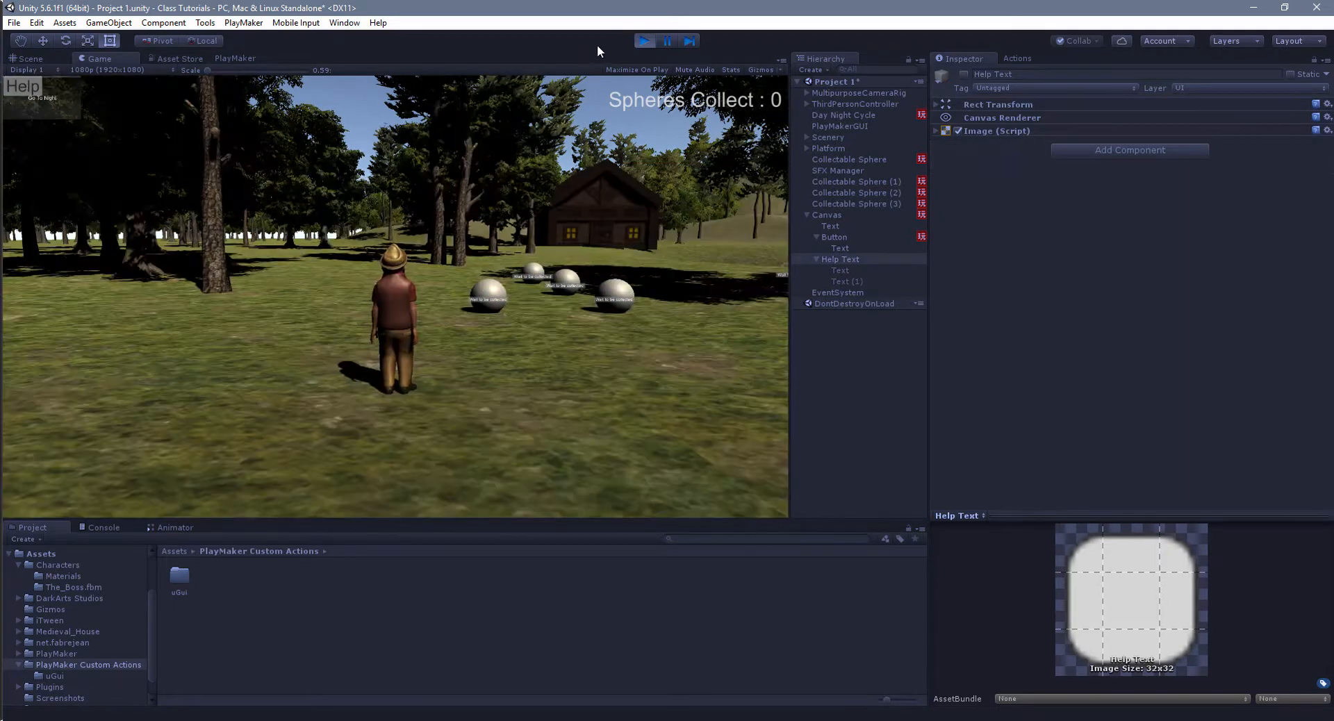
click(646, 40)
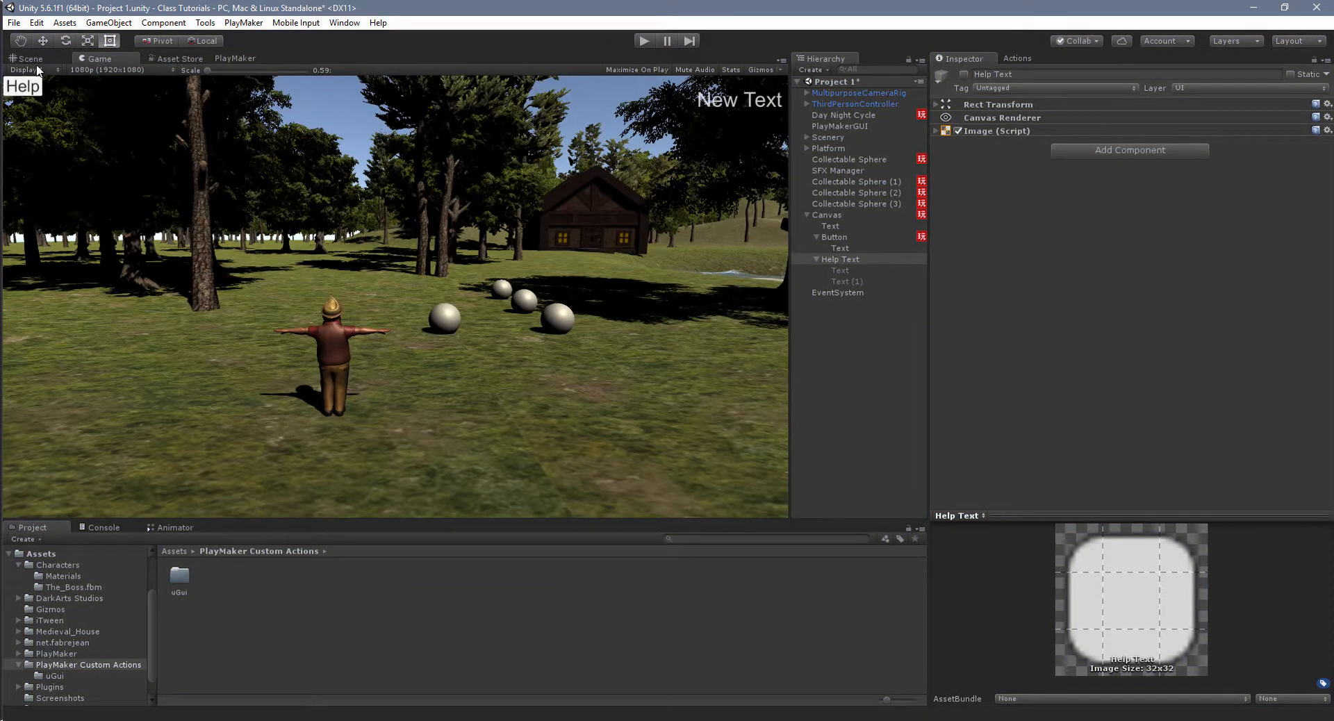
Move the Help button horizontally along the top edge of the canvas, clear of the day/night button in the corner.
click(35, 59)
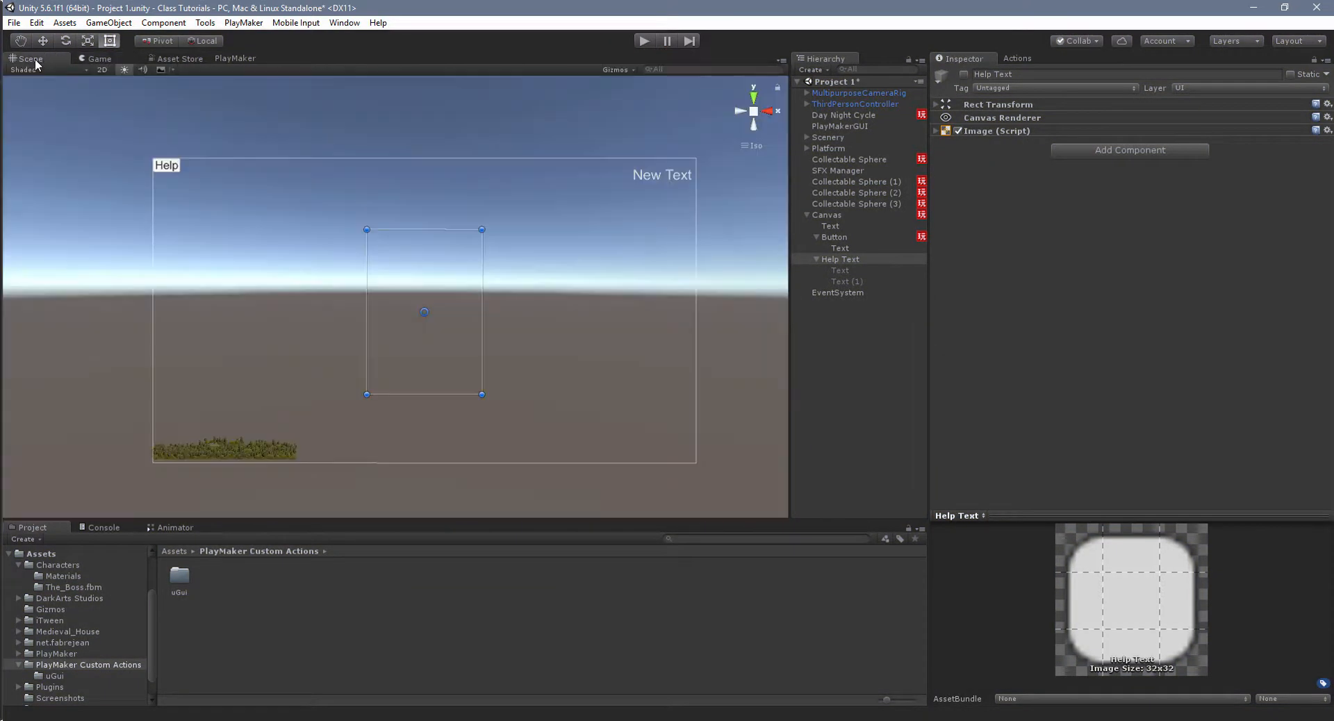
double_click(833, 237)
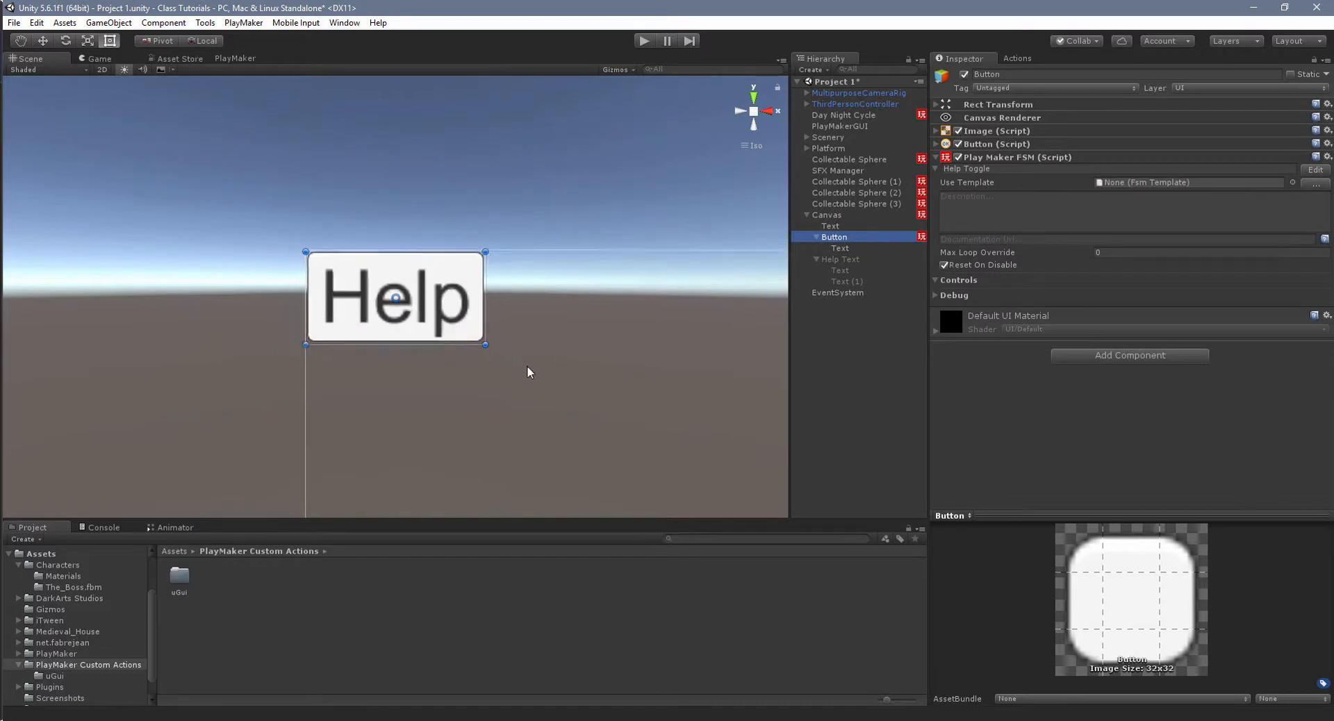
scroll(532, 386, down, 2)
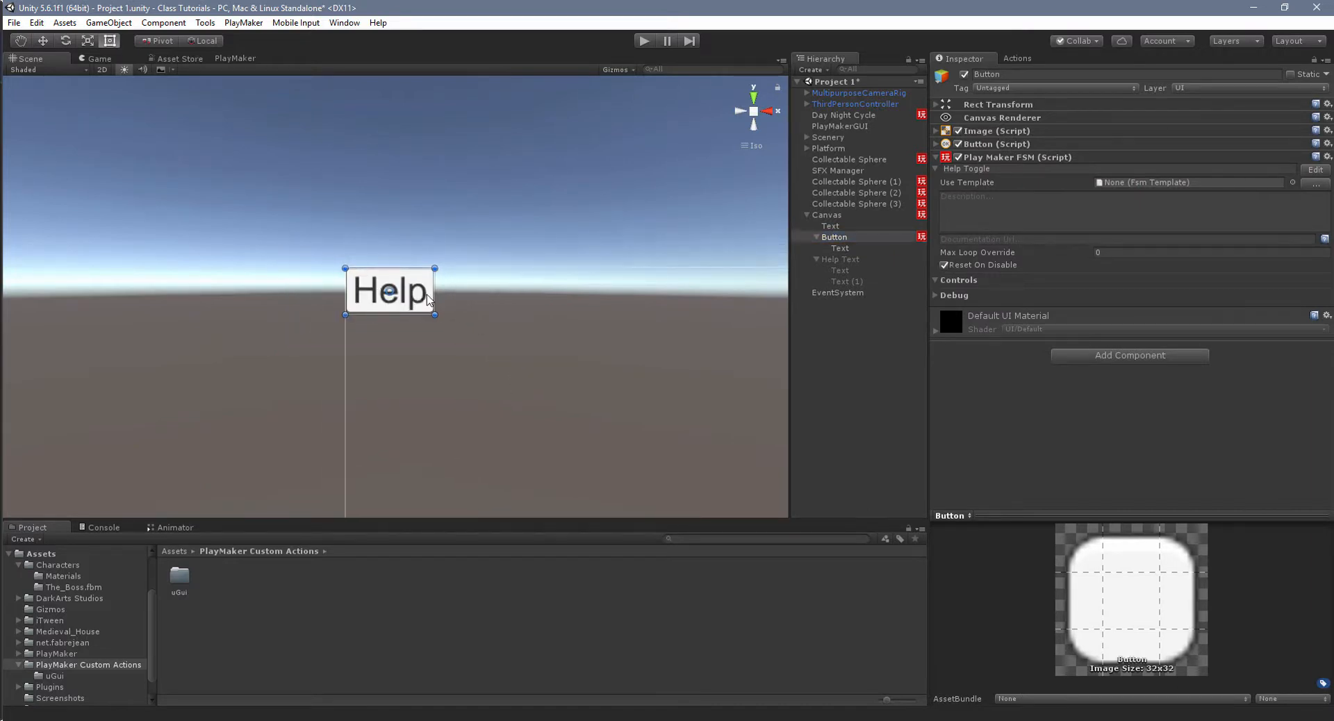
drag(421, 297, 710, 297)
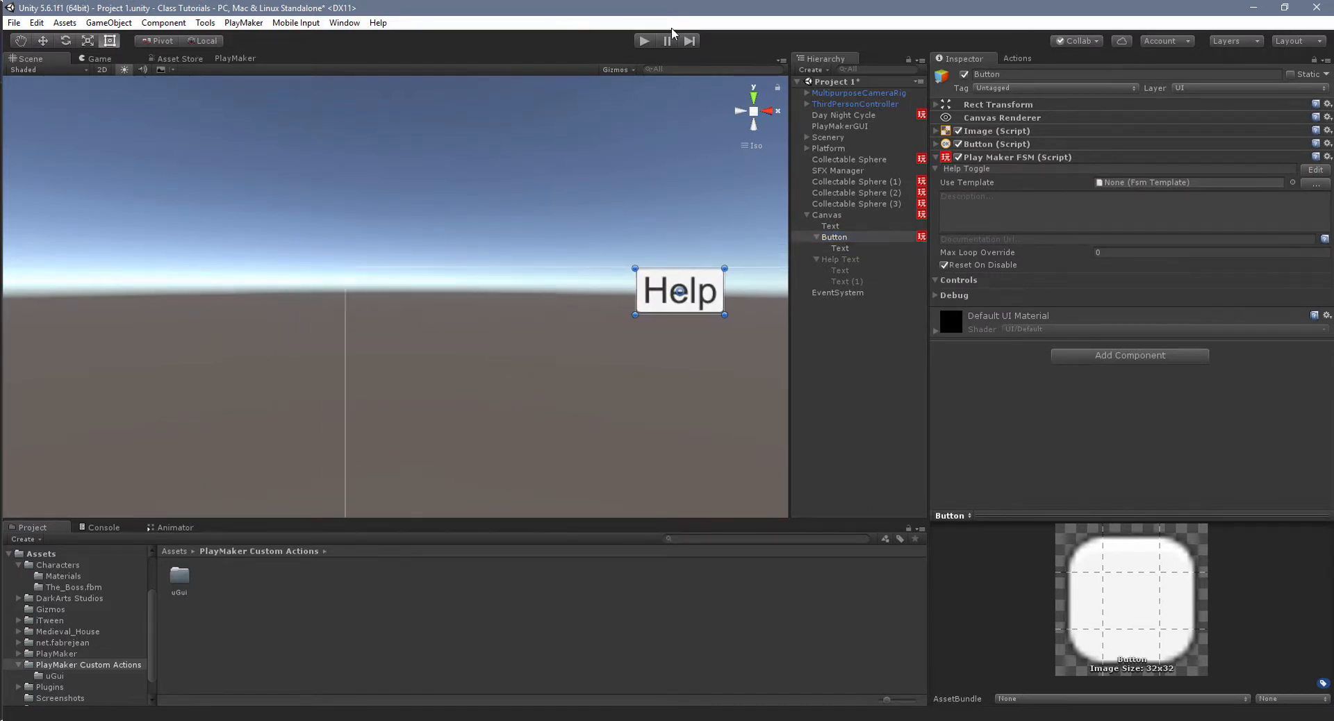
Play-test the Help button at its new position by toggling the Help Text panel repeatedly.
click(644, 41)
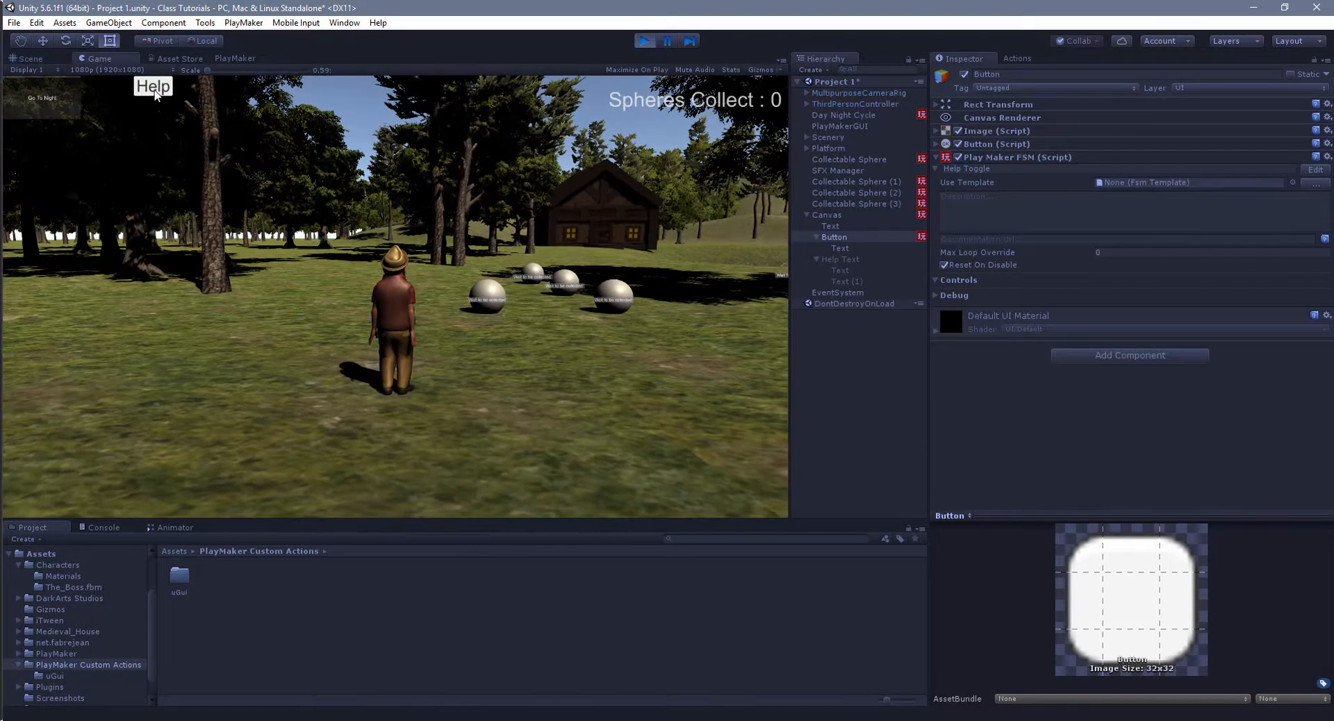
click(154, 91)
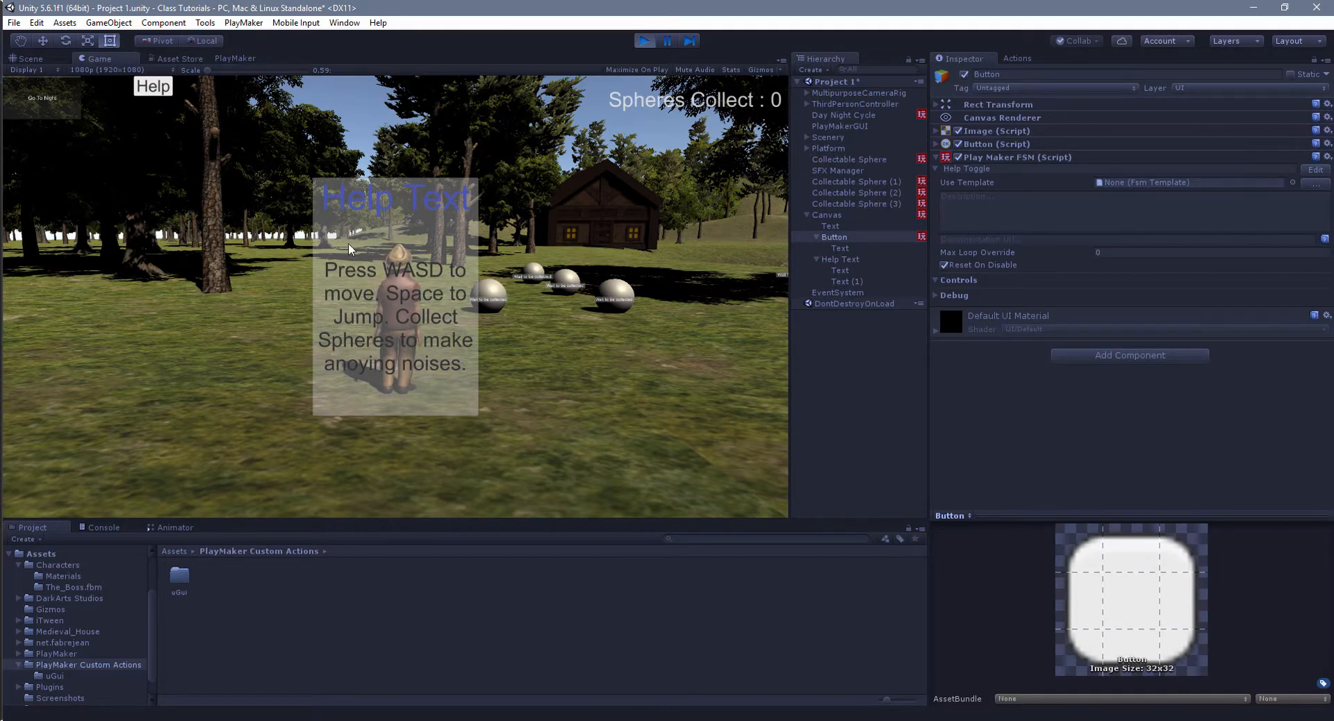
click(158, 87)
click(154, 86)
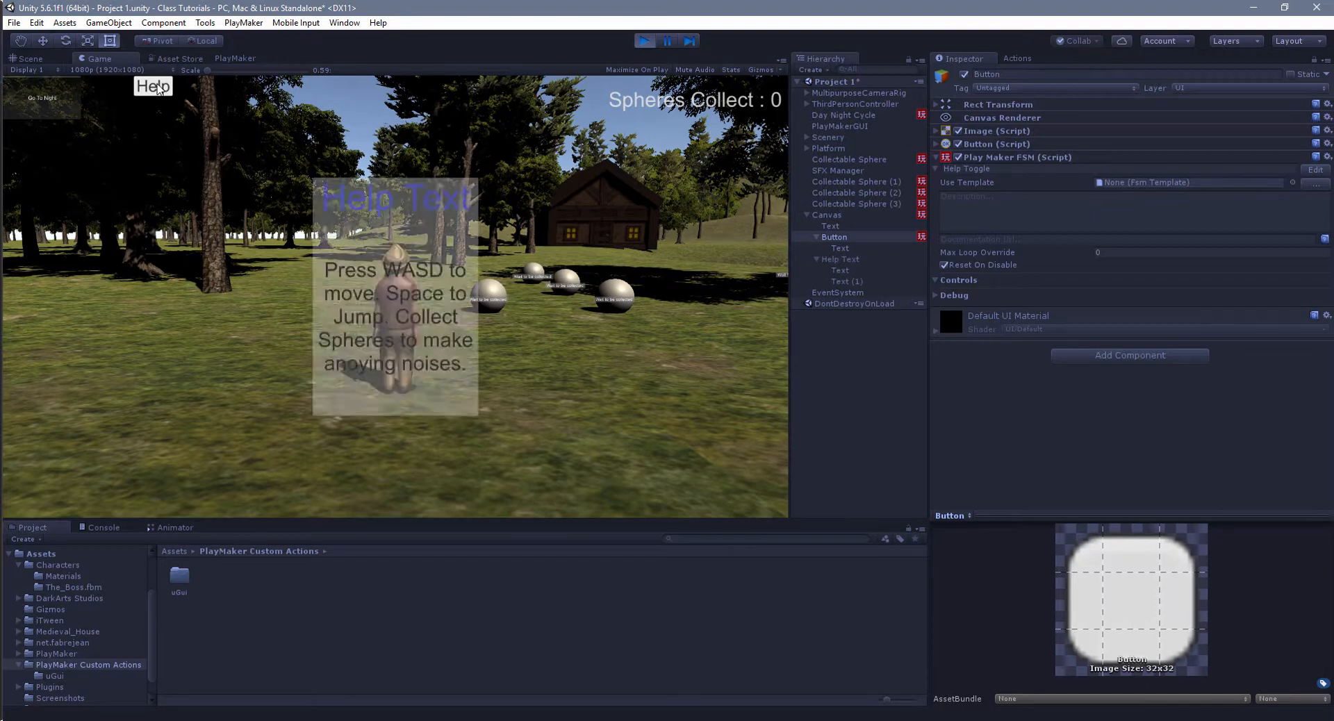
click(154, 86)
click(154, 87)
click(153, 86)
click(153, 86)
click(158, 87)
click(158, 87)
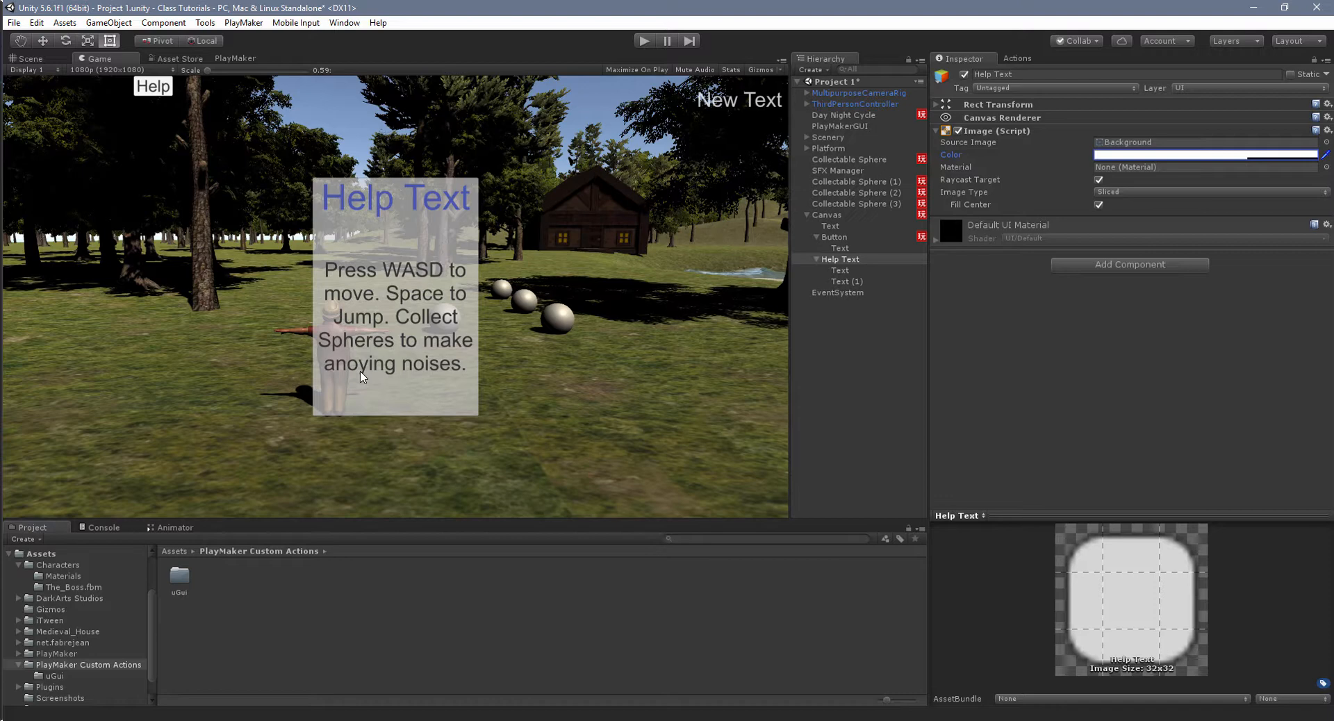
Add a UI Button as a child of the Help Text panel in the scene.
click(42, 59)
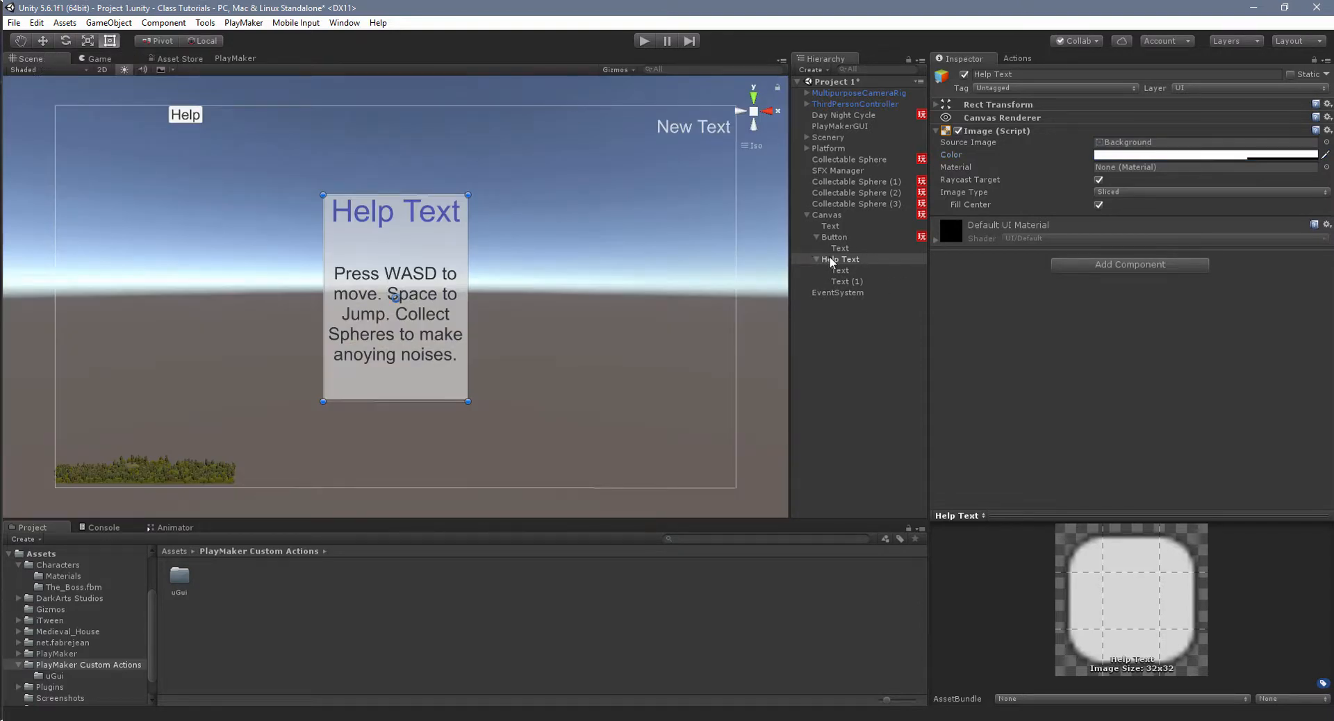
scroll(651, 371, up, 5)
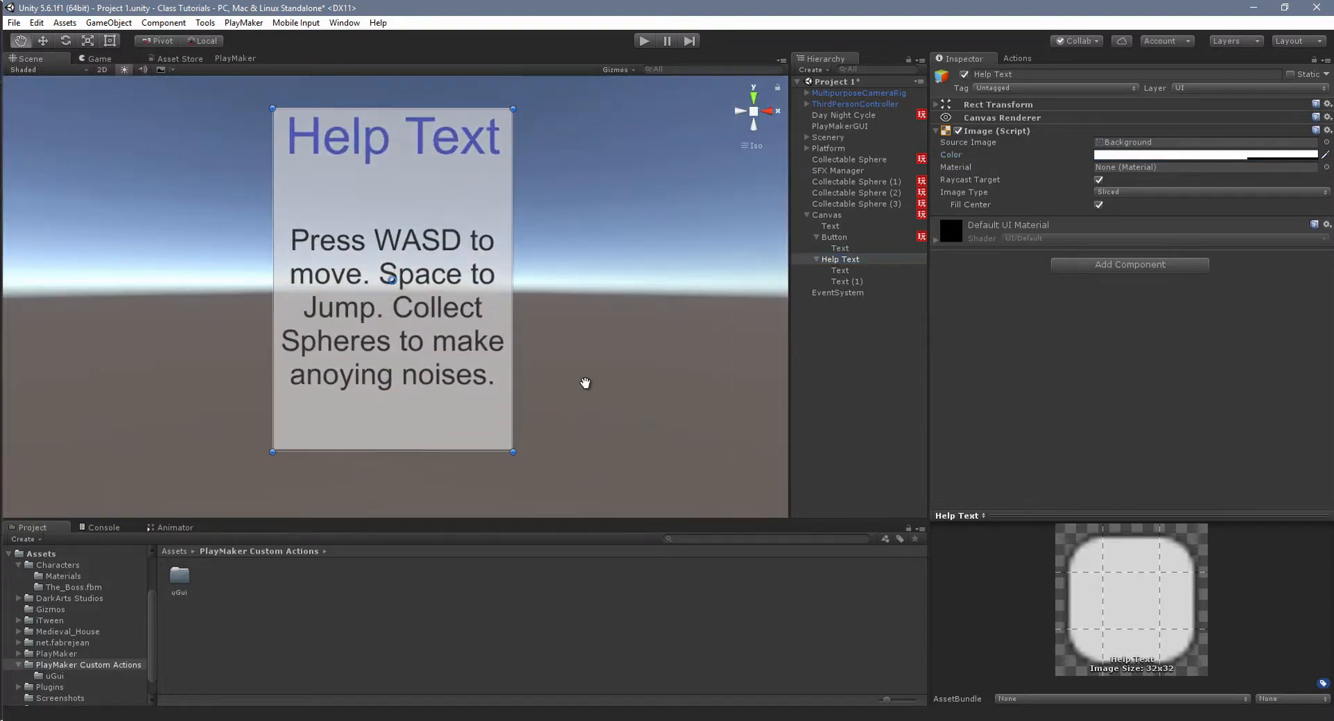
key(t)
right_click(840, 260)
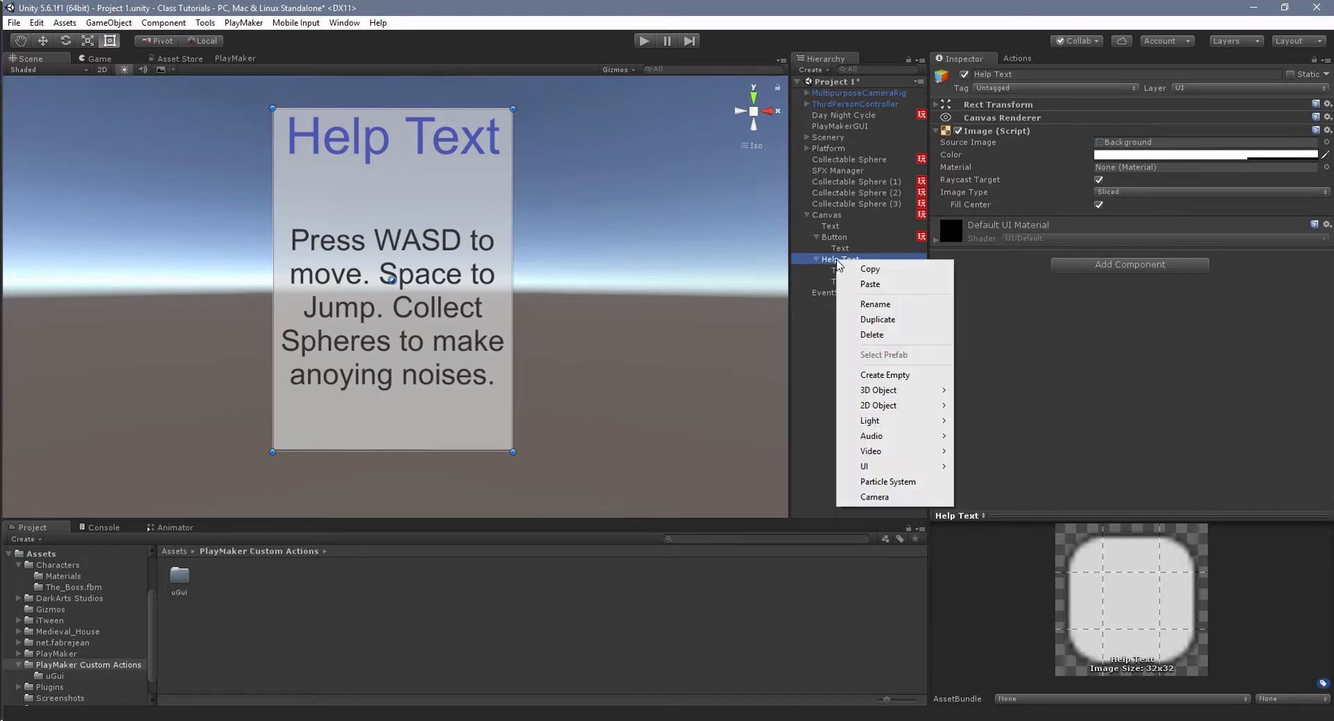
mouse_move(915, 469)
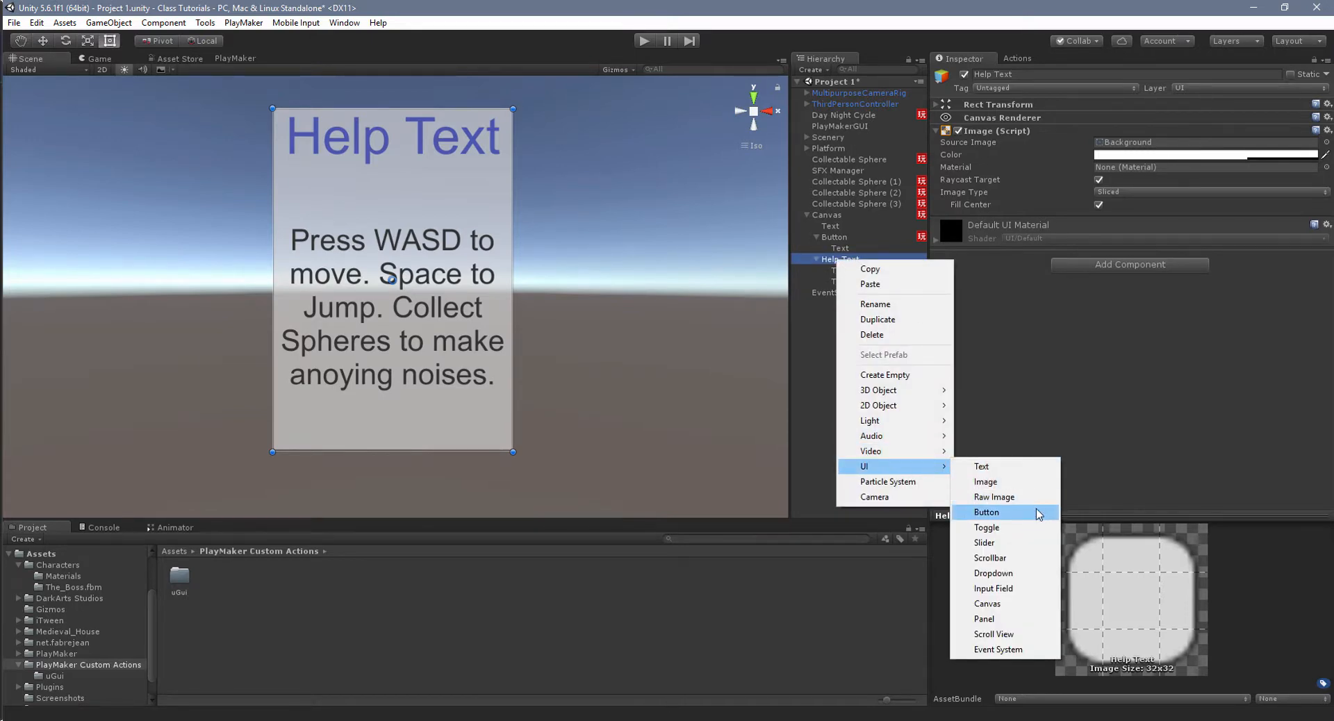
click(1039, 514)
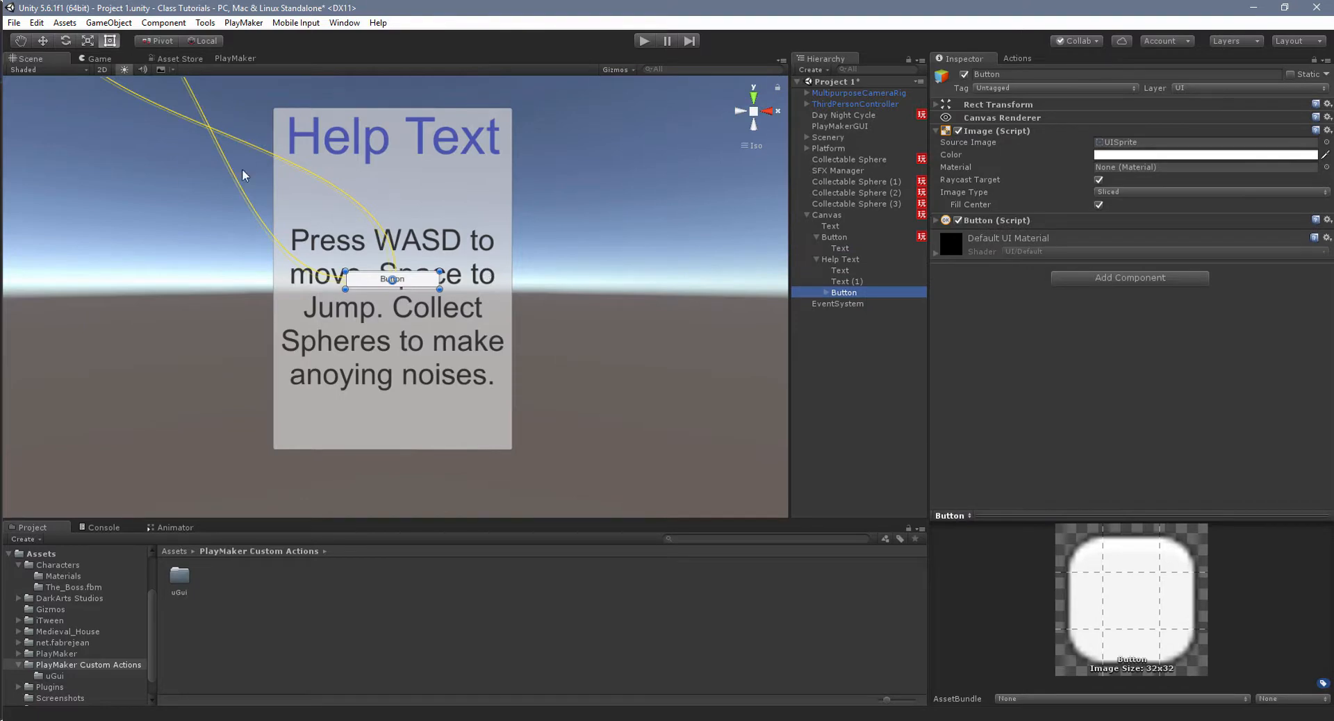
Place the new button along the Help Text panel's bottom edge, stretch it to the panel's full width and make it taller.
scroll(318, 258, down, 5)
middle_drag(307, 245, 312, 263)
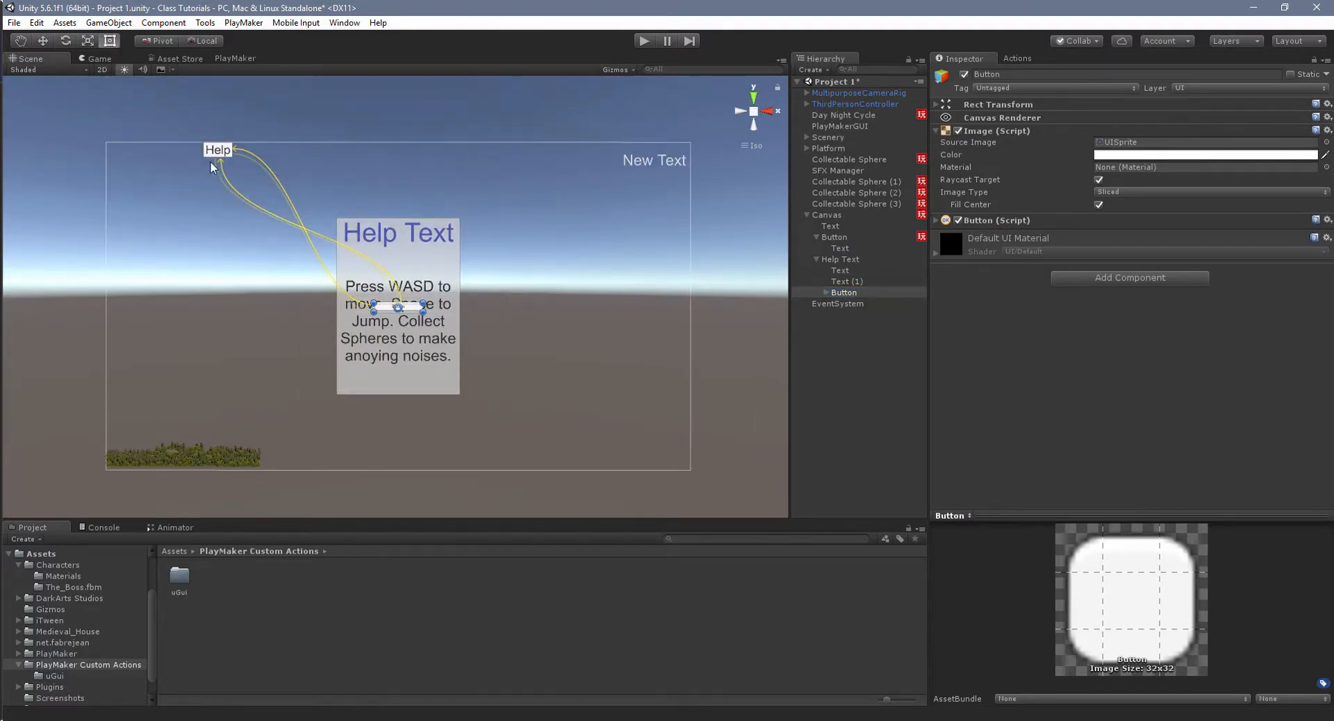
scroll(542, 377, up, 7)
middle_drag(640, 384, 587, 314)
drag(401, 236, 478, 355)
scroll(521, 376, up, 3)
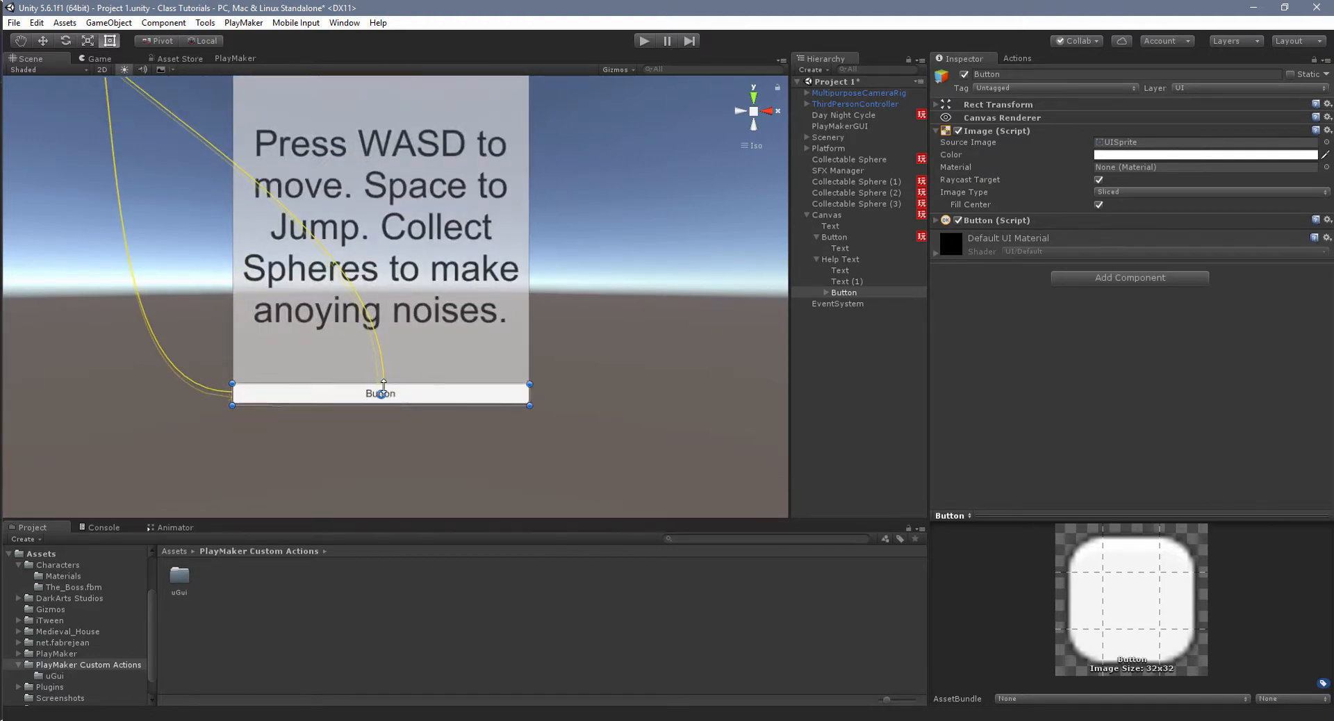
drag(402, 382, 403, 359)
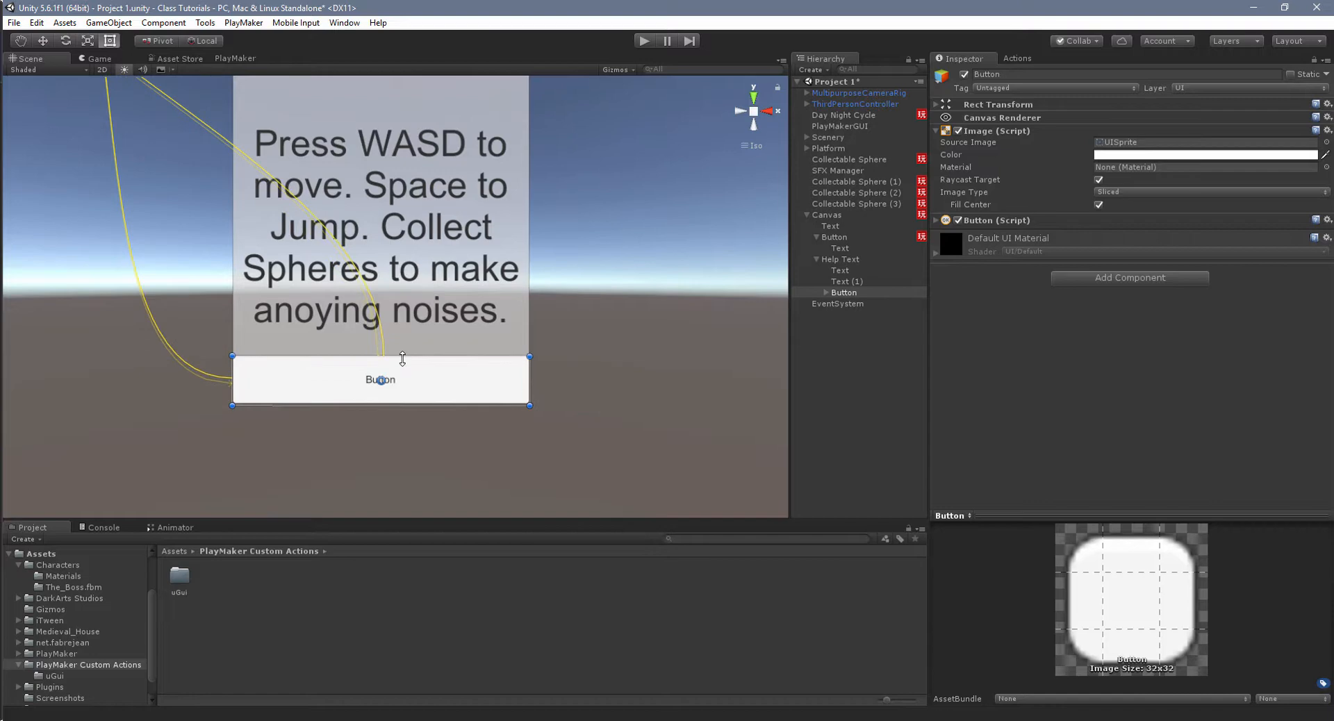
Shorten the help instructions' text box so its bottom edge meets the top of the new button.
click(843, 282)
click(835, 270)
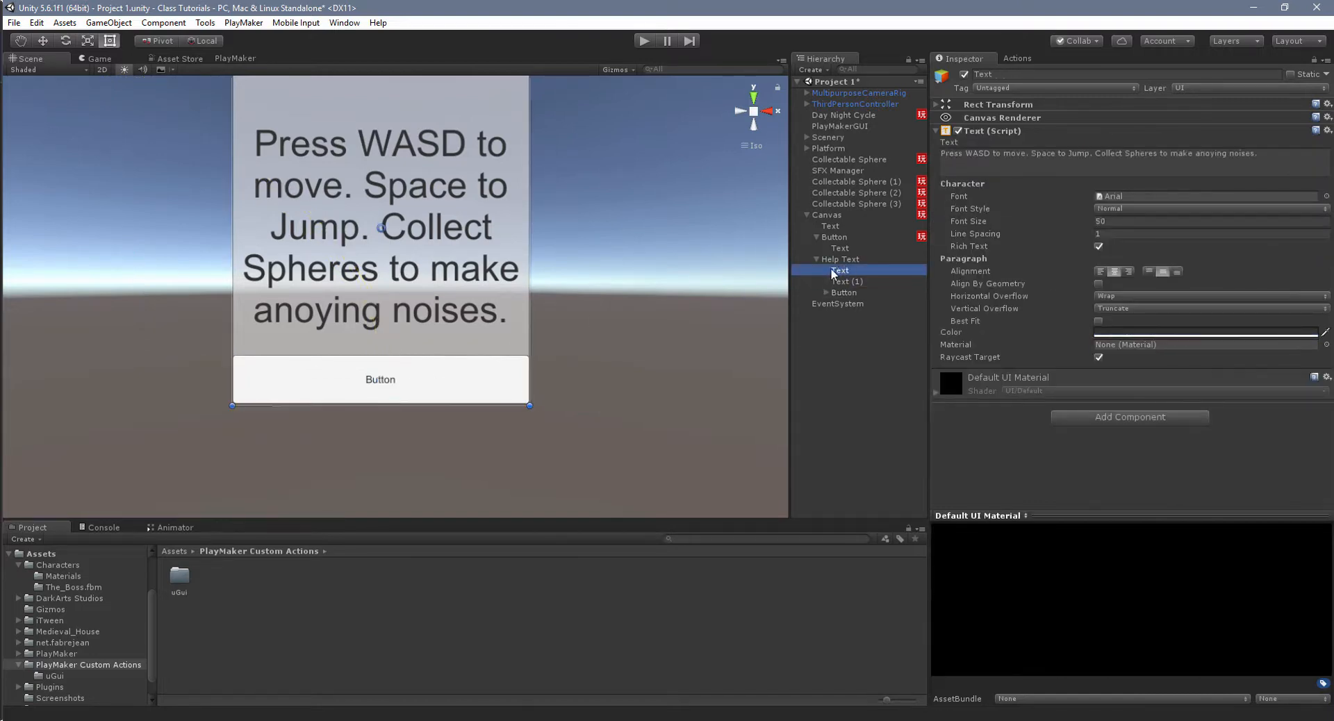
drag(377, 402, 381, 353)
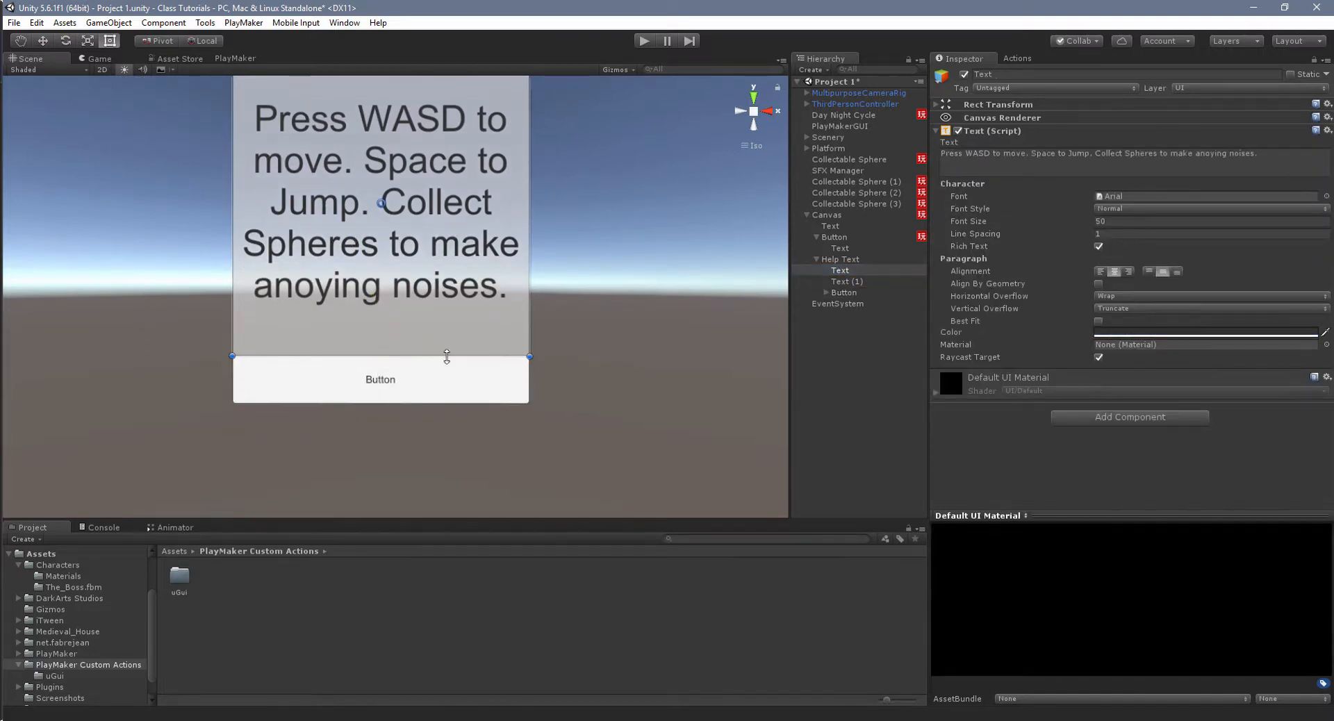
Set the new button's label to "Close Window" with font size 30.
click(842, 282)
click(842, 292)
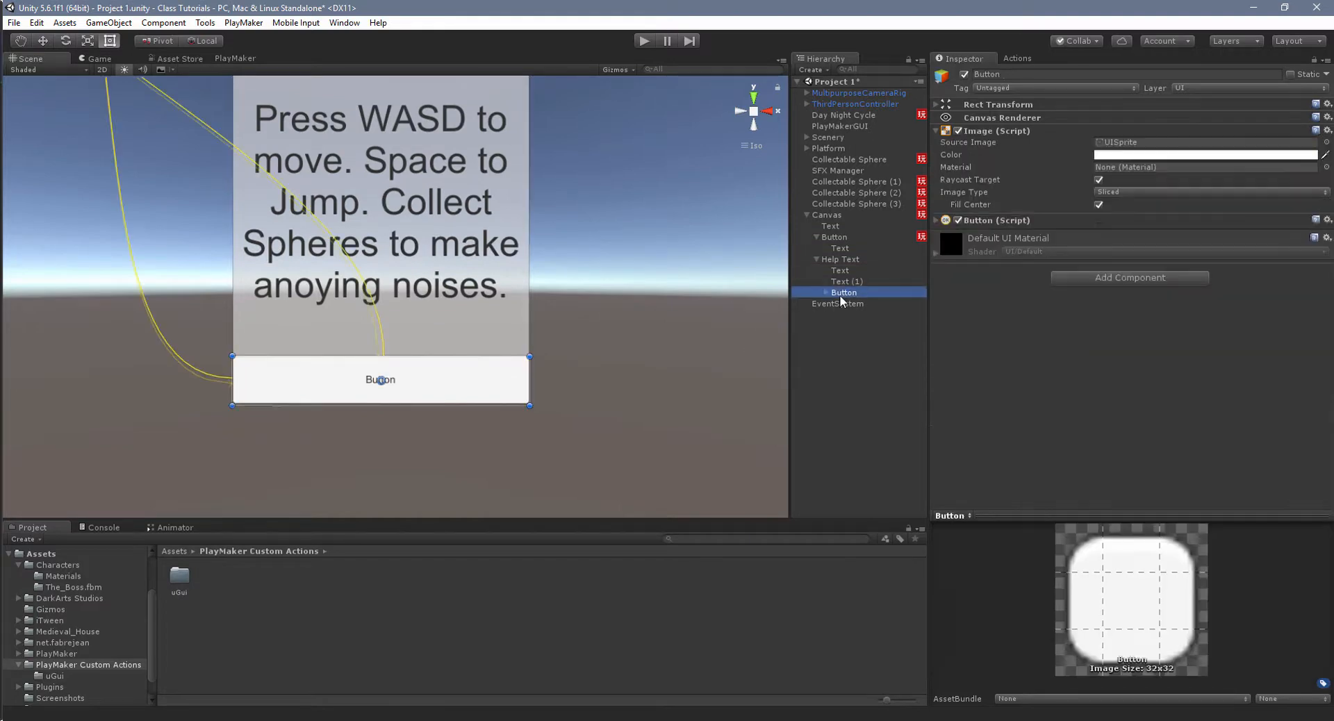
click(825, 292)
click(848, 304)
click(972, 155)
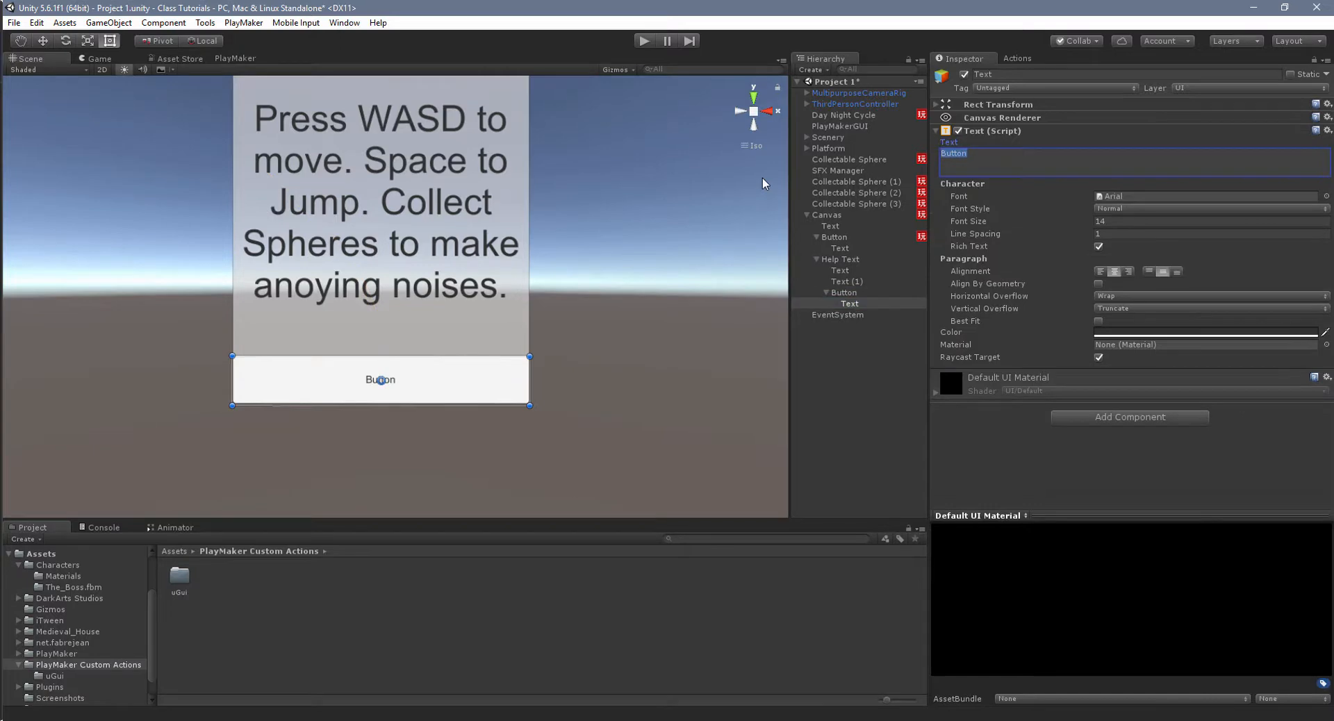
text(Close Window)
click(1035, 222)
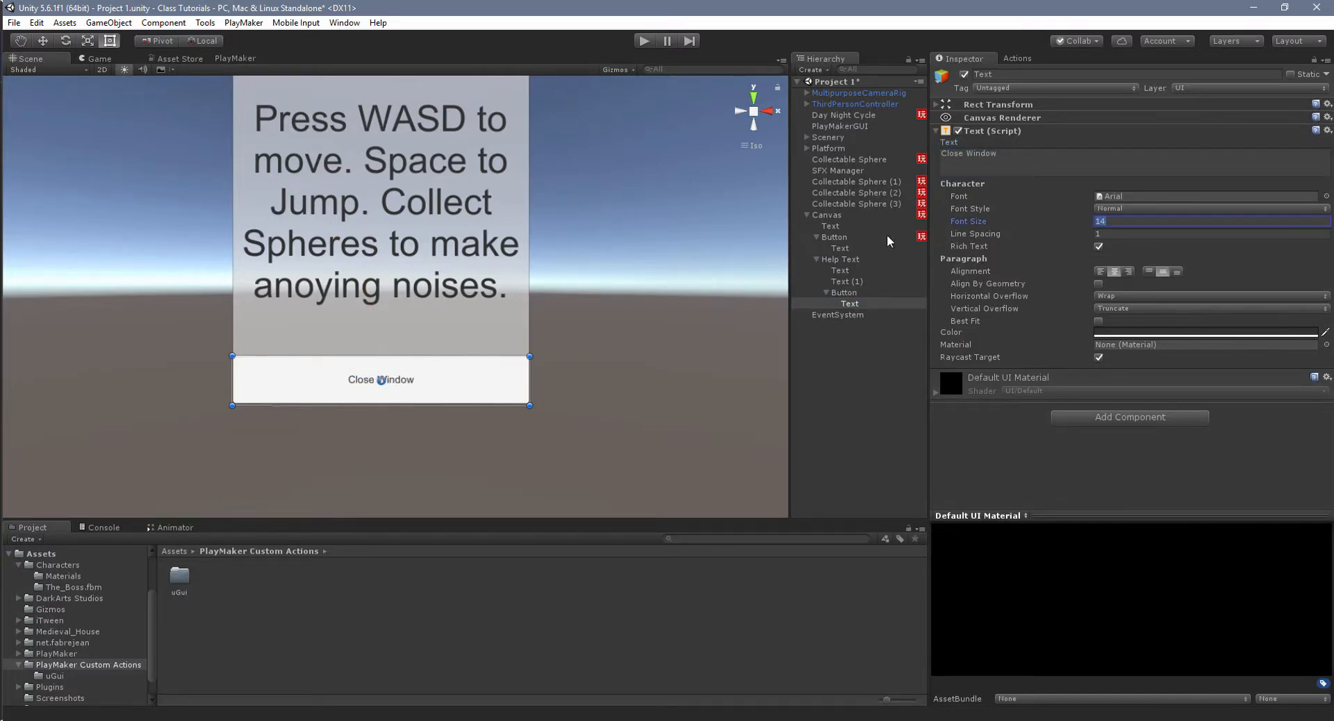
text(30)
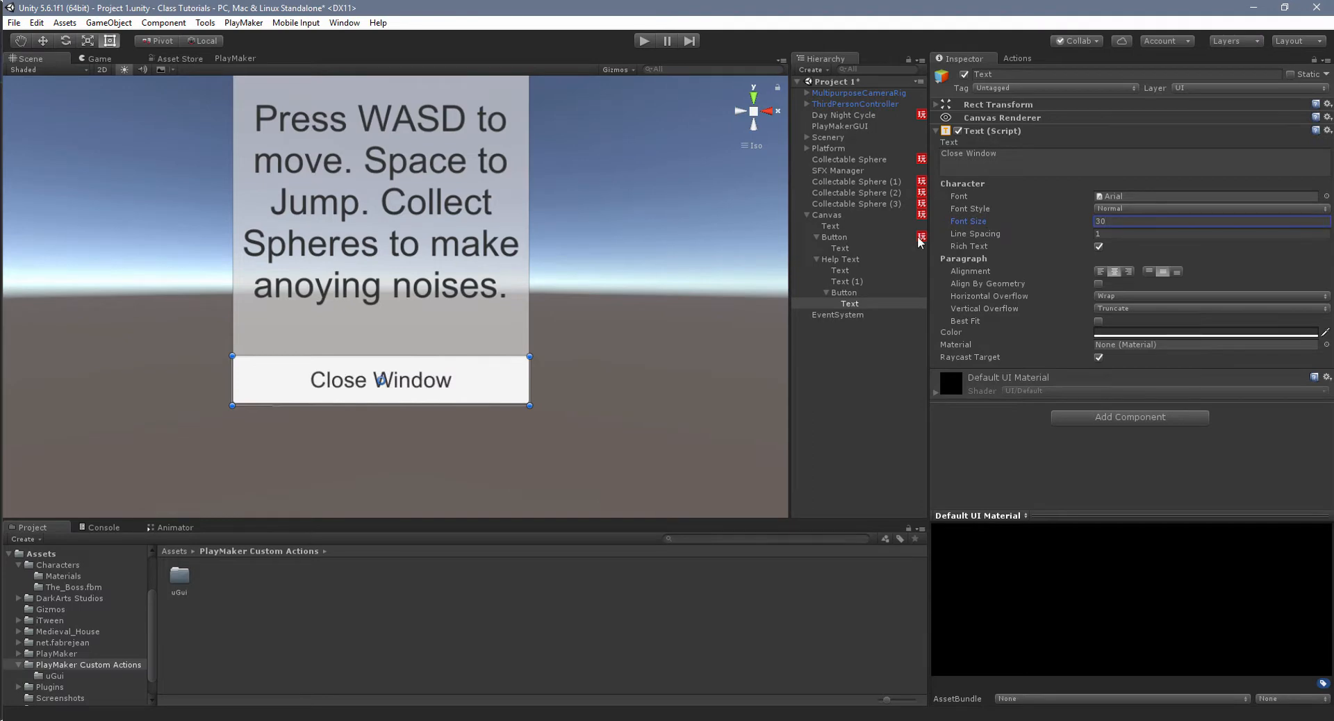
Change the Close Window button's image color to dark red.
click(861, 295)
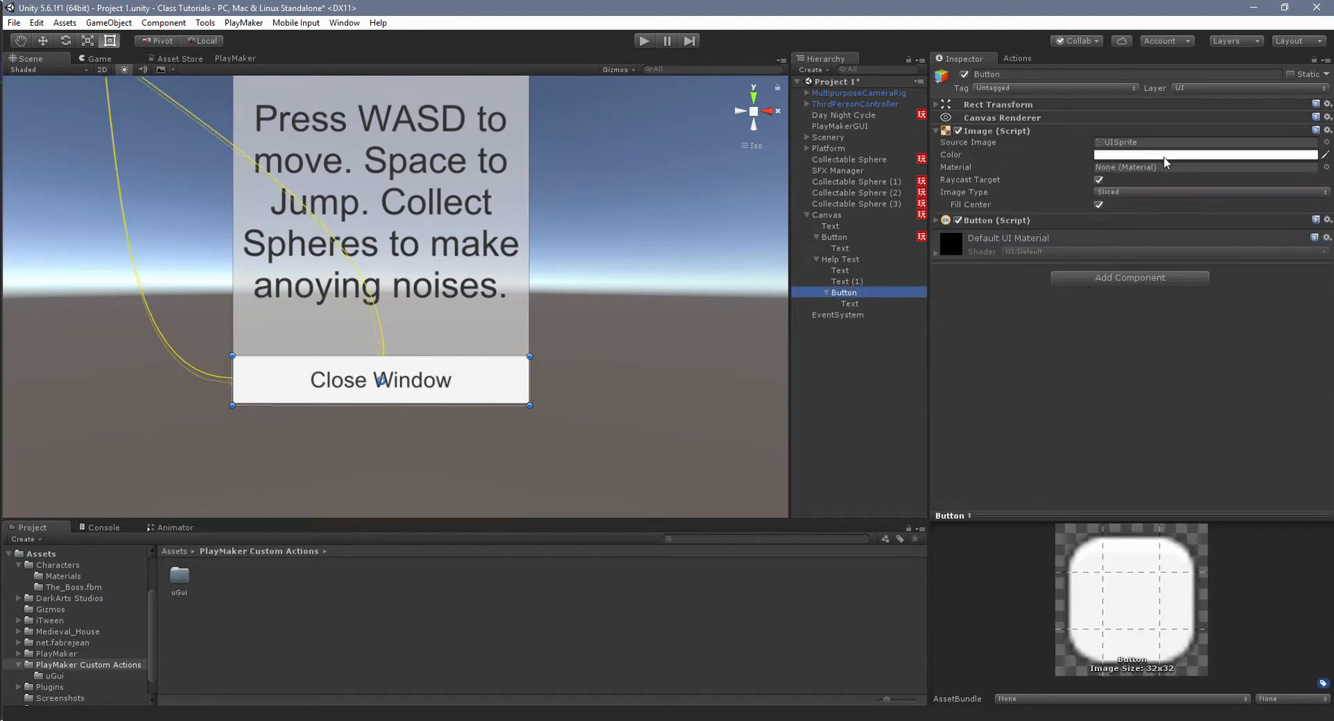
click(1167, 155)
mouse_move(373, 280)
mouse_down()
mouse_move(444, 282)
mouse_move(416, 281)
mouse_move(415, 329)
mouse_up()
click(502, 219)
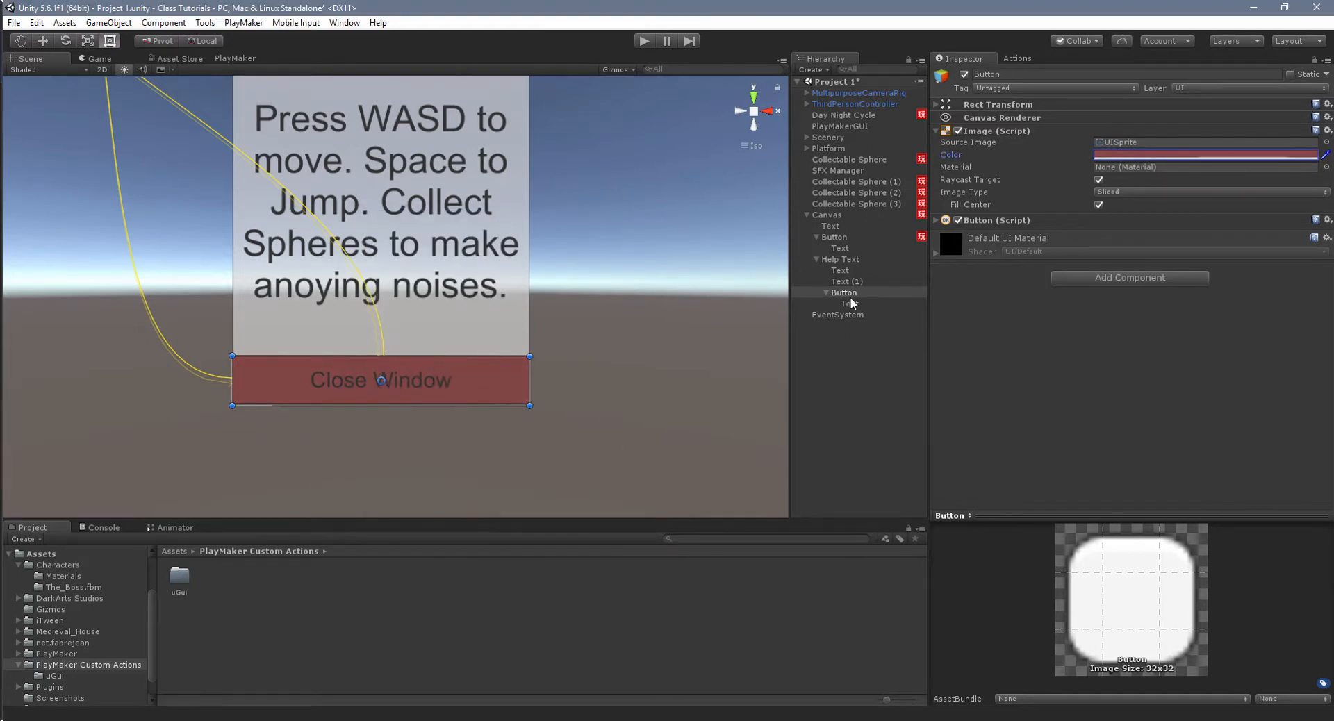
Change the Close Window label's text color to near-white.
click(895, 306)
click(1135, 334)
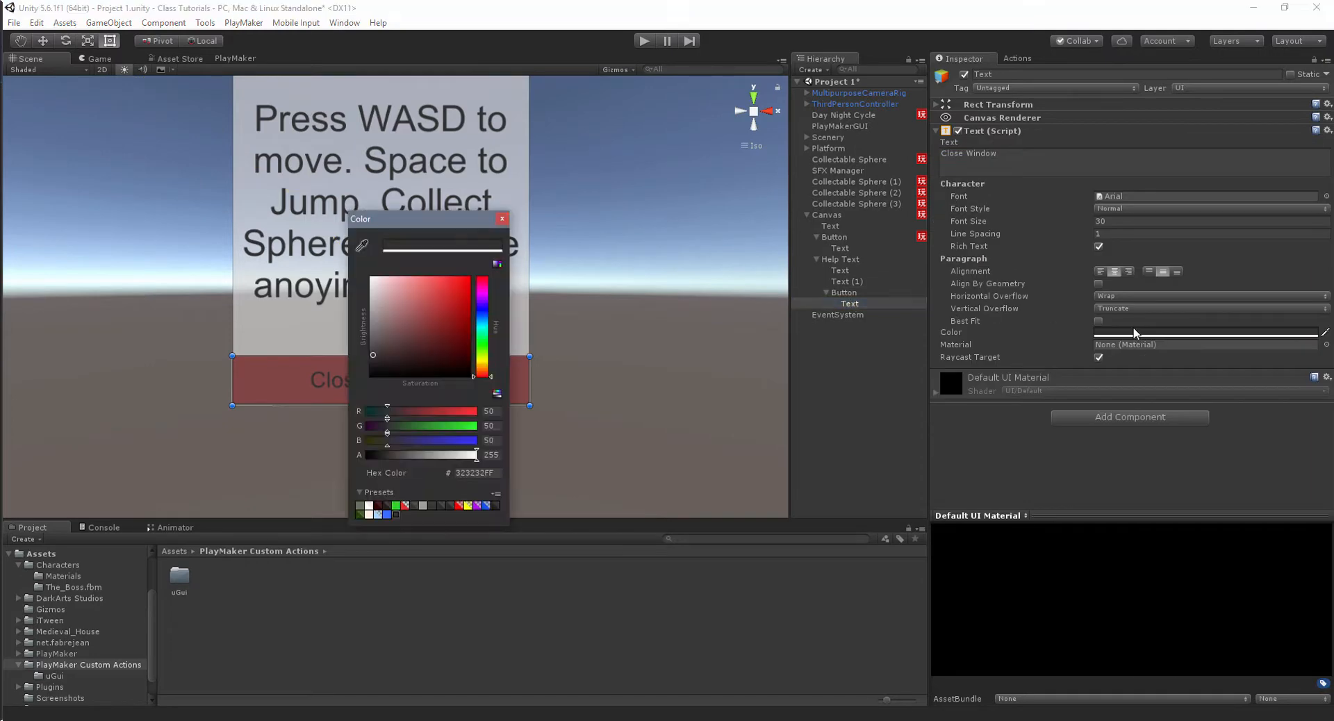
drag(381, 354, 369, 292)
click(502, 220)
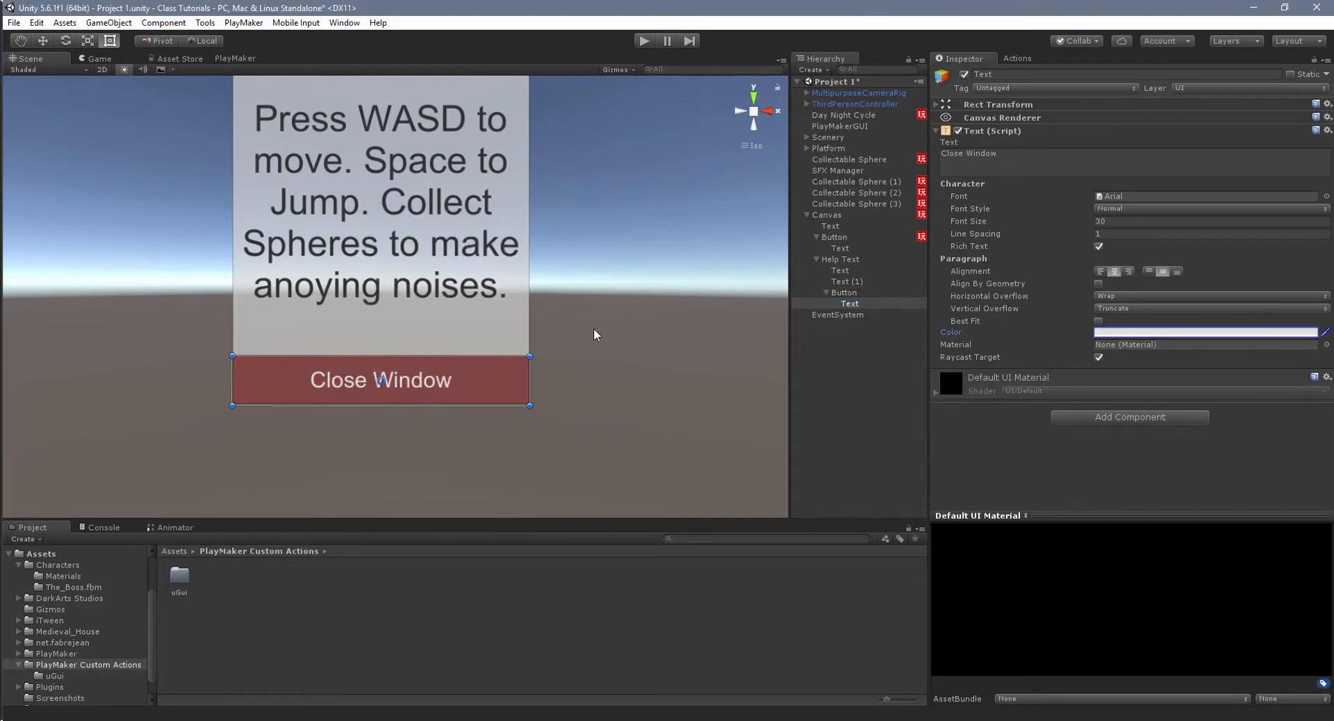
click(596, 335)
scroll(596, 335, down, 6)
middle_drag(557, 305, 570, 356)
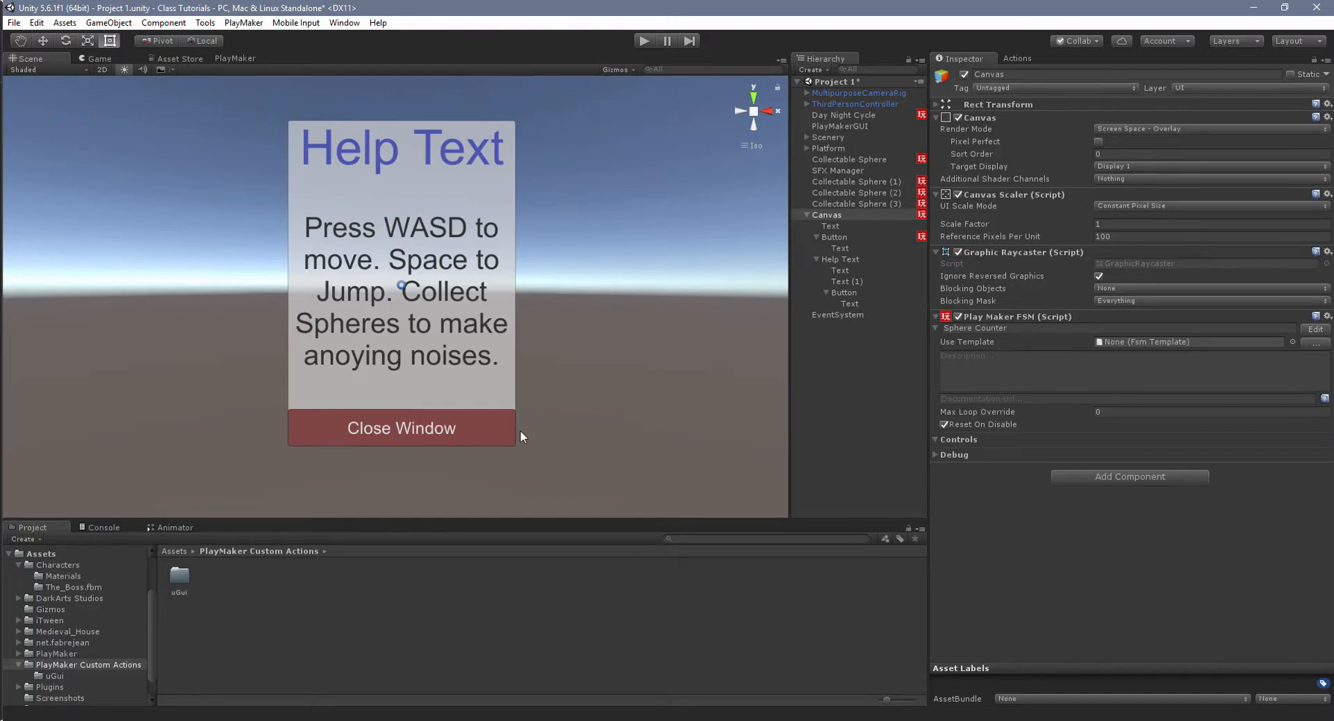
scroll(521, 436, up, 3)
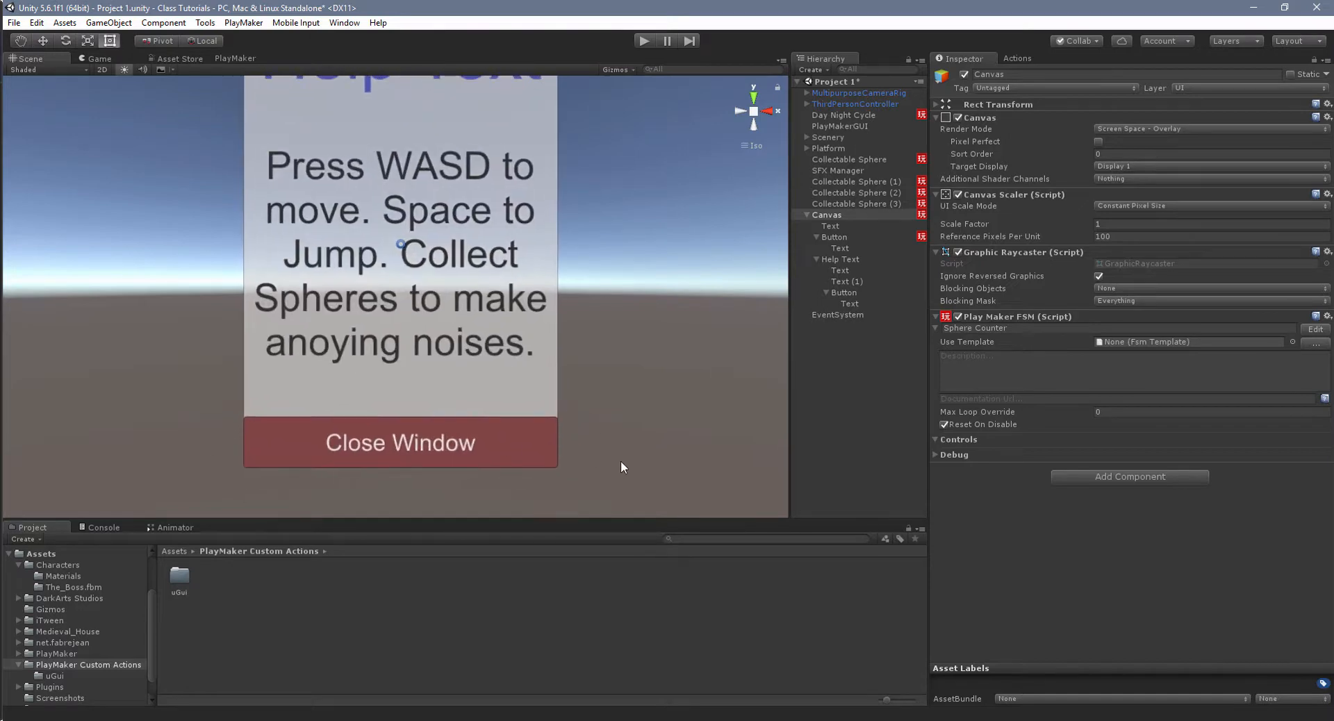
Add an On Click event to the Close Window button with the Help Text panel as its target object.
click(853, 292)
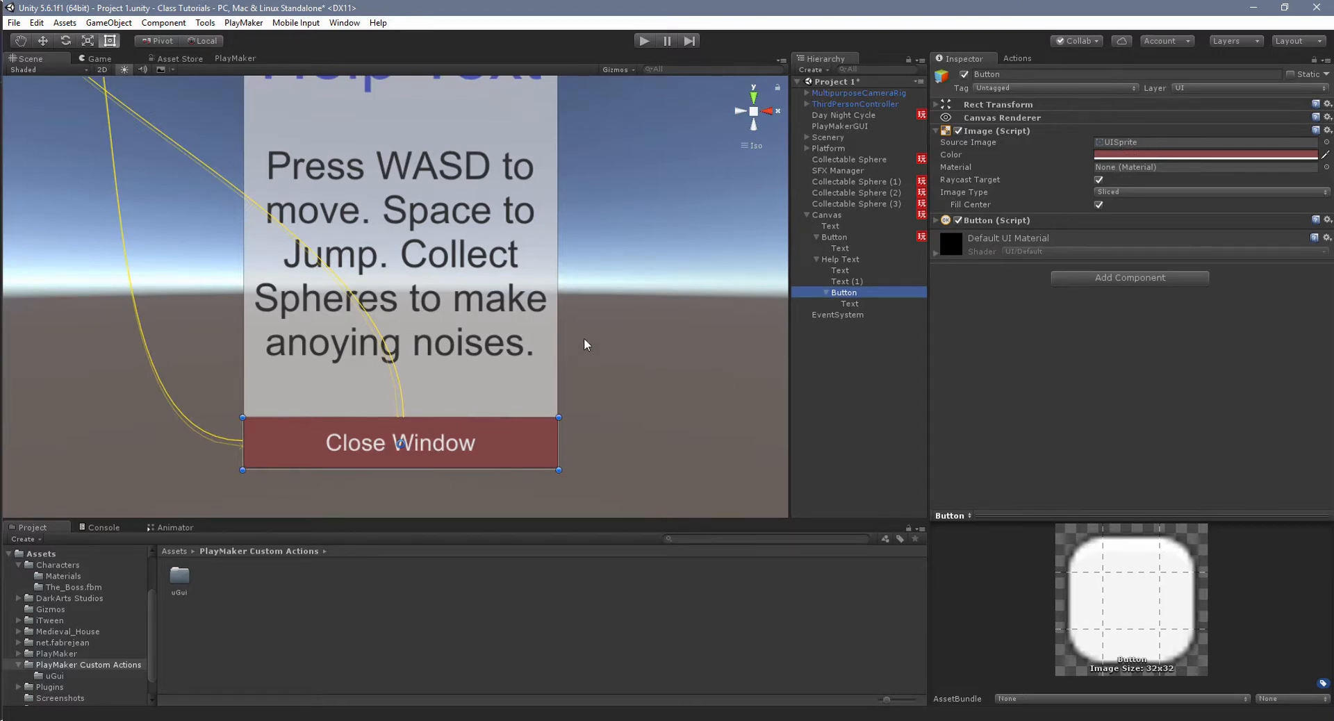
scroll(567, 262, down, 4)
middle_drag(557, 255, 559, 291)
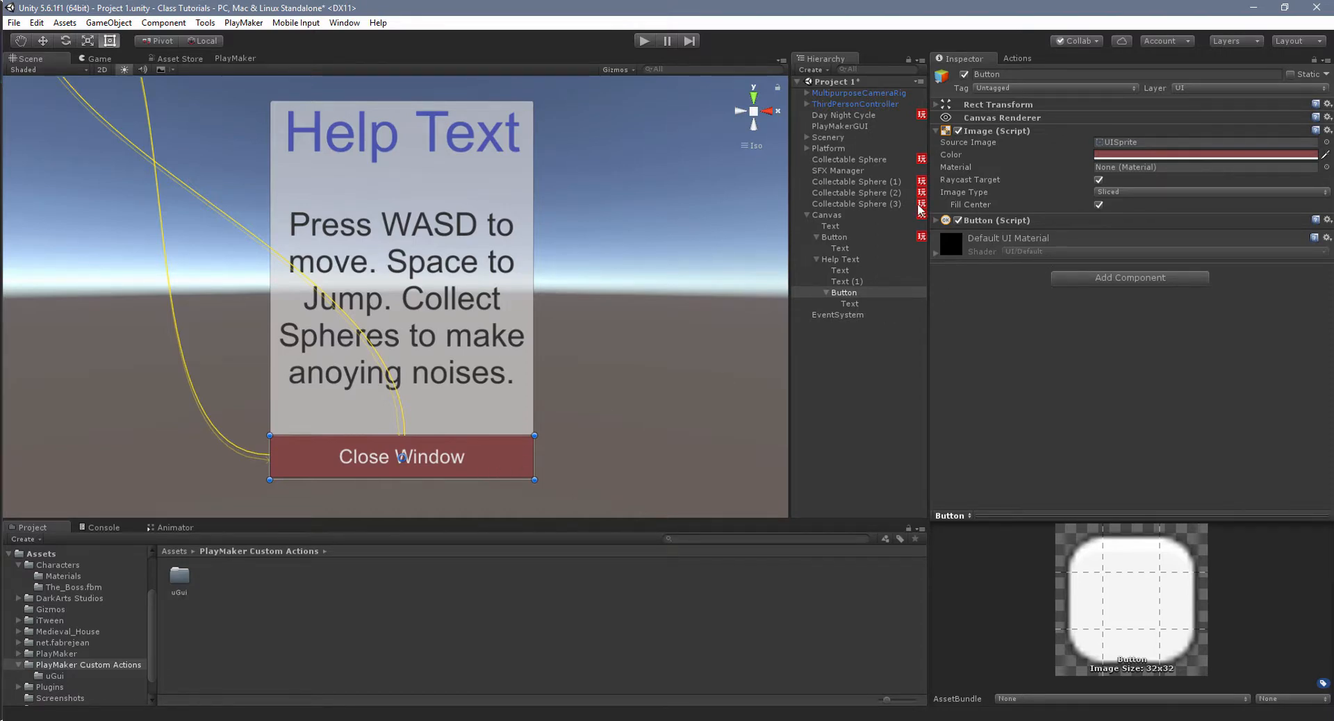
click(935, 219)
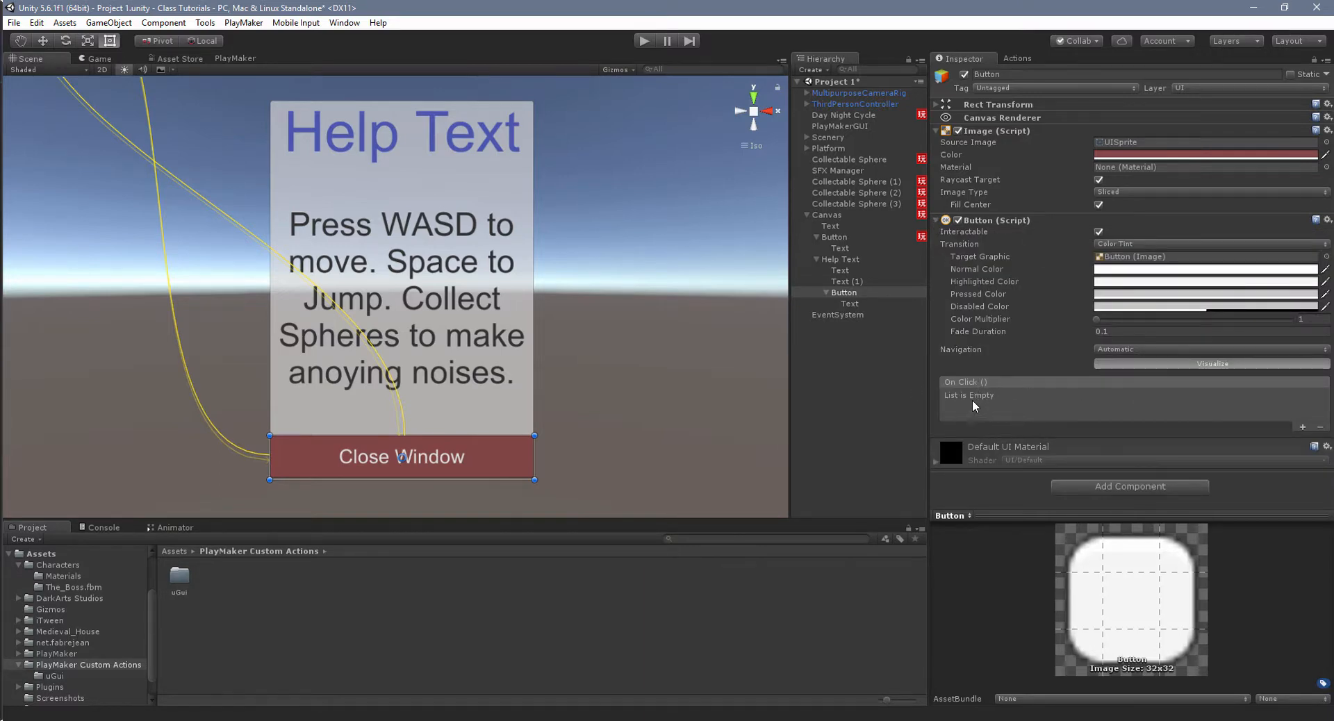
click(1302, 427)
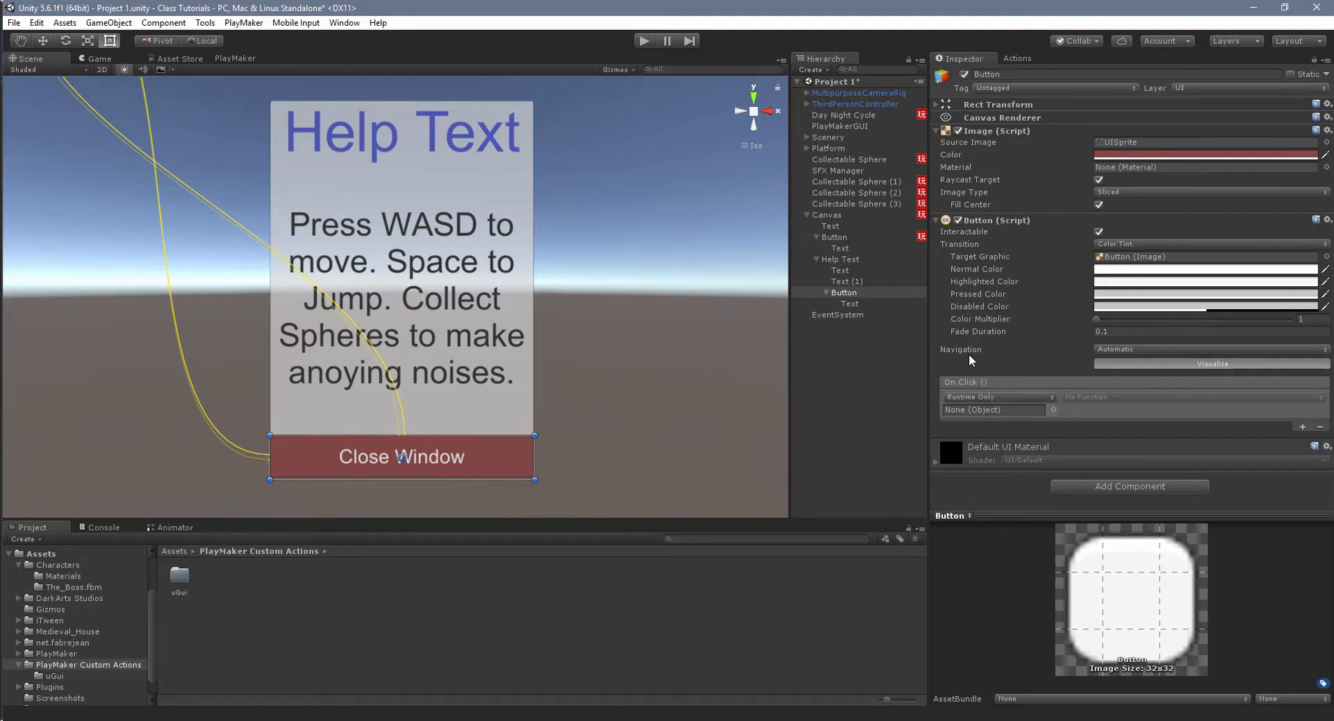
drag(848, 257, 986, 413)
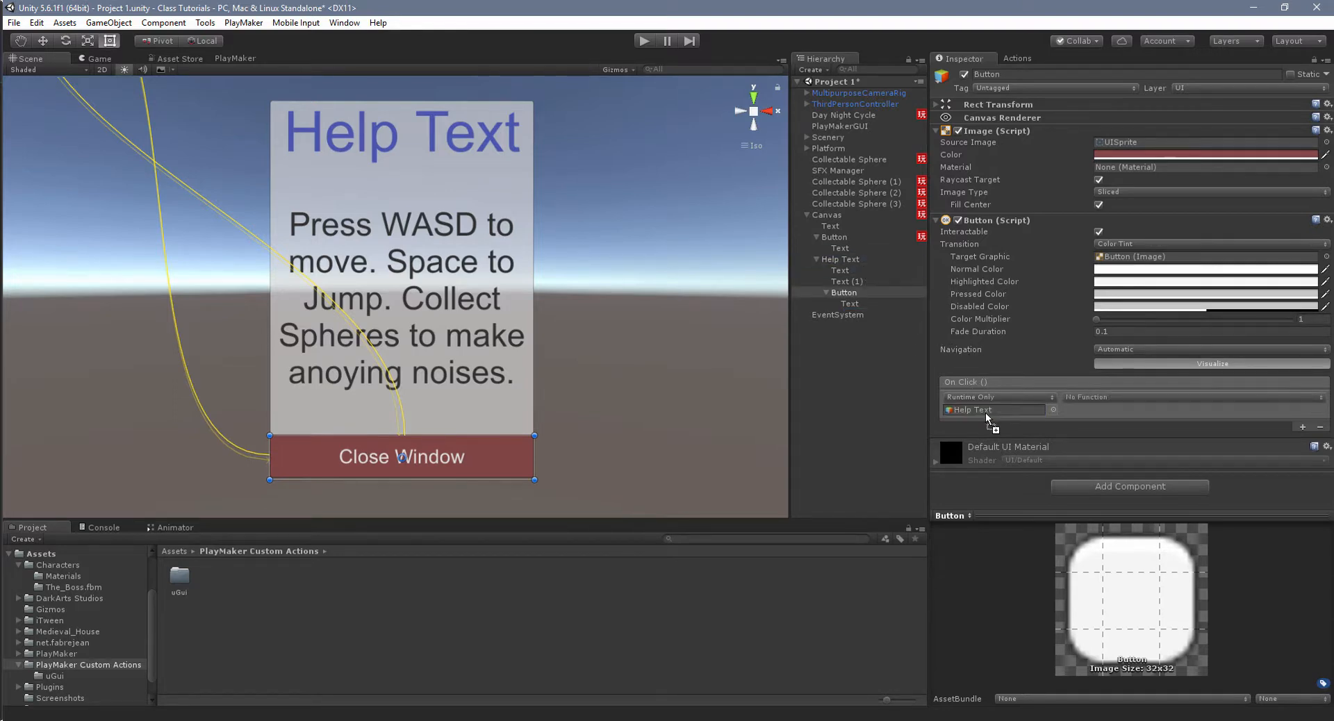
Set the On Click event's function to GameObject.SetActive (bool) with its value left unchecked.
click(1119, 401)
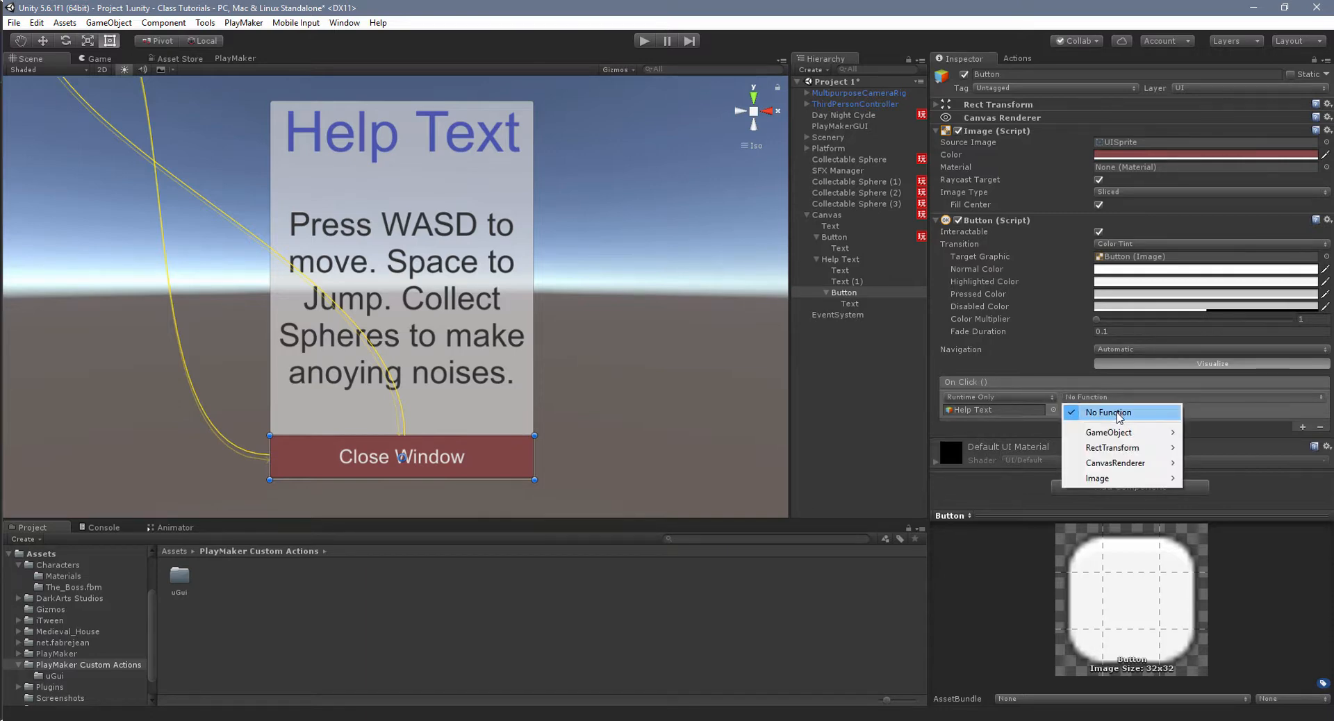
mouse_move(1119, 479)
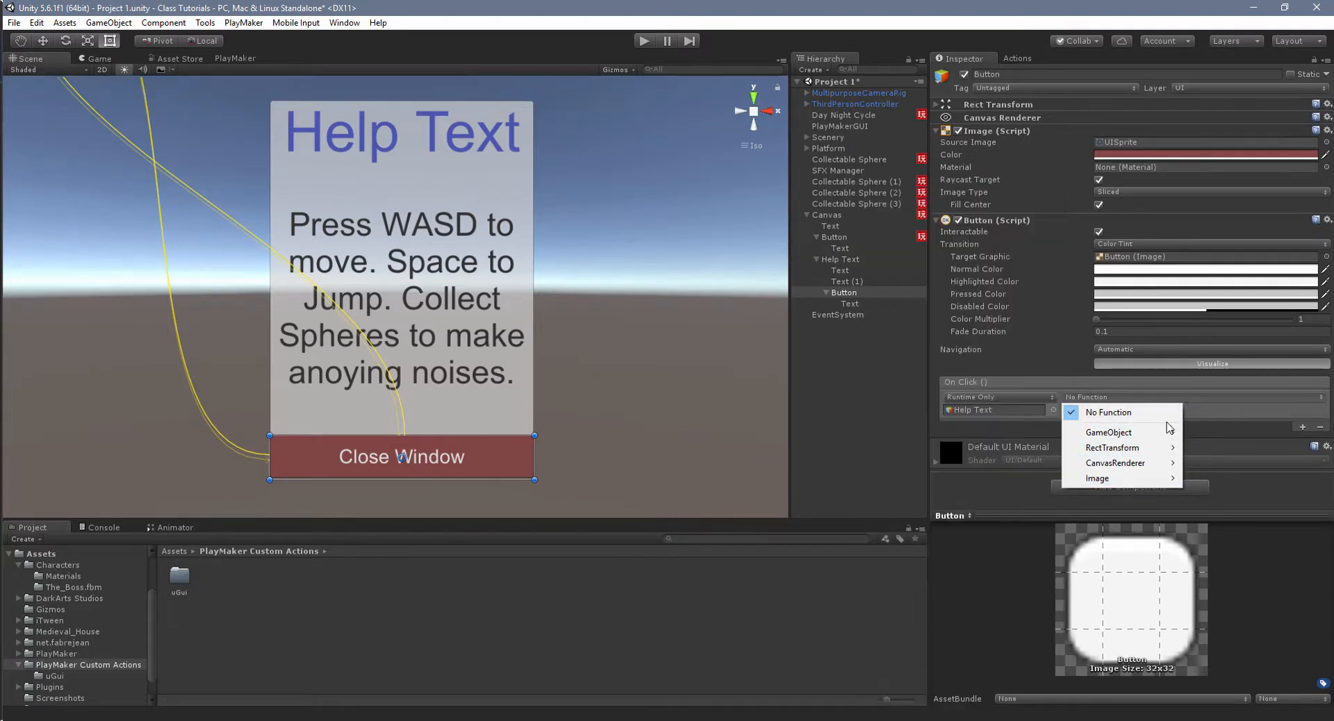
mouse_move(1170, 434)
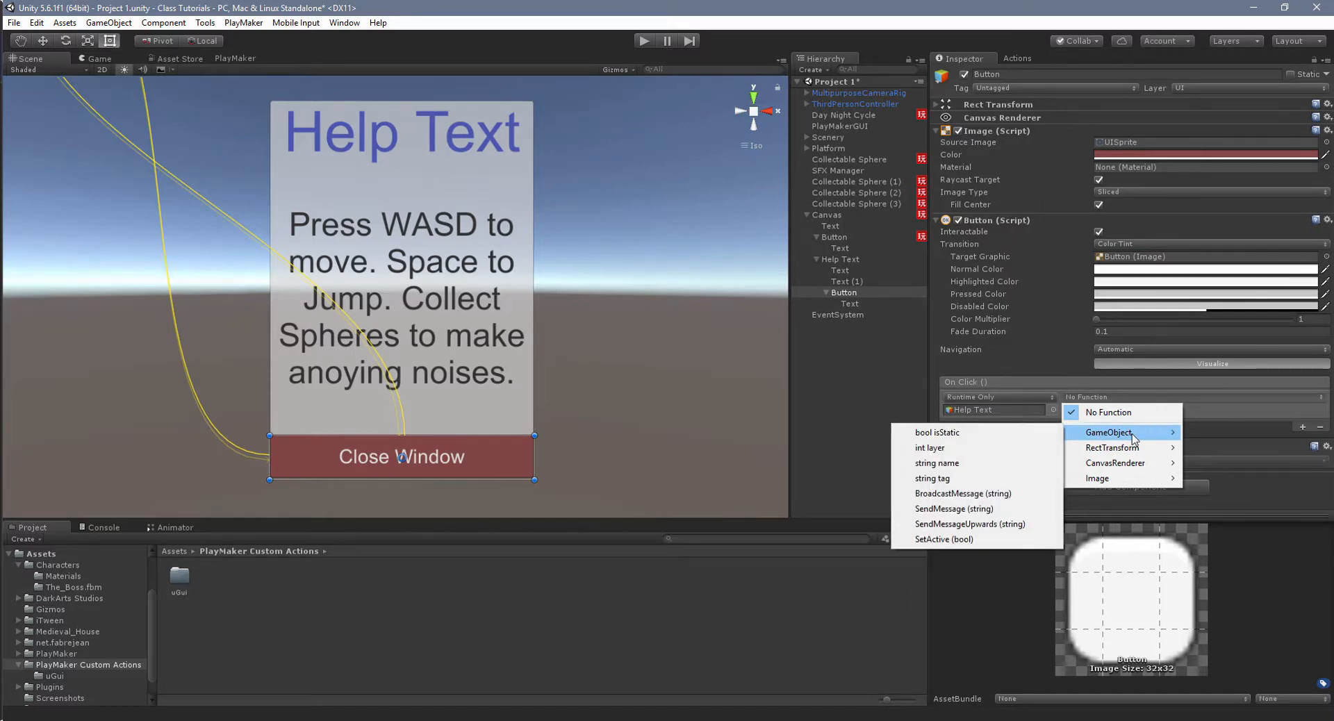
click(985, 541)
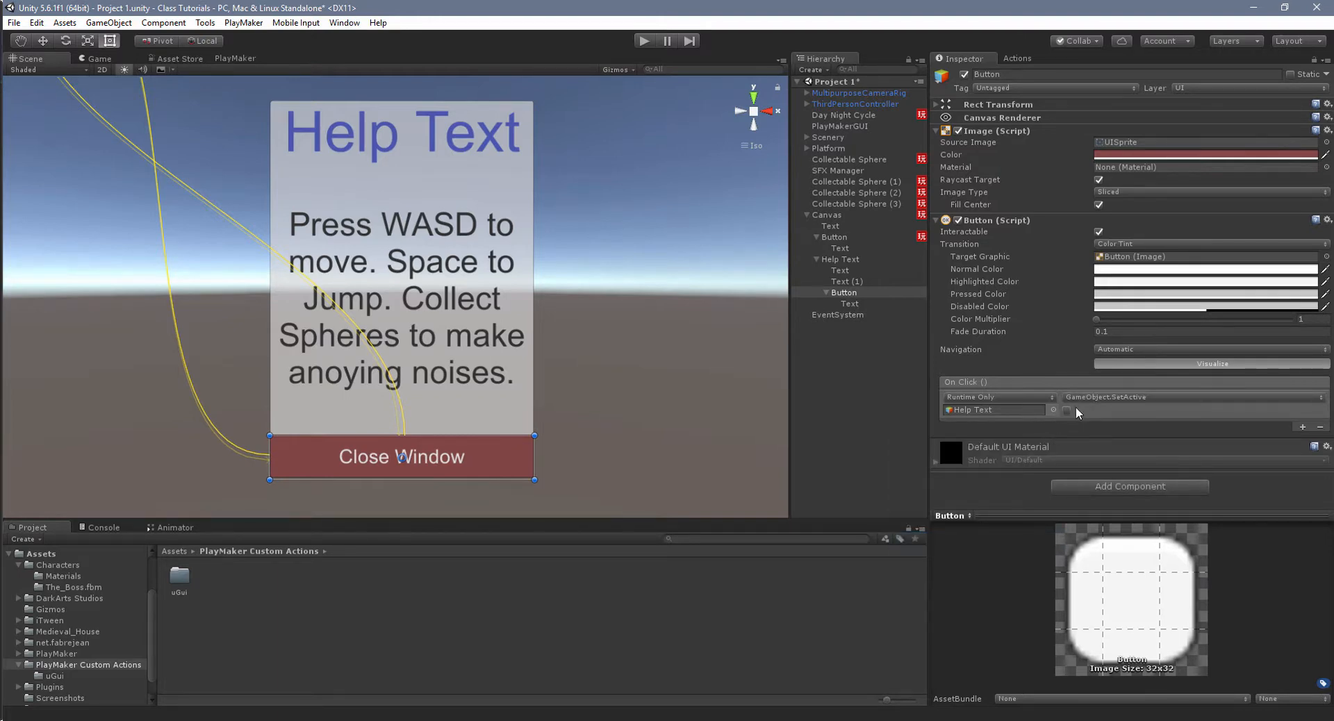
Play the scene, test repeatedly closing the panel with Close Window and reopening it with Help, and stop playback.
click(643, 41)
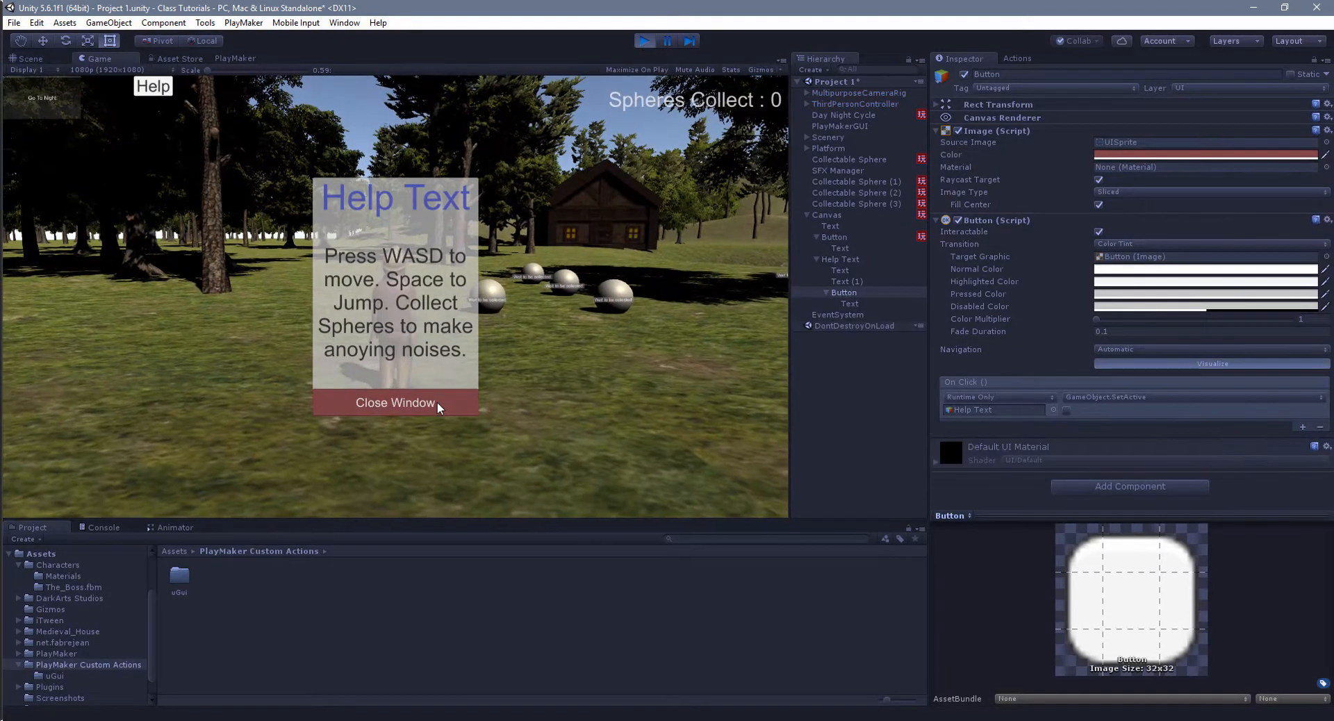
click(436, 402)
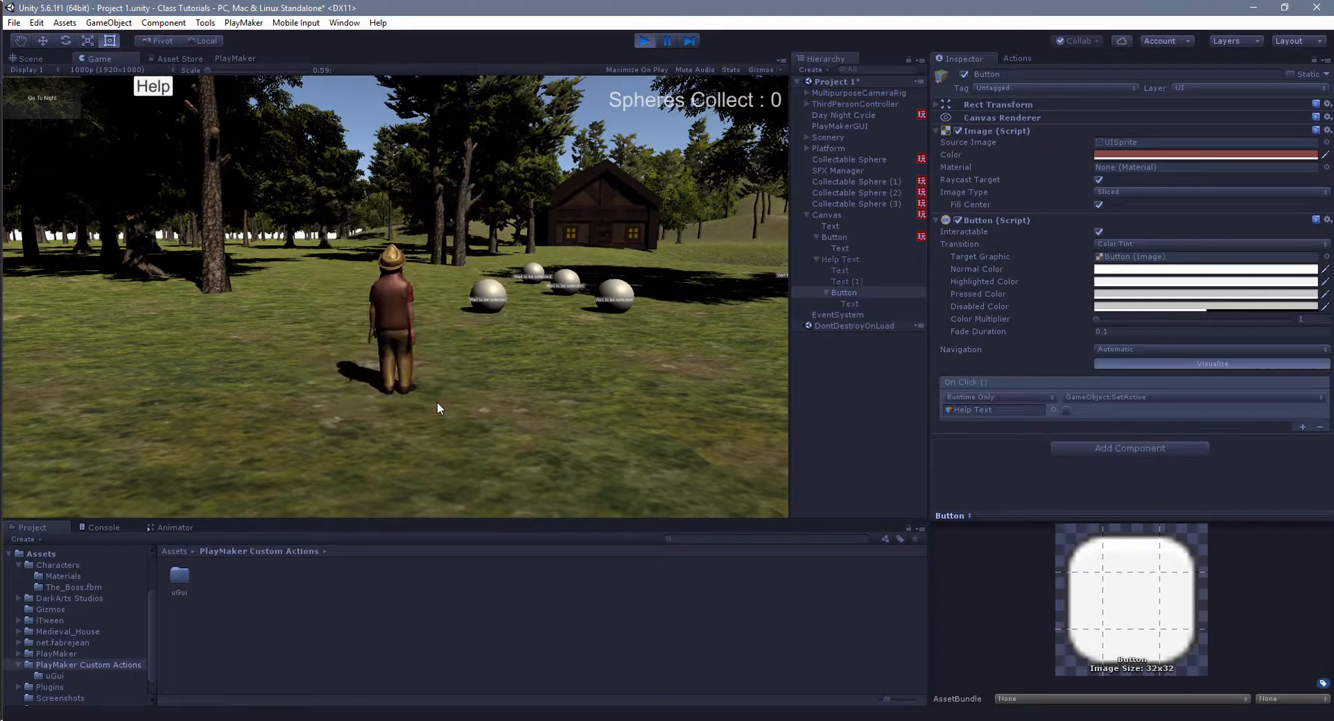
click(152, 86)
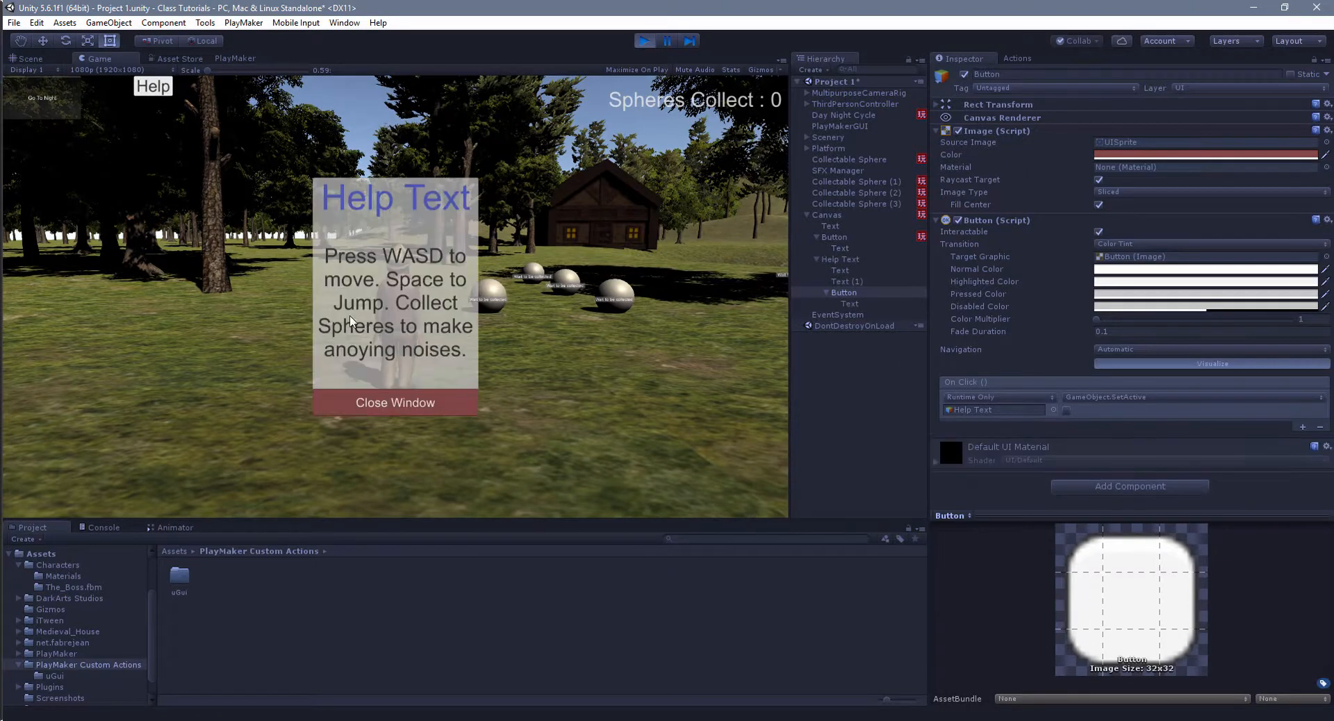
click(420, 403)
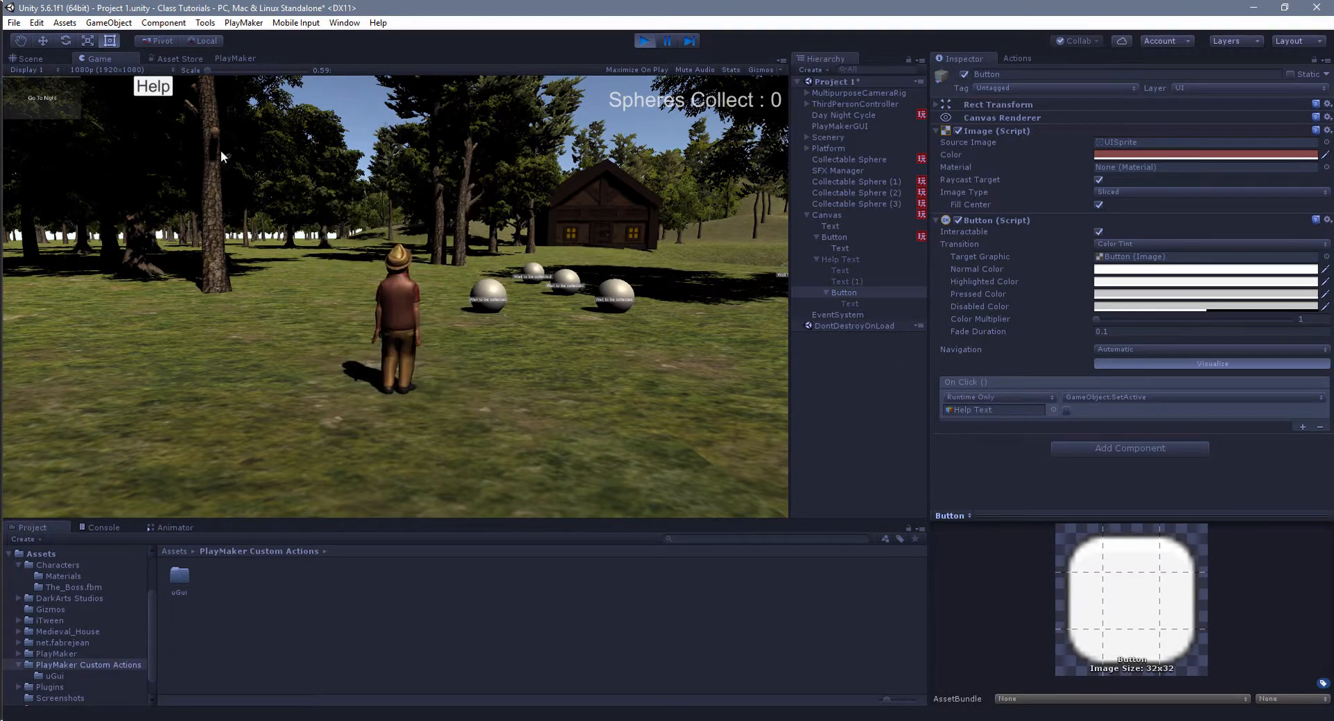
click(160, 90)
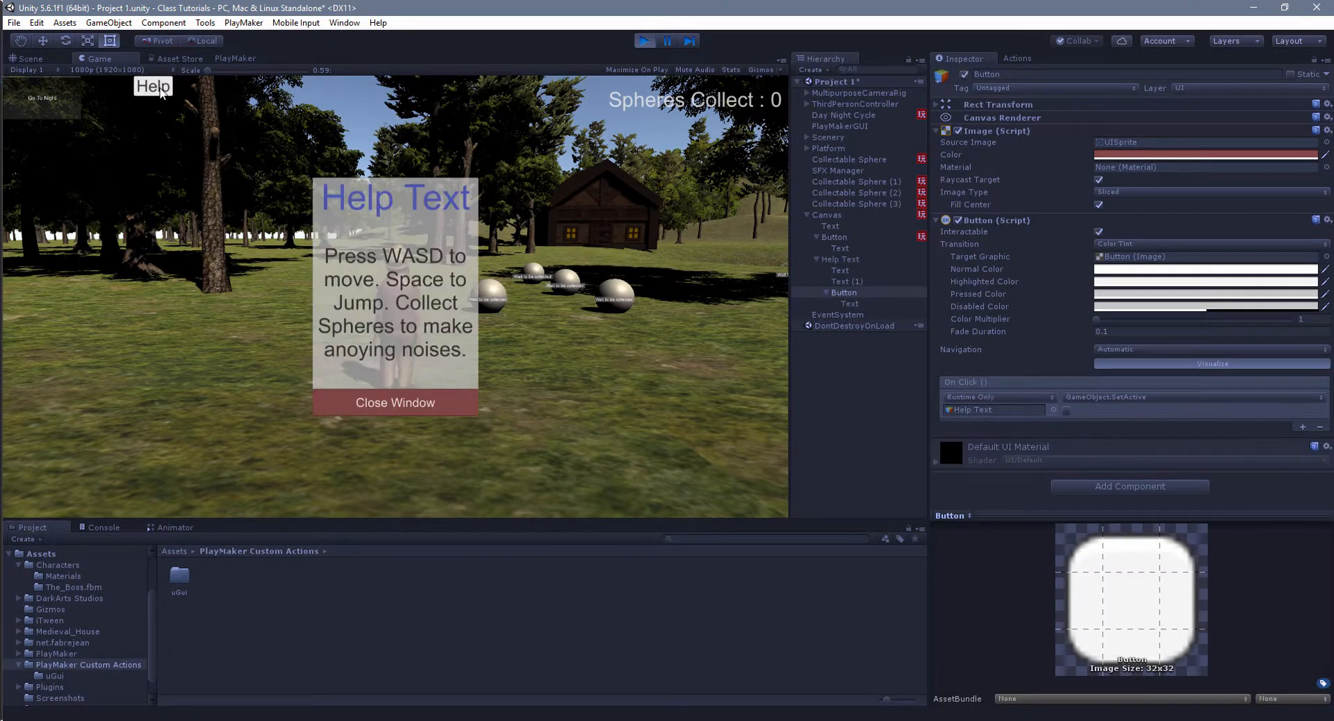
click(386, 400)
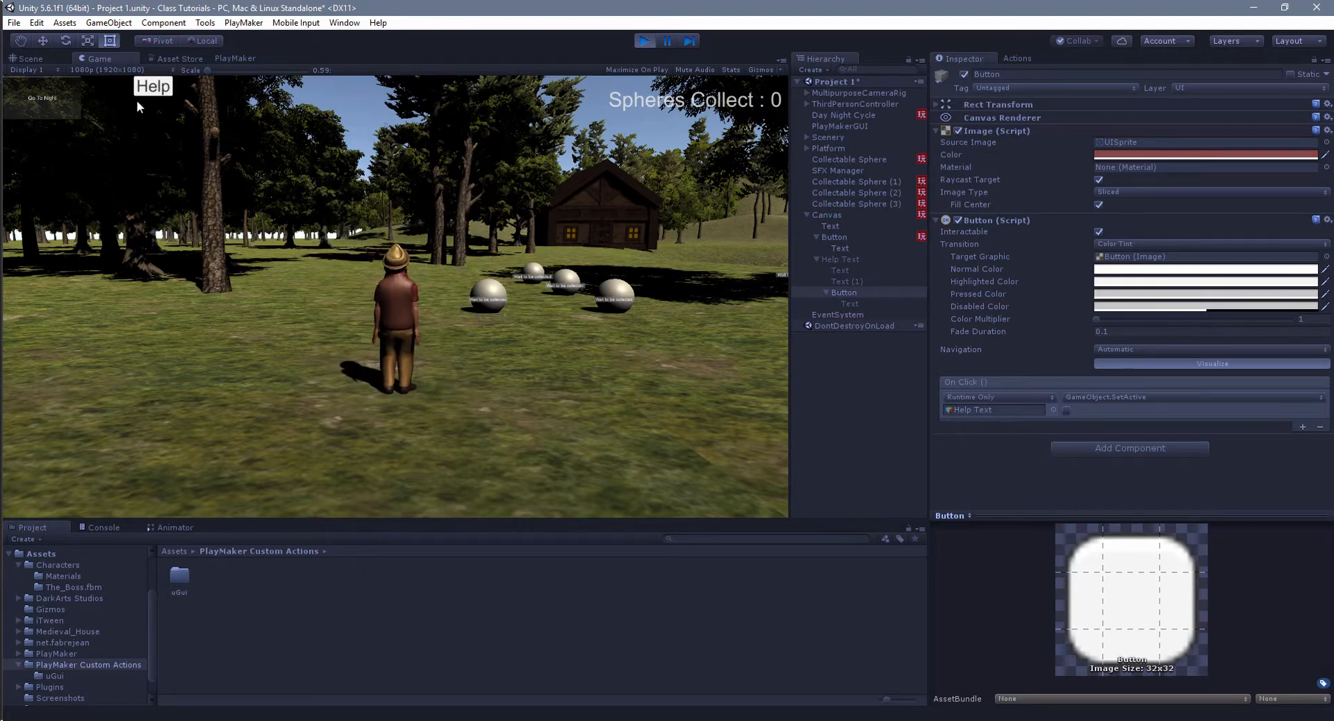
click(152, 88)
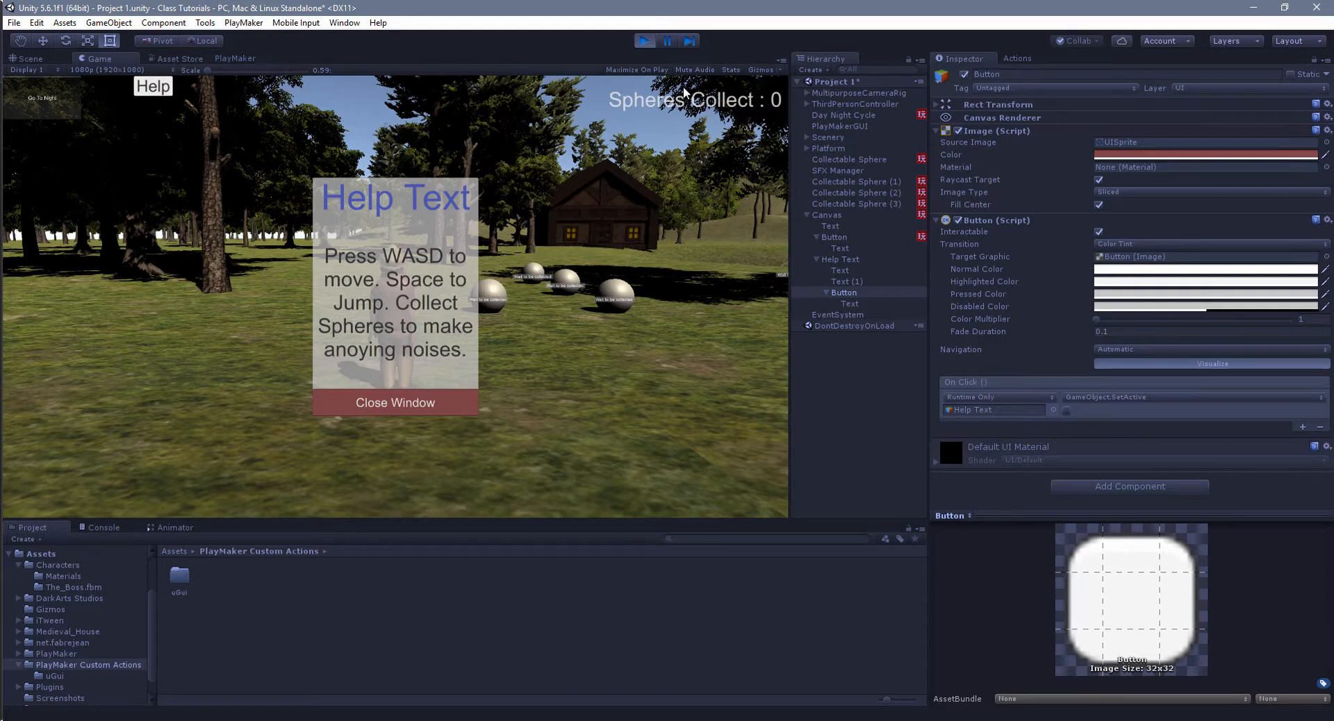
click(645, 40)
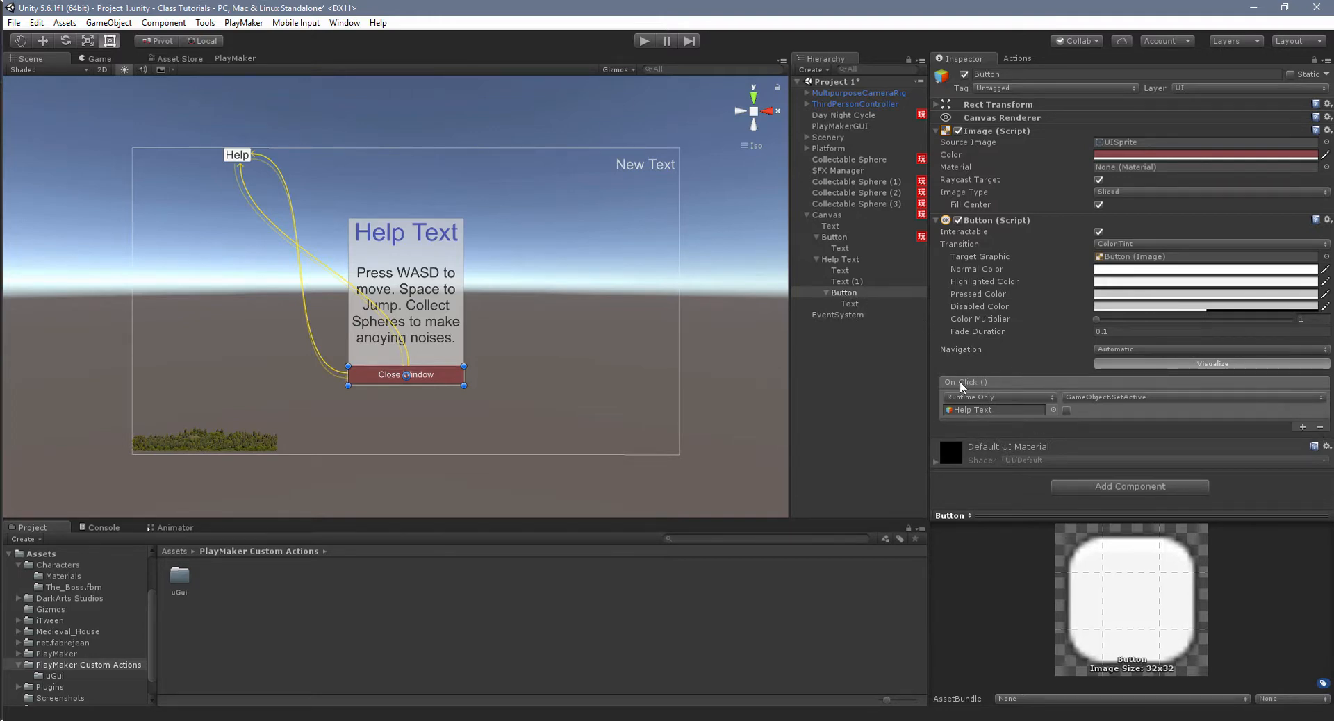
Remove the Help Text entry from the Close Window button's On Click event list.
click(1206, 410)
click(1319, 427)
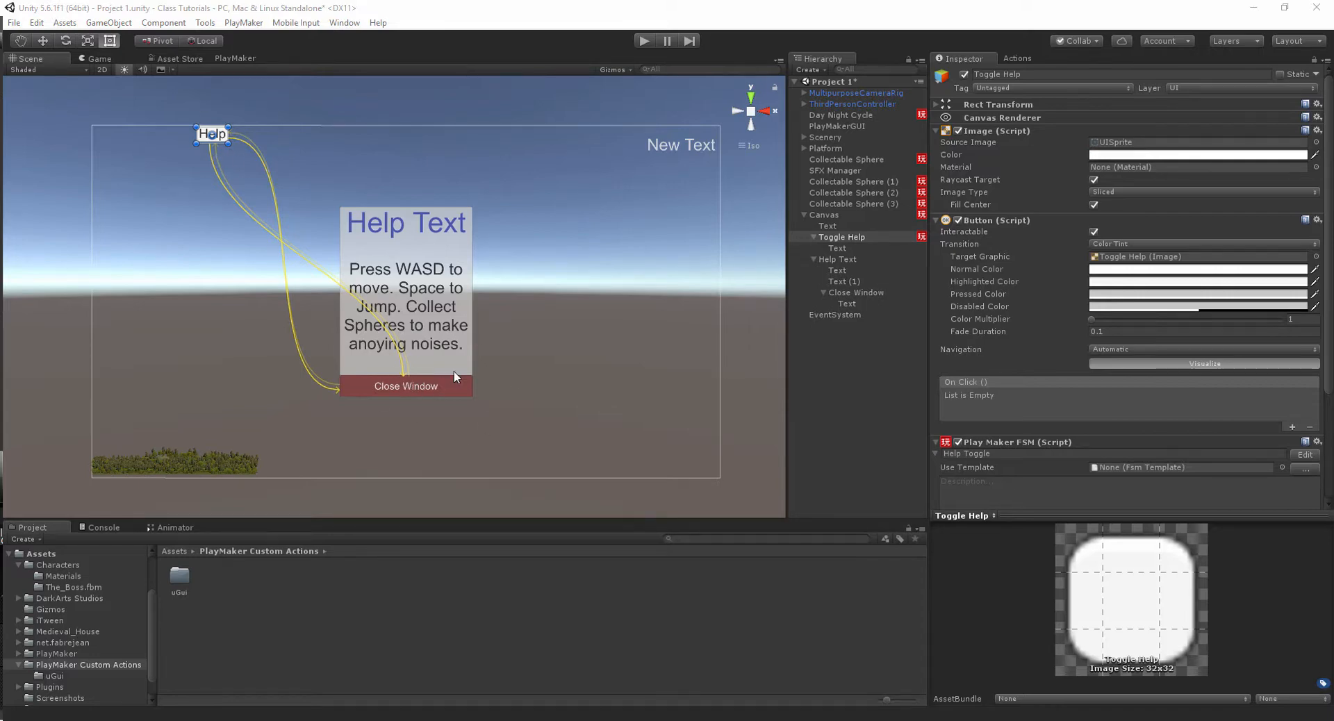
Copy the Help Toggle PlayMaker FSM component from the Toggle Help button and paste it as new onto the Close Window button.
scroll(1063, 342, down, 3)
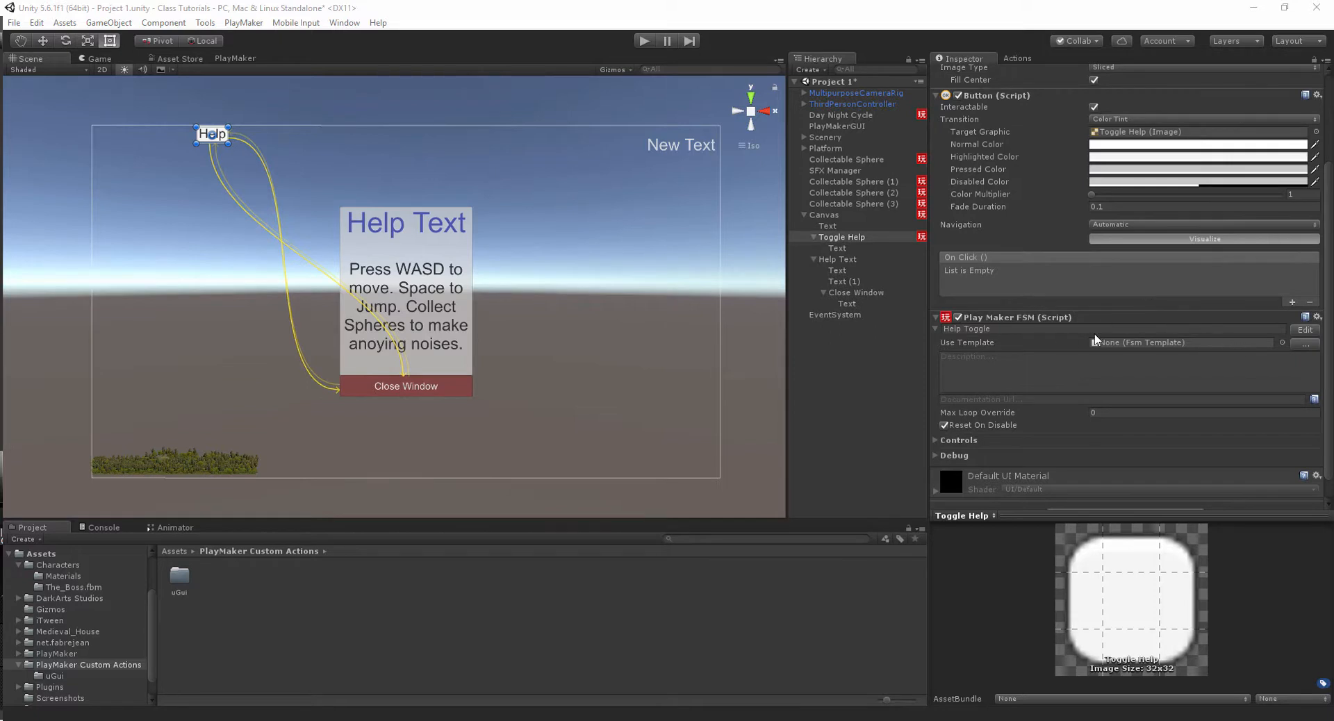
click(1316, 318)
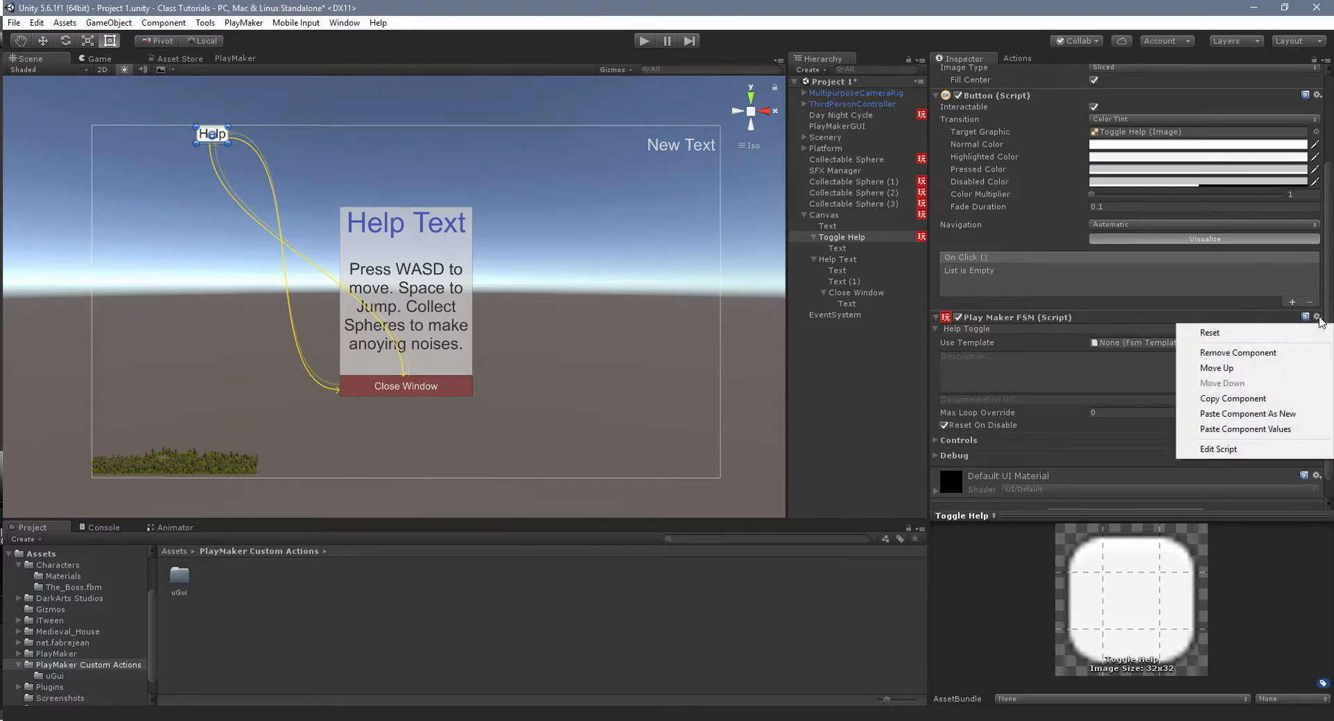
click(1261, 400)
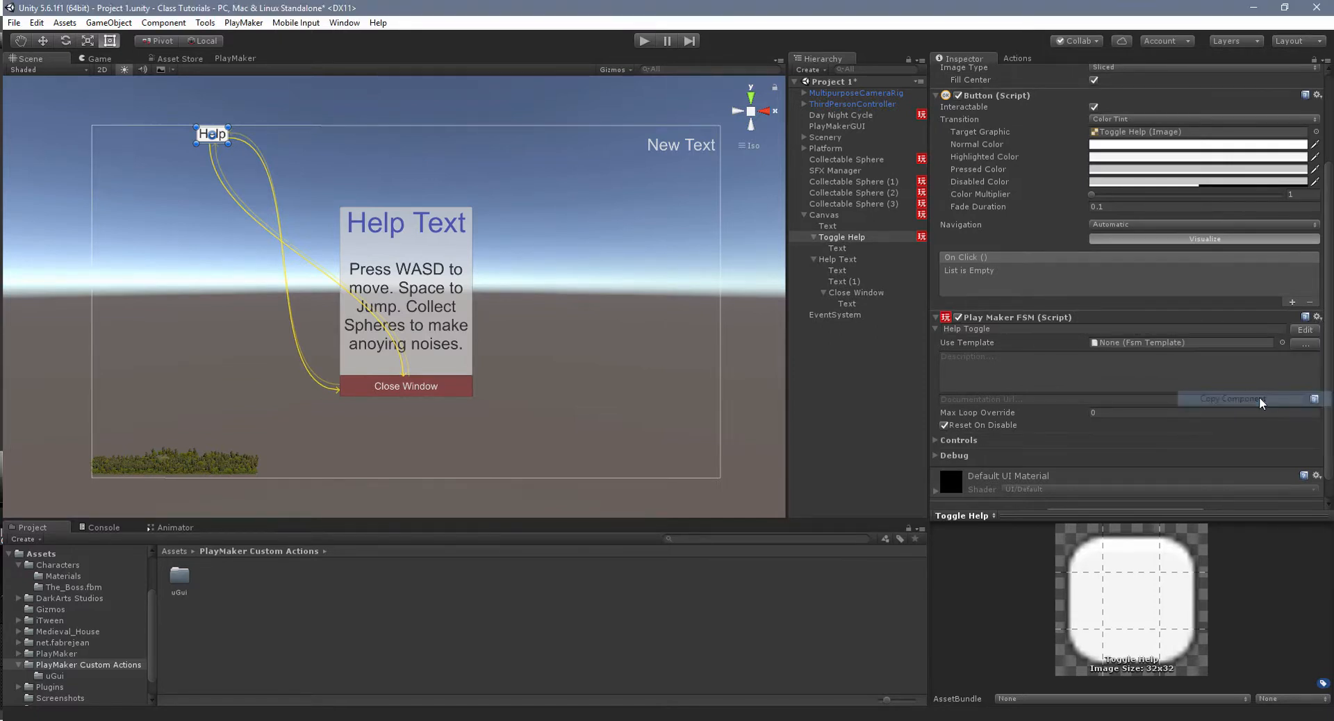
click(860, 291)
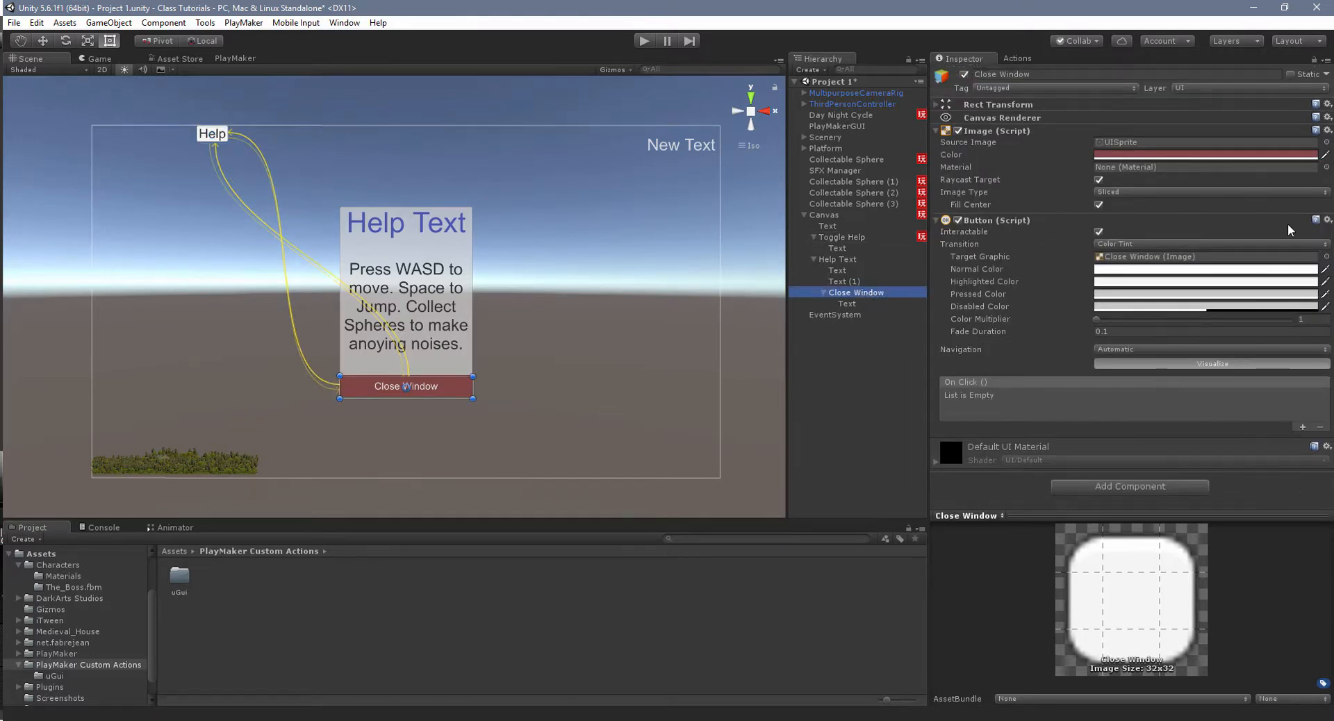
click(1327, 219)
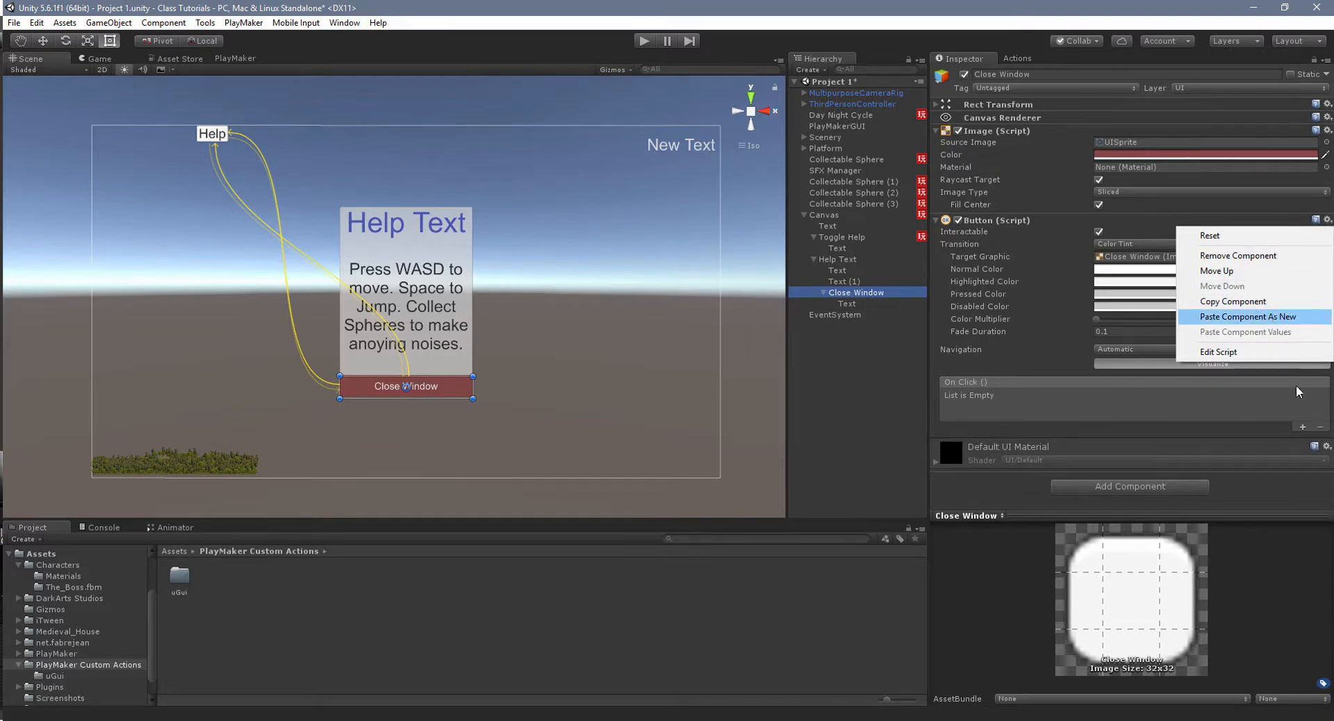
click(1326, 447)
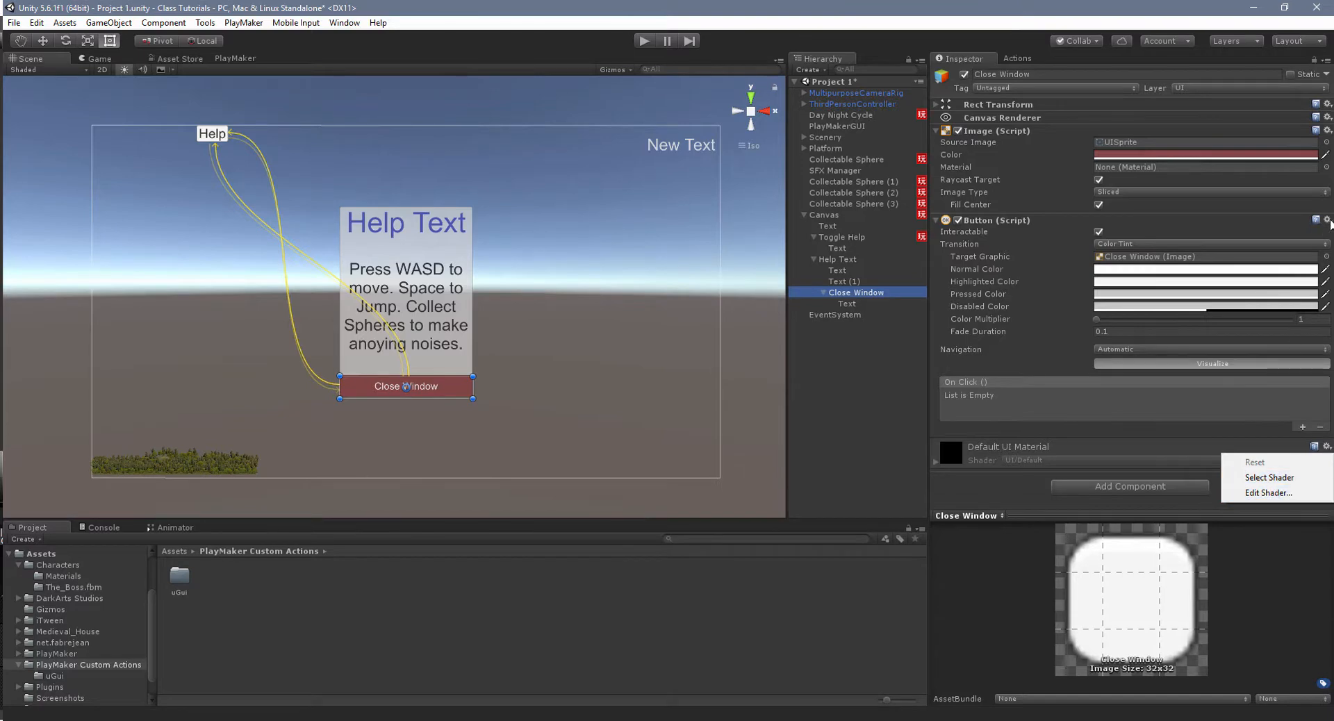
click(1327, 219)
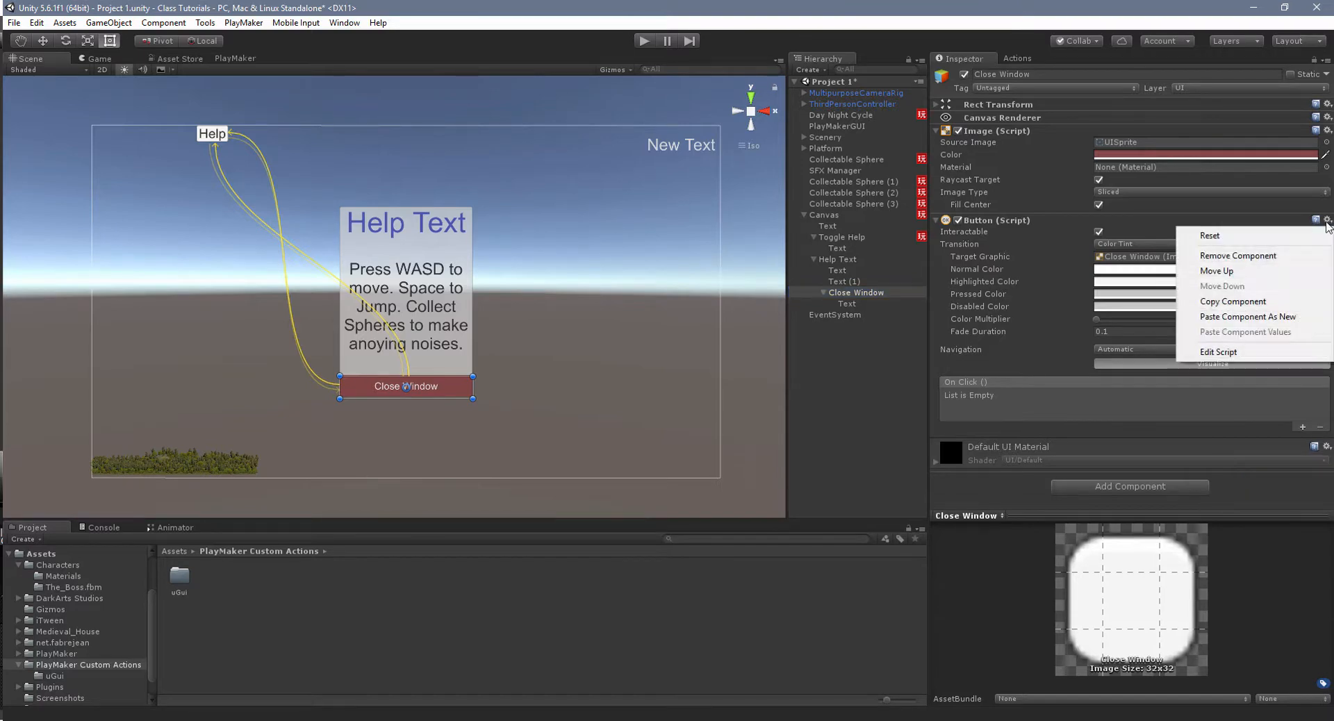
click(1236, 316)
scroll(1087, 284, down, 5)
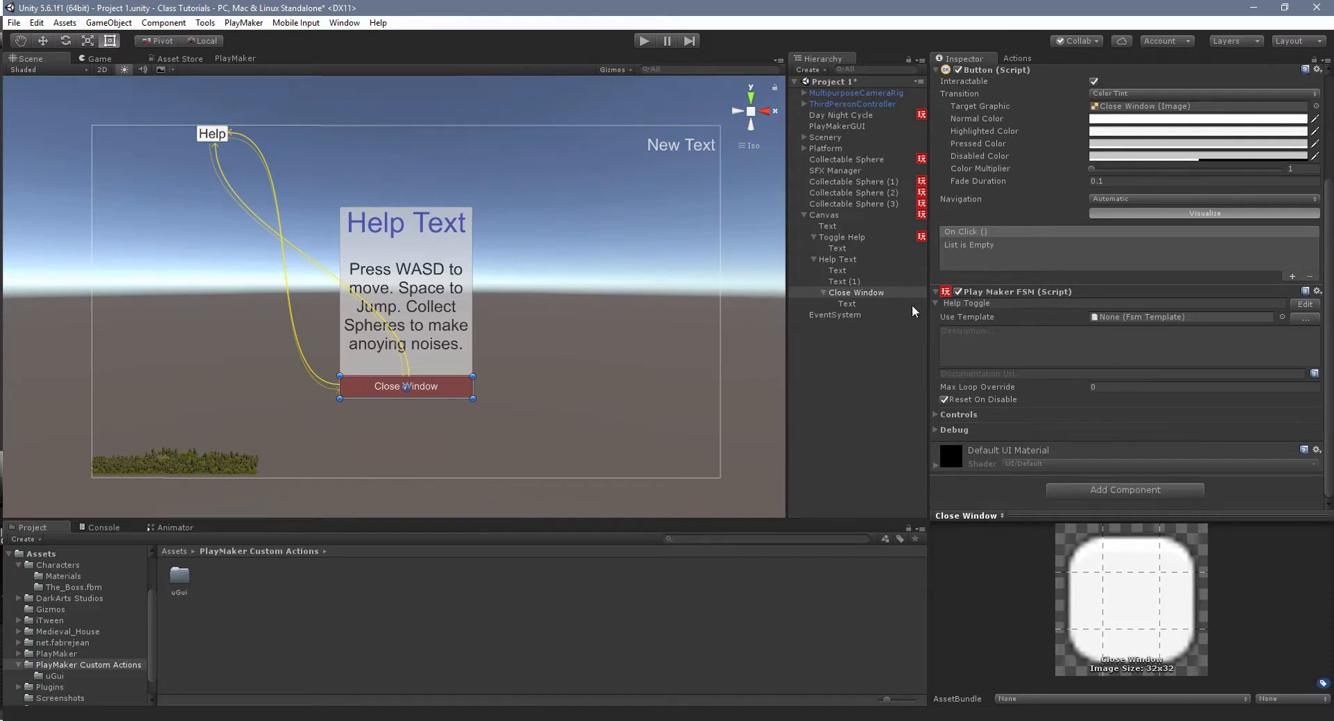
Play the scene and test toggling the Help Text panel with both buttons, now using the copied Help Toggle FSM.
click(644, 38)
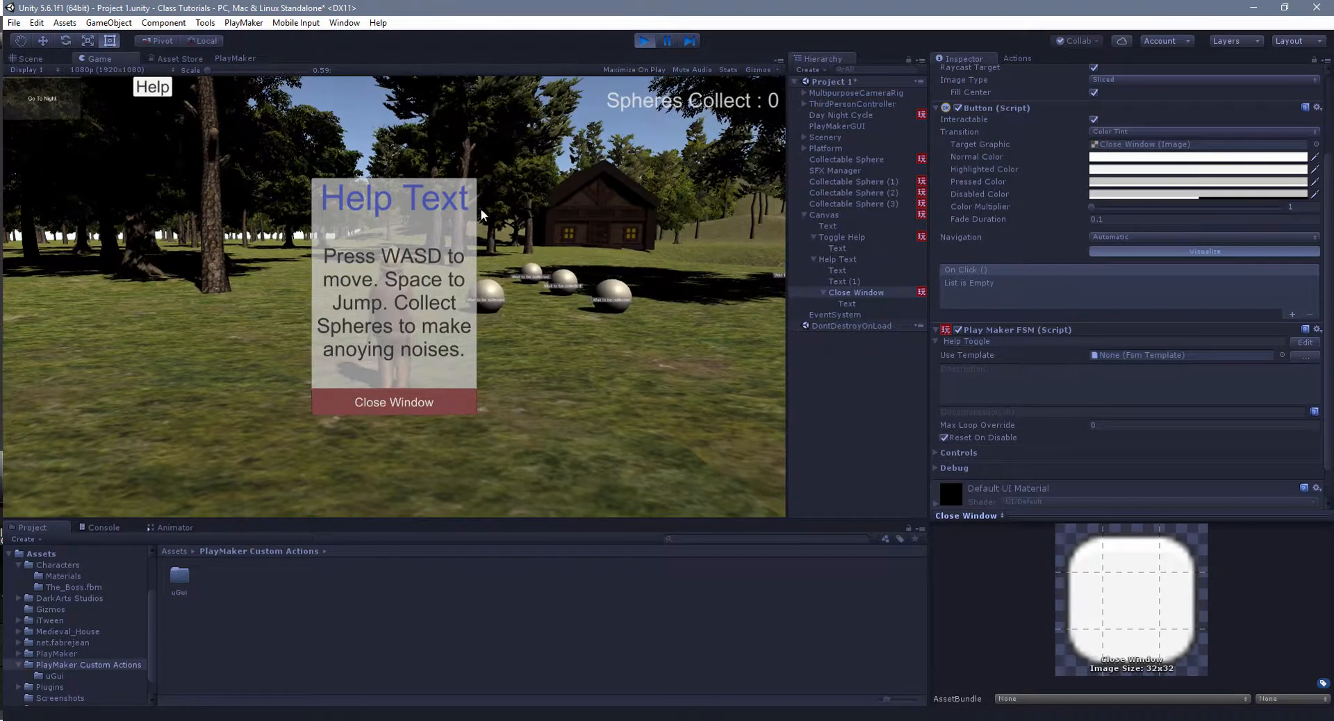
click(429, 399)
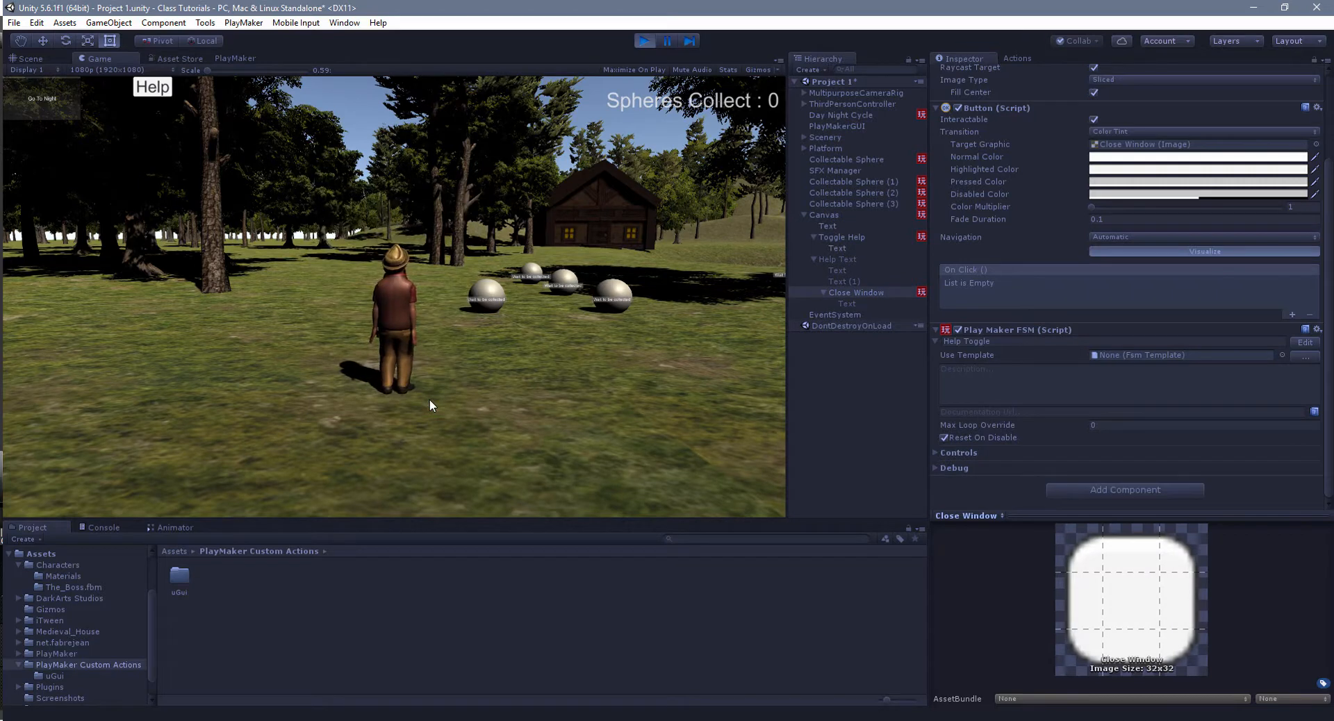
click(154, 87)
click(154, 87)
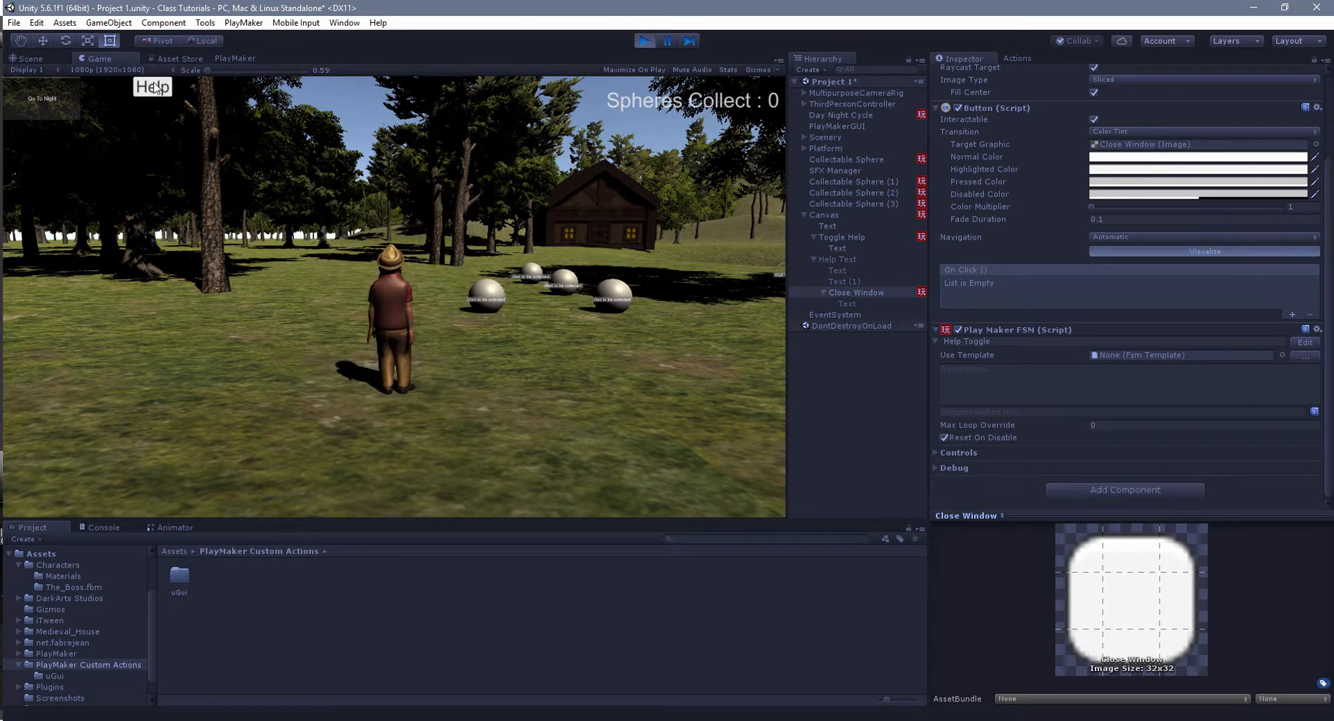
click(154, 87)
click(388, 398)
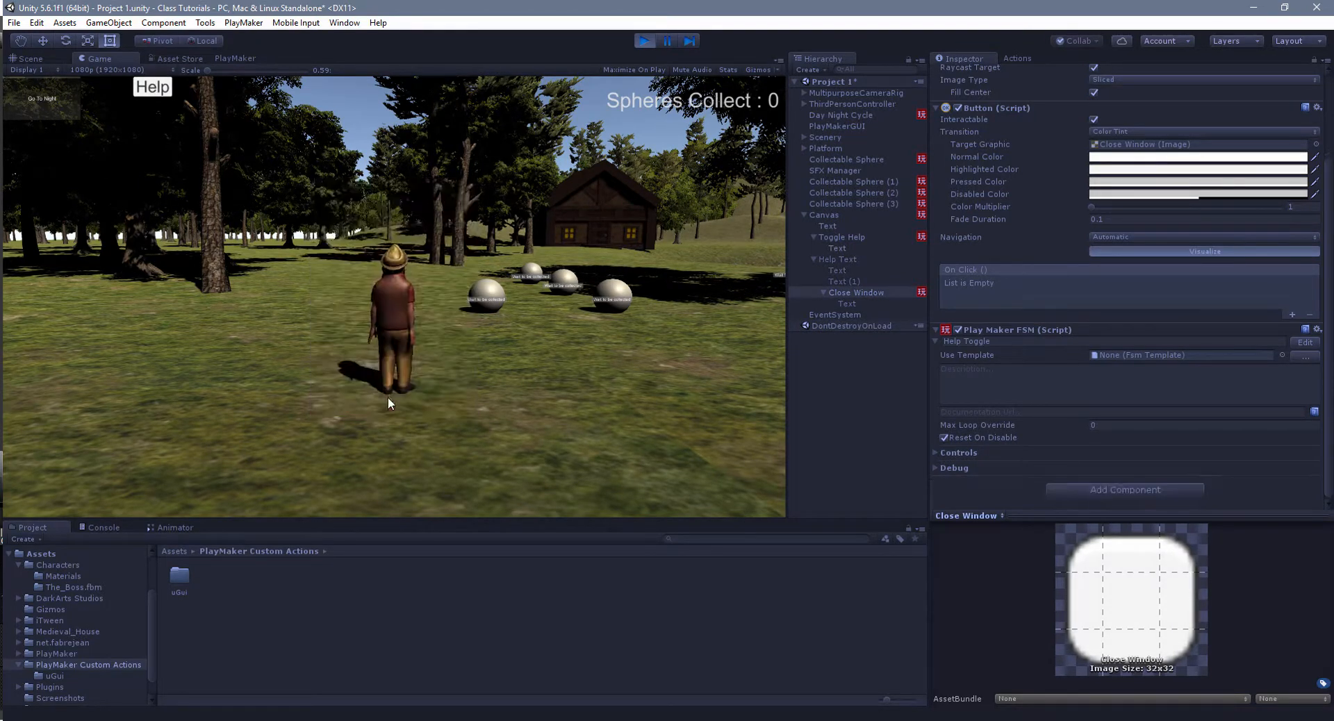
click(152, 87)
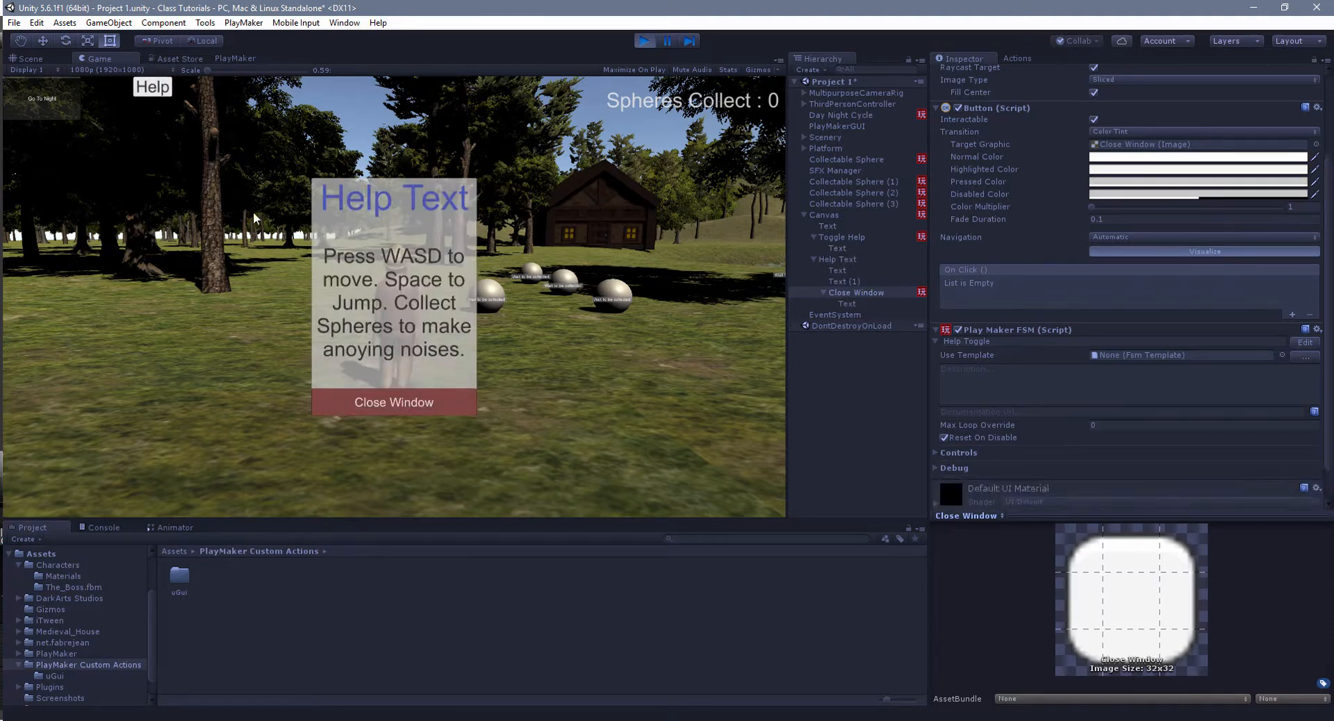
click(397, 410)
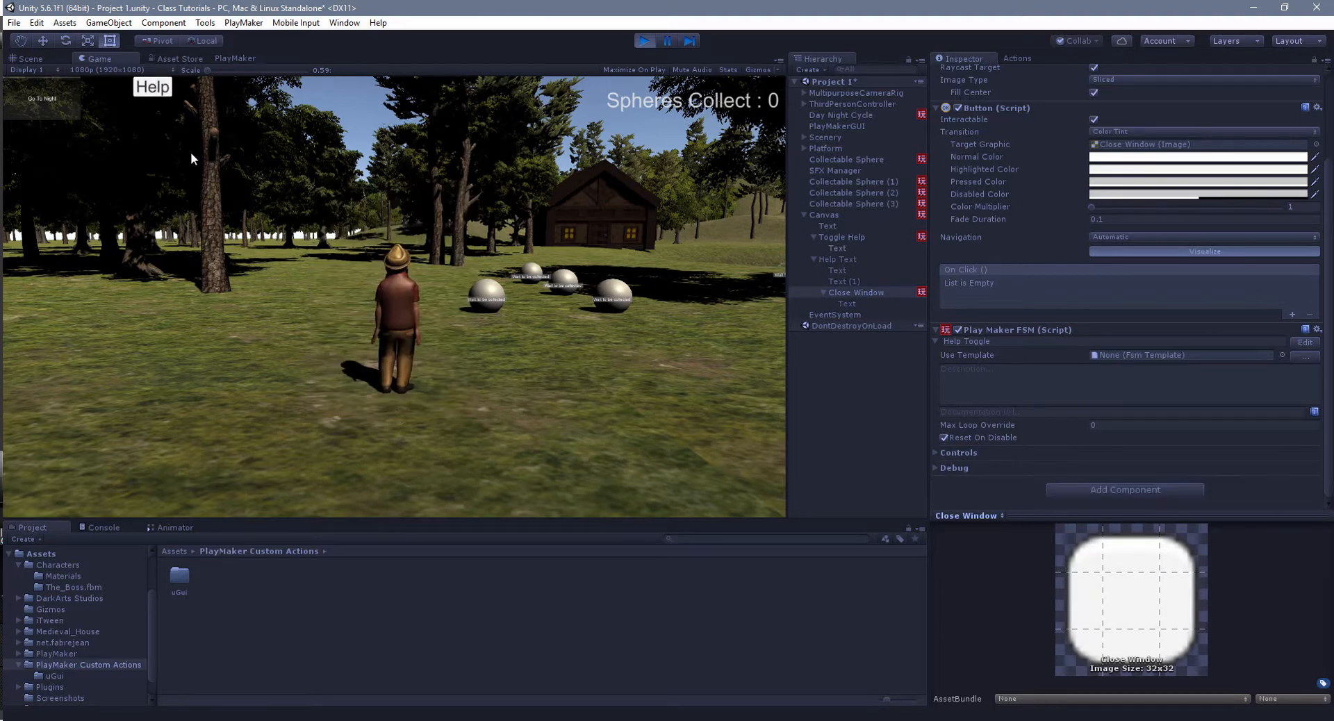
click(147, 92)
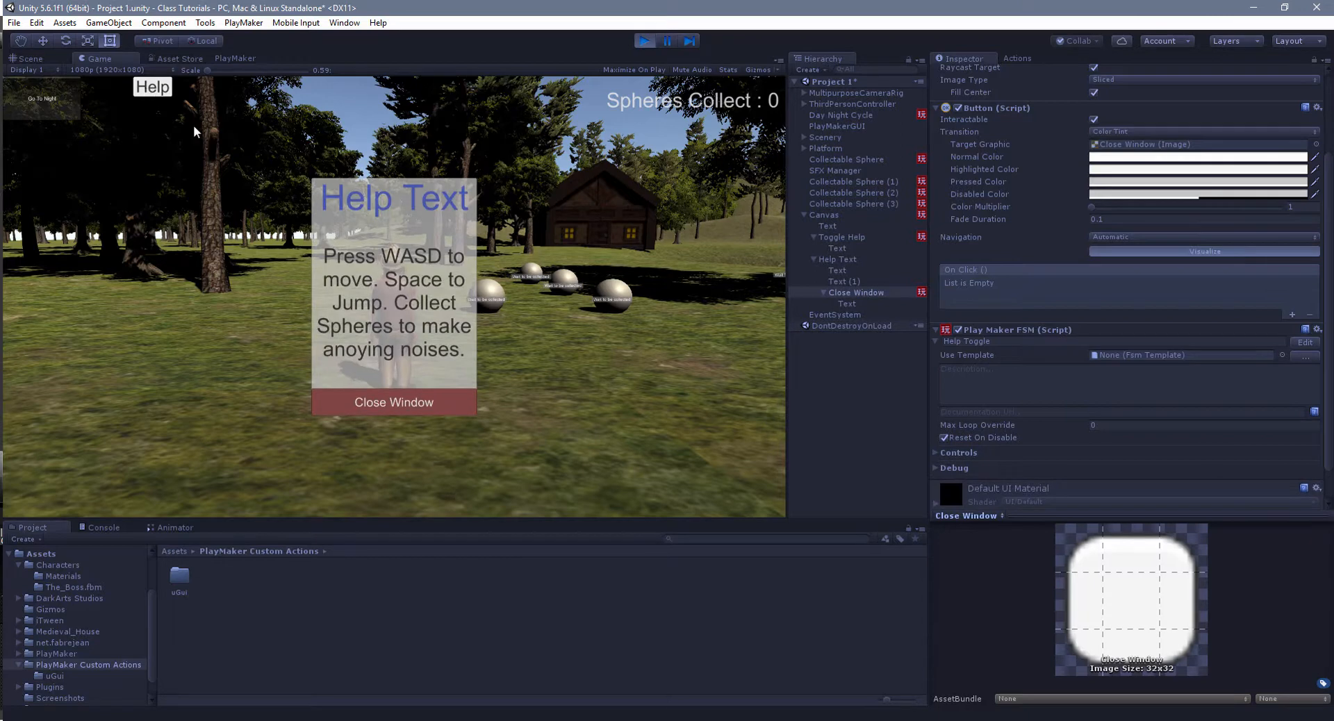
Close the Help Text panel with Close Window in the running scene and stop playback.
click(407, 410)
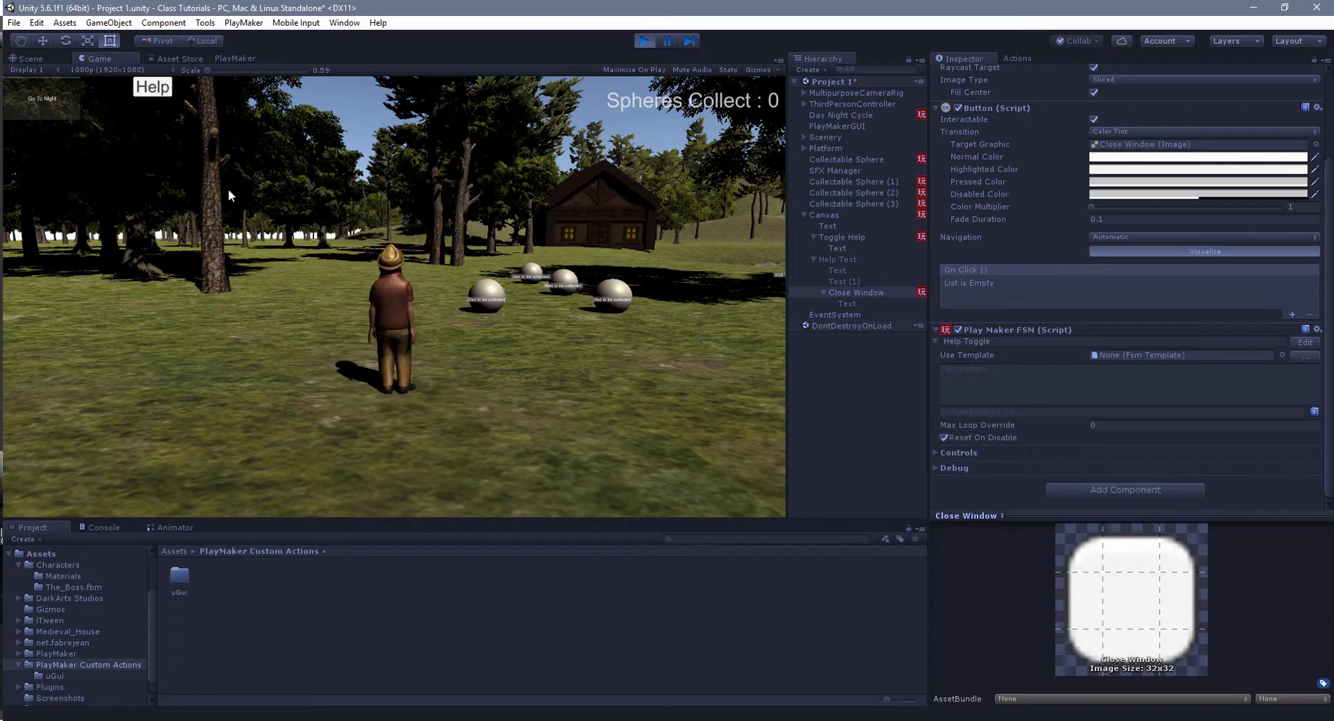
click(644, 41)
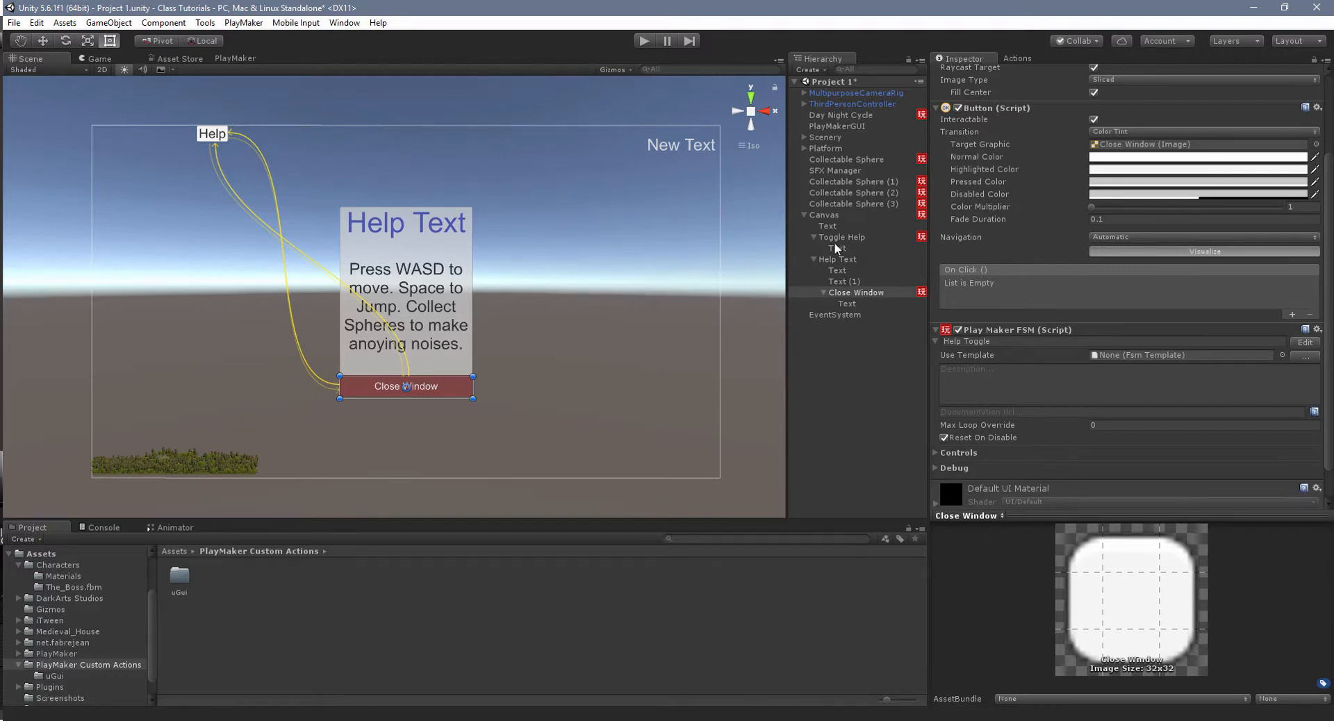
Add a global PlayMaker variable named HelpTextIsOn_Global of type Bool, check it in the globals list and close the list.
click(234, 58)
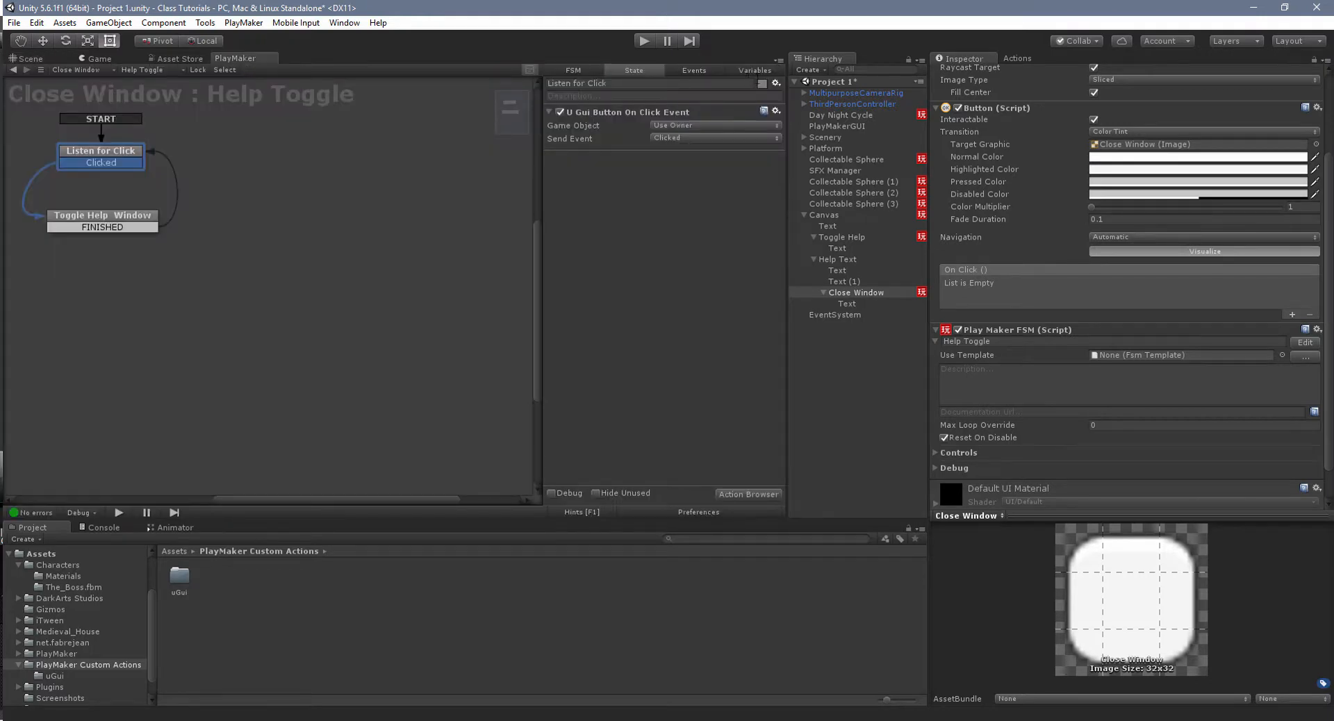
click(768, 70)
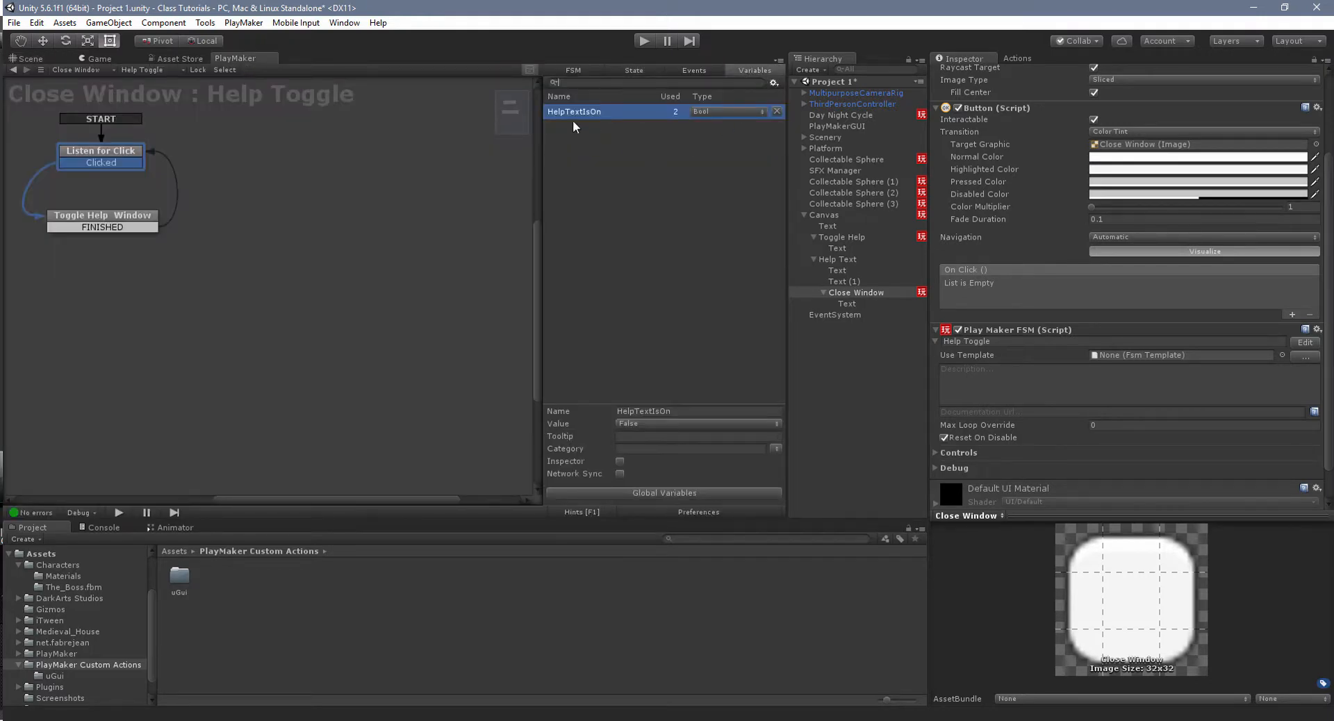
click(678, 492)
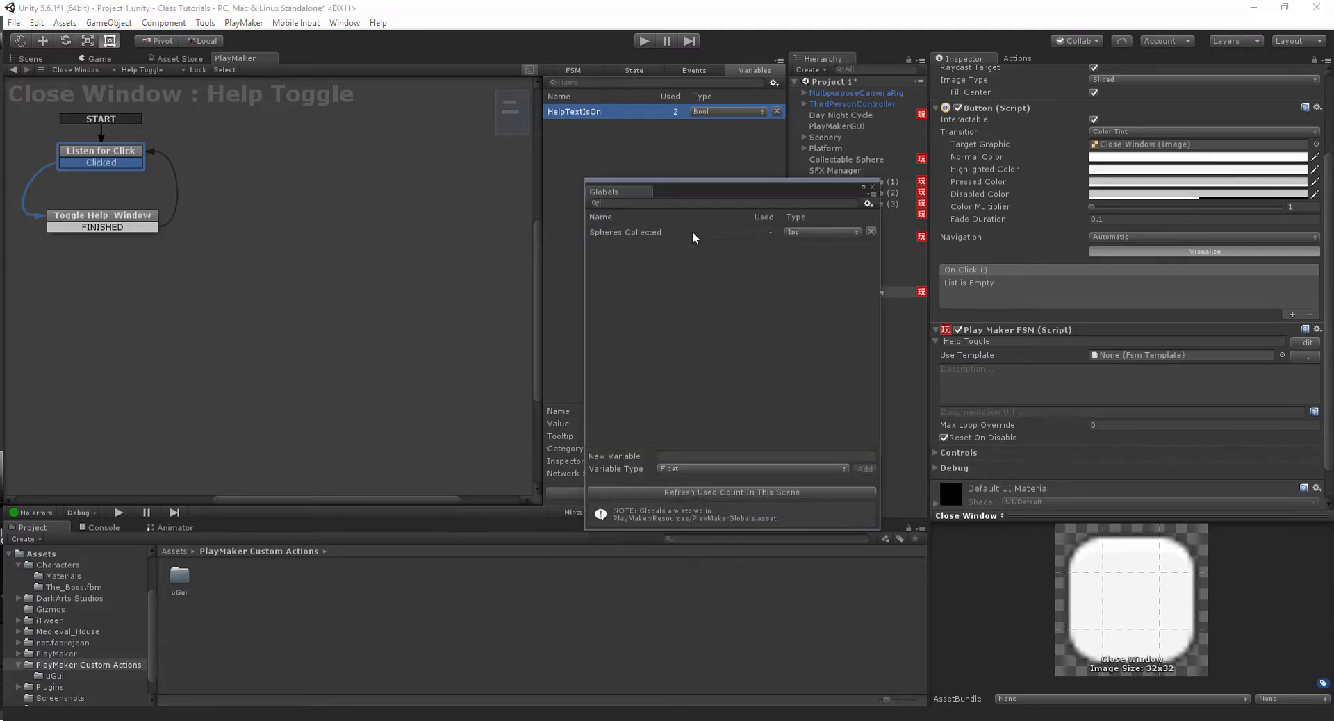
click(682, 400)
click(681, 457)
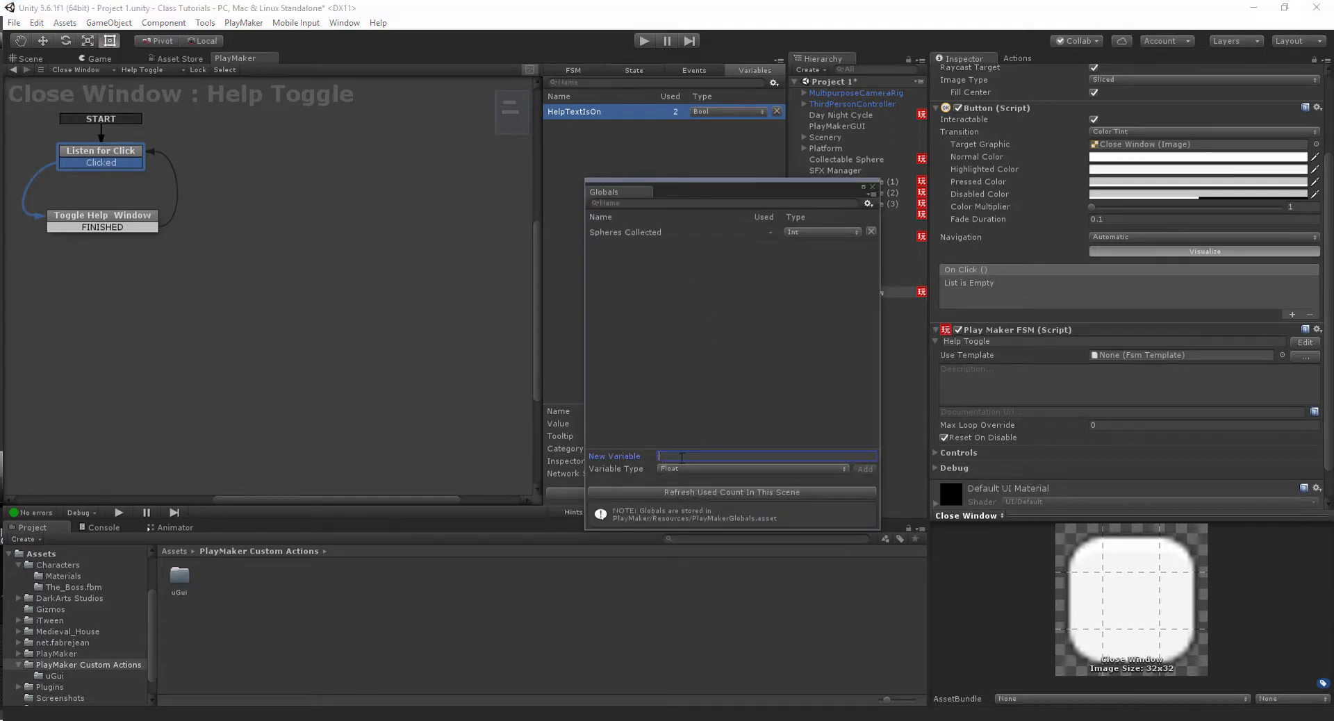
text(HelpTextIsOn_Global)
click(692, 469)
click(689, 515)
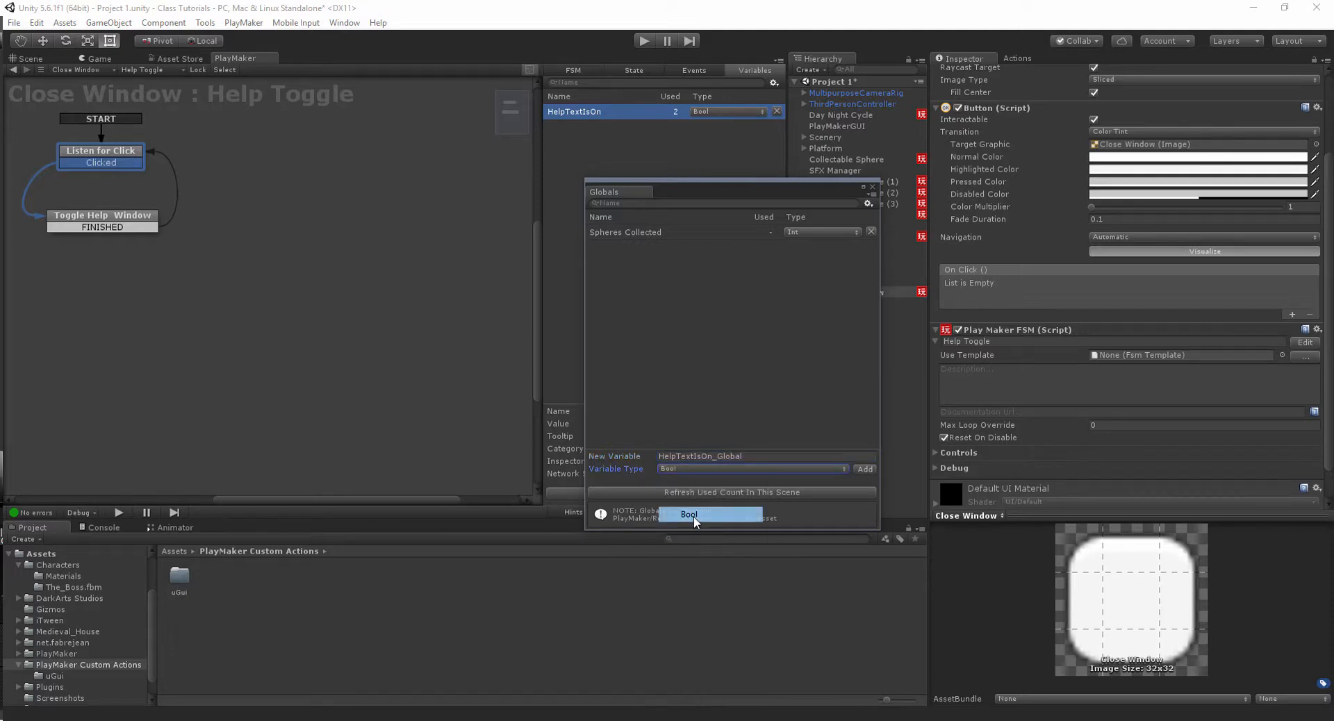
click(865, 469)
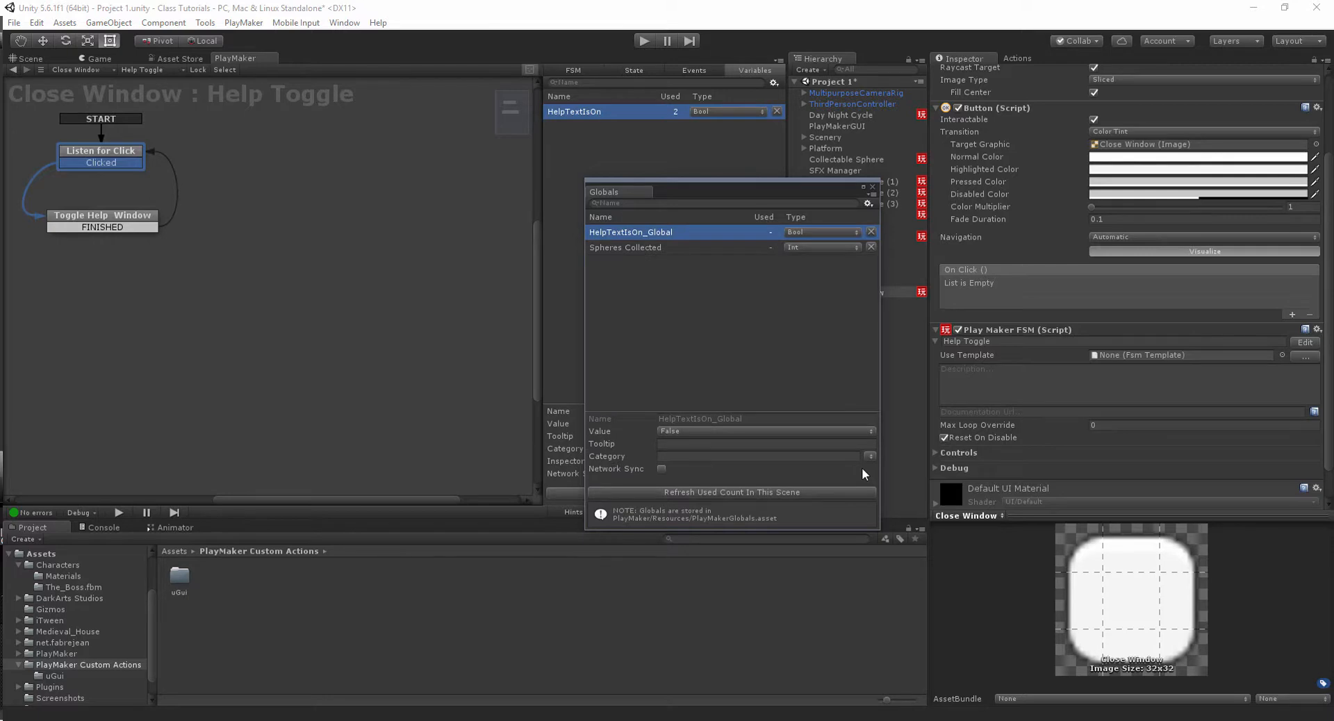
click(873, 185)
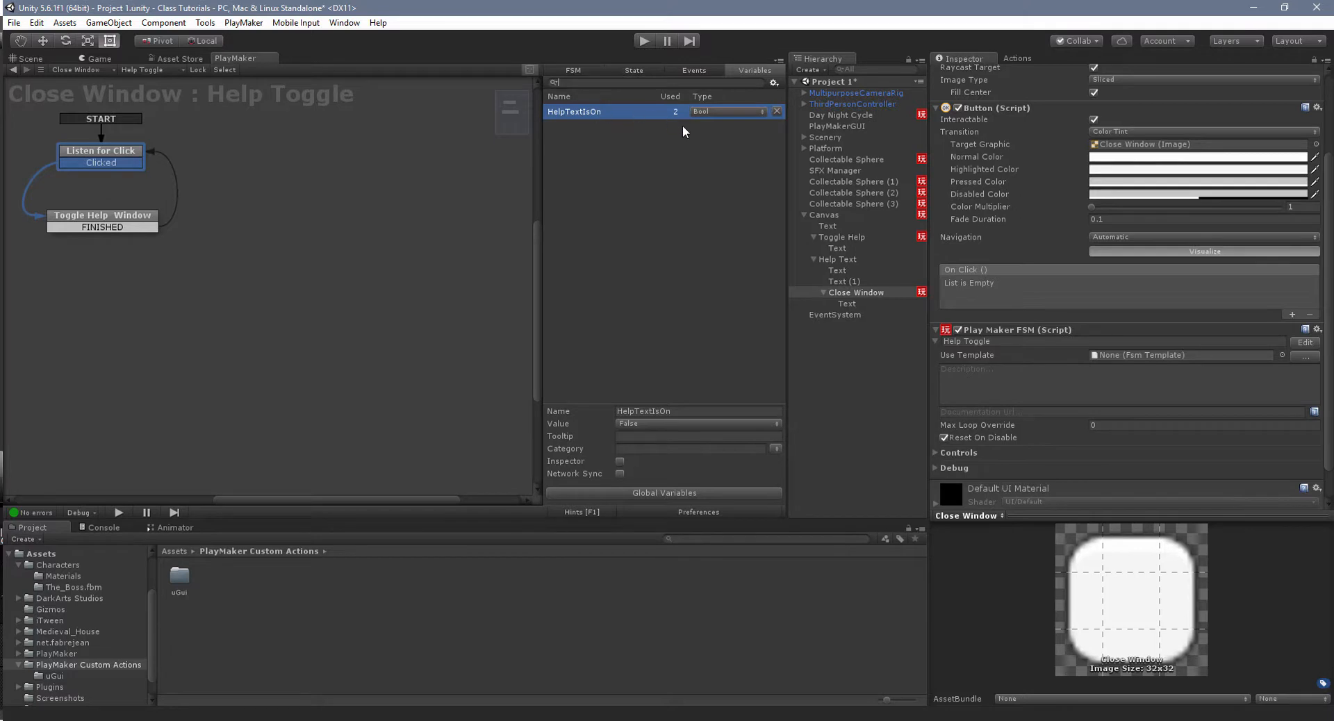
click(686, 491)
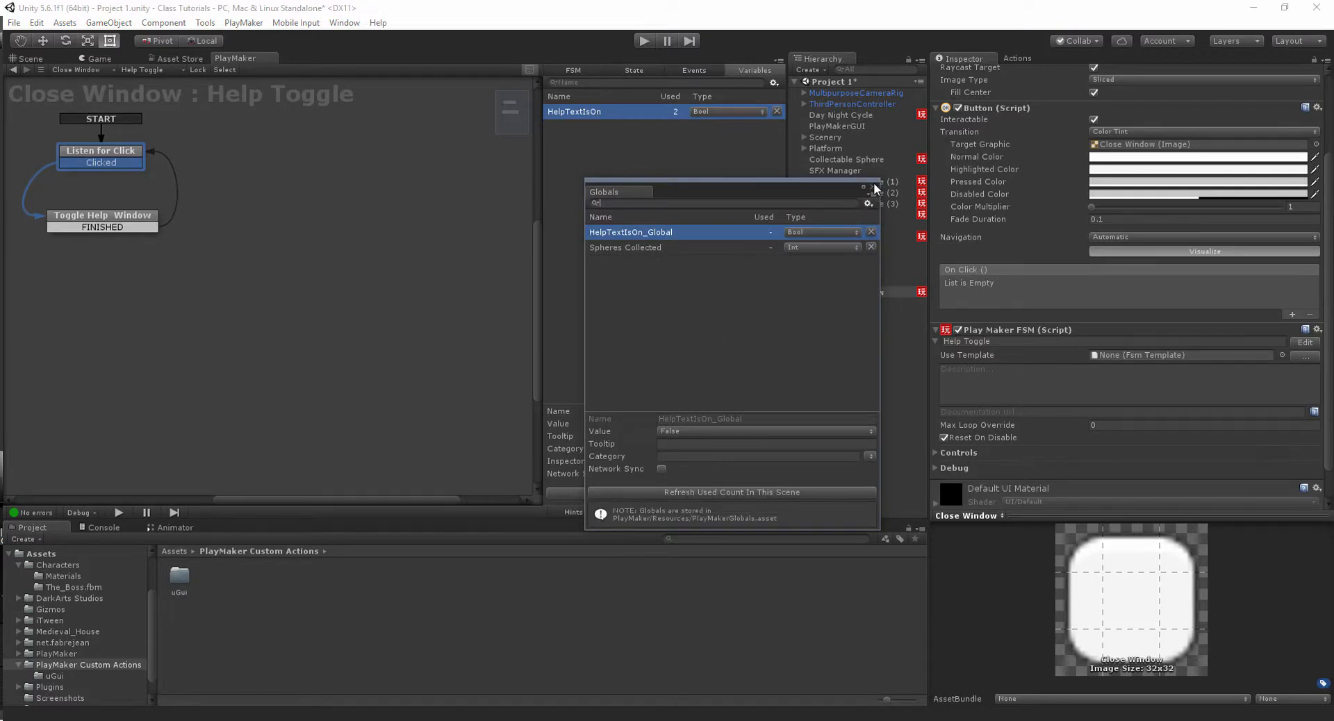
click(873, 186)
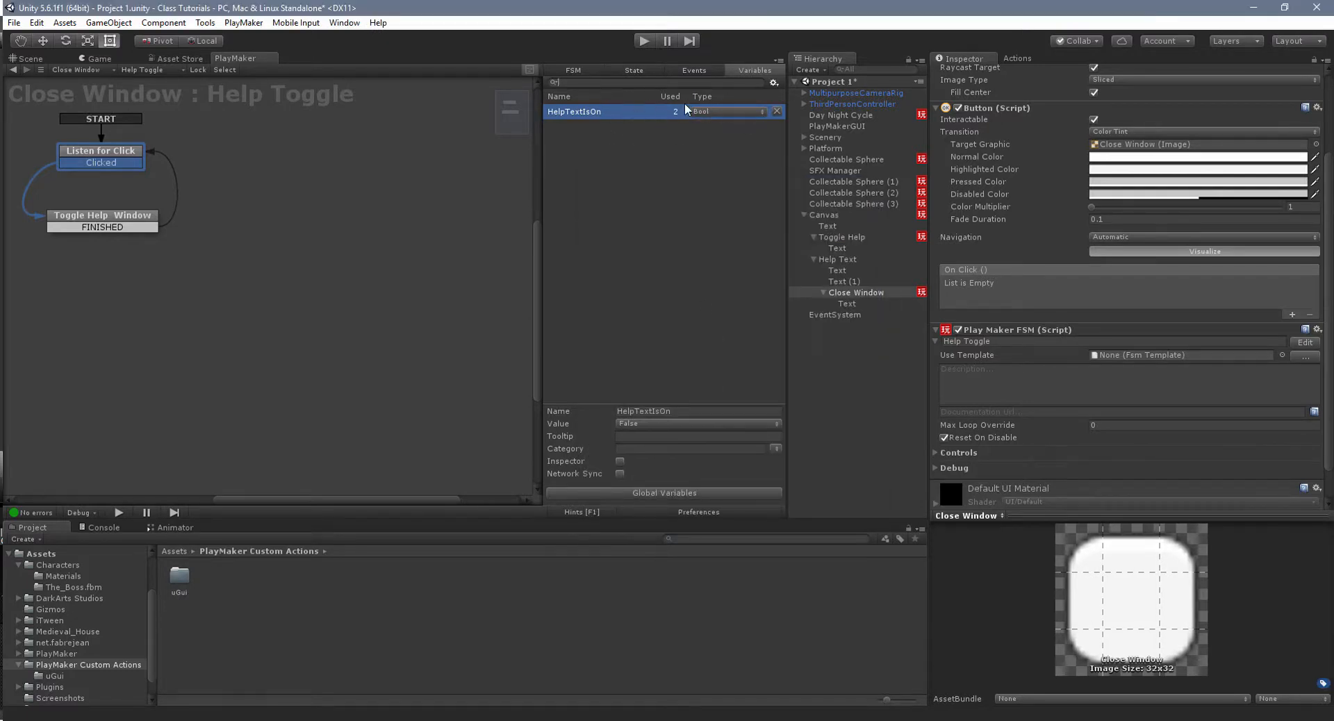
Delete the Close Window FSM's local HelpTextIsOn variable and assign HelpTextIsOn_Global to Bool Flip and Activate in its Toggle Help Window state.
click(776, 113)
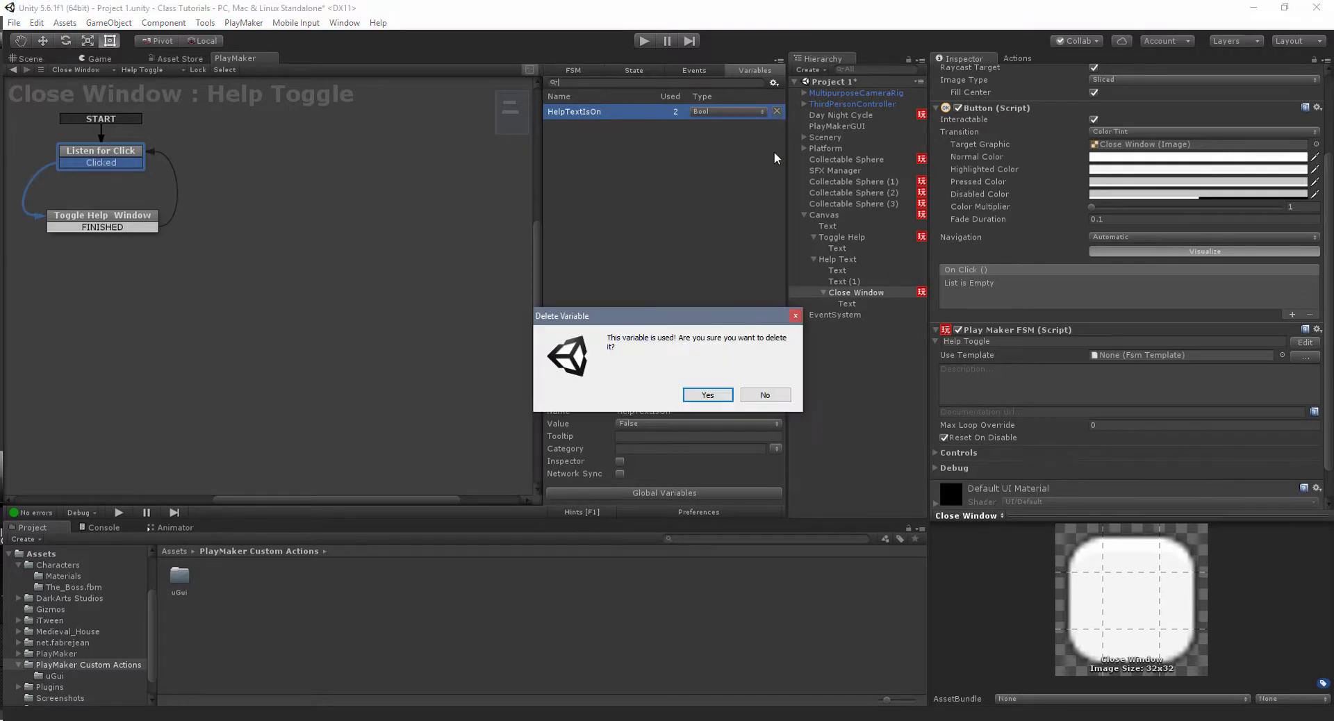
click(706, 398)
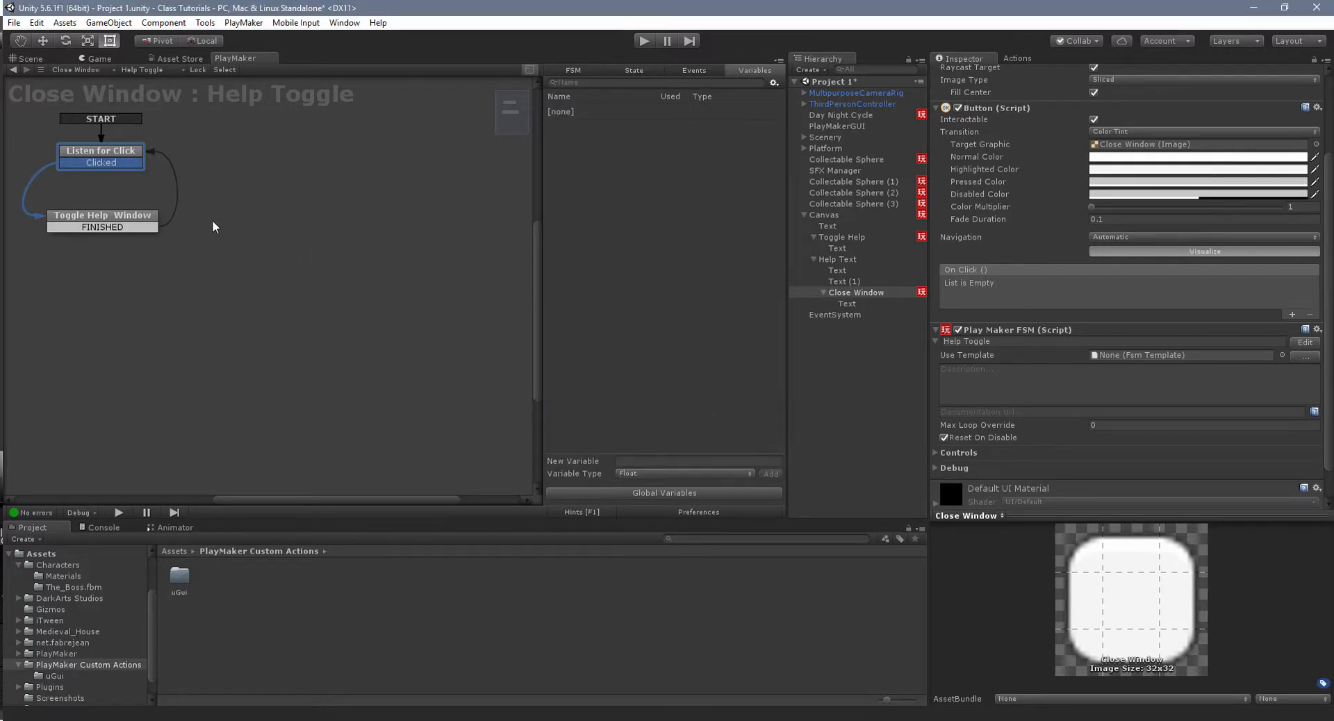
click(97, 221)
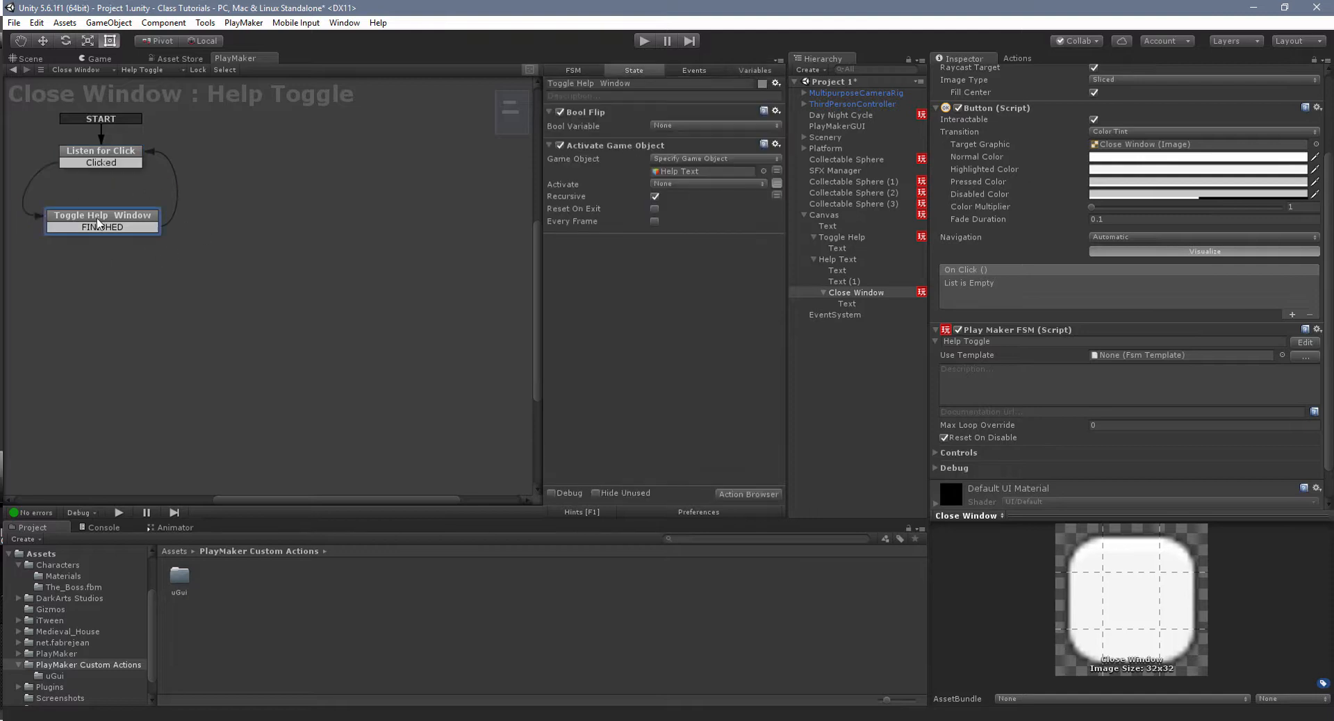
click(674, 127)
mouse_move(679, 160)
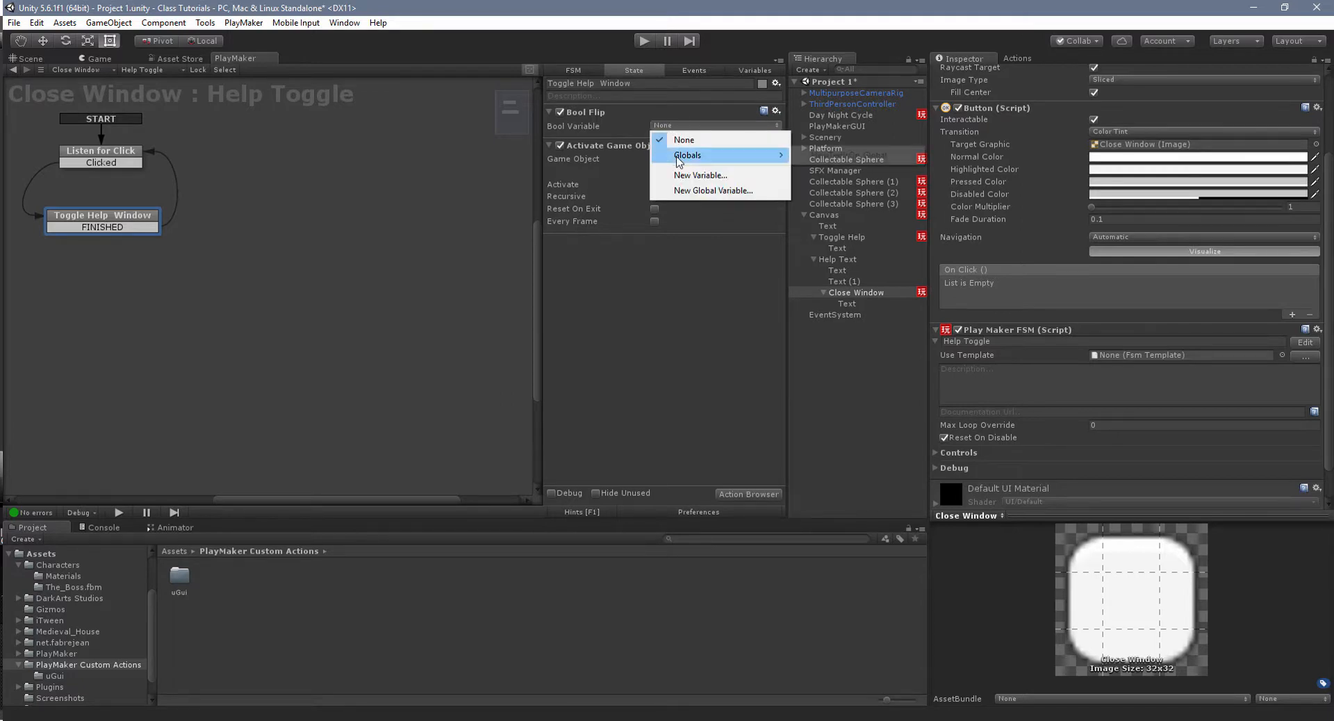
click(854, 155)
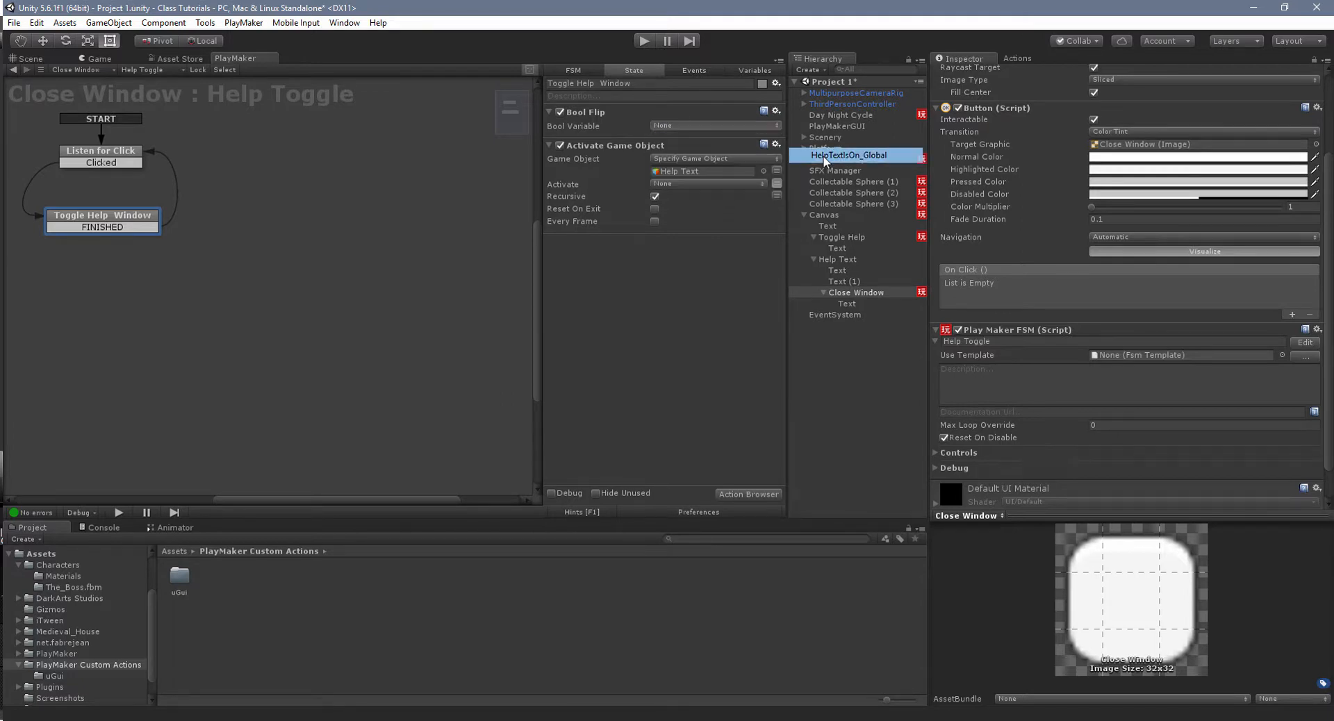
click(666, 184)
mouse_move(684, 213)
click(839, 213)
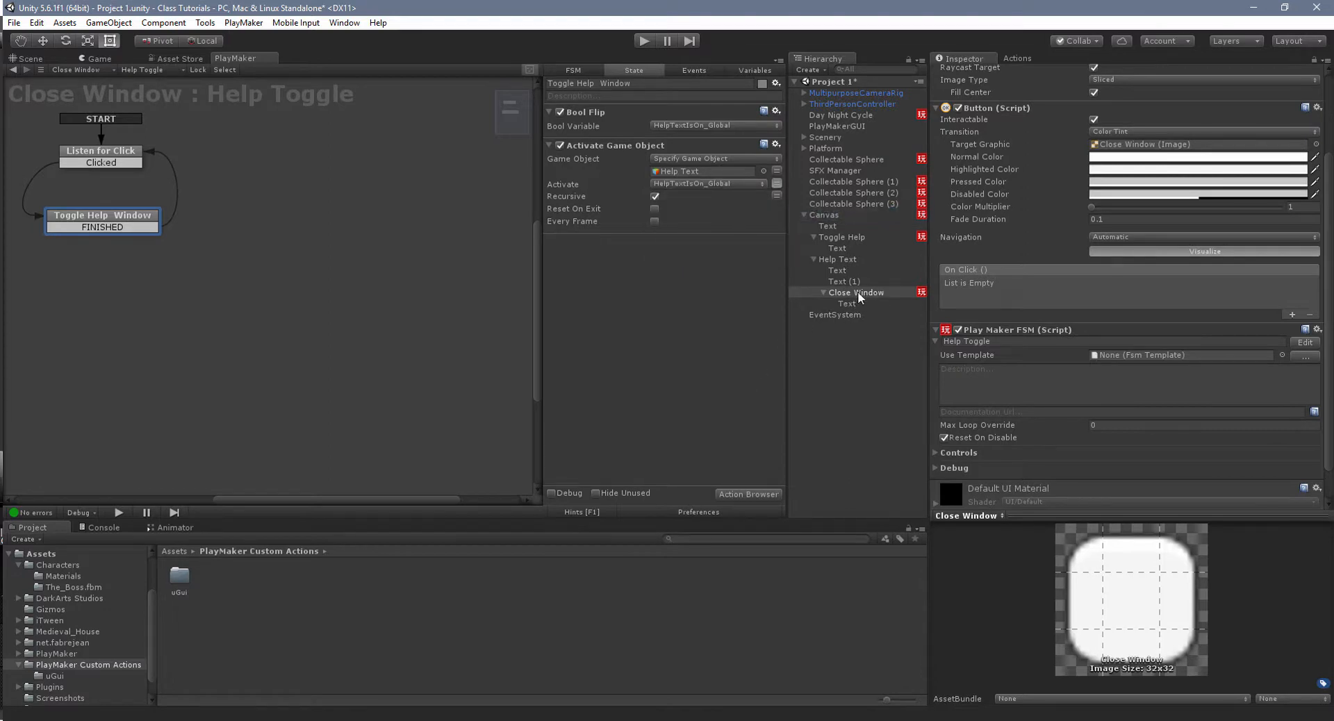
Delete the local HelpTextIsOn variable from the Toggle Help button's Help Toggle FSM.
click(844, 237)
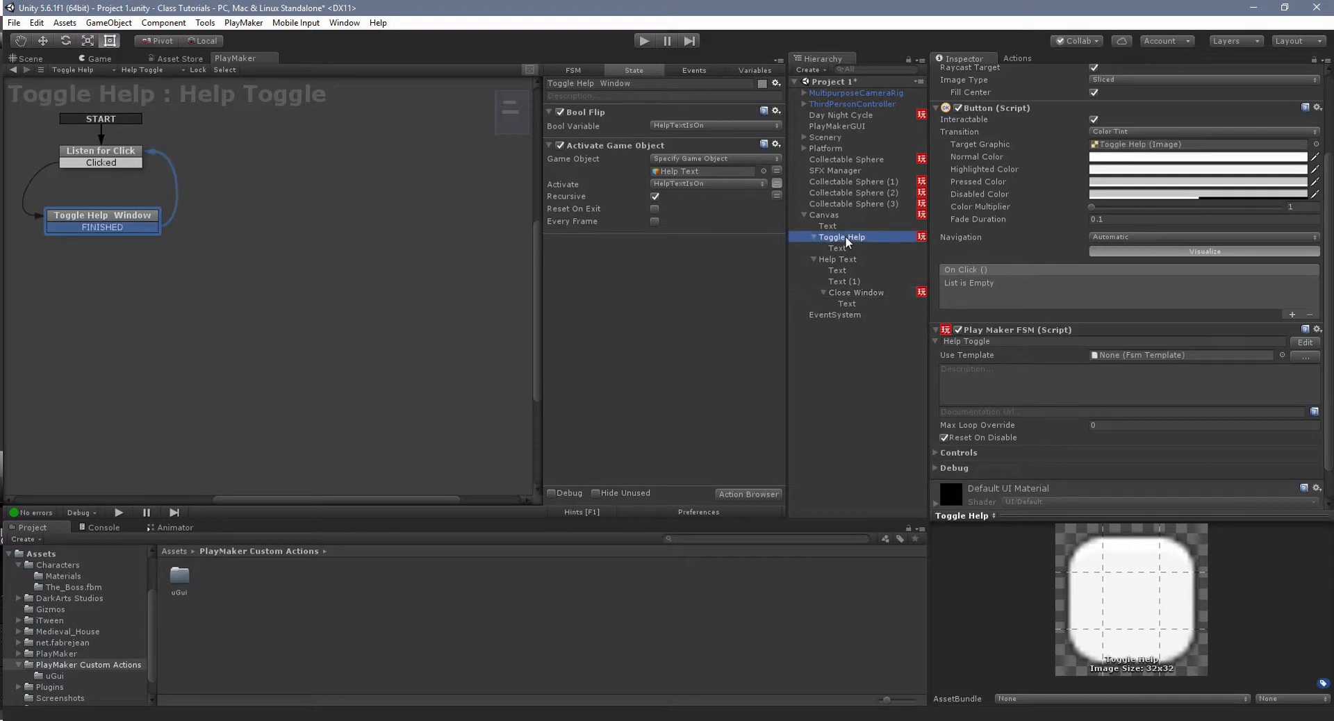
click(755, 70)
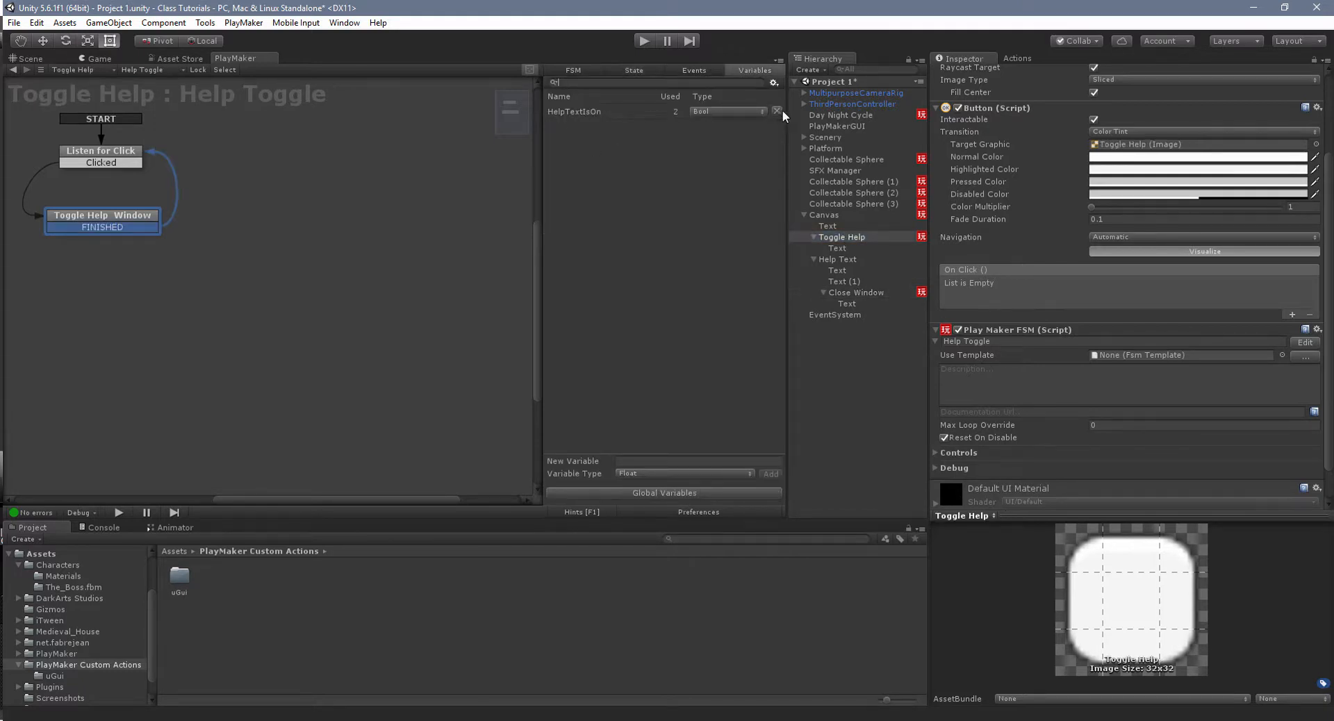
click(777, 110)
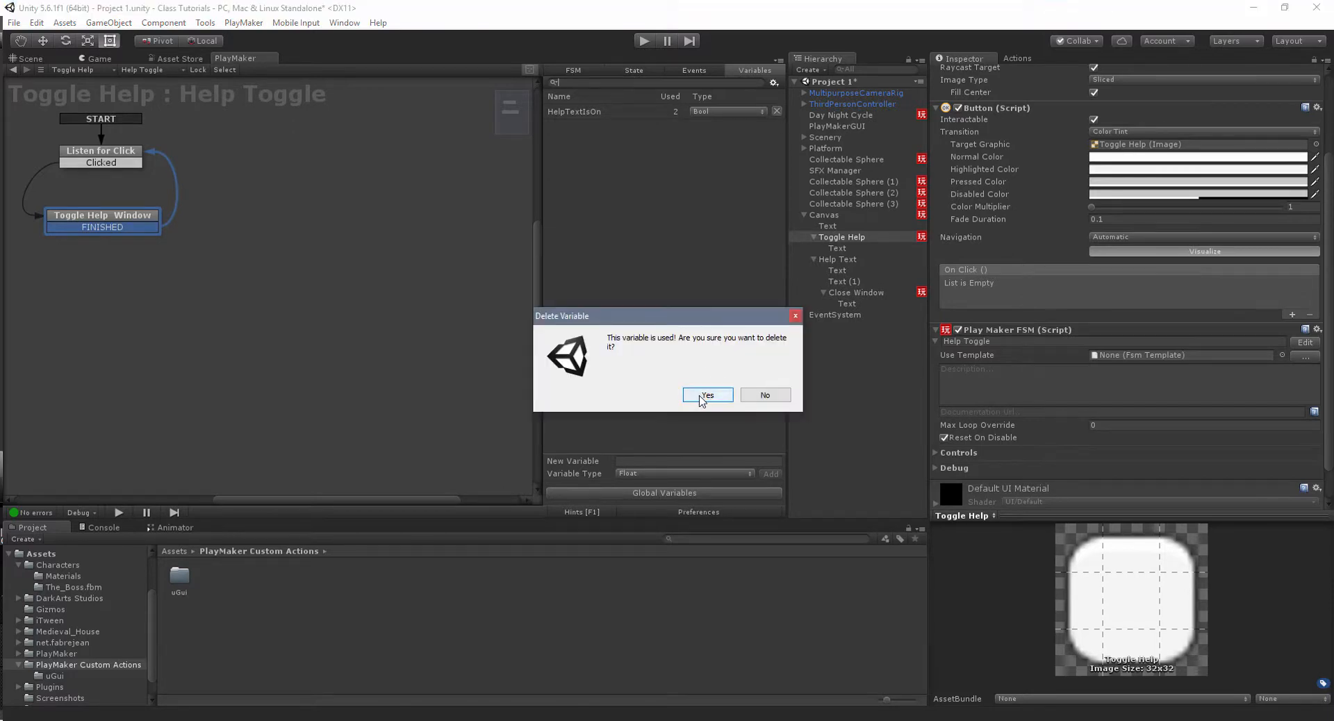
click(706, 396)
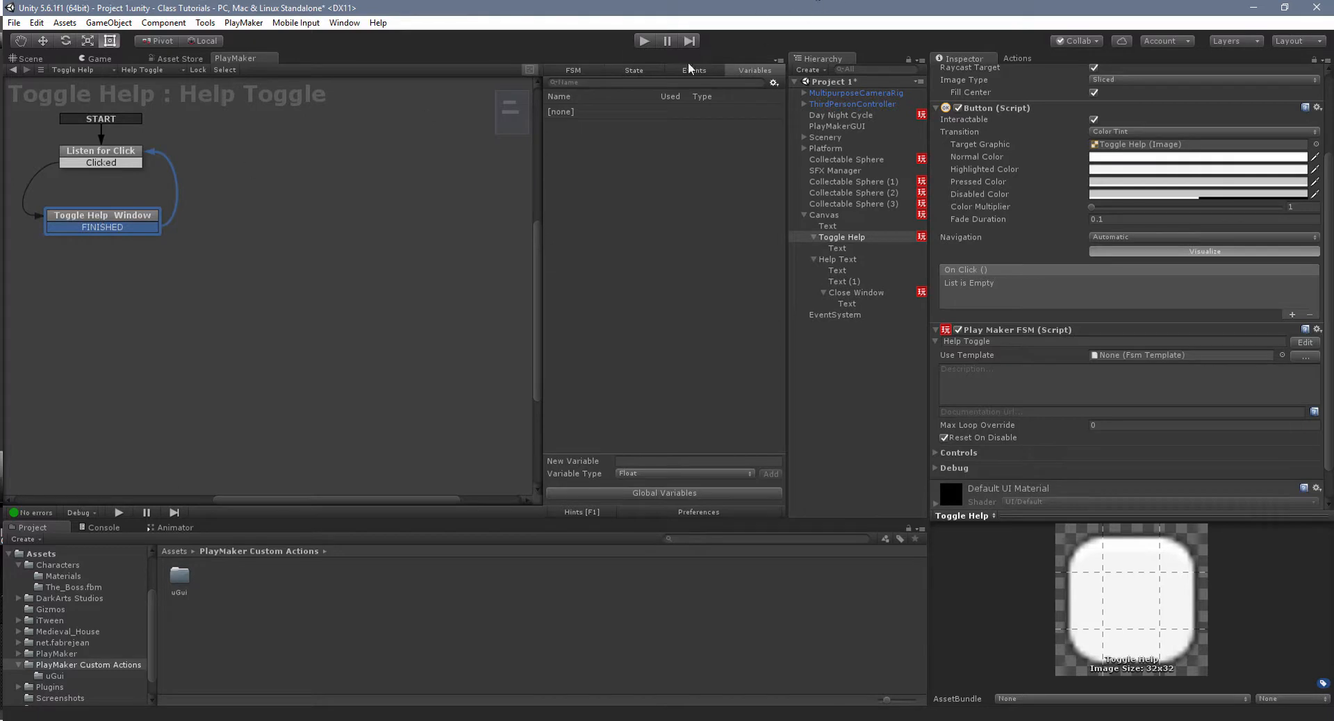
In the Toggle Help FSM's Toggle Help Window state, set Bool Flip's variable and Activate Game Object's Activate value to HelpTextIsOn_Global.
click(635, 70)
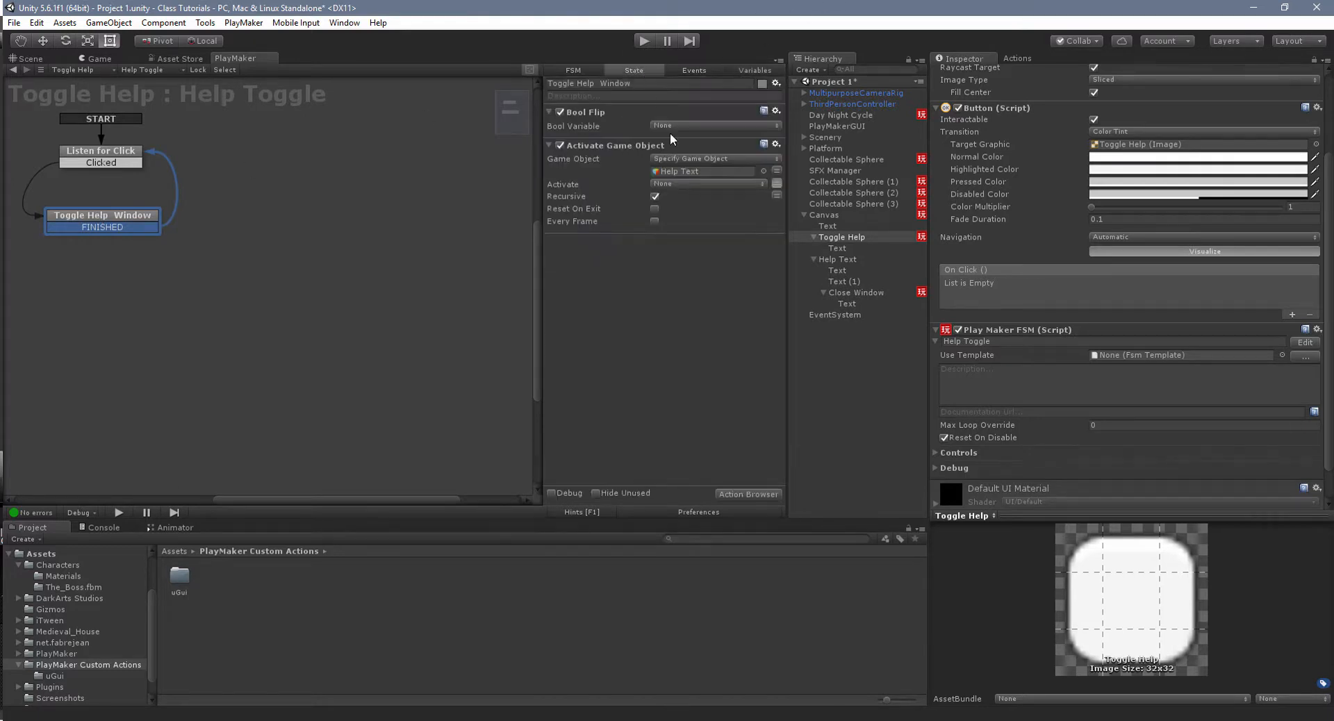
click(696, 124)
mouse_move(702, 155)
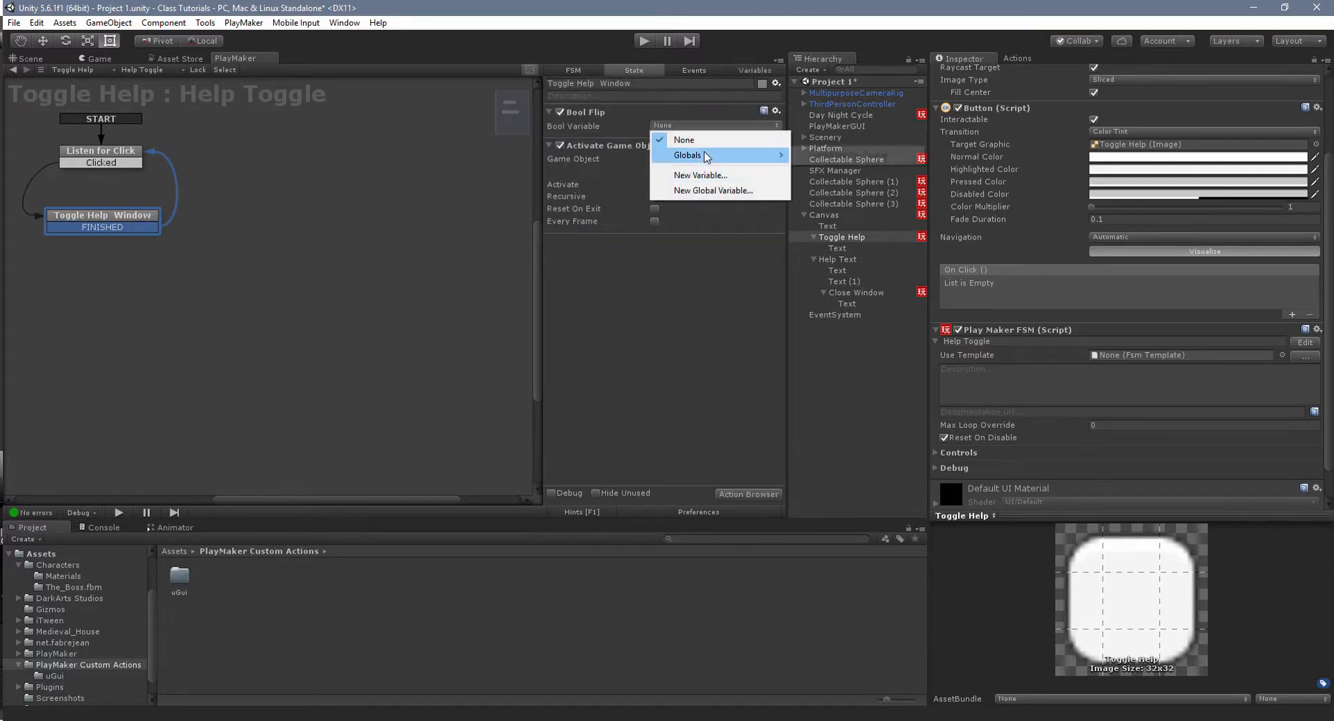
click(846, 154)
click(681, 184)
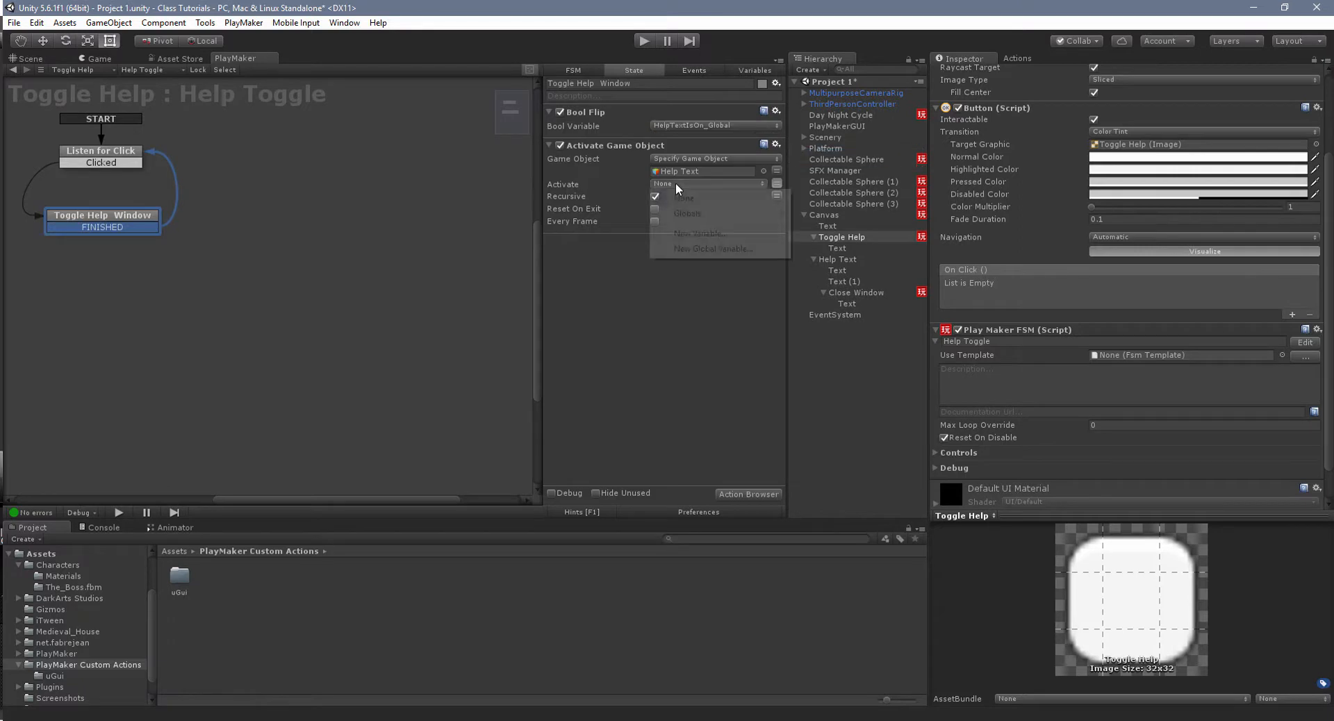
mouse_move(681, 213)
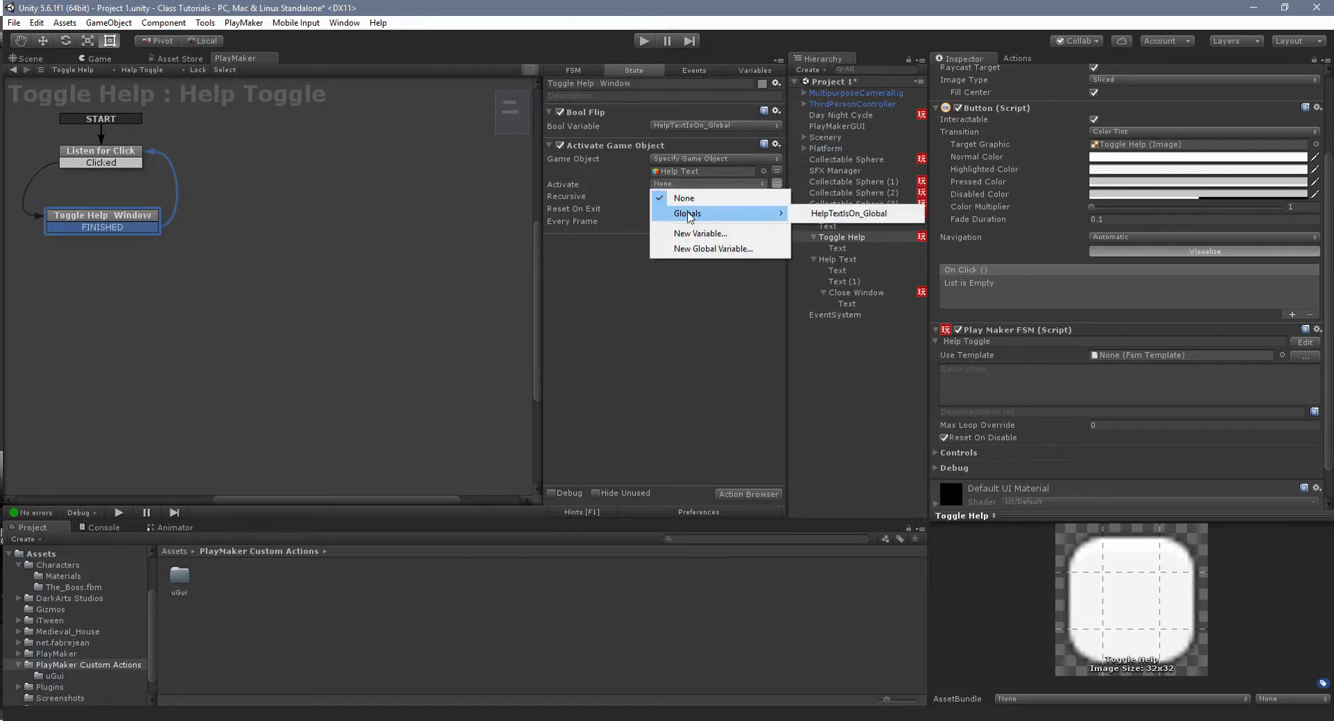
click(826, 214)
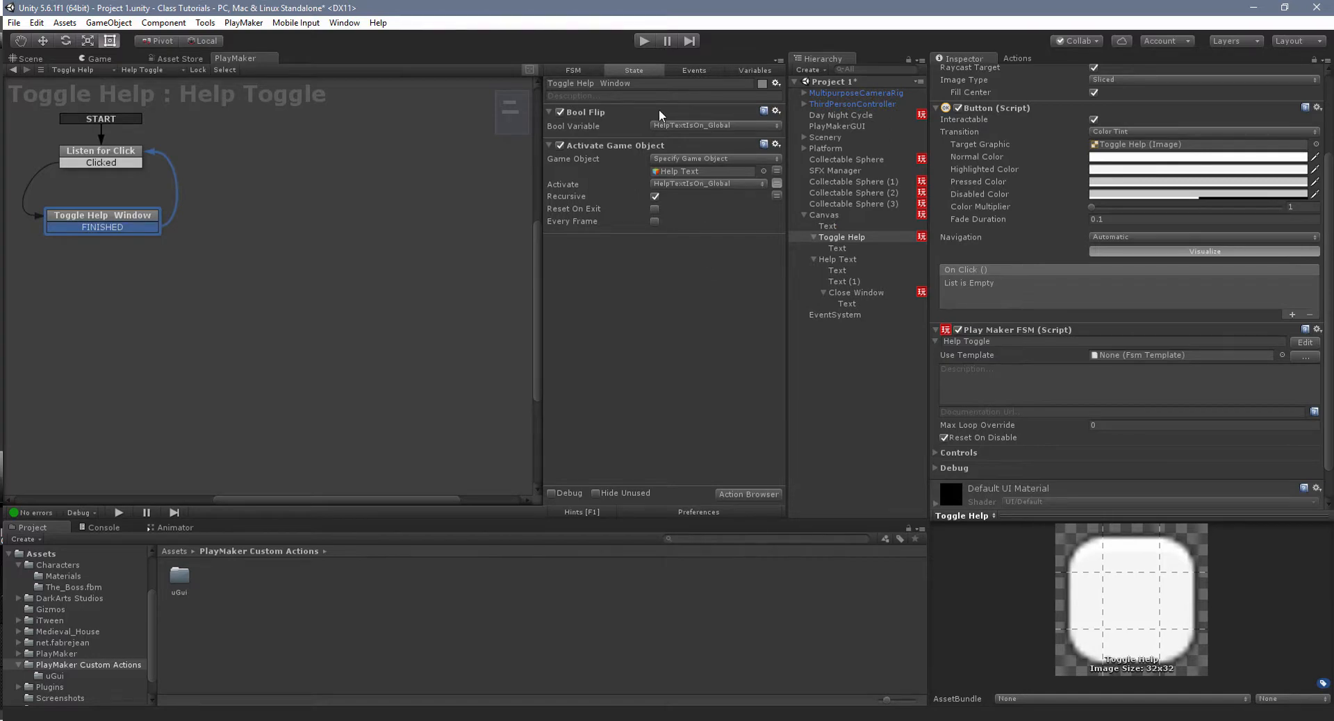
Play the scene, test opening and closing the Help Text panel repeatedly with Help and Close Window, and stop playback.
click(645, 40)
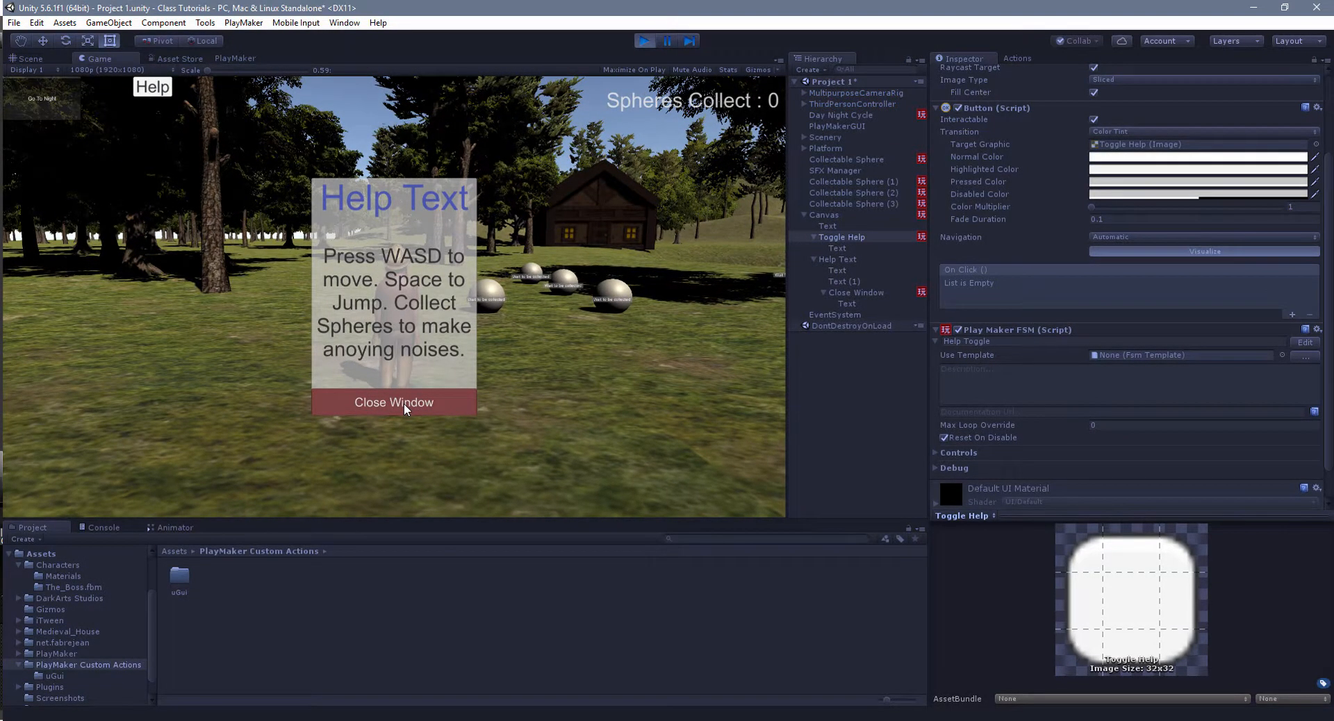
click(405, 407)
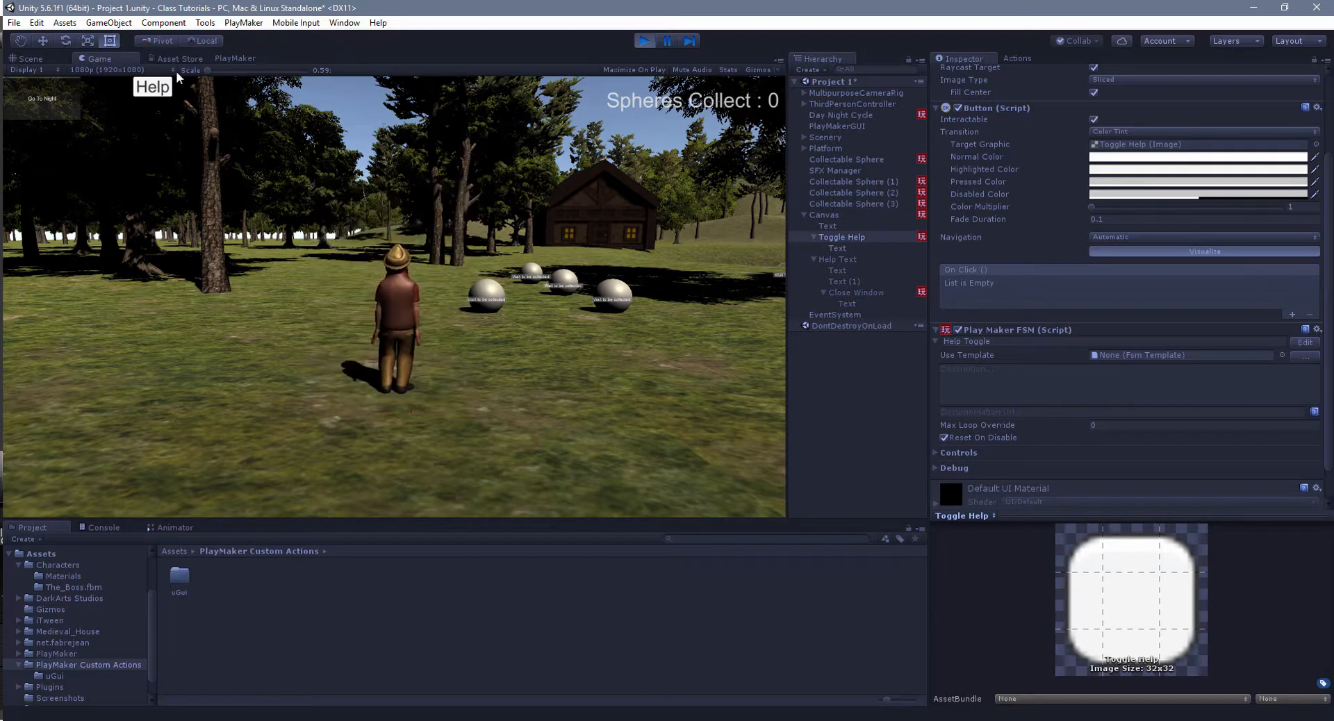
click(153, 87)
click(153, 87)
click(153, 87)
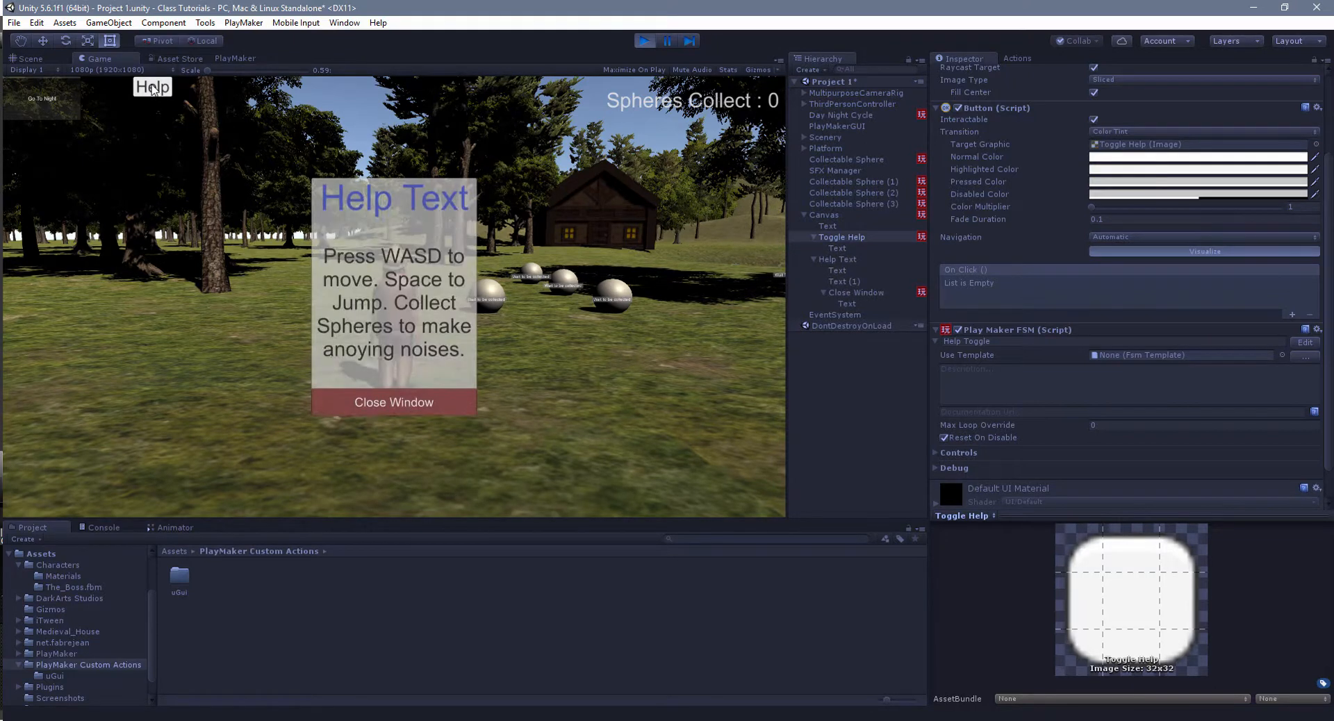
click(392, 403)
click(163, 84)
click(404, 407)
click(154, 86)
click(656, 42)
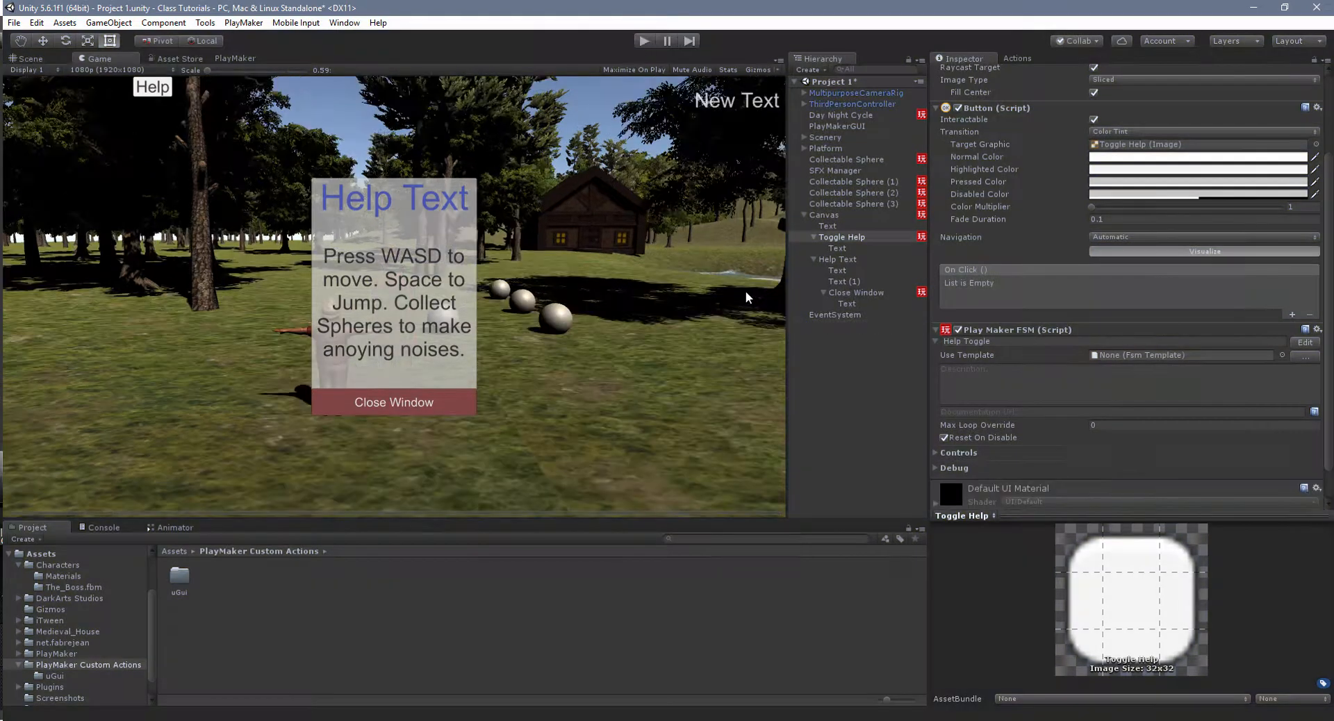
Deactivate the Help Text panel object so it starts hidden.
click(849, 258)
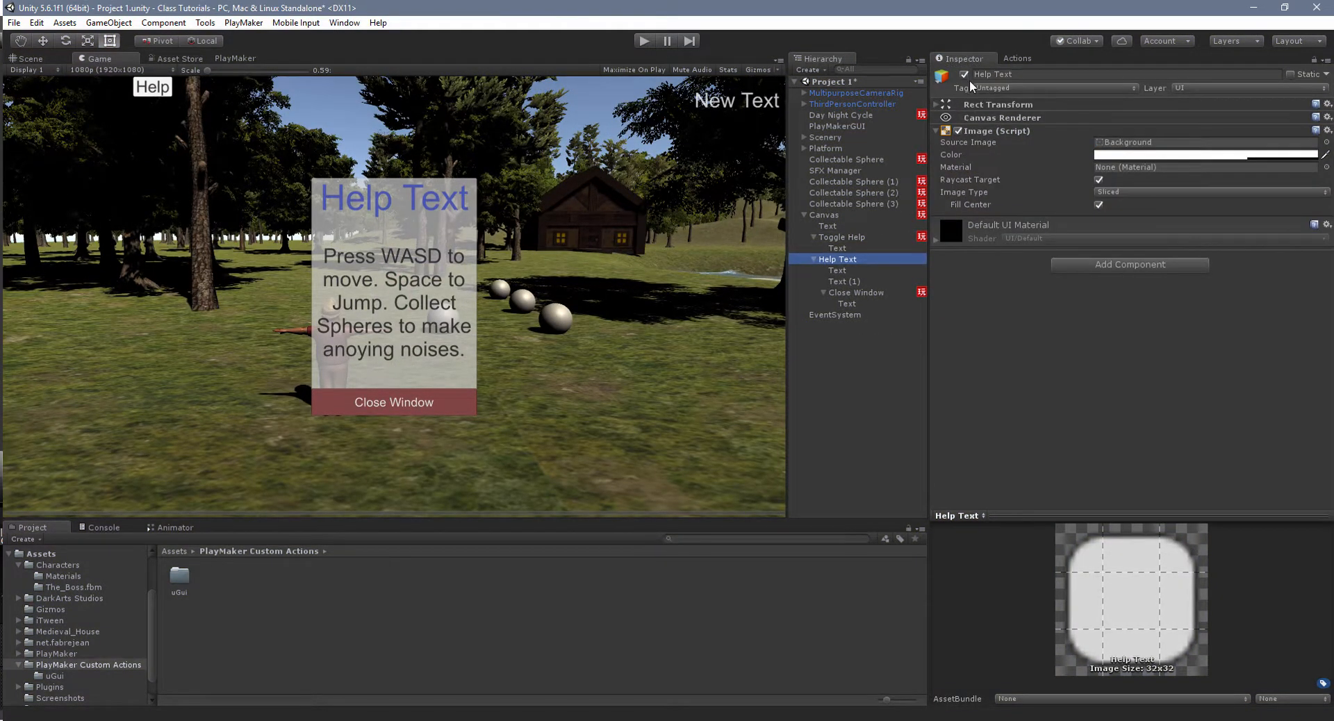
click(964, 73)
Play the scene with the Help Text panel initially inactive, test both the Help and Close Window buttons, and stop playback.
click(646, 42)
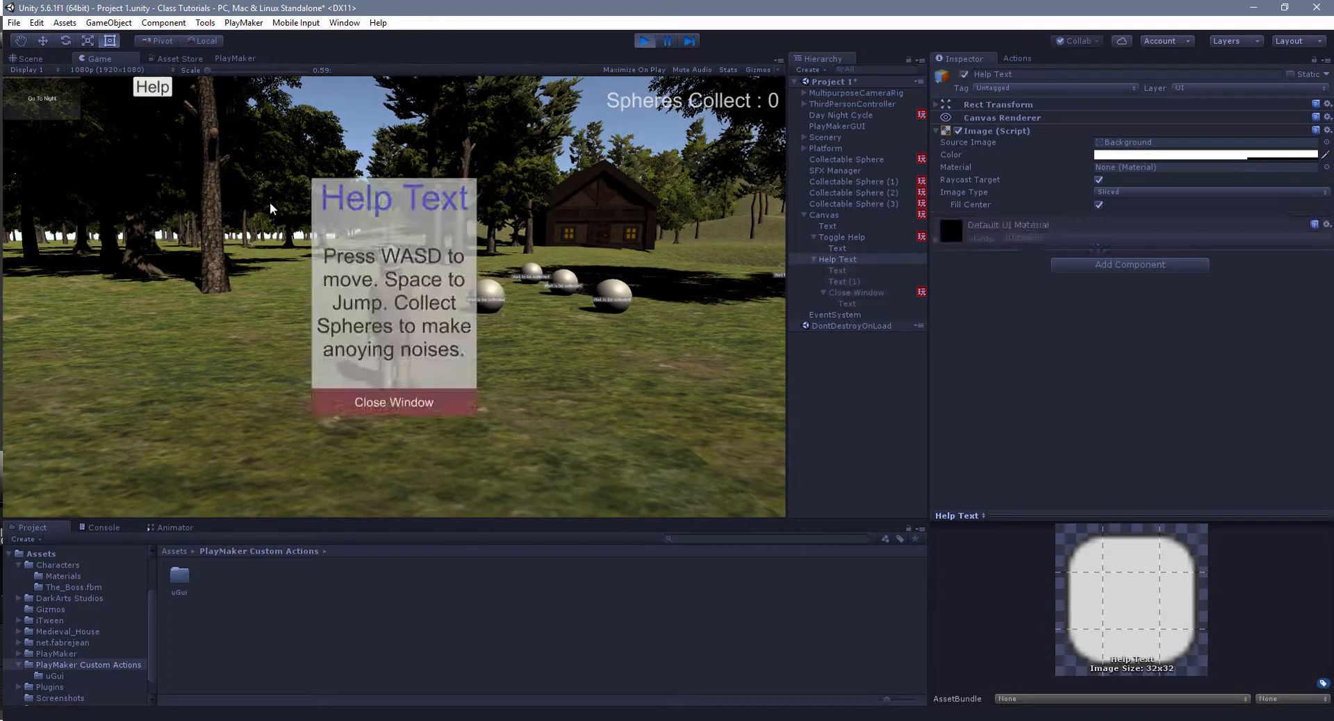
click(423, 407)
click(138, 87)
double_click(139, 87)
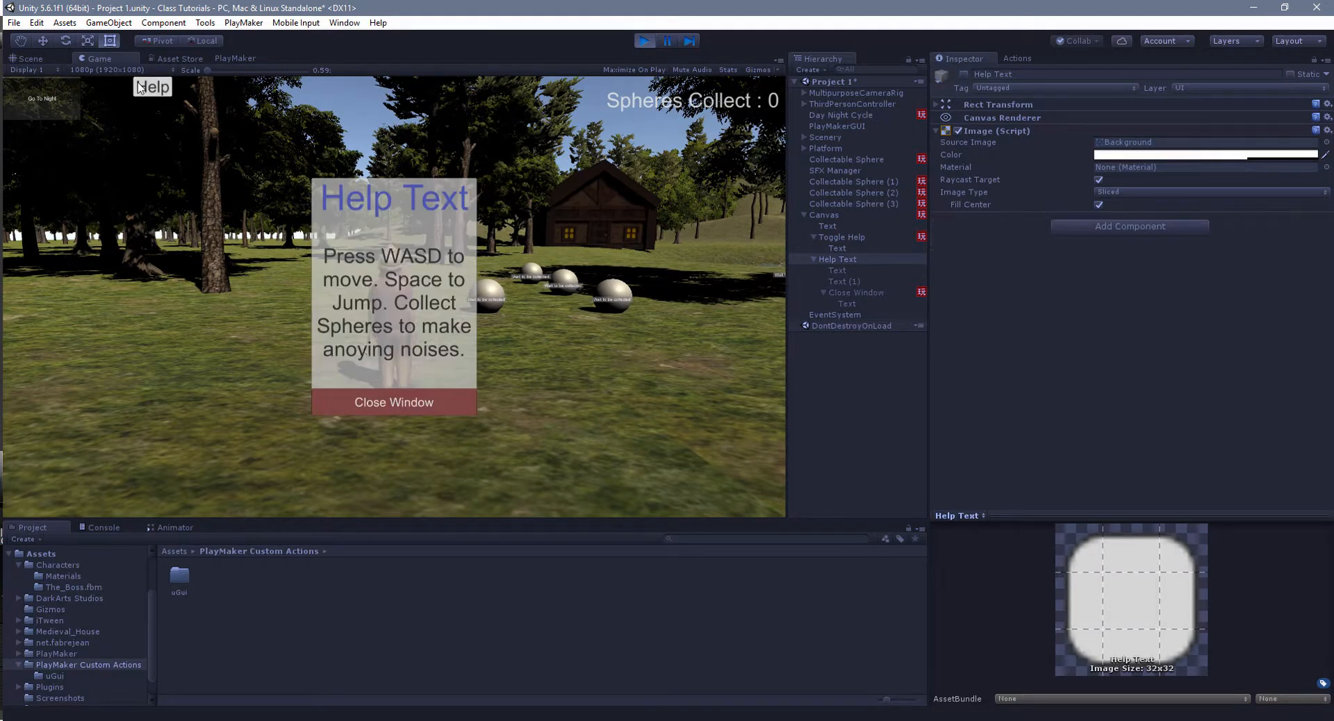
click(389, 407)
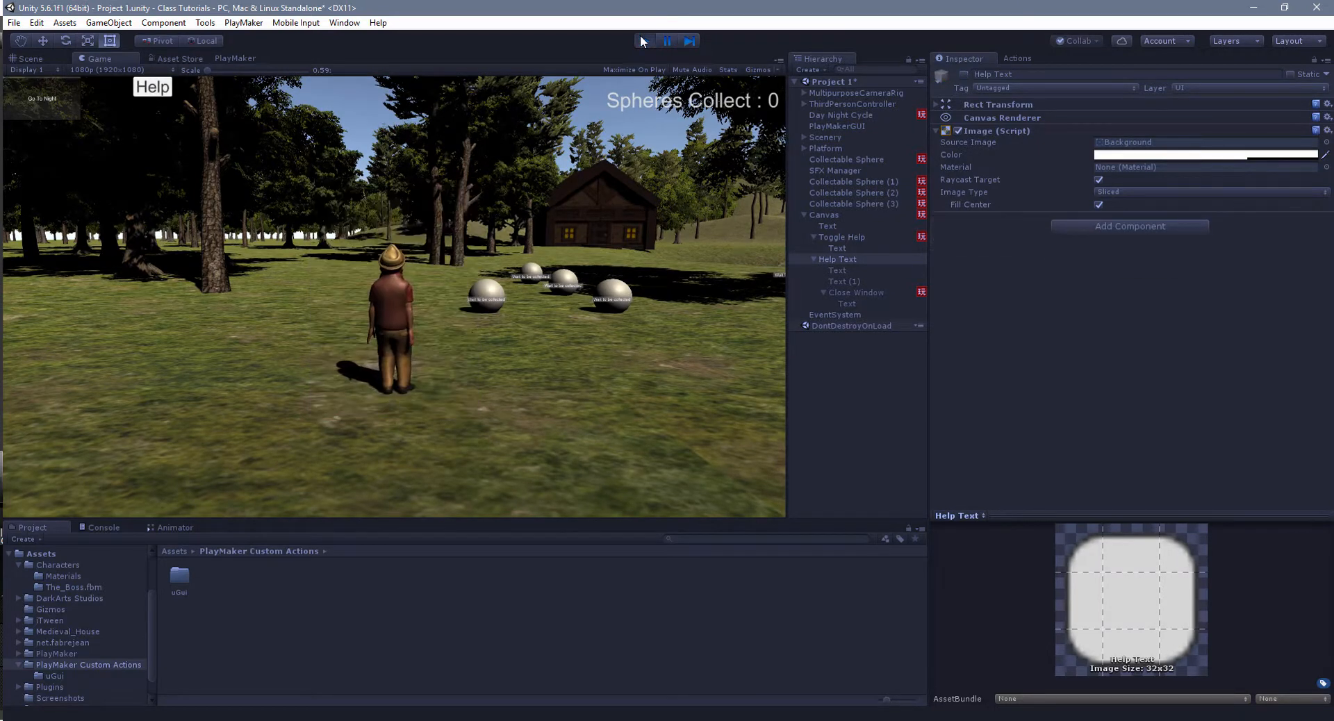
click(641, 38)
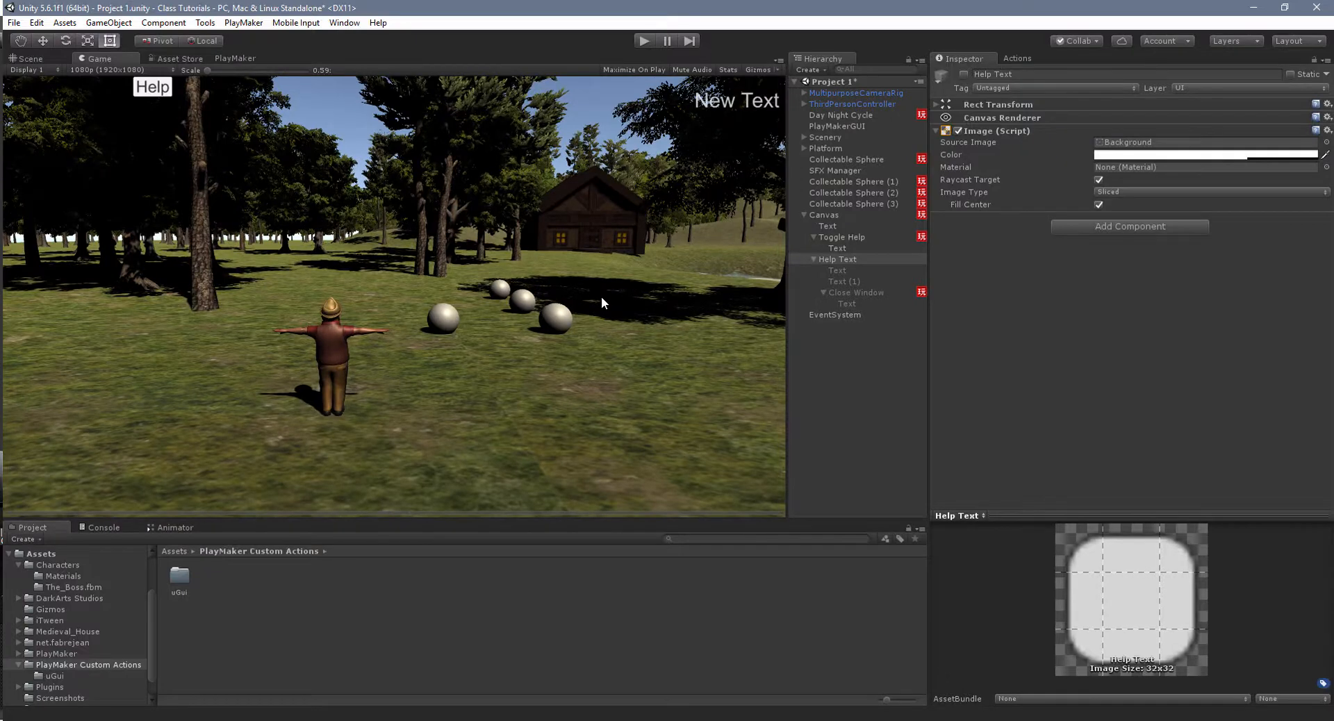